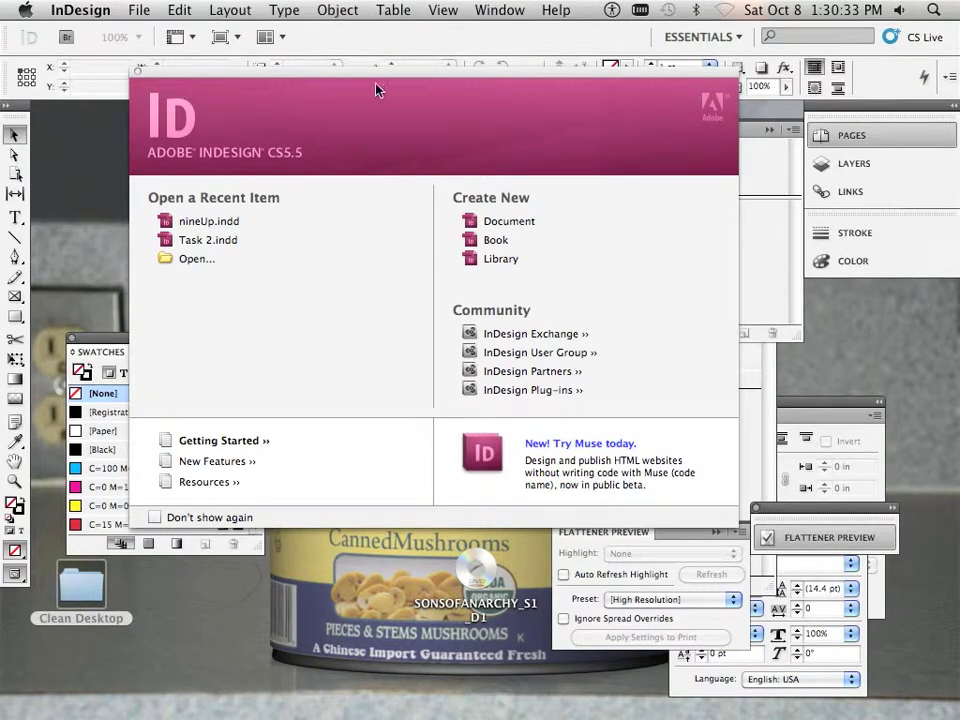
drag(375, 77, 429, 219)
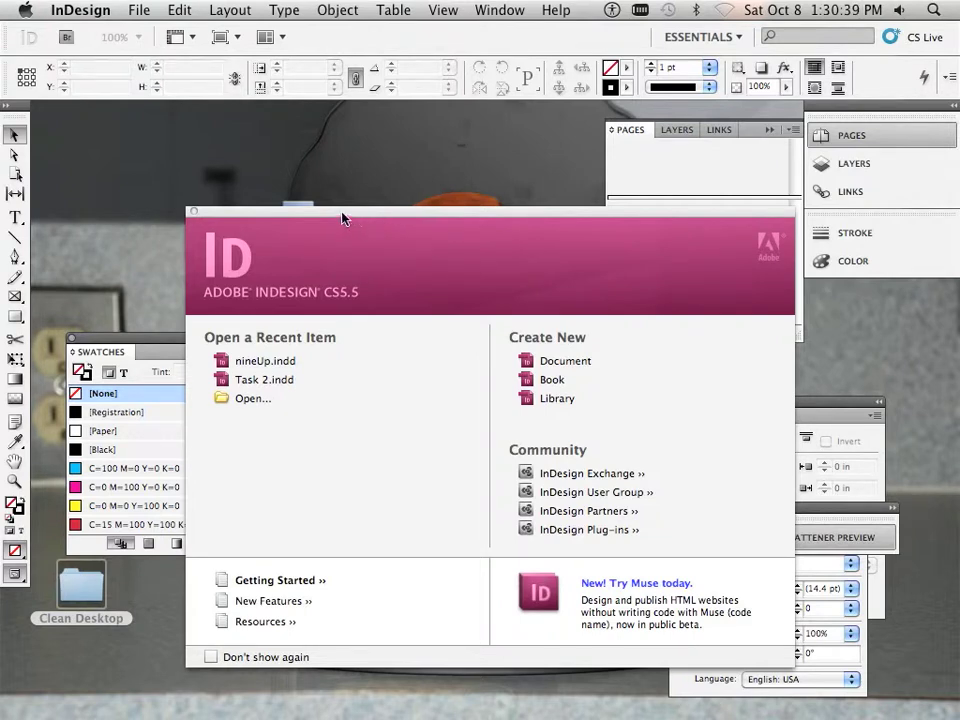
drag(342, 218, 392, 165)
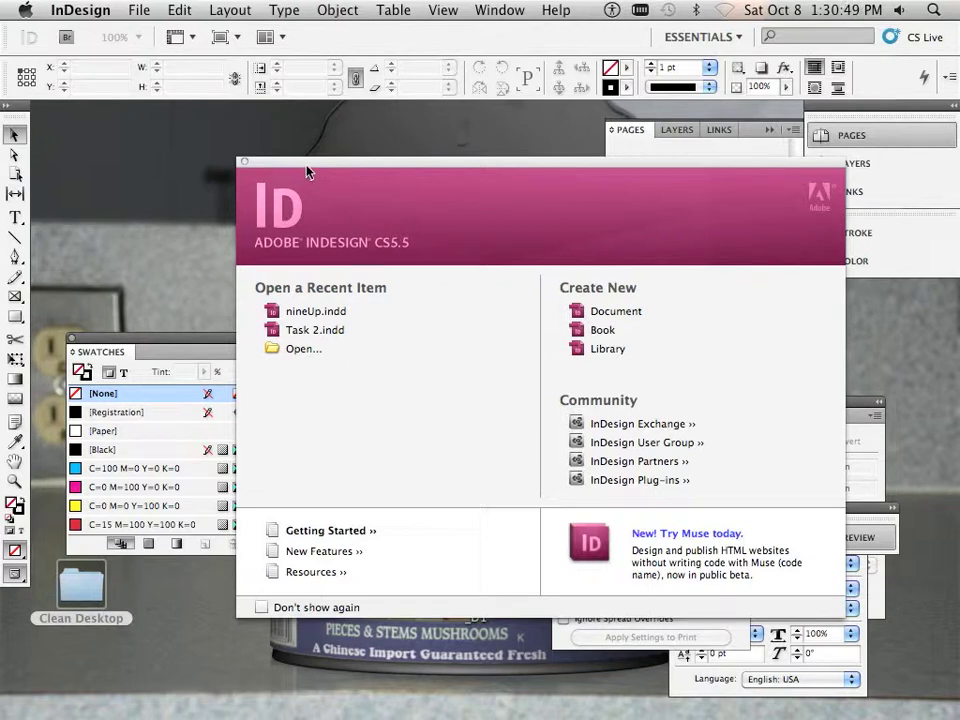
drag(305, 175, 179, 153)
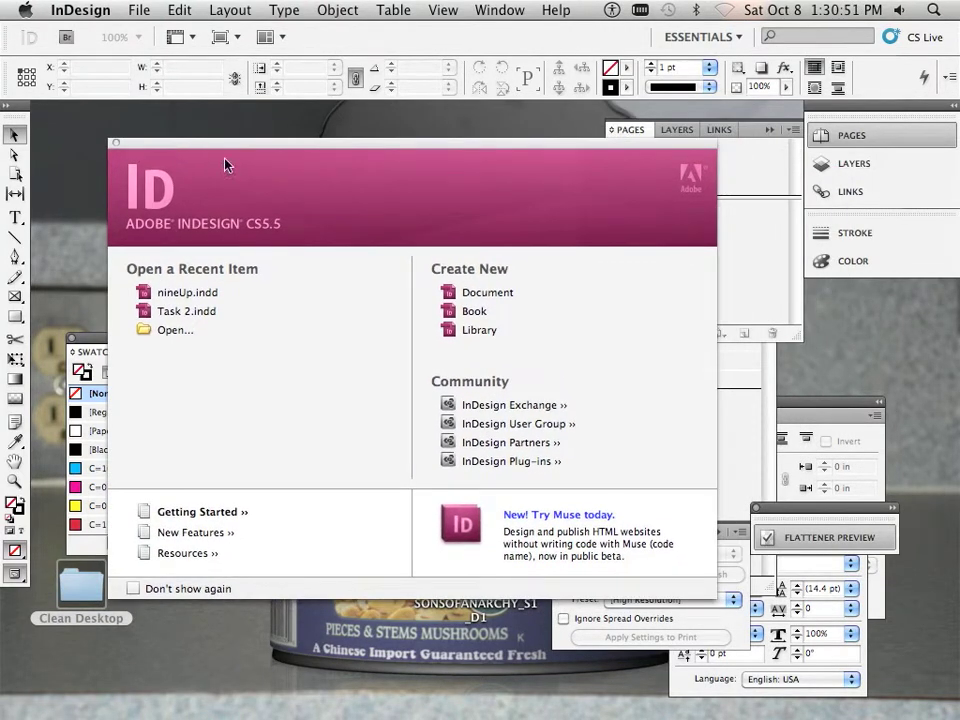
drag(356, 155, 282, 126)
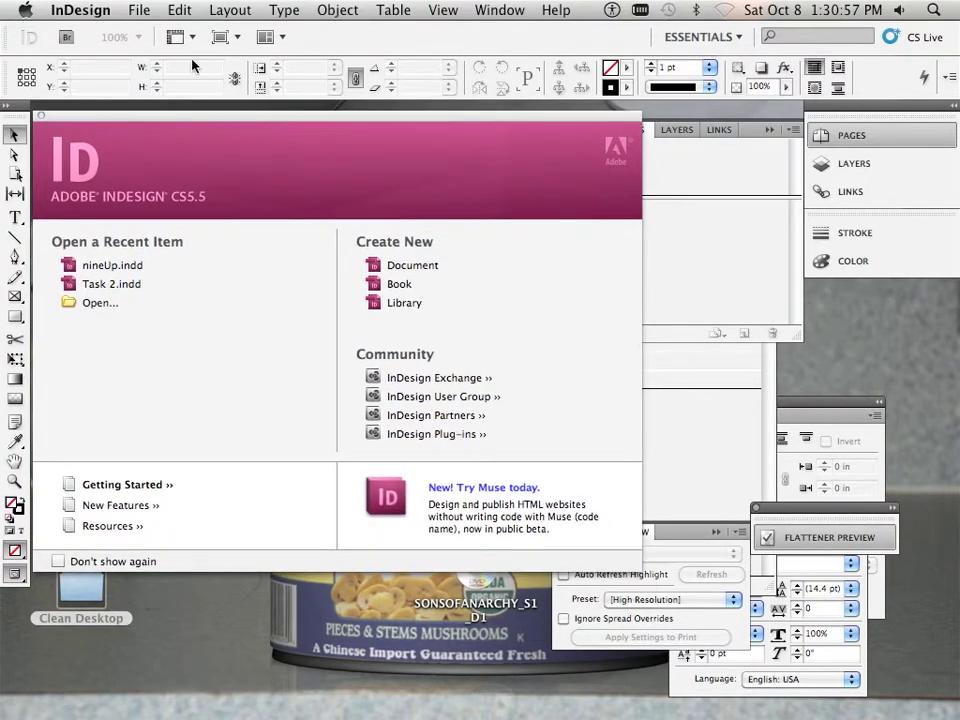
click(139, 10)
mouse_move(155, 32)
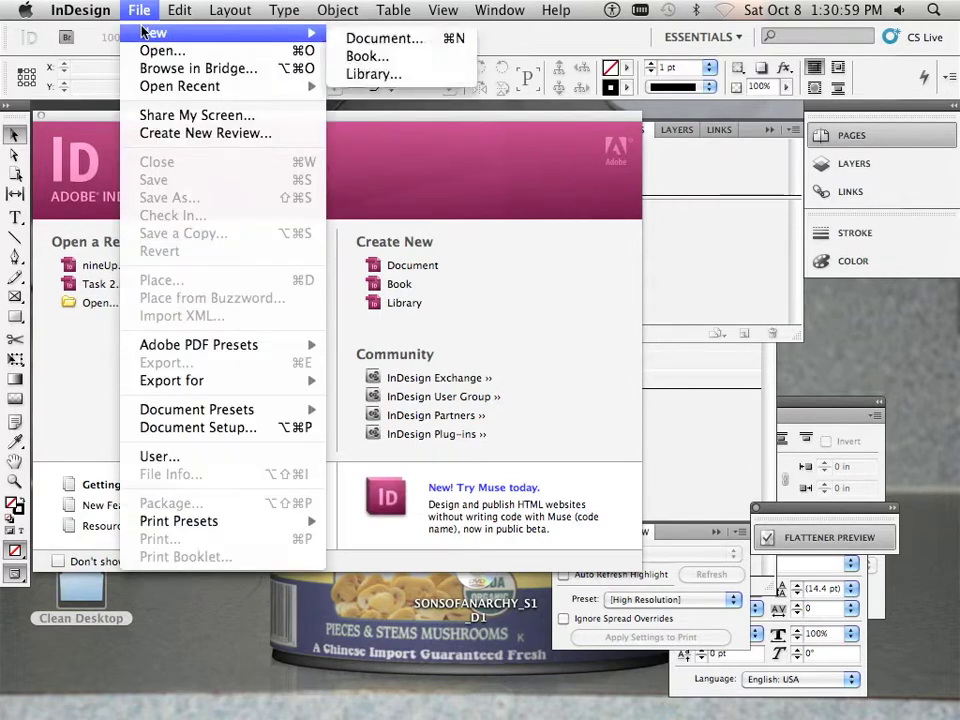
click(415, 40)
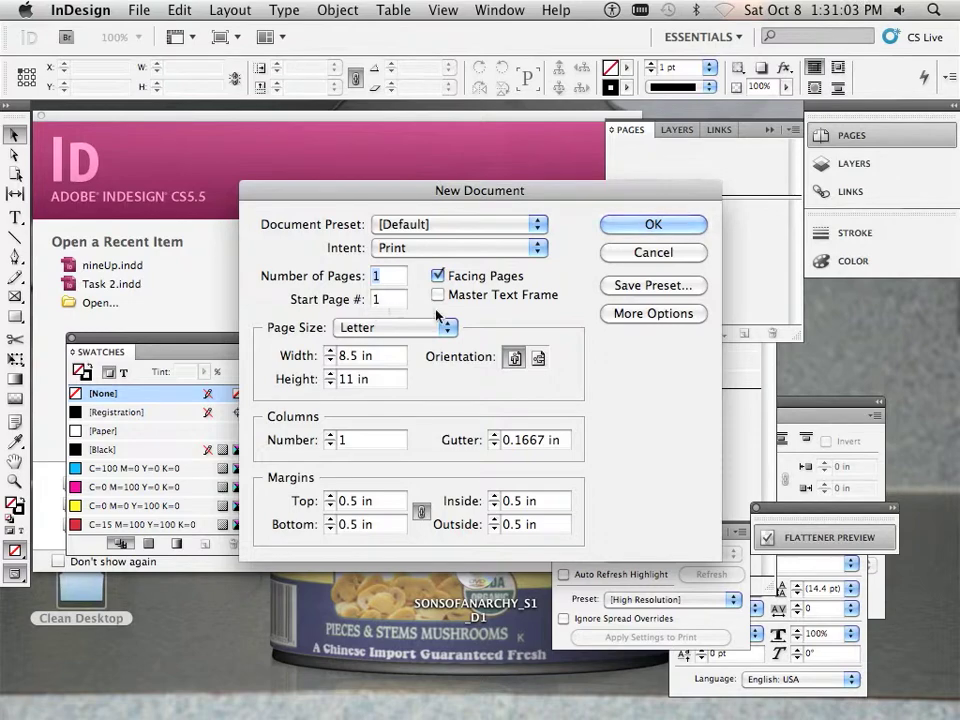
key(Escape)
- Create a one-page Letter print document with Facing Pages turned off and 0.5 in margins
click(139, 10)
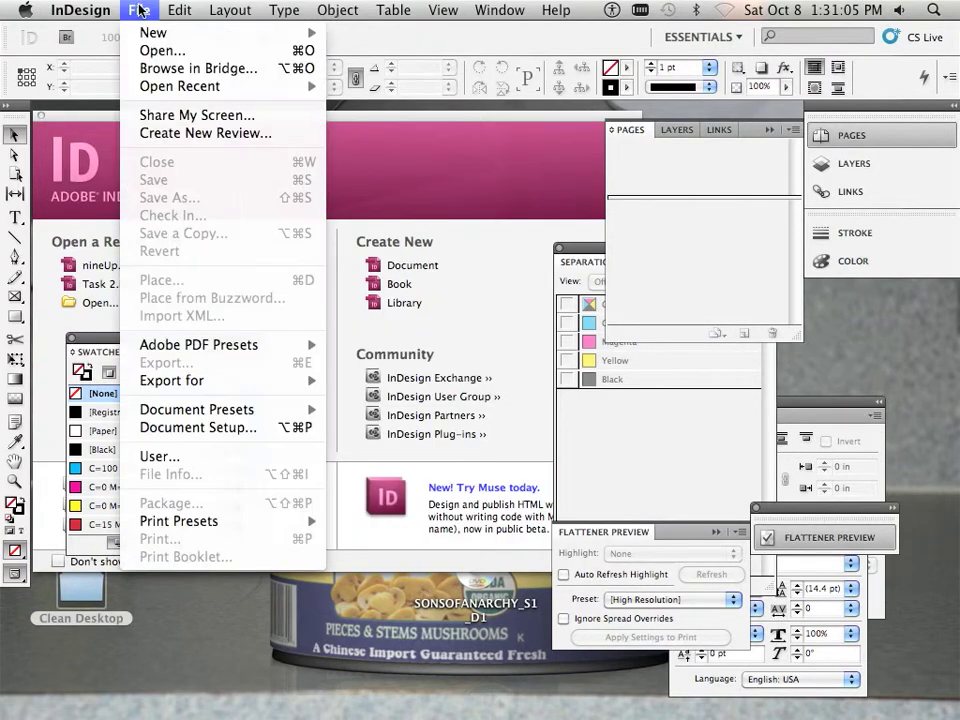
mouse_move(155, 33)
click(377, 38)
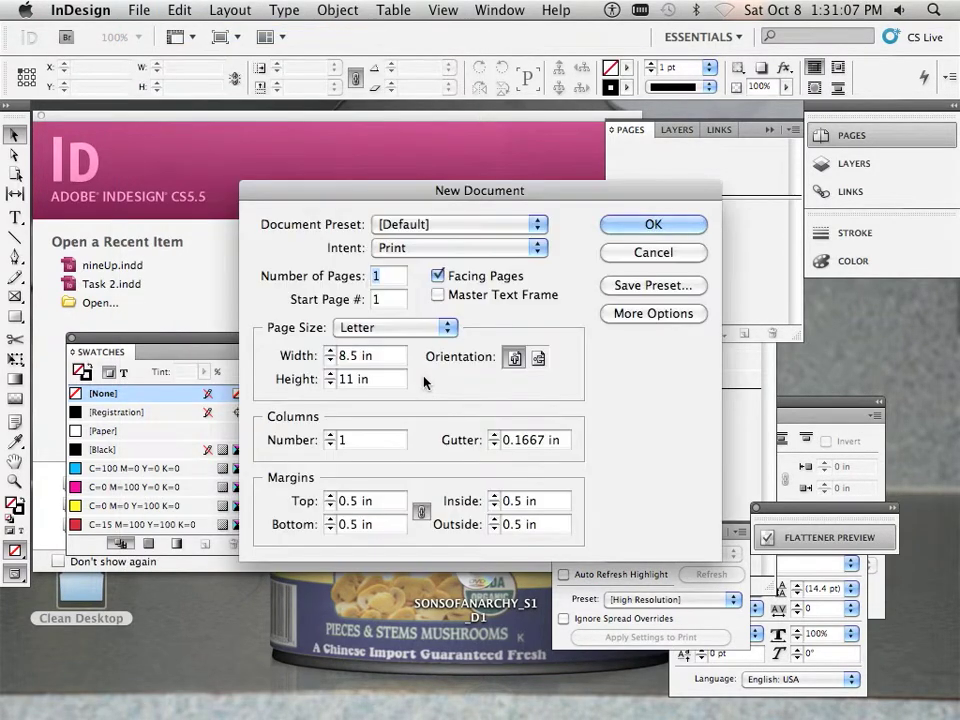
click(438, 276)
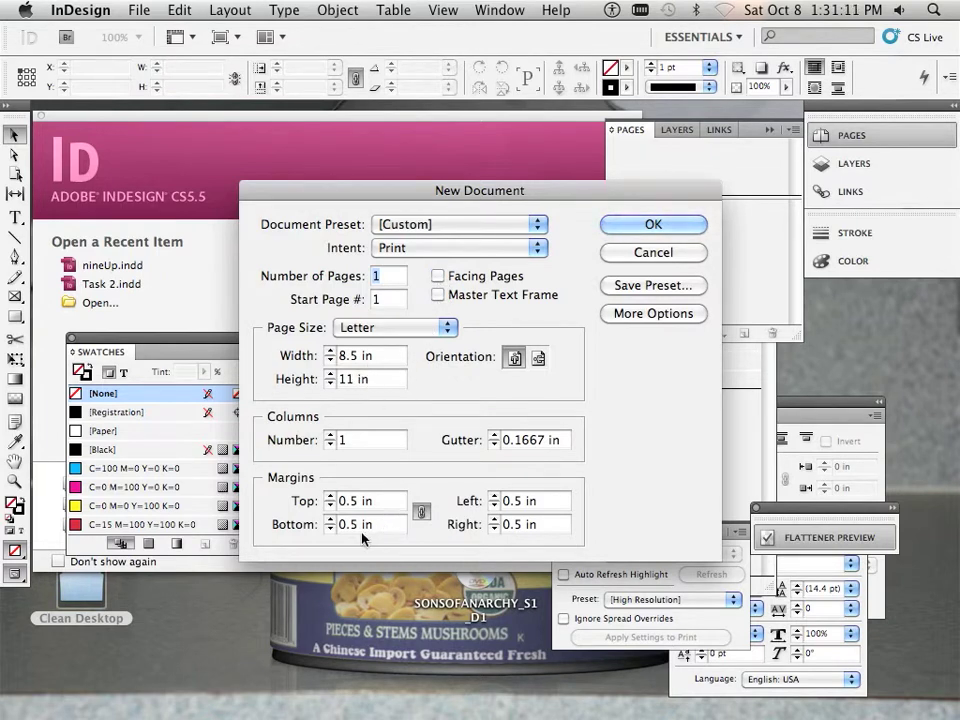
click(651, 226)
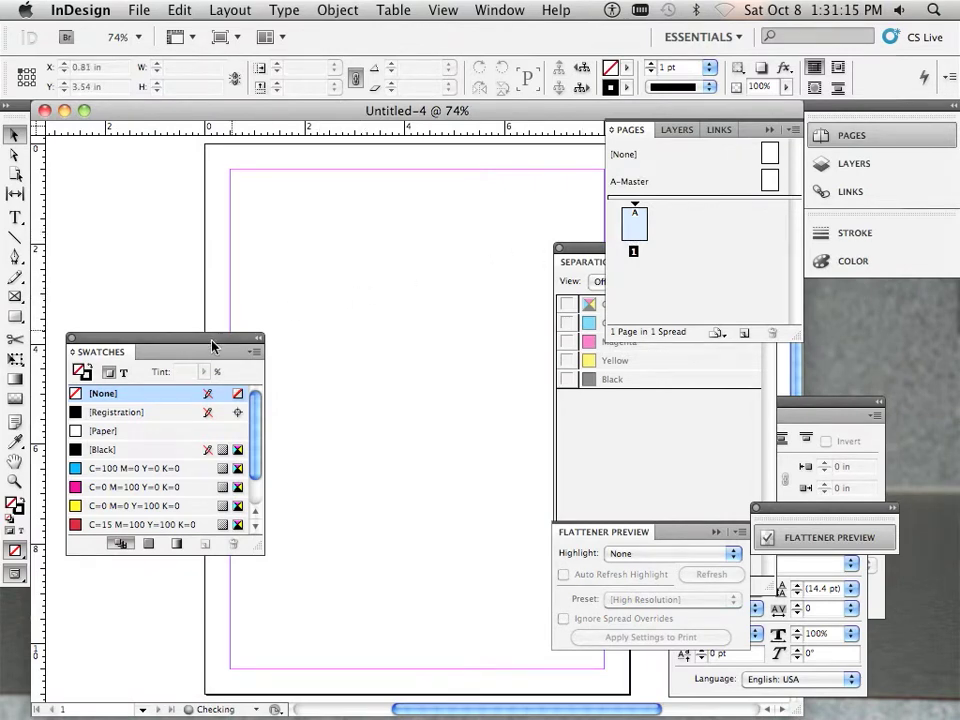
- Draw a text frame about 1.74 in by 0.62 in near the page's upper-left margin corner containing "NAME:"
drag(214, 343, 177, 490)
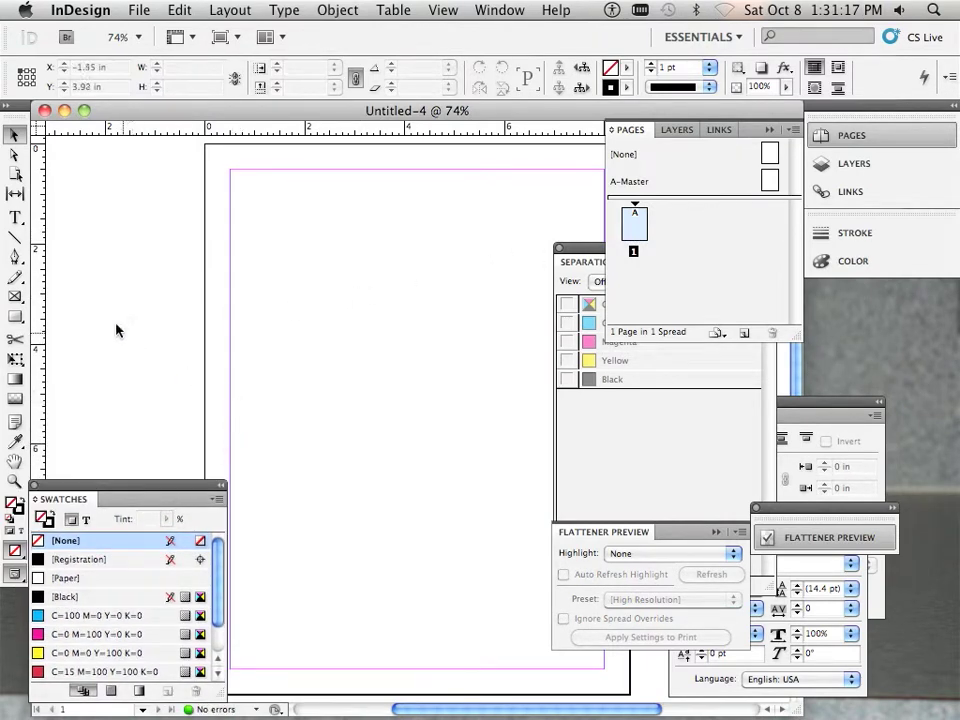
key(super+equal)
key(super+equal)
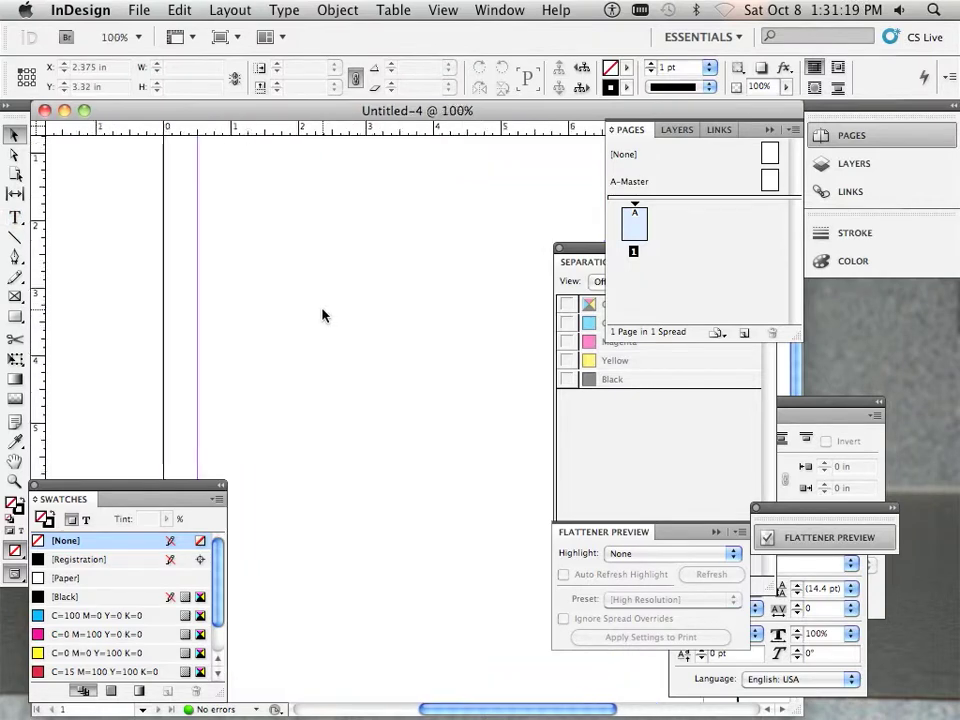
drag(303, 306, 249, 407)
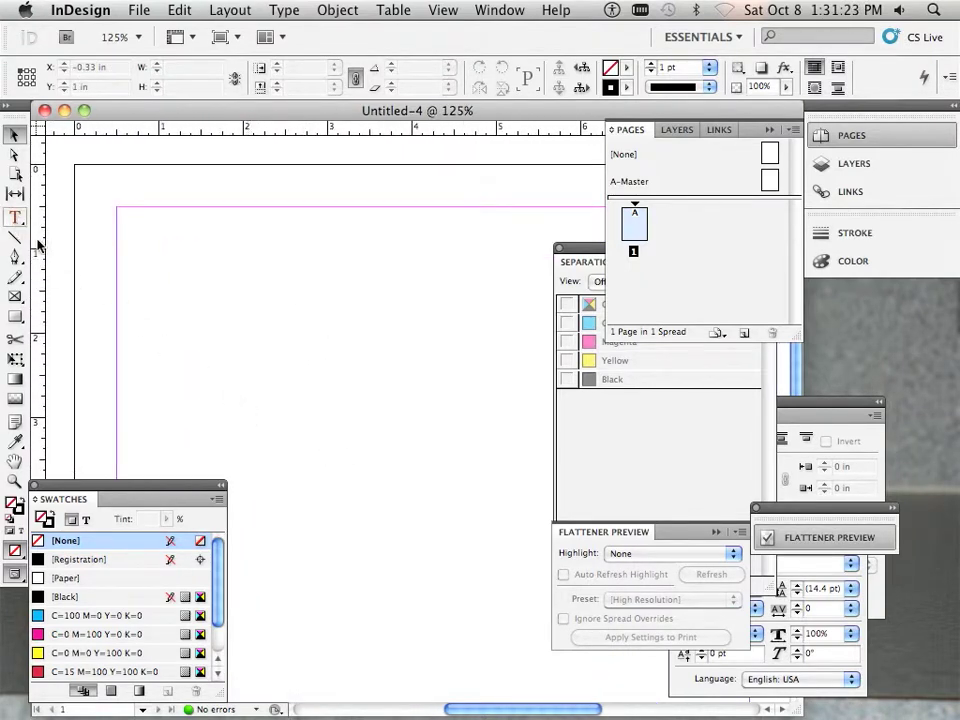
click(15, 216)
drag(156, 252, 303, 304)
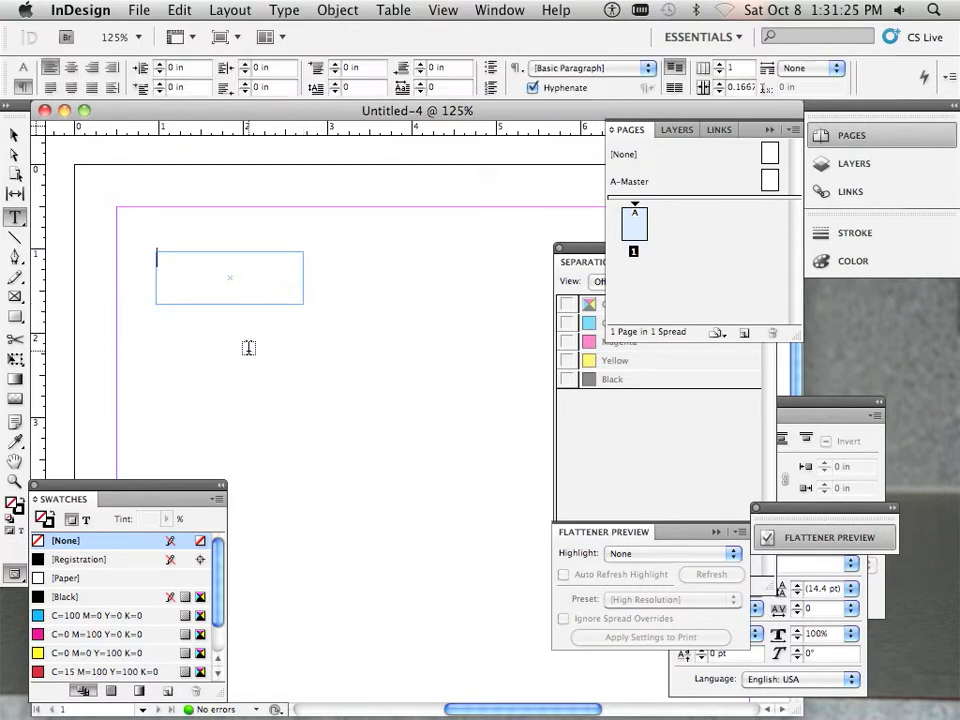
text(NAME)
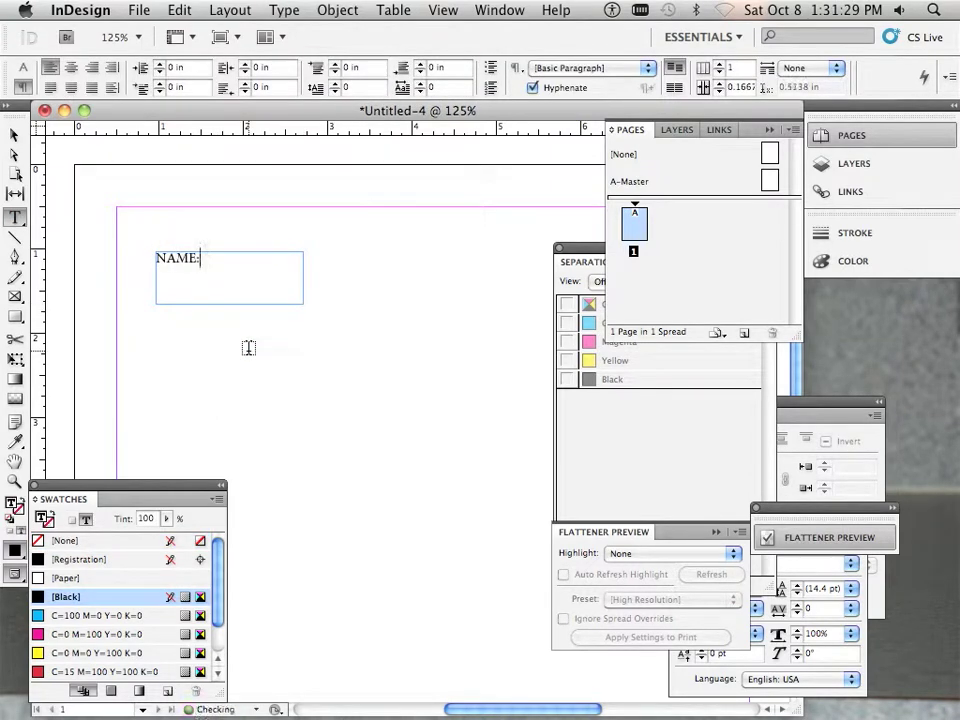
text(:)
- Shrink the NAME: text frame around its text to about 0.58 in wide and 0.18 in high
click(13, 134)
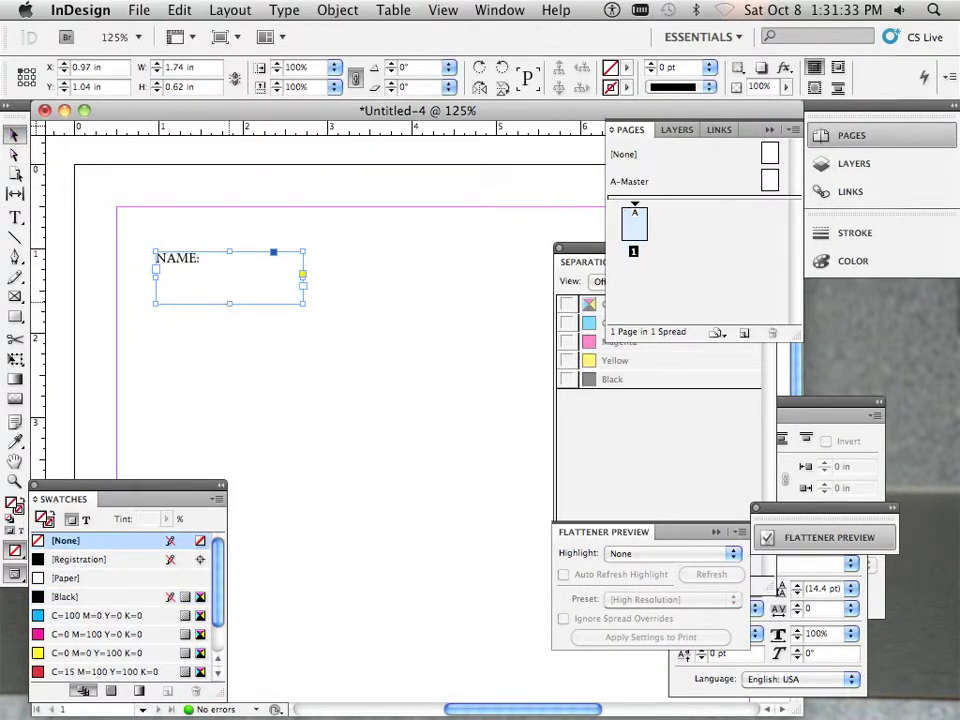
drag(228, 300, 228, 268)
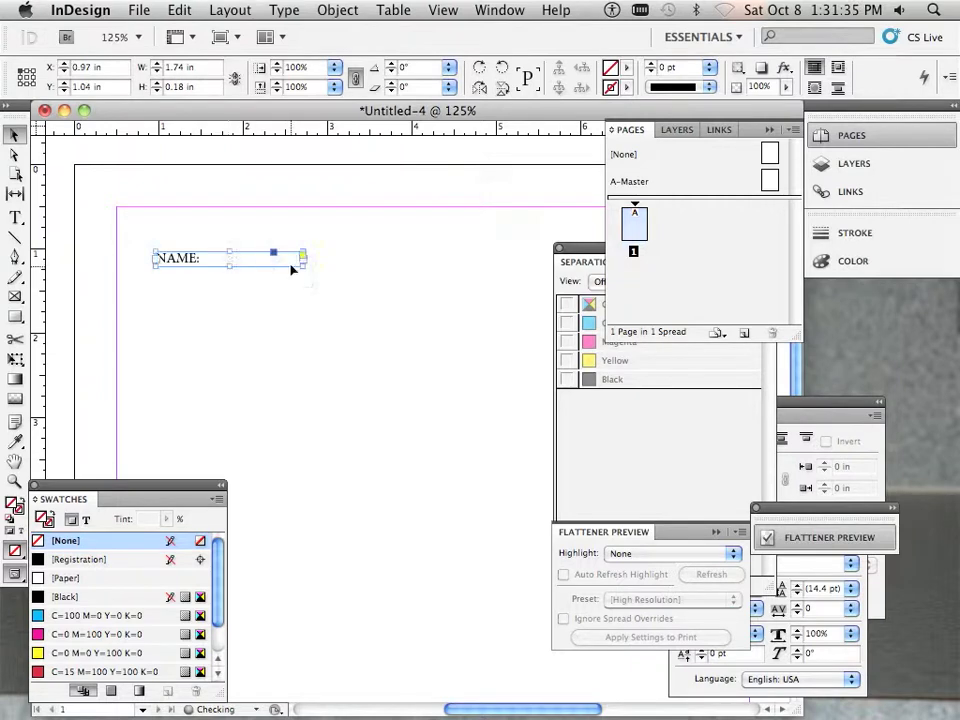
drag(302, 266, 202, 266)
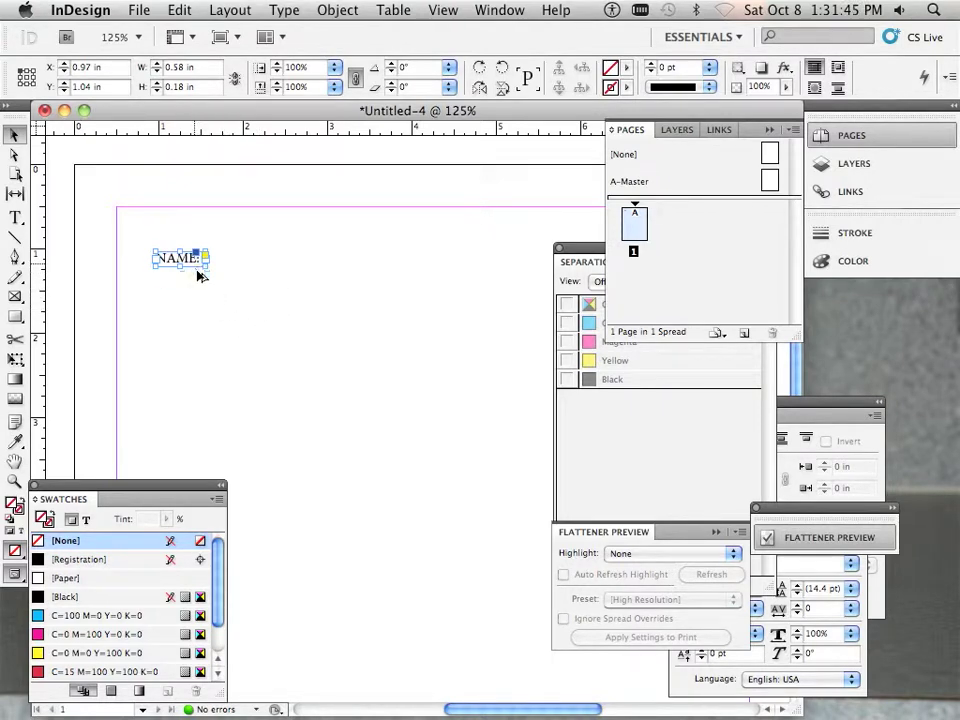
- Duplicate the NAME: frame directly below at about Y 1.38 in and change the copy's text to "DATE:"
drag(198, 276, 197, 301)
scroll(223, 311, up, 3)
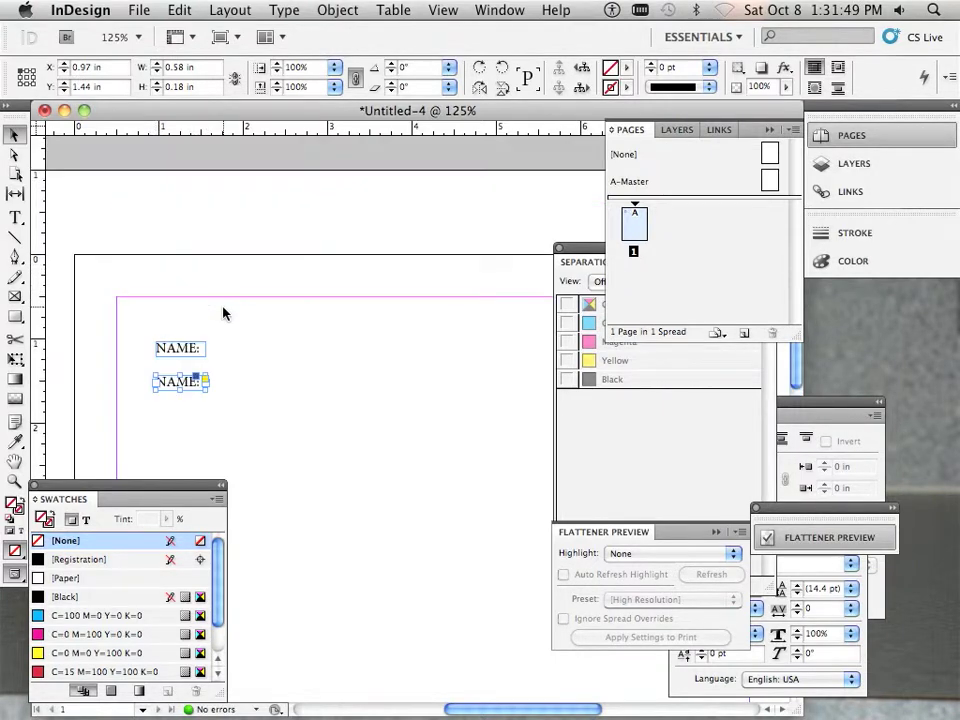
scroll(223, 323, up, 3)
drag(244, 406, 388, 298)
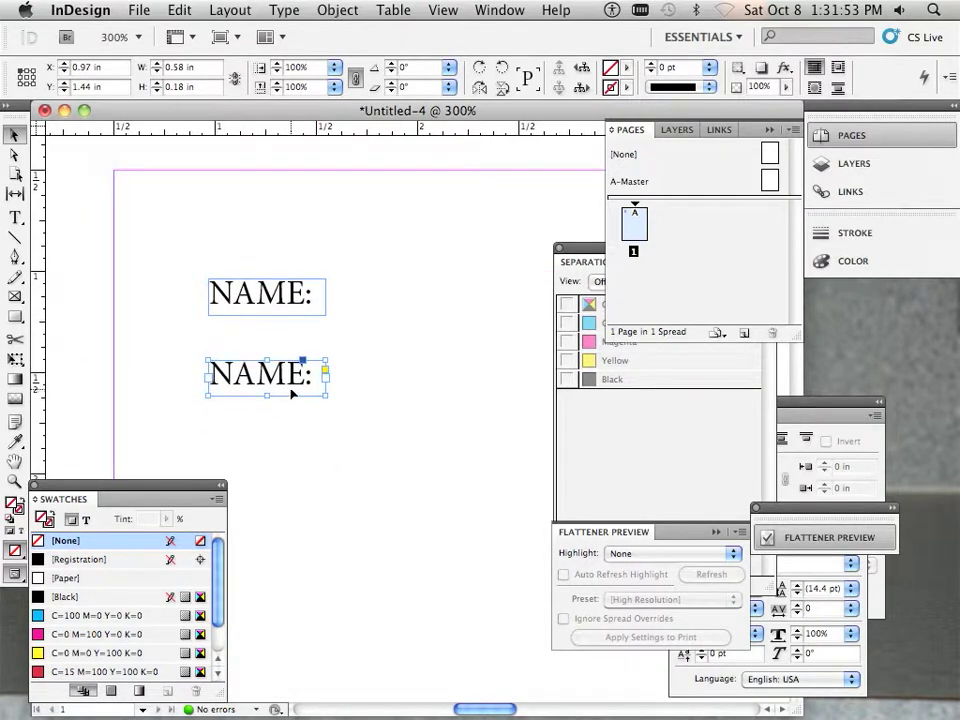
drag(292, 392, 188, 364)
double_click(295, 374)
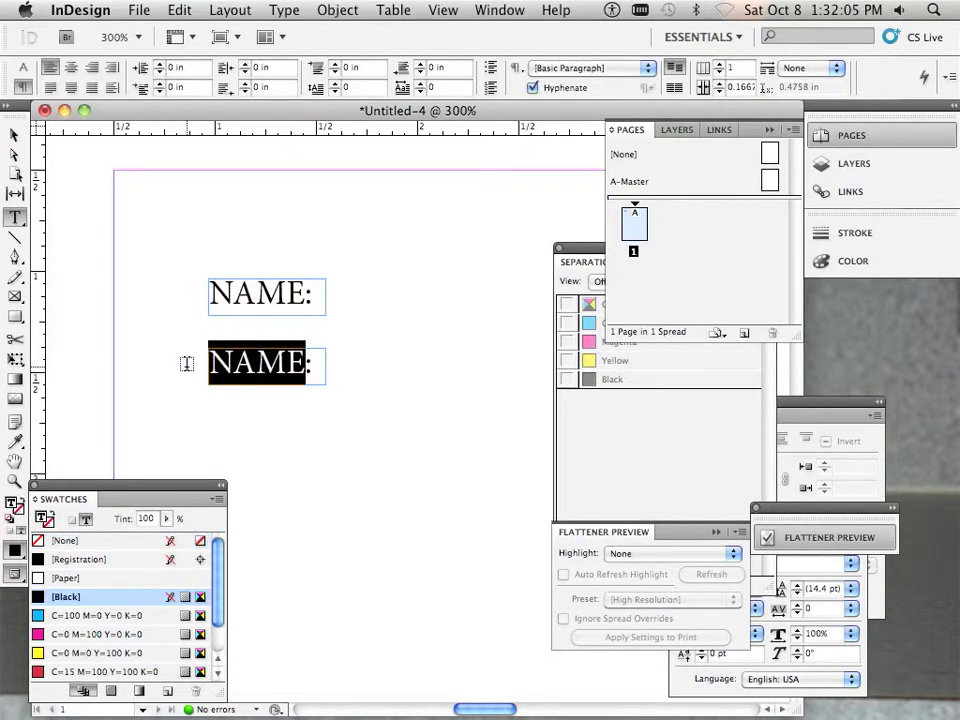
text(DATE)
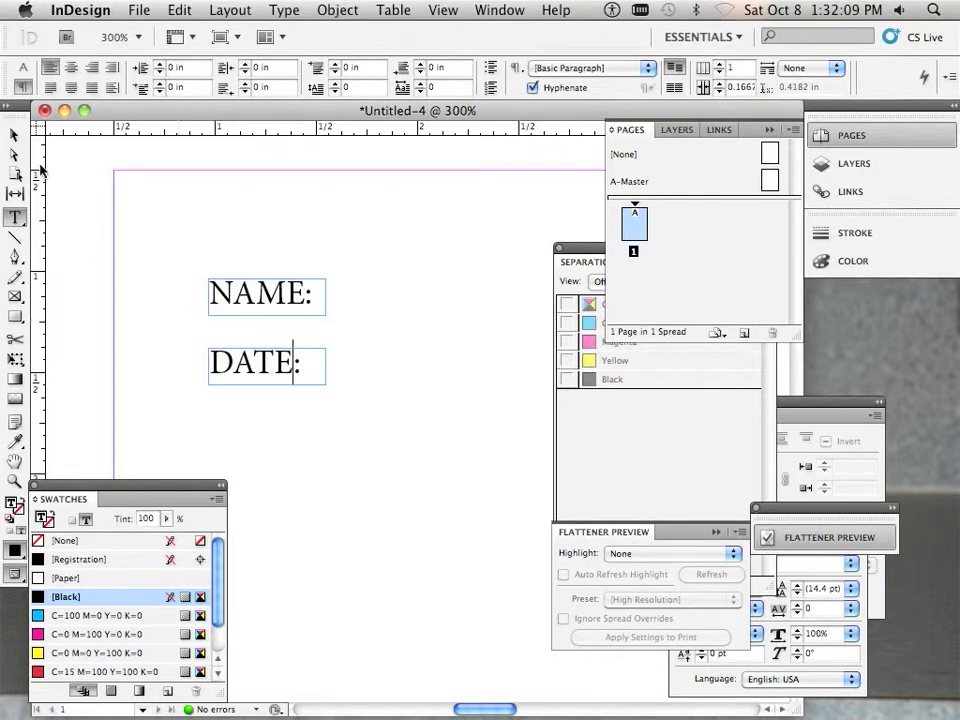
- Duplicate the DATE: frame below at about Y 1.725 in as an "EXPLAIN:" label, widening it to about 0.735 in
click(14, 134)
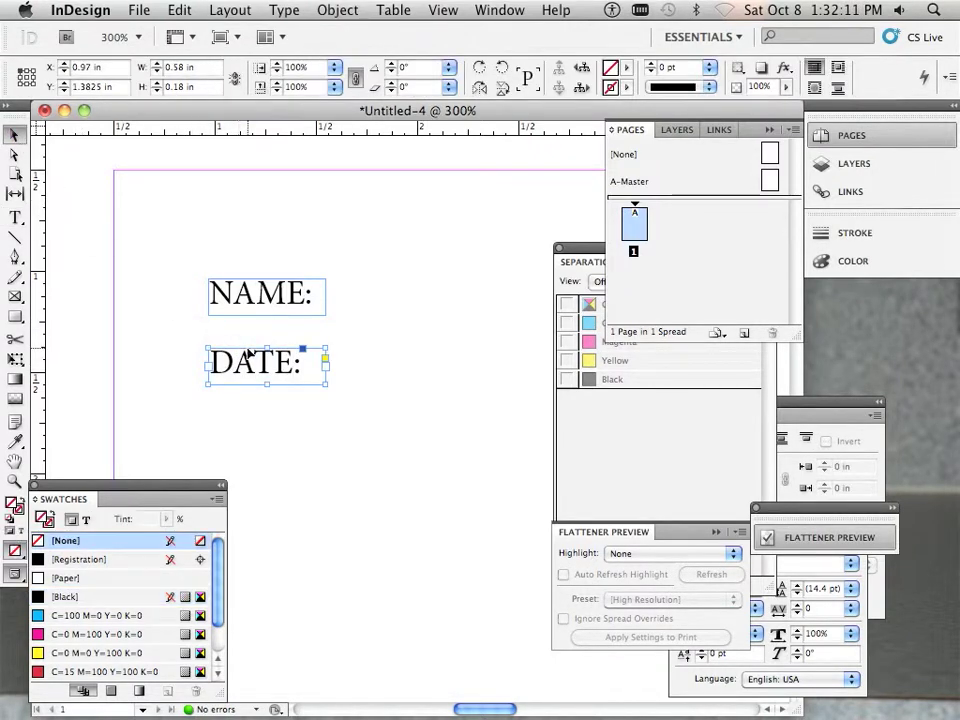
drag(245, 376, 249, 452)
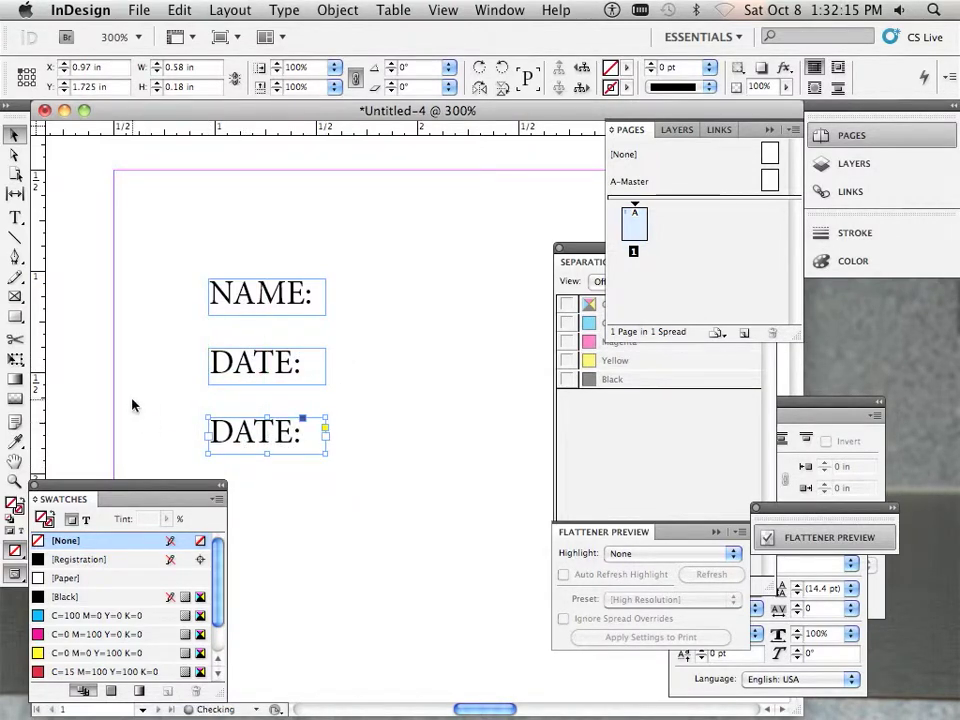
click(15, 217)
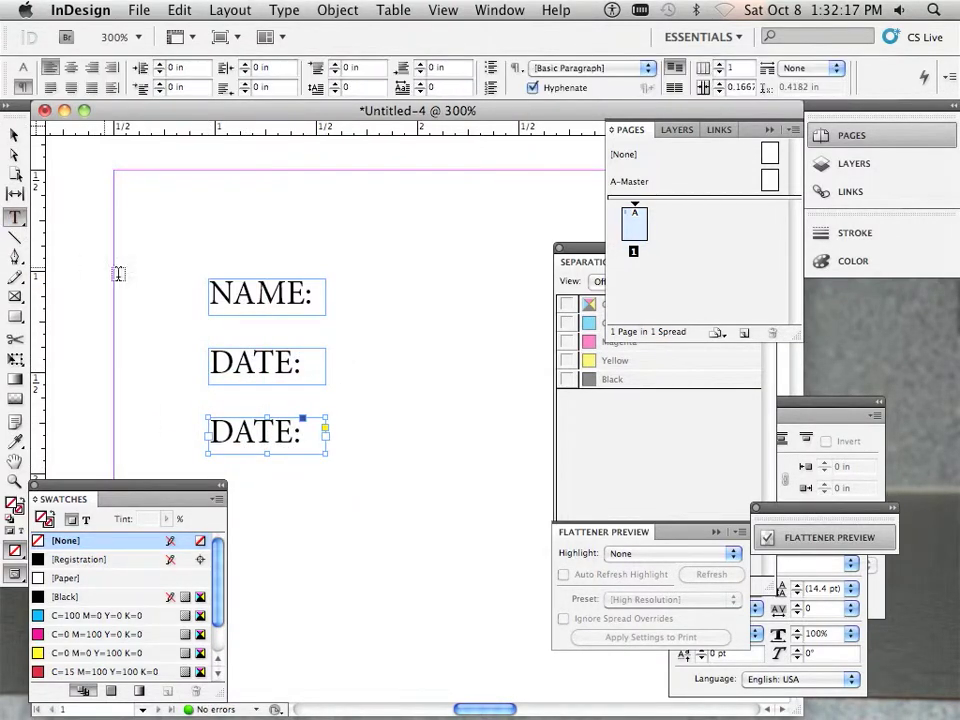
drag(292, 431, 188, 431)
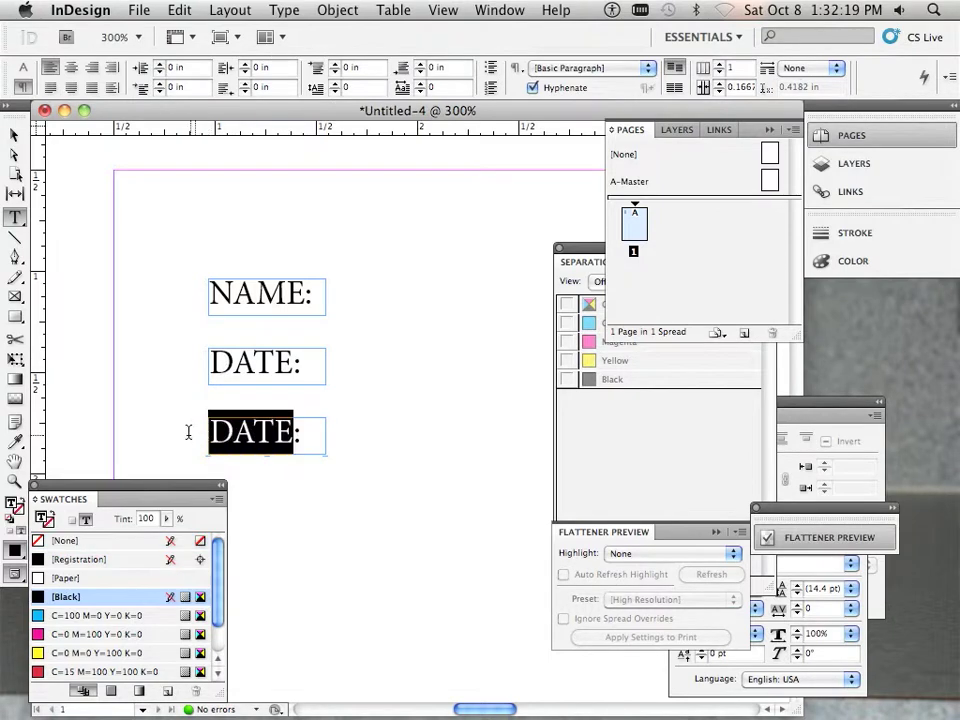
text(EXPIRE)
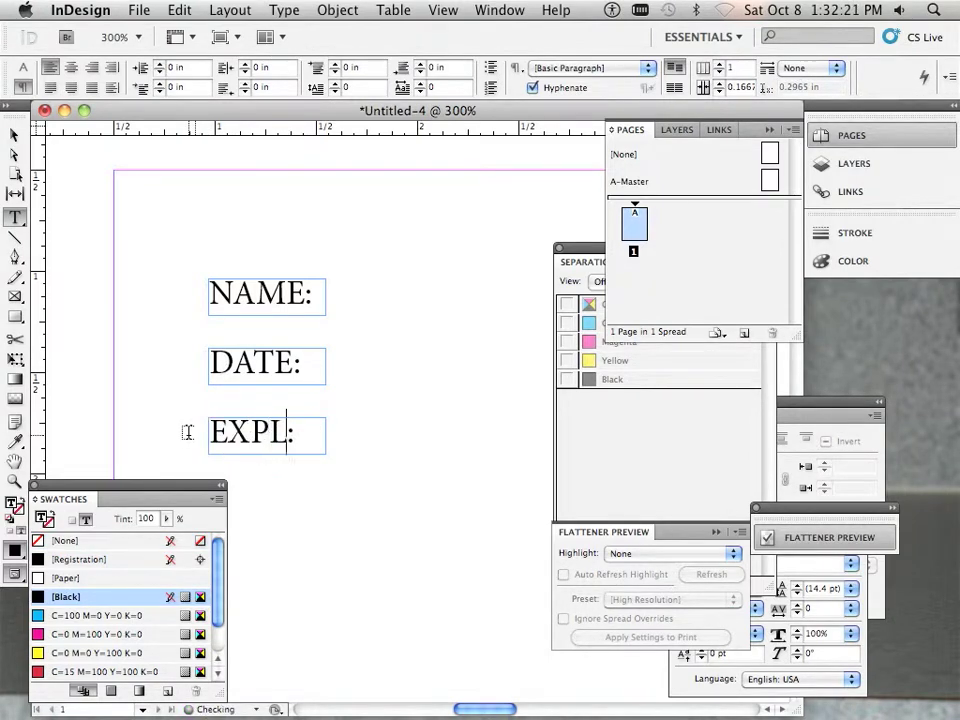
click(16, 136)
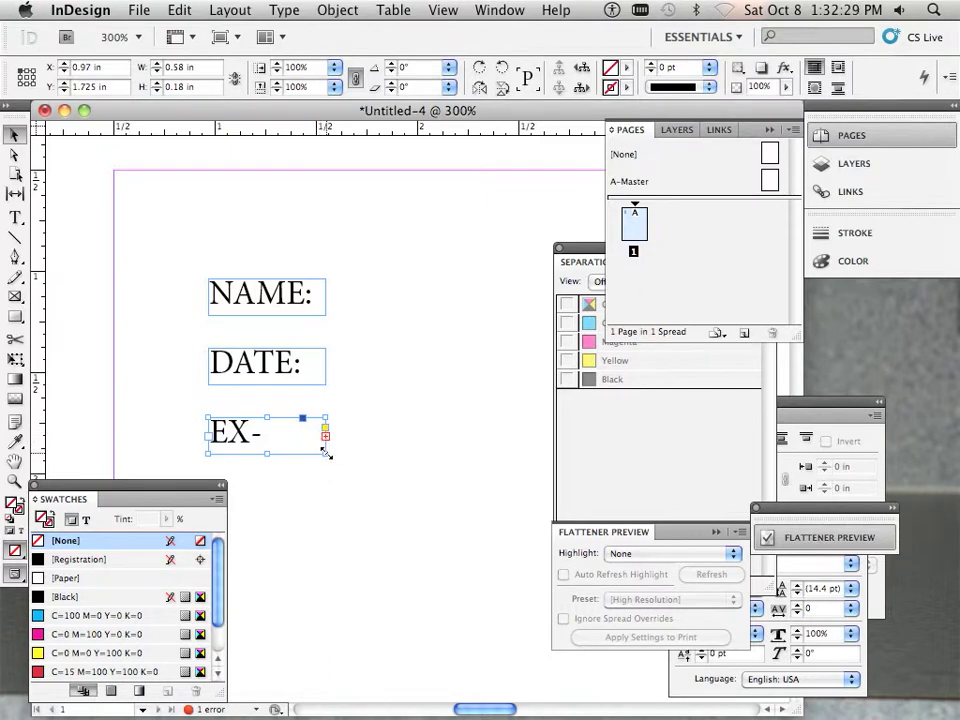
drag(326, 452, 359, 453)
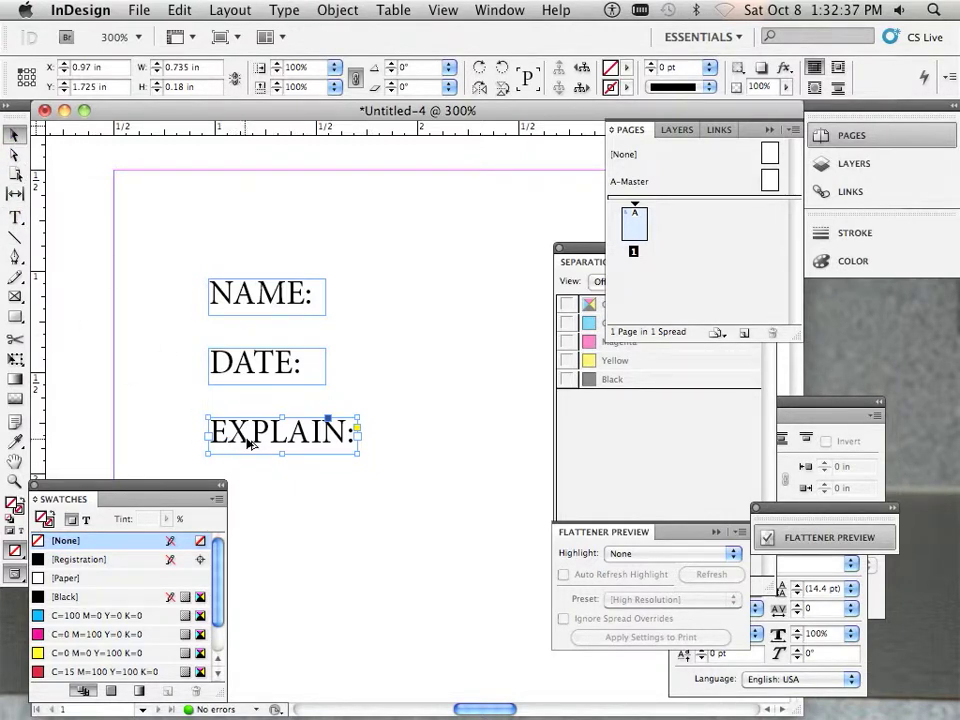
- Duplicate the EXPLAIN: frame below at about Y 2.07 in and change the copy's text to "CHECK:"
drag(249, 443, 253, 520)
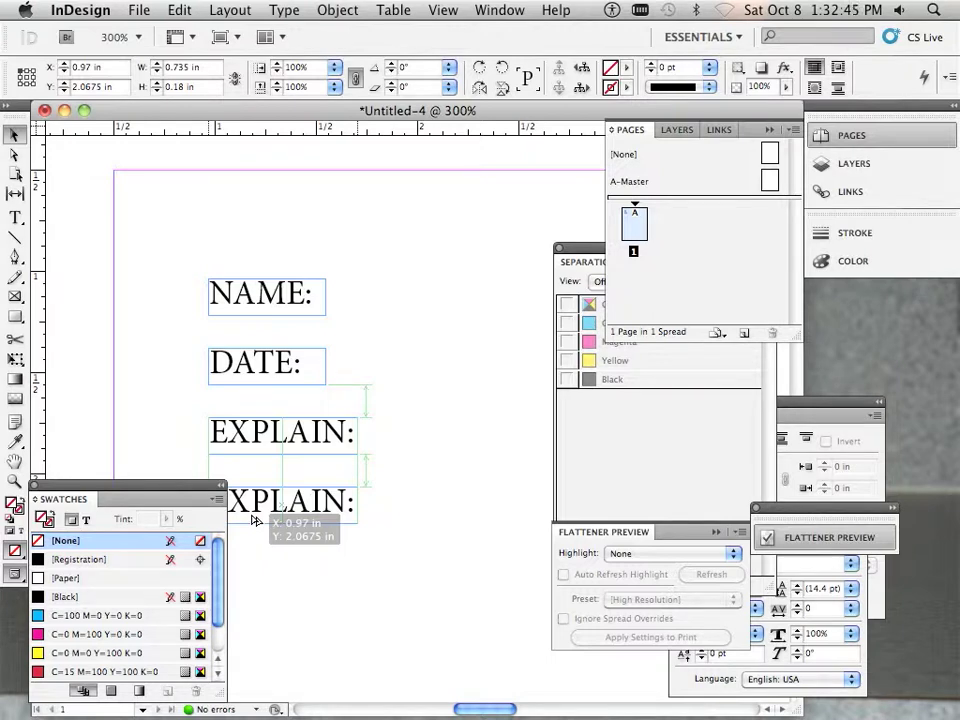
drag(253, 520, 253, 520)
drag(283, 294, 285, 307)
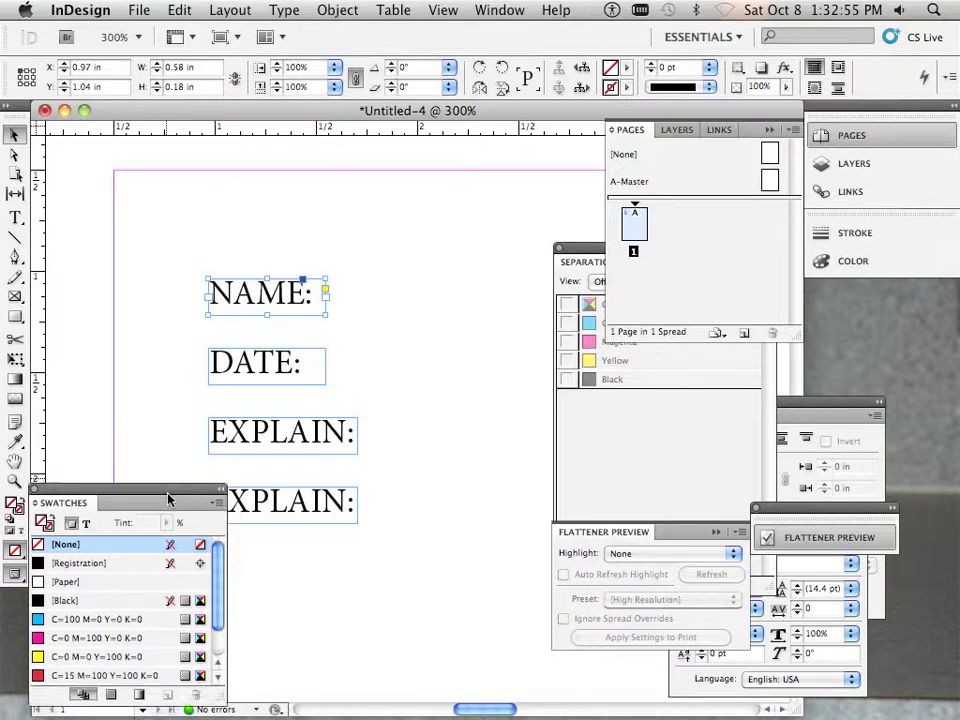
drag(166, 487, 186, 621)
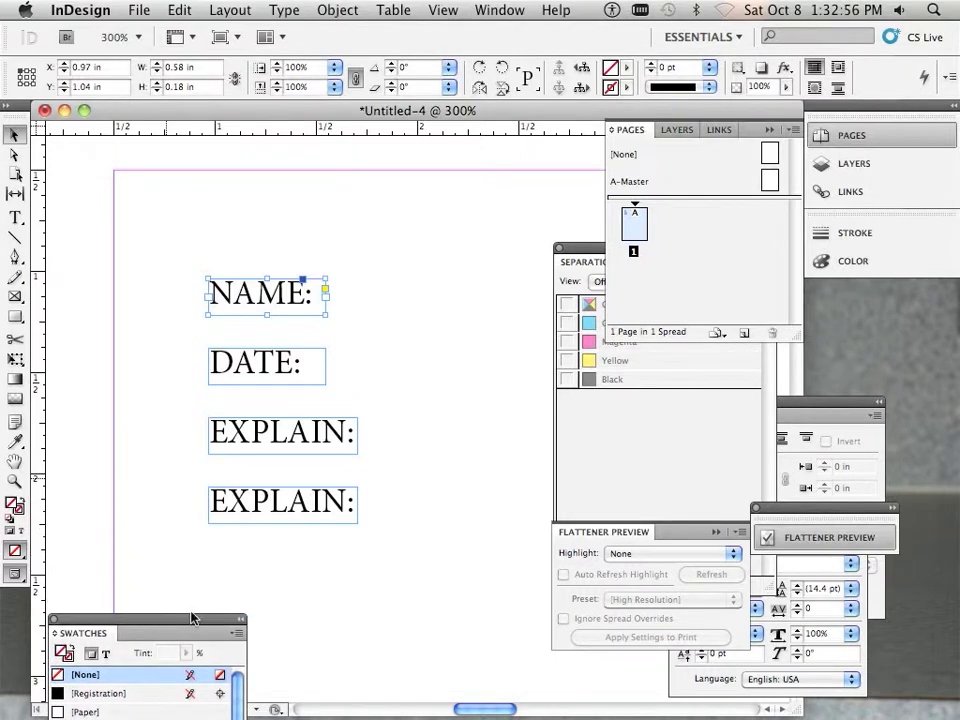
click(15, 217)
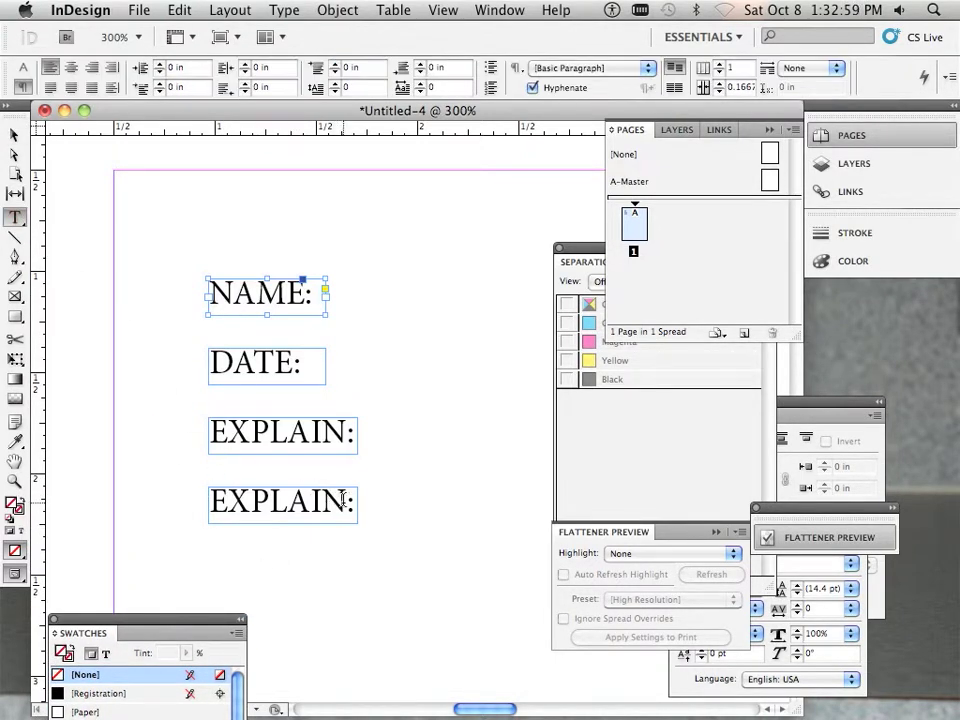
drag(341, 500, 177, 499)
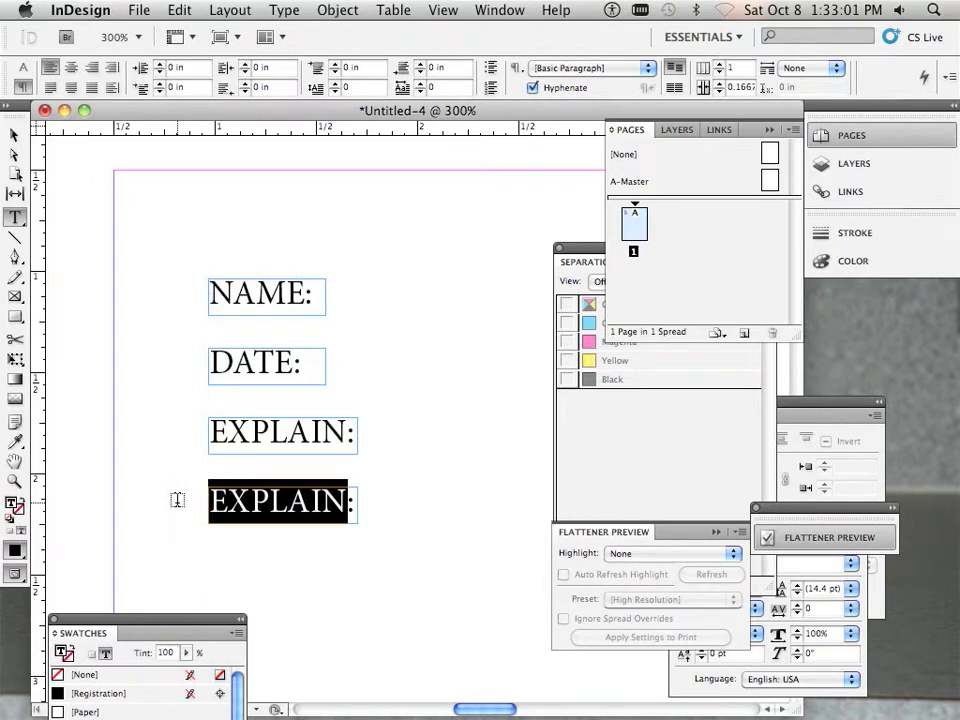
text(CHECK:)
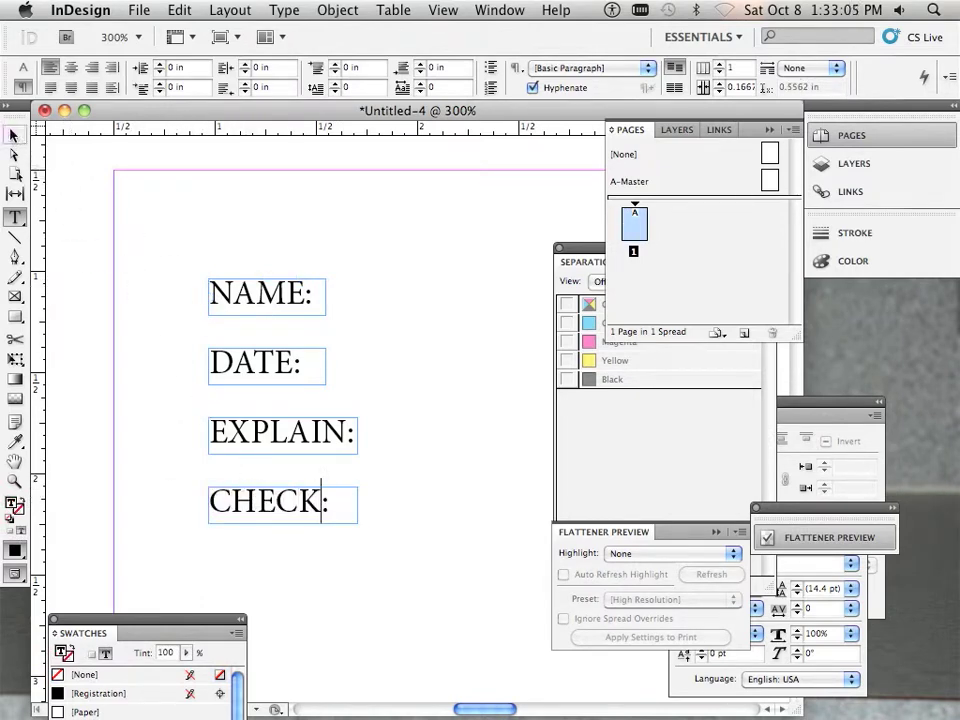
- Duplicate the CHECK: frame below at about Y 2.41 in and change the copy's text to "DROP:"
key(Escape)
drag(293, 513, 291, 585)
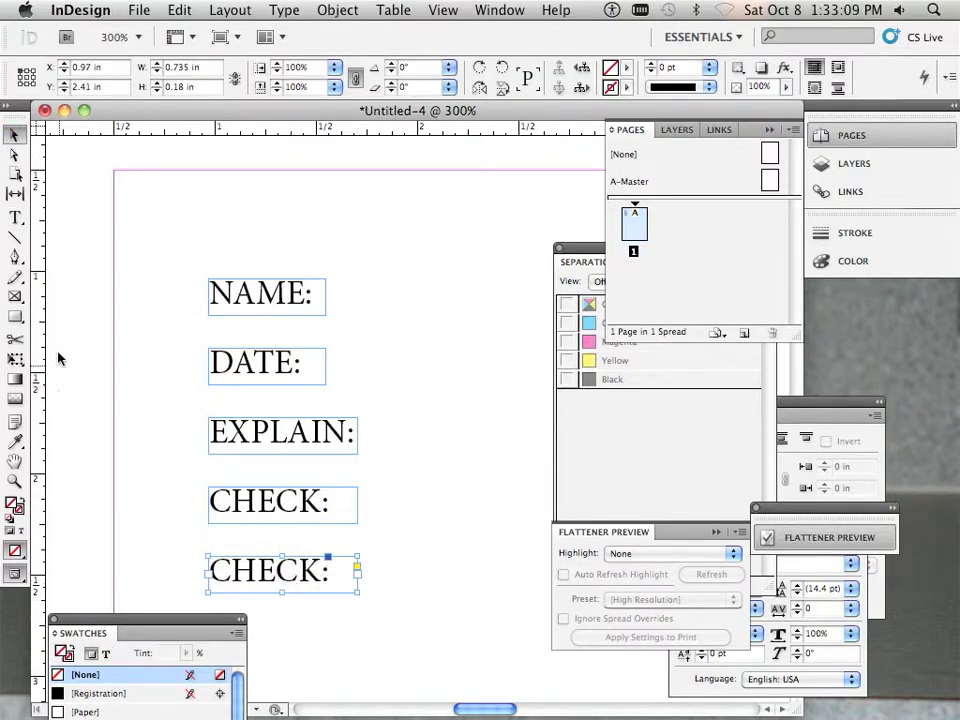
click(17, 218)
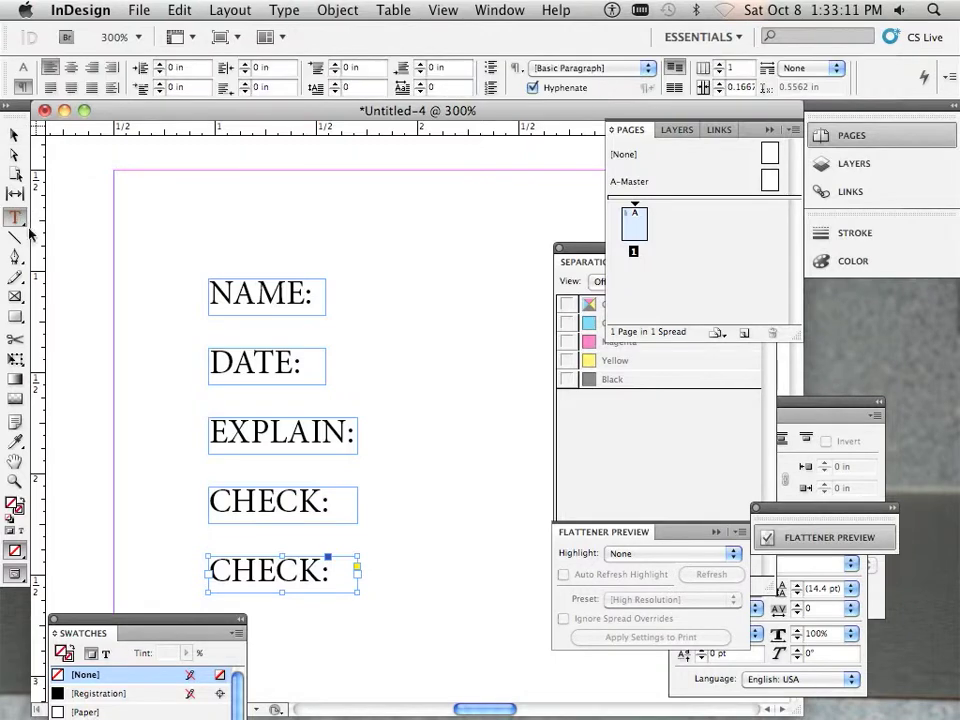
drag(322, 570, 164, 560)
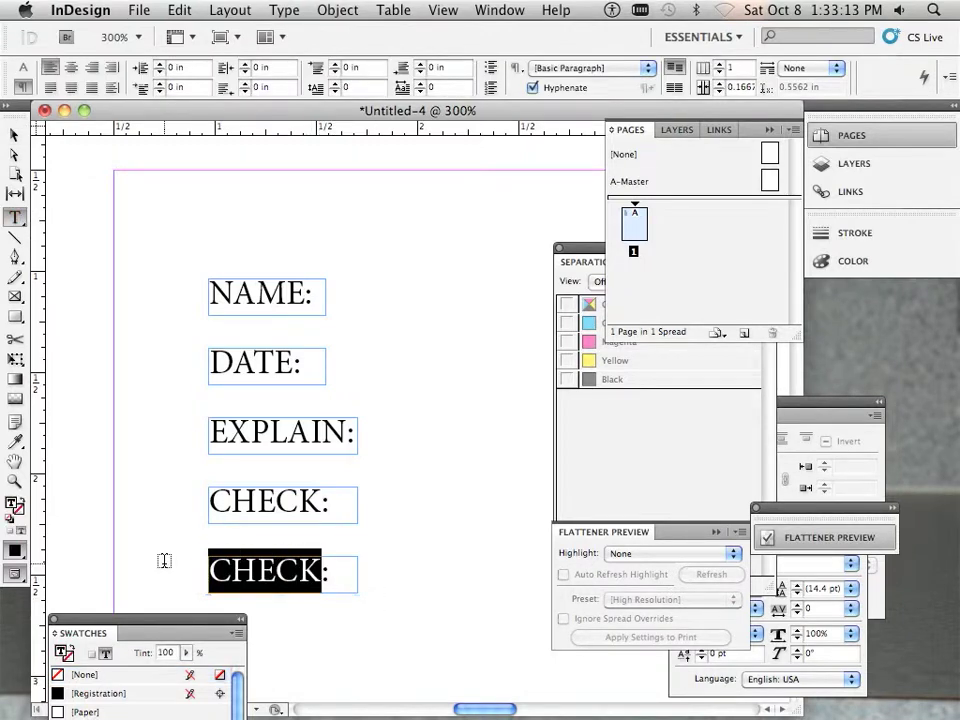
text(DROP:)
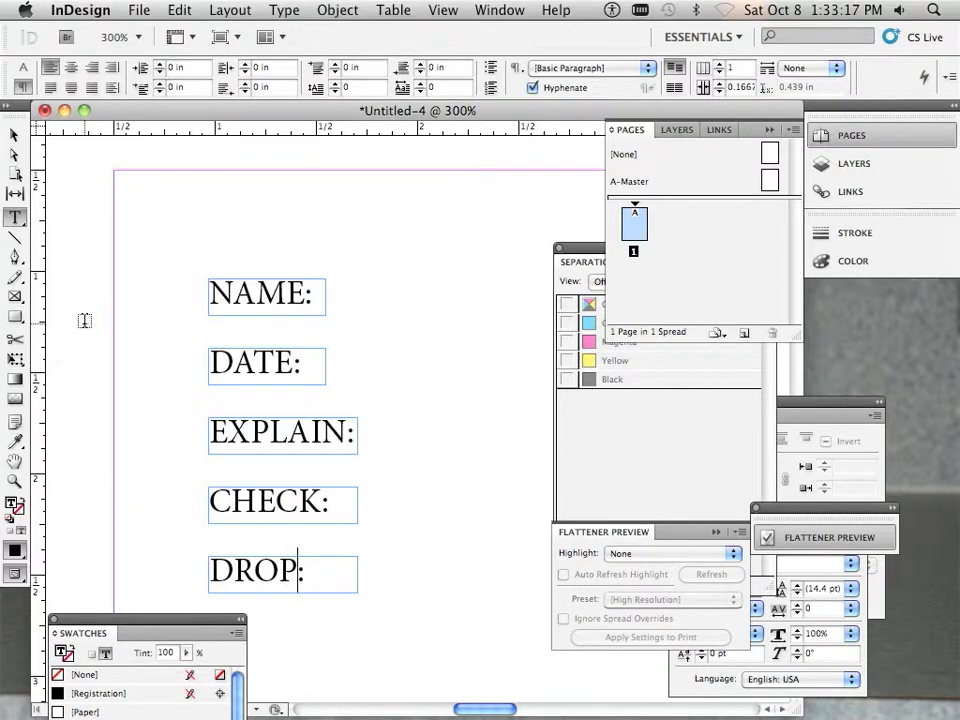
- Move the CHECK: and DROP: frames down together to about Y 2.81 in and draw a rectangle about 2.86 by 1.015 in beside EXPLAIN:
scroll(368, 510, down, 2)
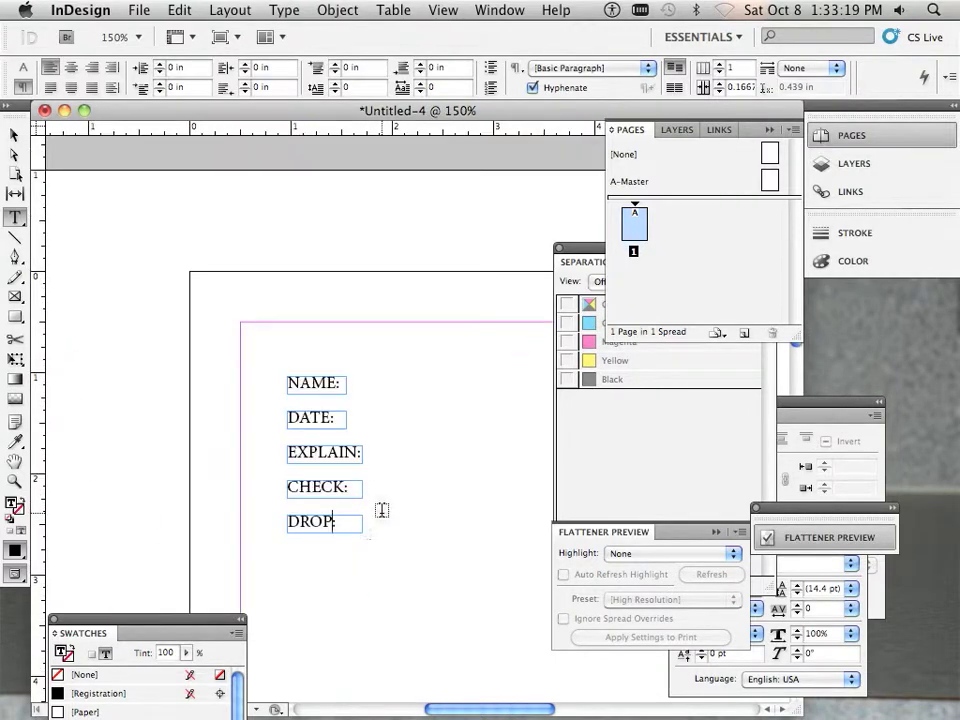
click(18, 152)
key(v)
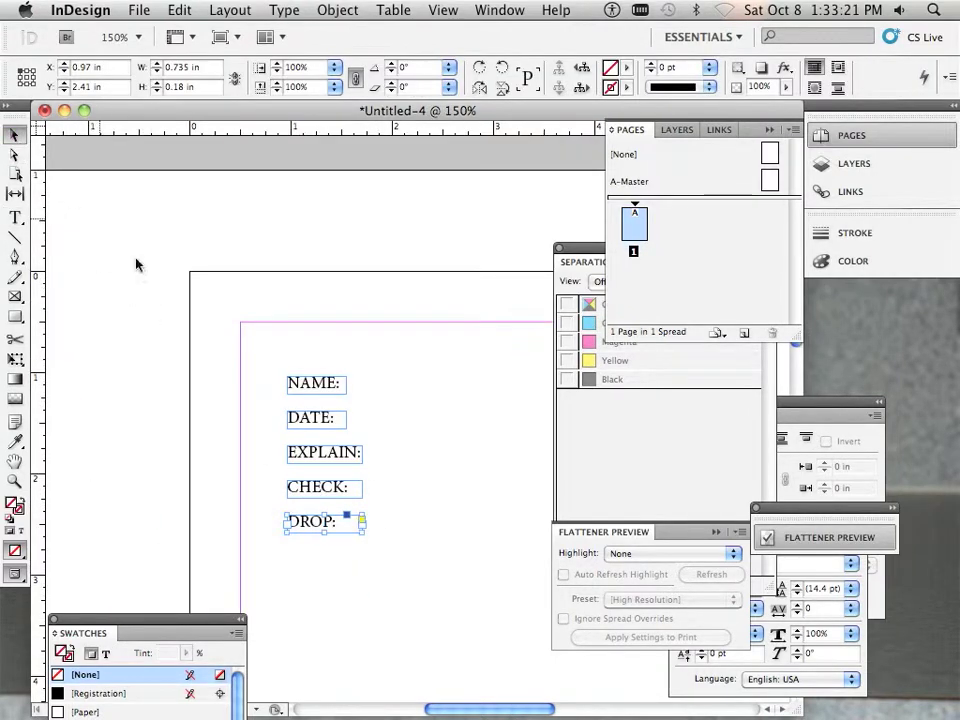
drag(400, 555, 313, 564)
click(15, 316)
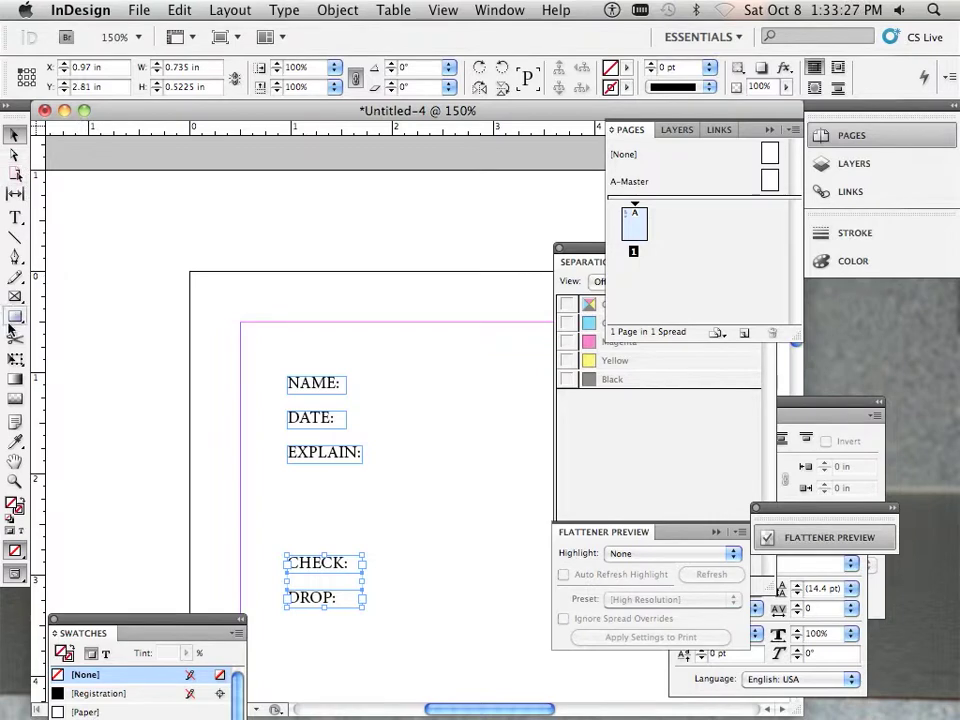
drag(376, 449, 665, 549)
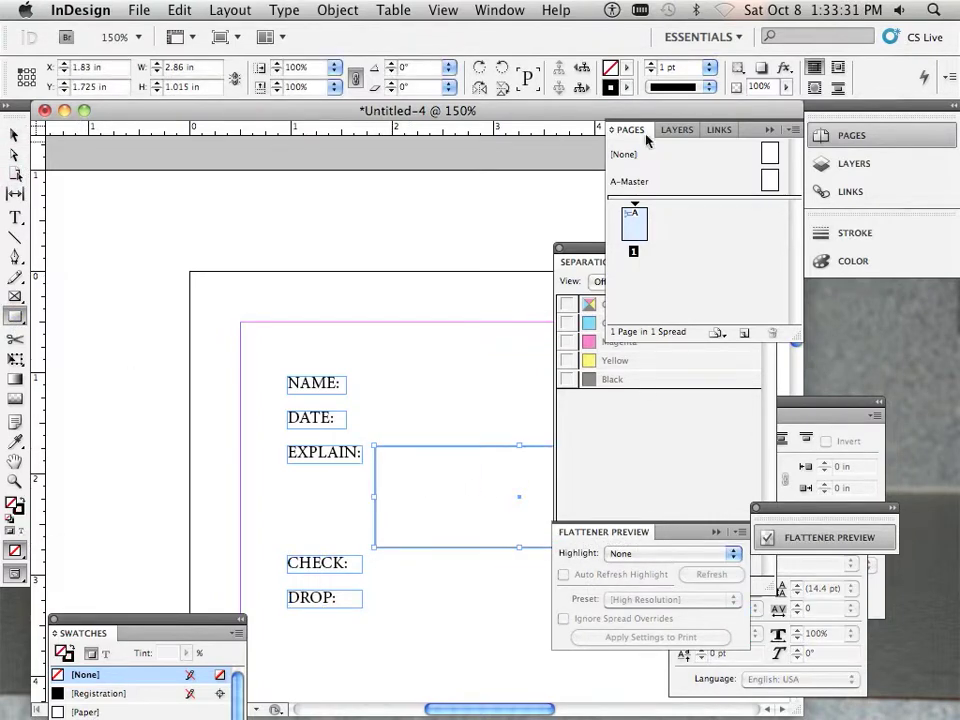
- Reset the Essentials workspace to its default panel arrangement
click(505, 11)
mouse_move(518, 59)
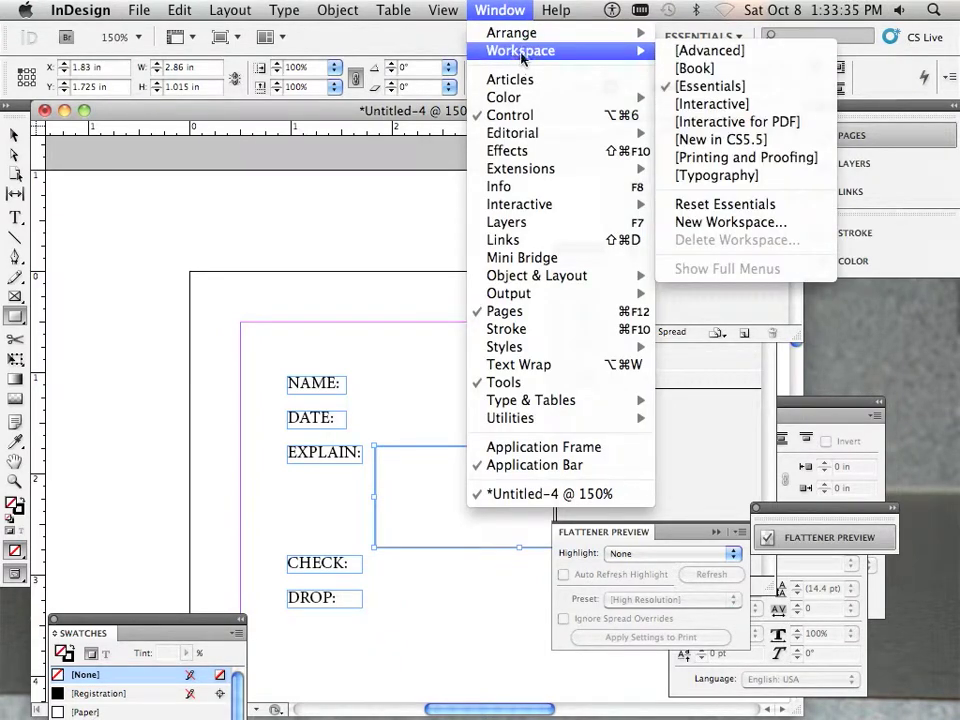
click(752, 206)
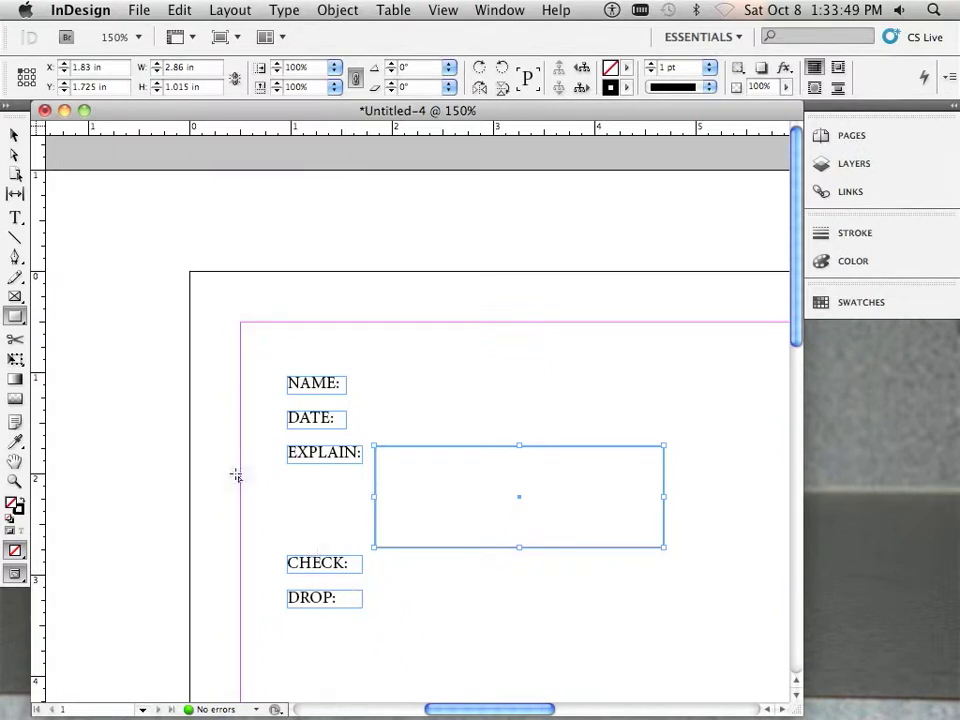
- Draw a horizontal line about 2.005 in long beside NAME: and another about 0.865 in long beside DATE:
click(15, 237)
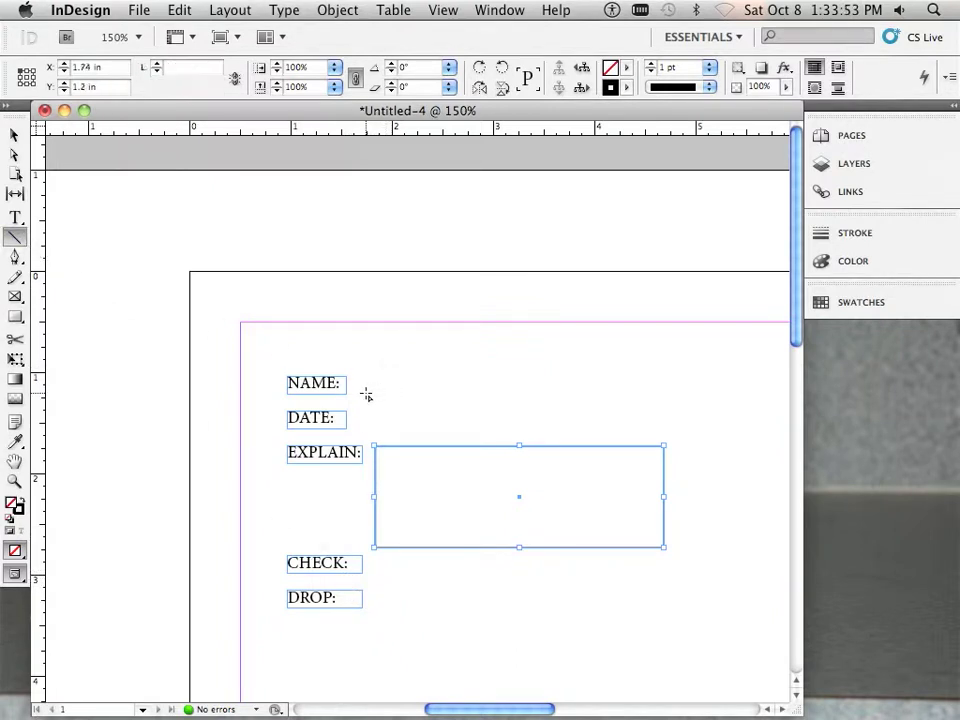
drag(347, 394, 565, 394)
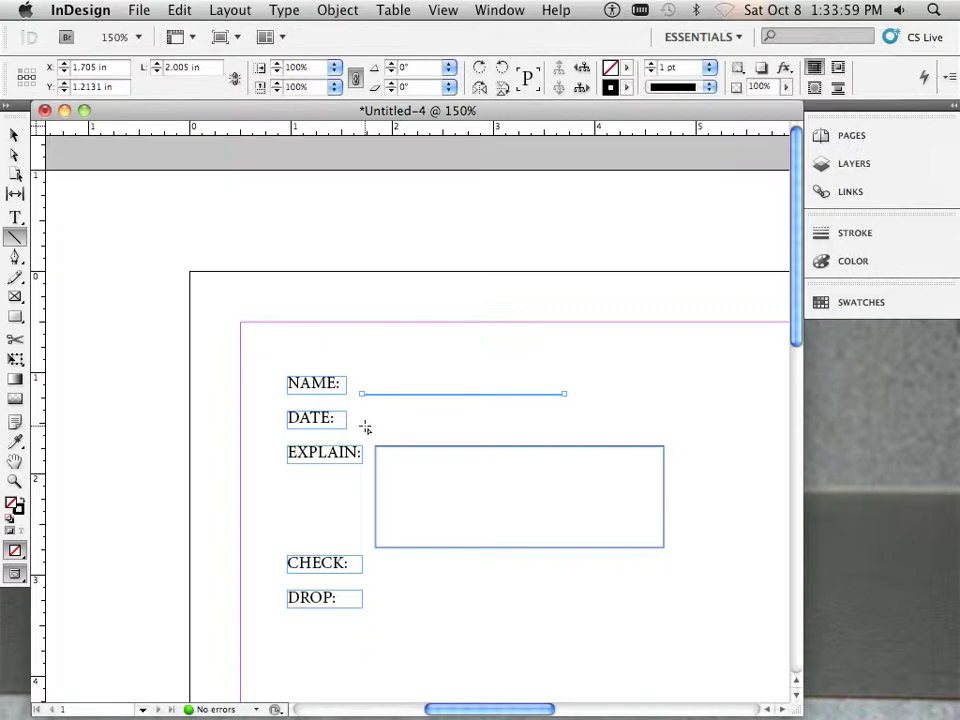
drag(363, 428, 449, 428)
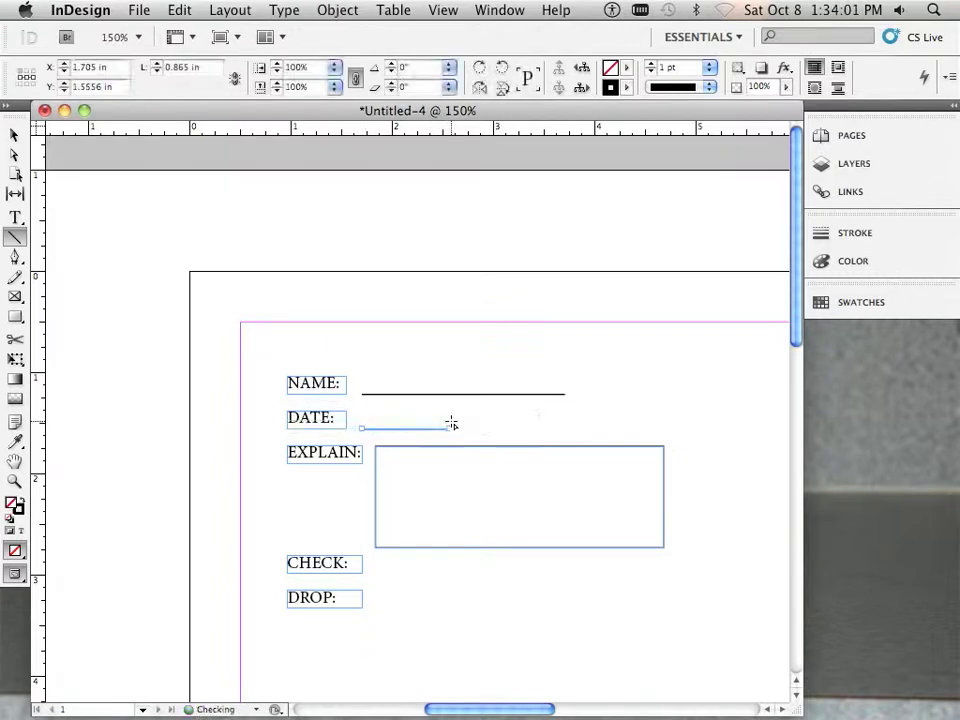
- Move the NAME: and DATE: lines to the right so they start flush with the rectangle's left edge
click(14, 134)
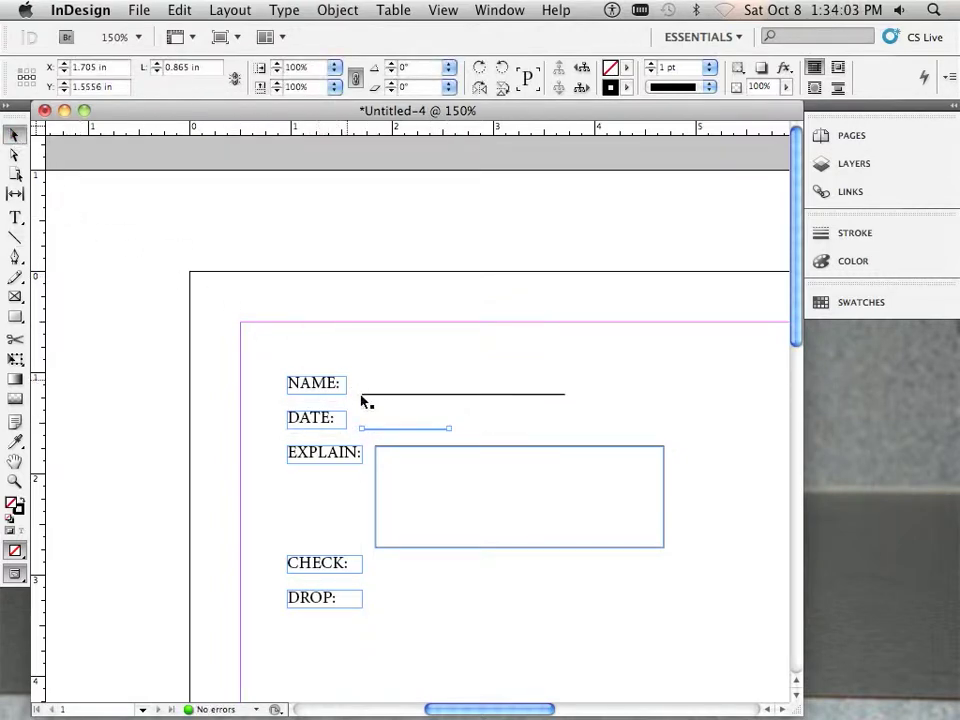
drag(385, 431, 422, 435)
click(422, 431)
click(409, 591)
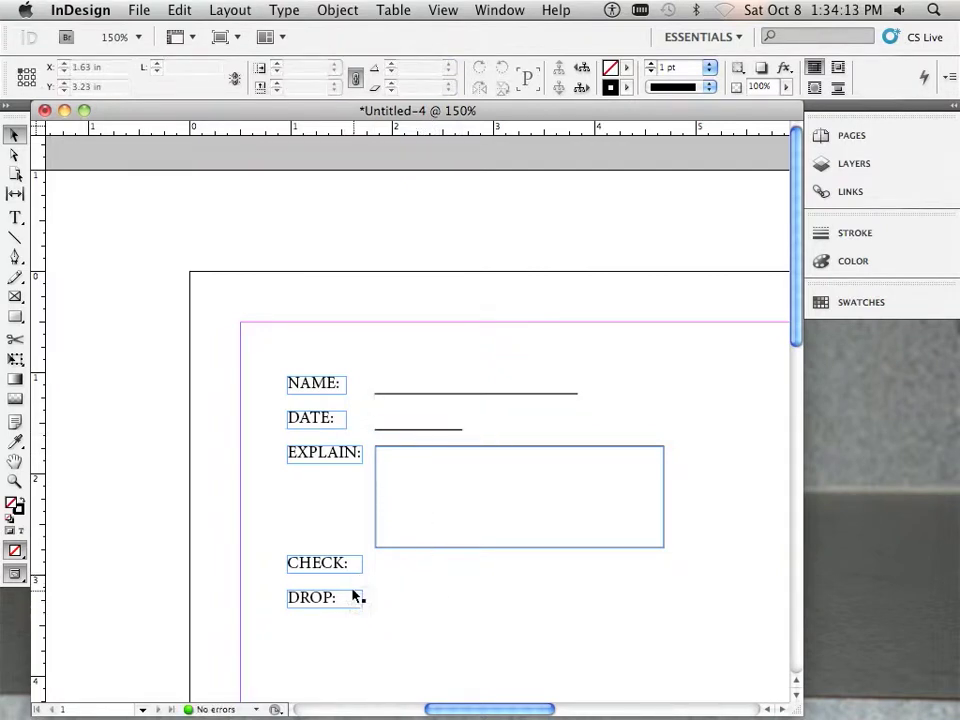
- Move the DROP: and CHECK: frames further down to leave more space below the rectangle and between them
click(347, 600)
drag(340, 605, 341, 636)
drag(345, 568, 350, 591)
click(426, 611)
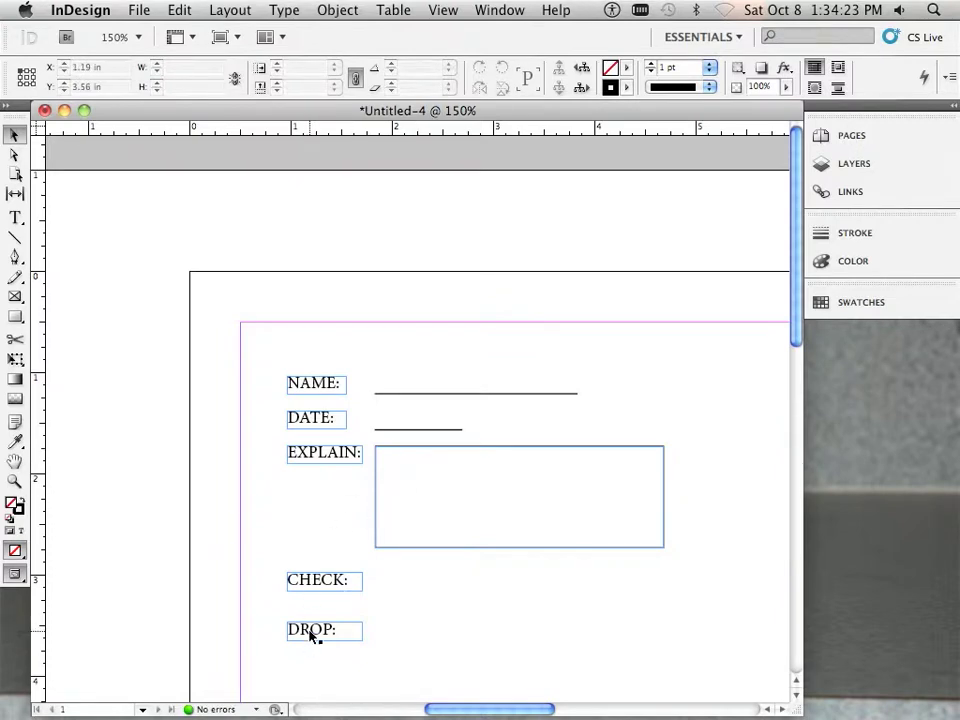
- Start a PDF export with the [High Quality Print] preset, saving to the Desktop as FORM_SAMPLE.pdf
click(141, 11)
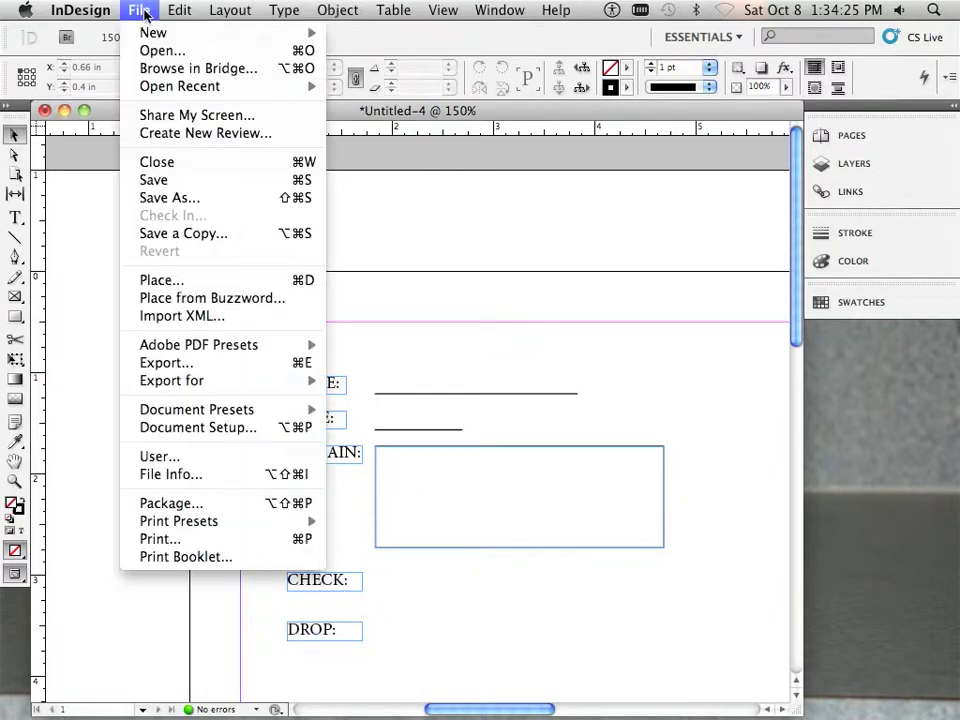
mouse_move(220, 351)
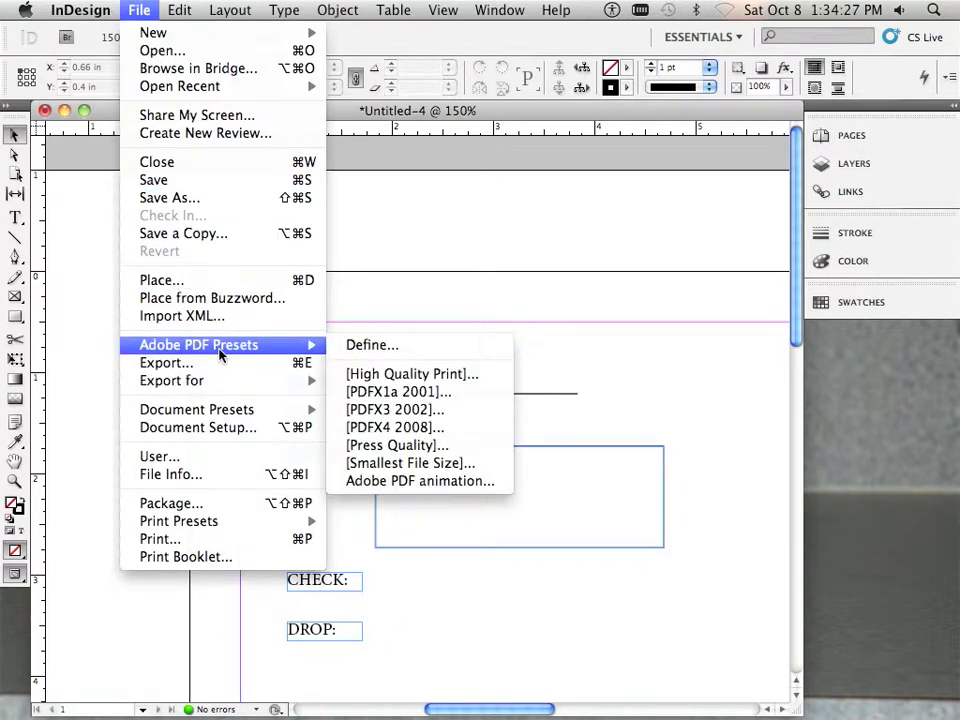
click(397, 375)
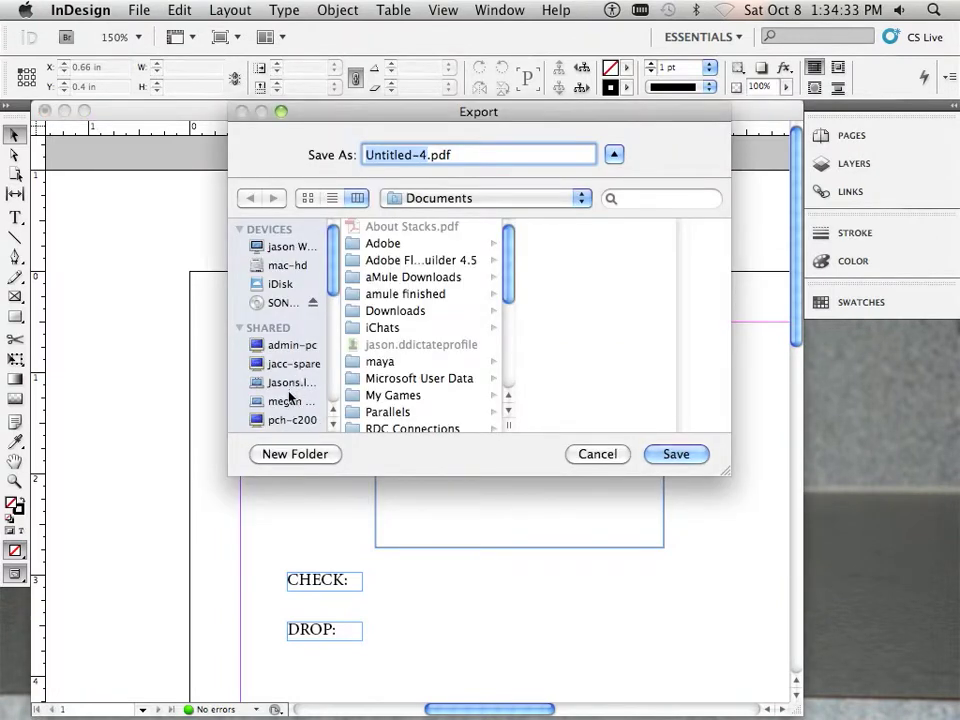
scroll(290, 394, down, 4)
click(285, 342)
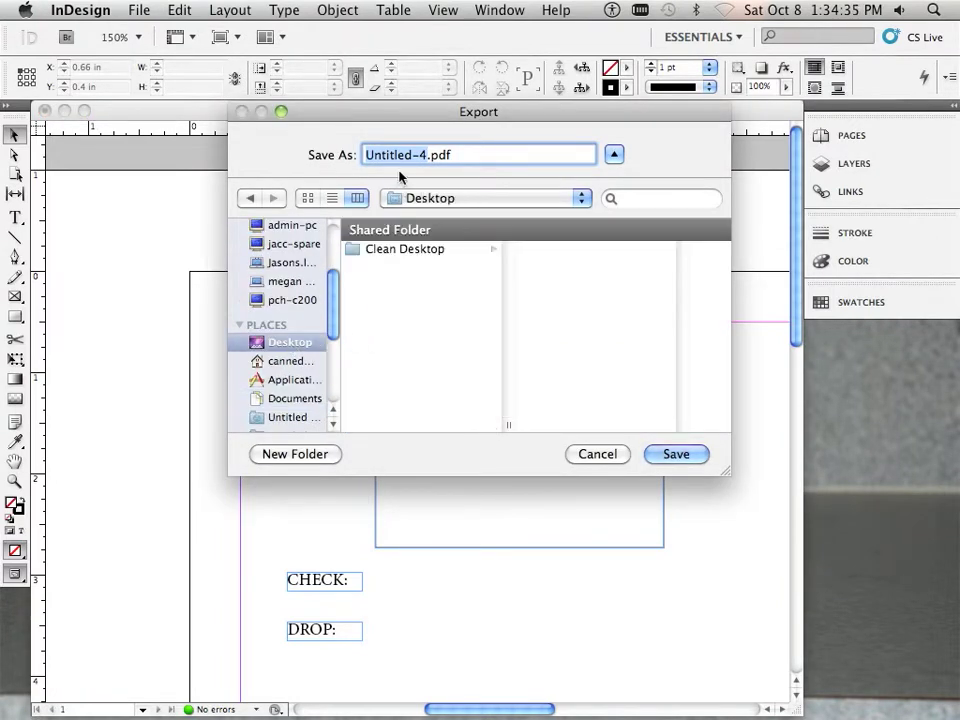
text(FORM)
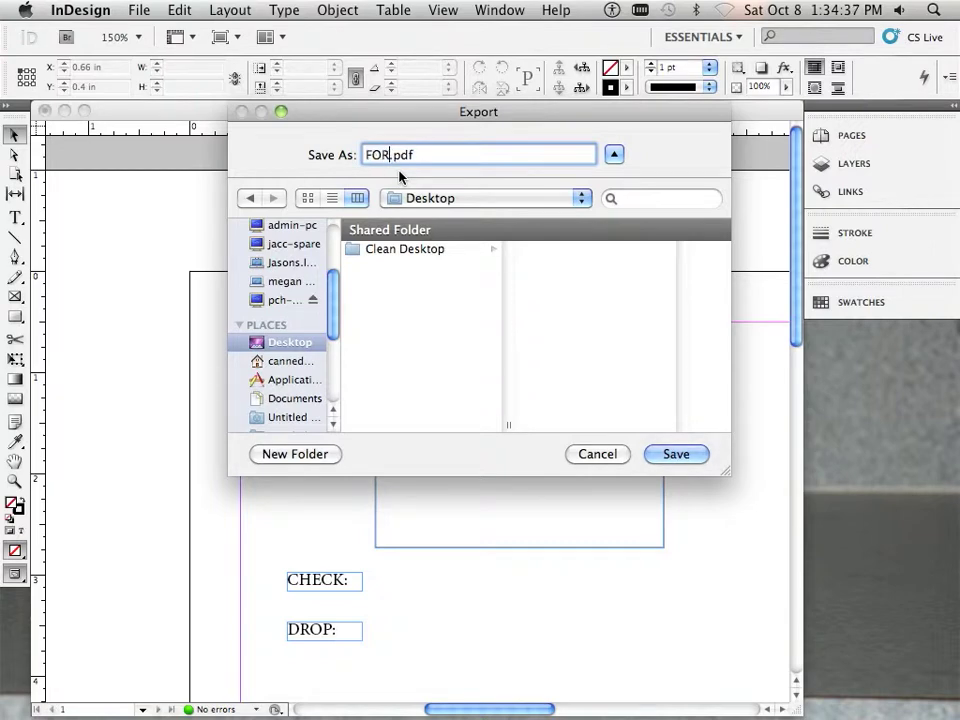
text(_SAMPLE)
click(677, 455)
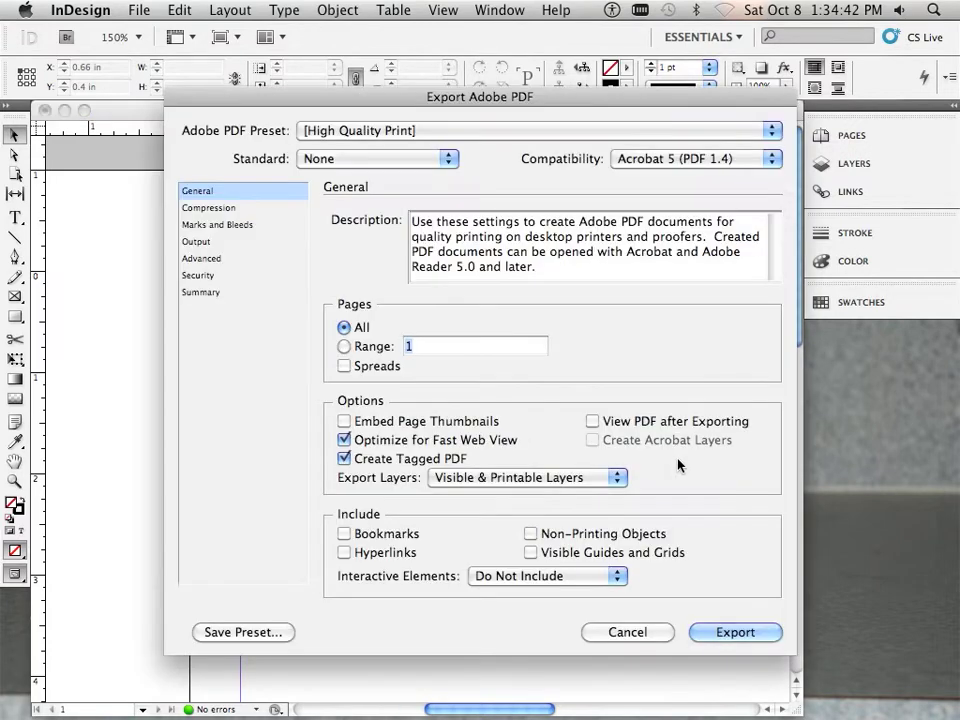
- Set the PDF compatibility to Acrobat 7 (PDF 1.6) and export the file
click(680, 158)
click(660, 192)
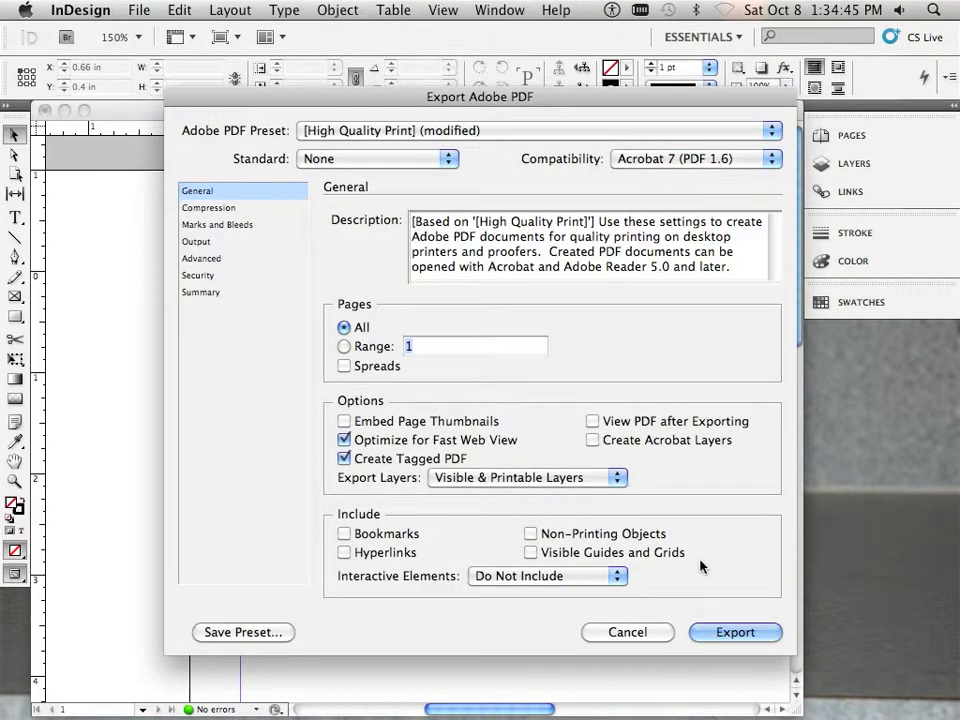
click(722, 630)
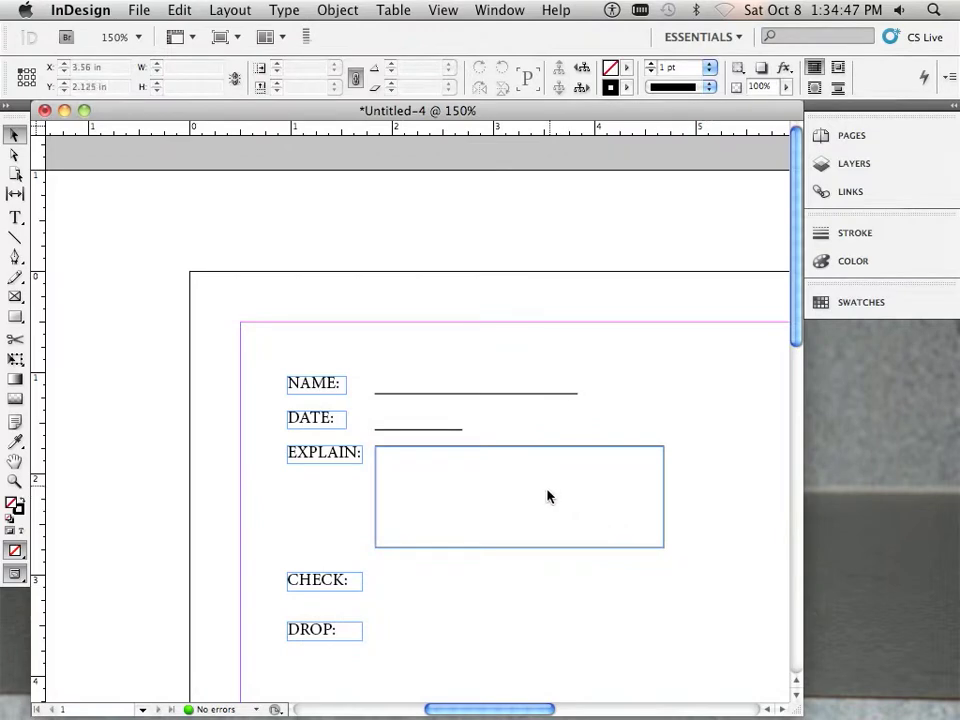
- Switch to Acrobat
key(super+Tab)
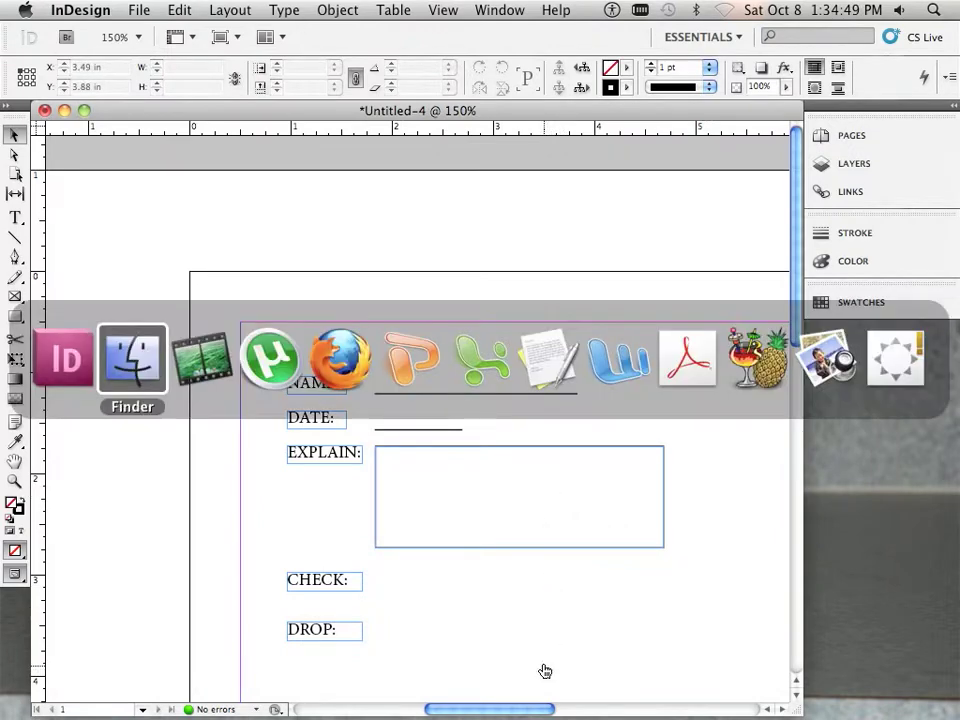
key(super+Tab)
key(super+Tab)
key(super+Tab)
key(super+Tab)
key(super+Tab)
key(super+Tab)
key(super+Tab)
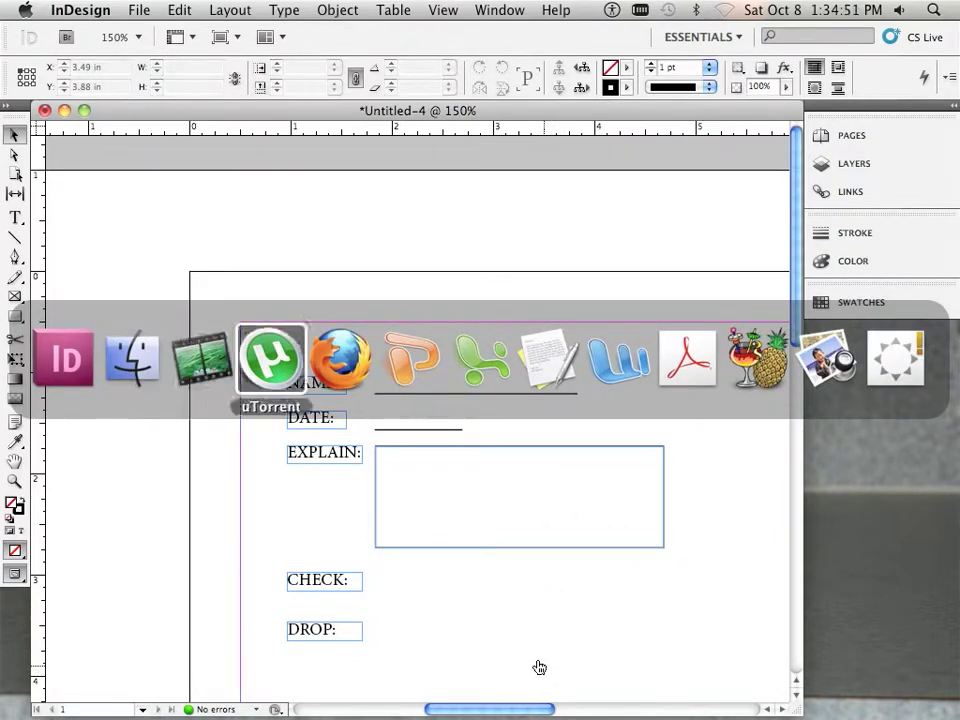
key(super+Tab)
key(super+Tab)
key(super+Tab)
key(super+Tab)
key(super+Tab)
key(super+Tab)
key(super+Tab)
key(super+Tab)
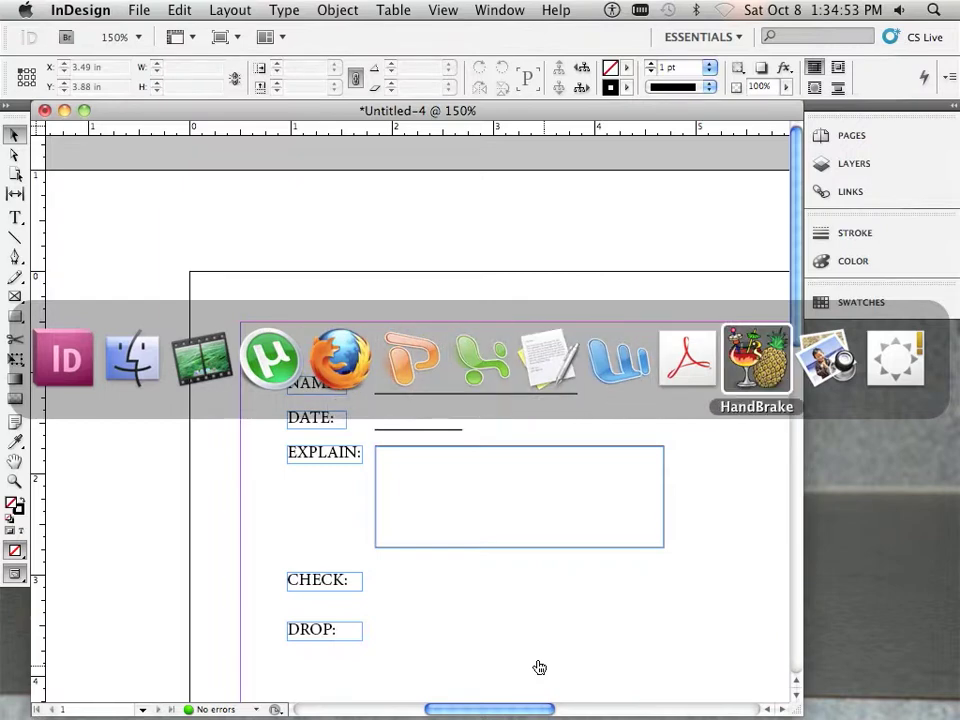
key(super+Tab)
key(super+Tab)
key(super+Tab)
key(super+Tab)
key(super+Tab)
key(super+Tab)
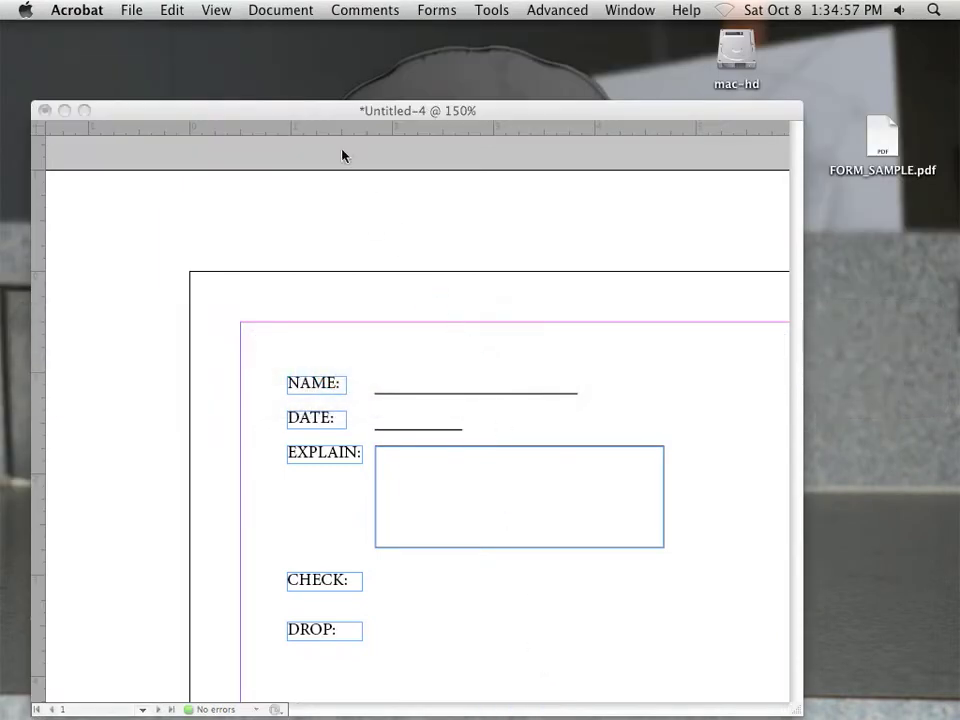
click(278, 117)
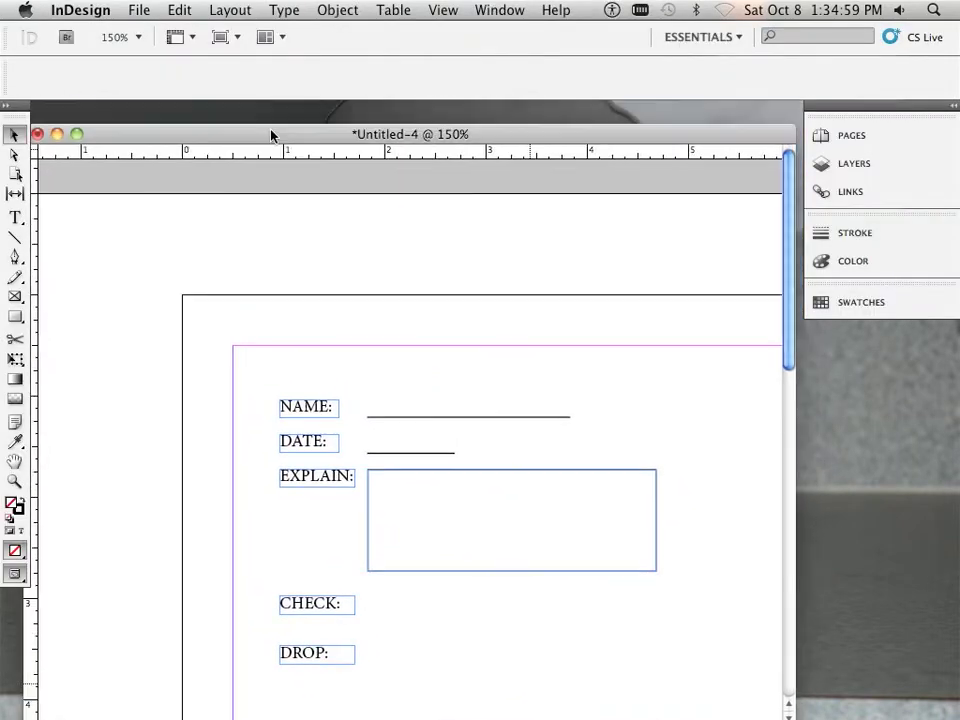
key(super+Tab)
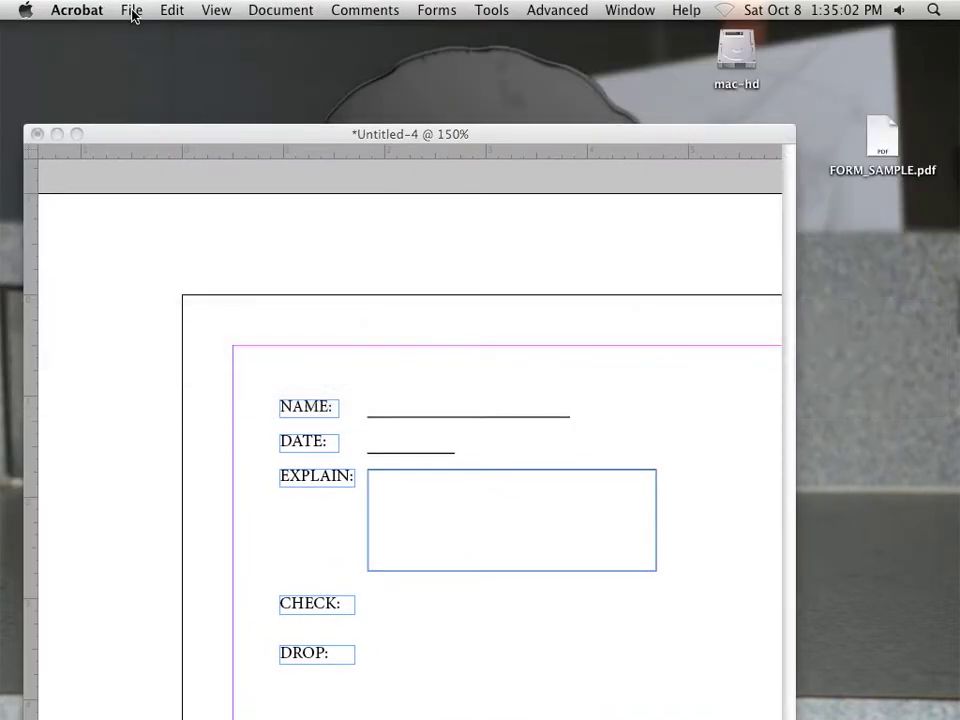
- Start the Form Wizard and choose to start with a PDF document
click(132, 12)
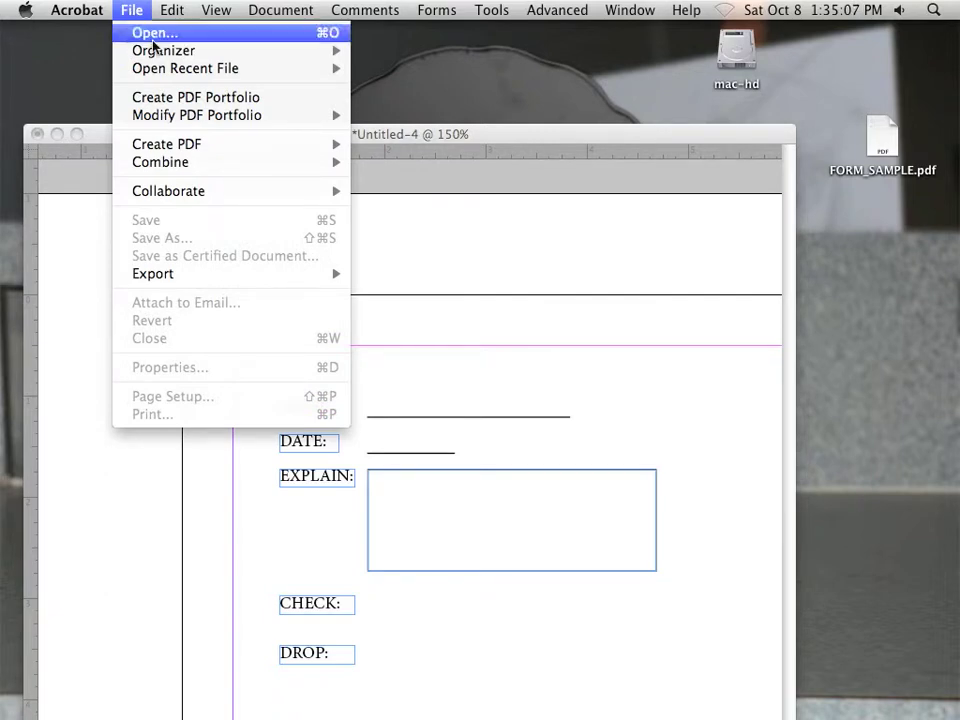
mouse_move(178, 146)
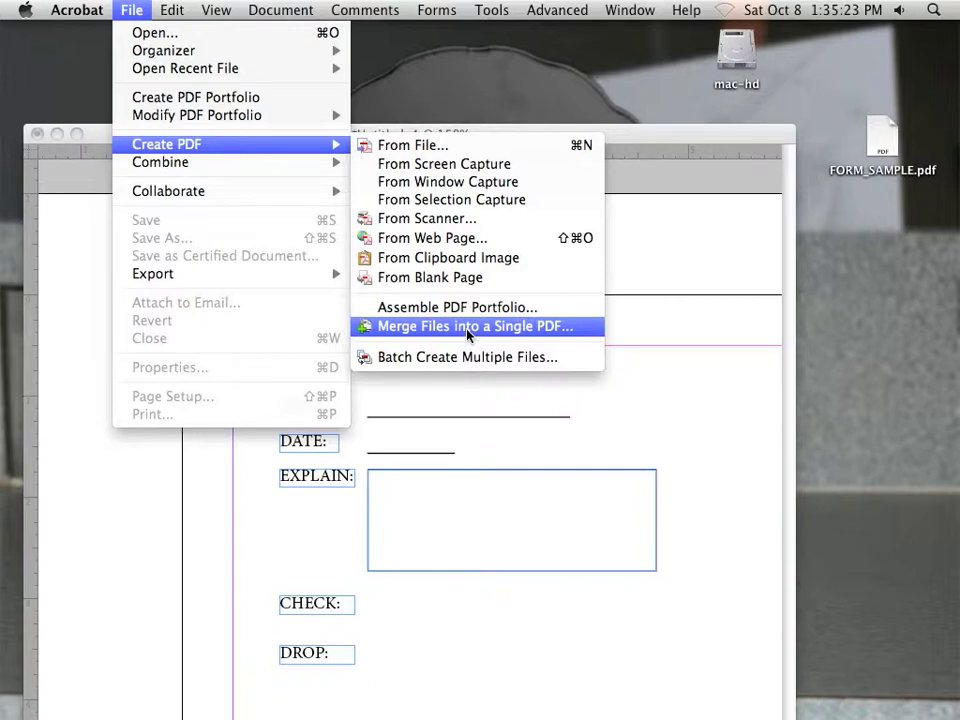
mouse_move(422, 10)
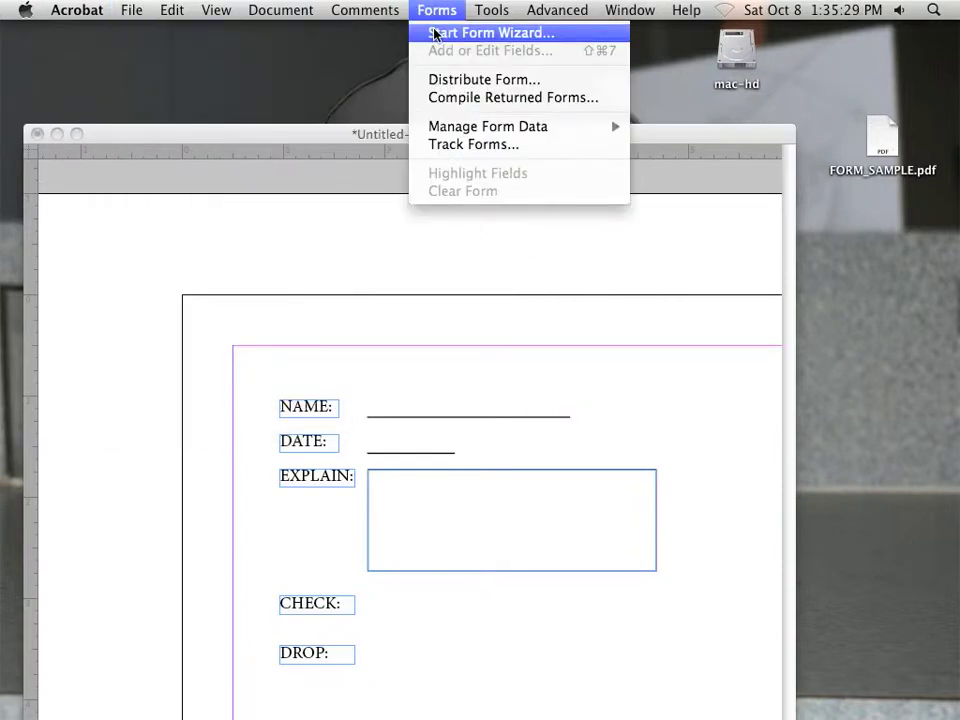
click(435, 34)
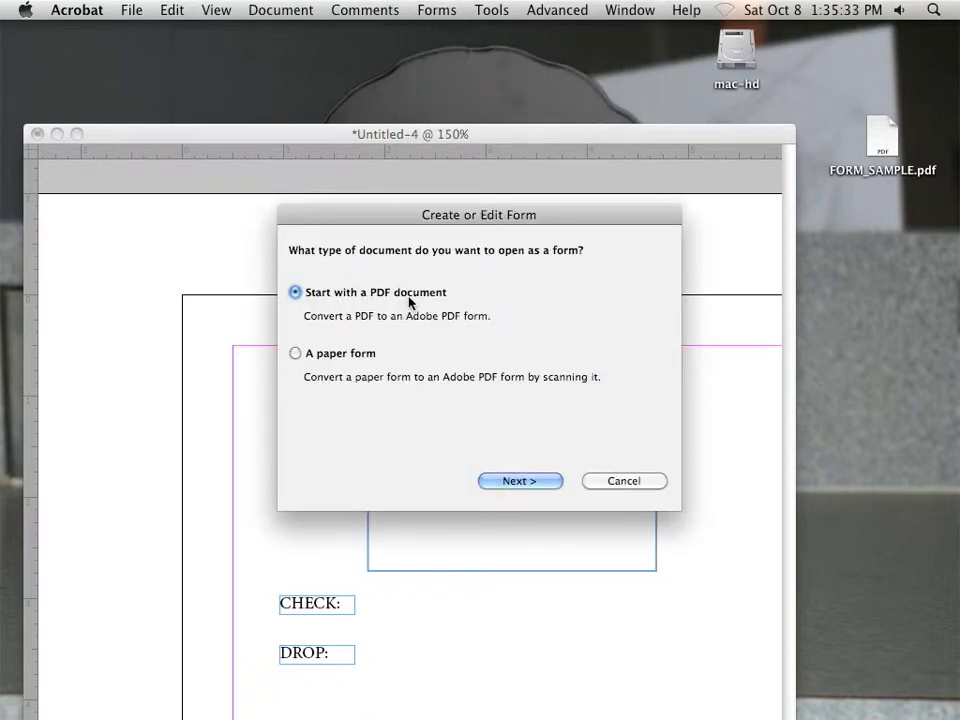
click(519, 483)
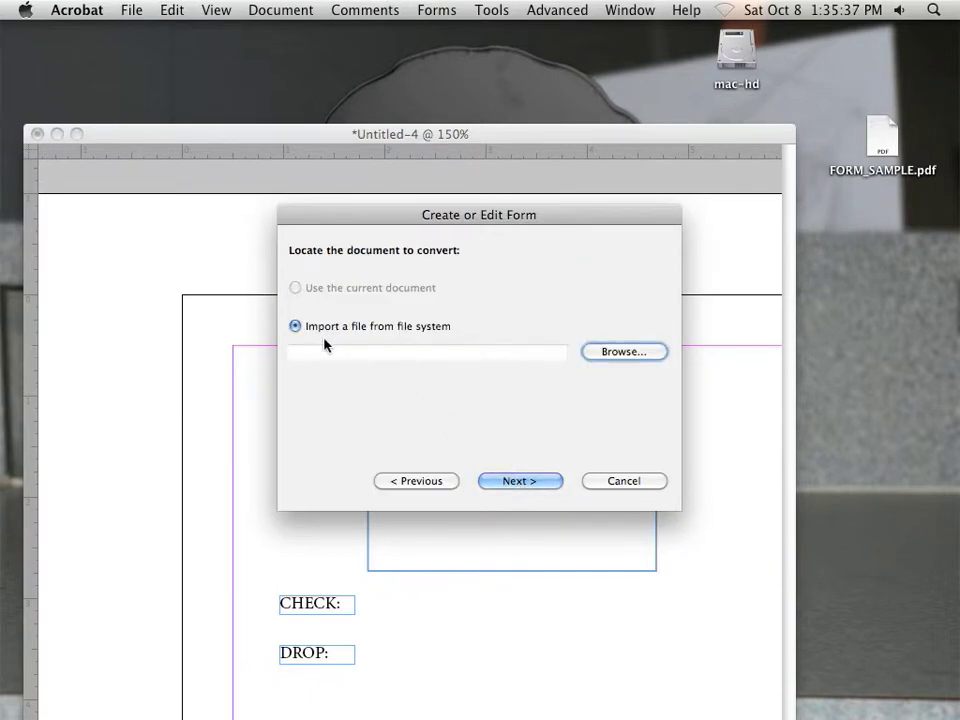
- Import FORM_SAMPLE.pdf from the Desktop as the document to convert into a form and enter form editing mode
click(617, 356)
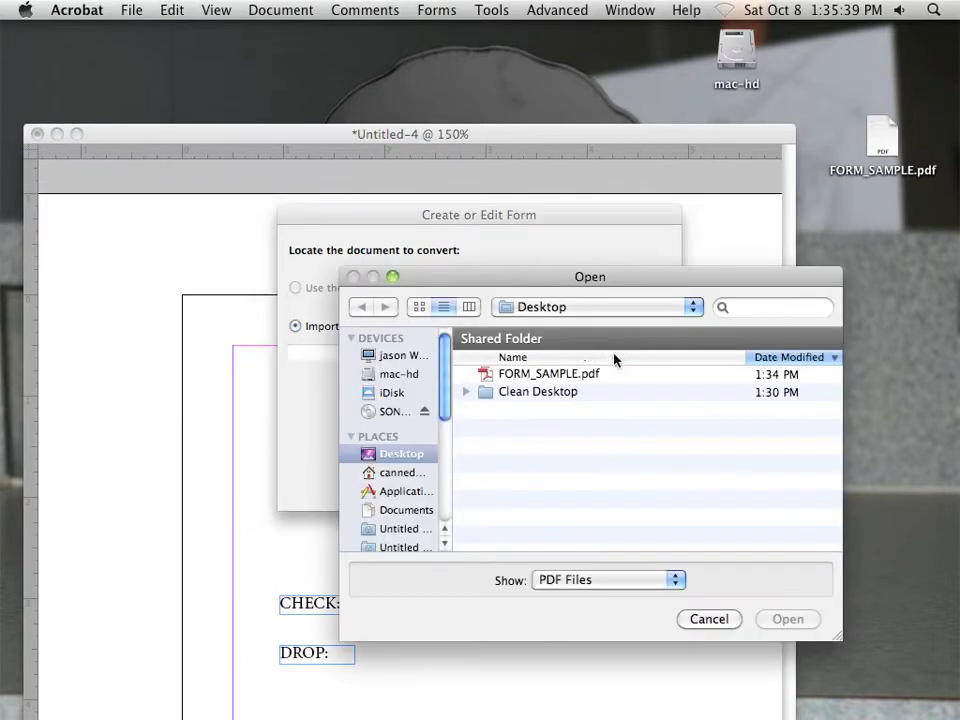
click(517, 376)
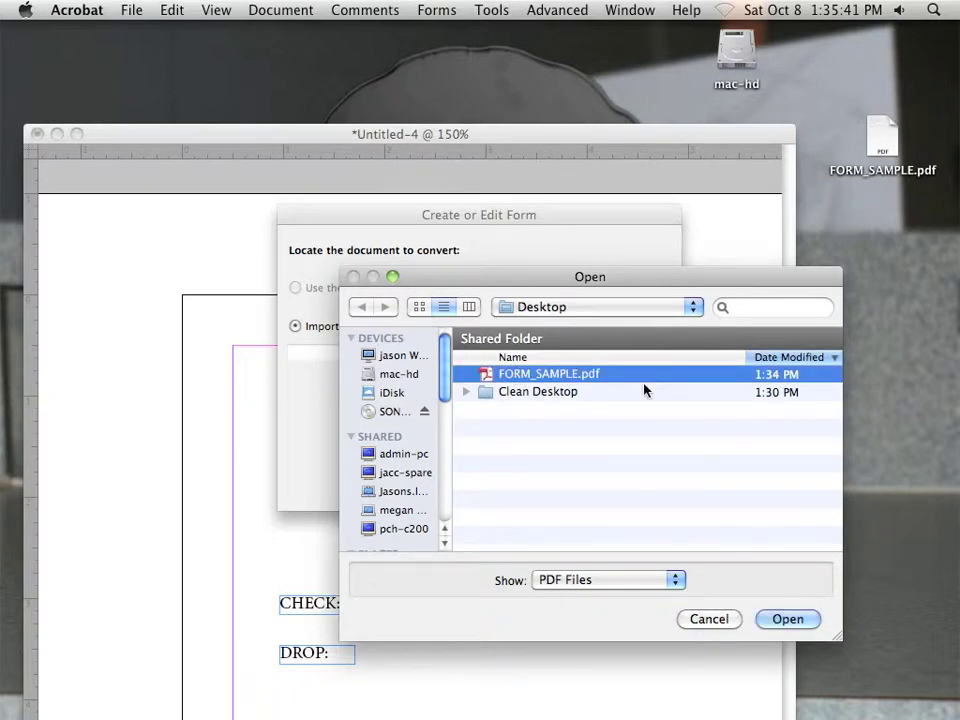
click(795, 616)
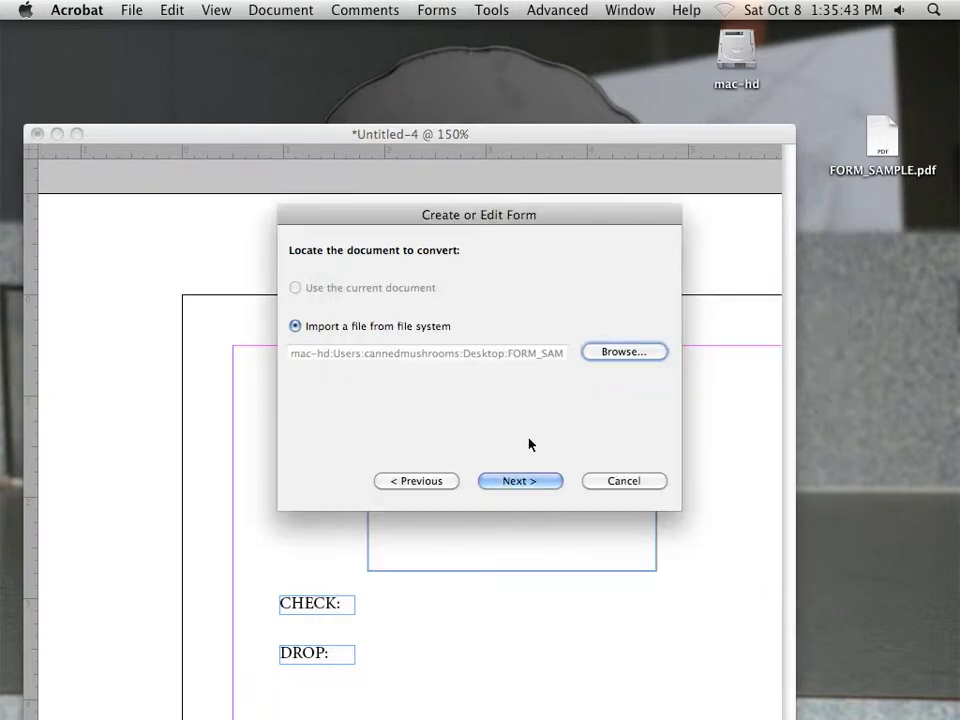
click(528, 482)
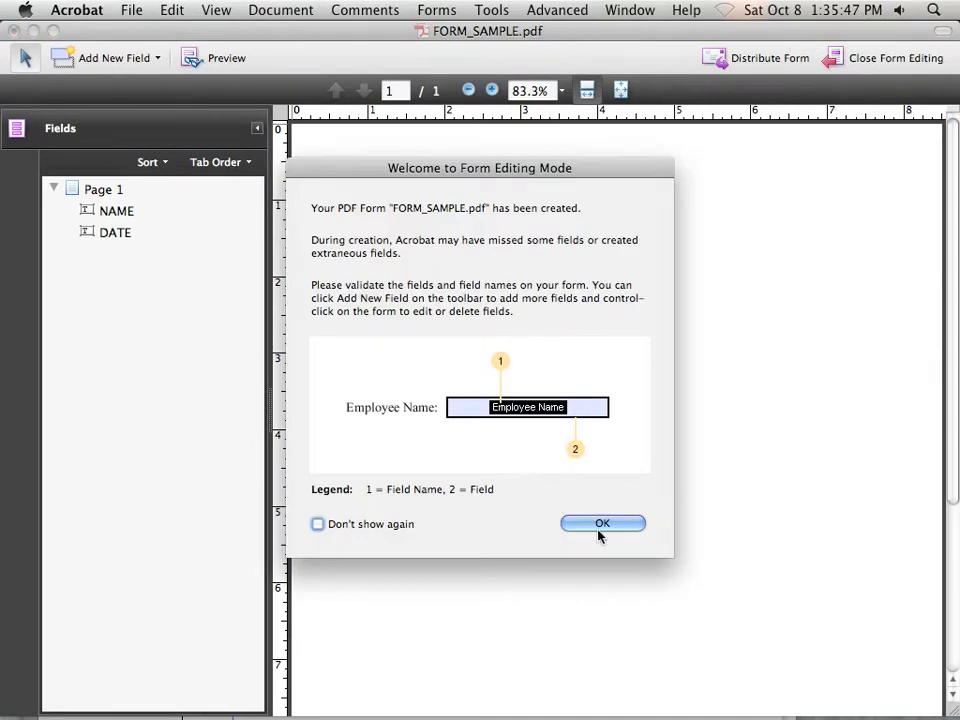
click(600, 527)
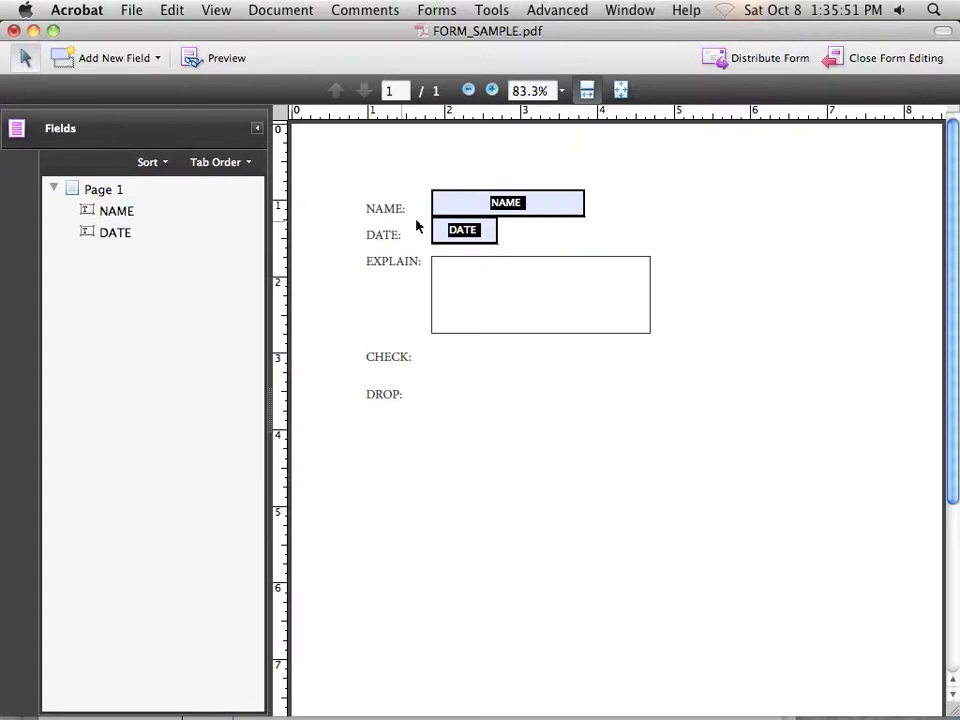
click(445, 208)
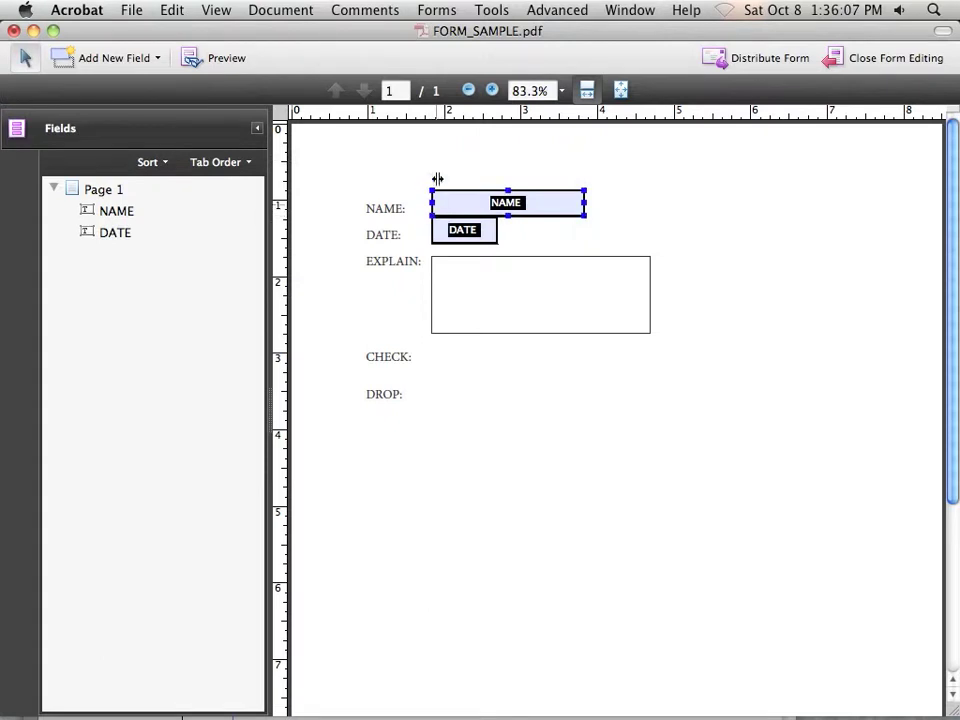
- Add a text field covering the box beside the EXPLAIN: label and name it explain
click(481, 12)
mouse_move(449, 12)
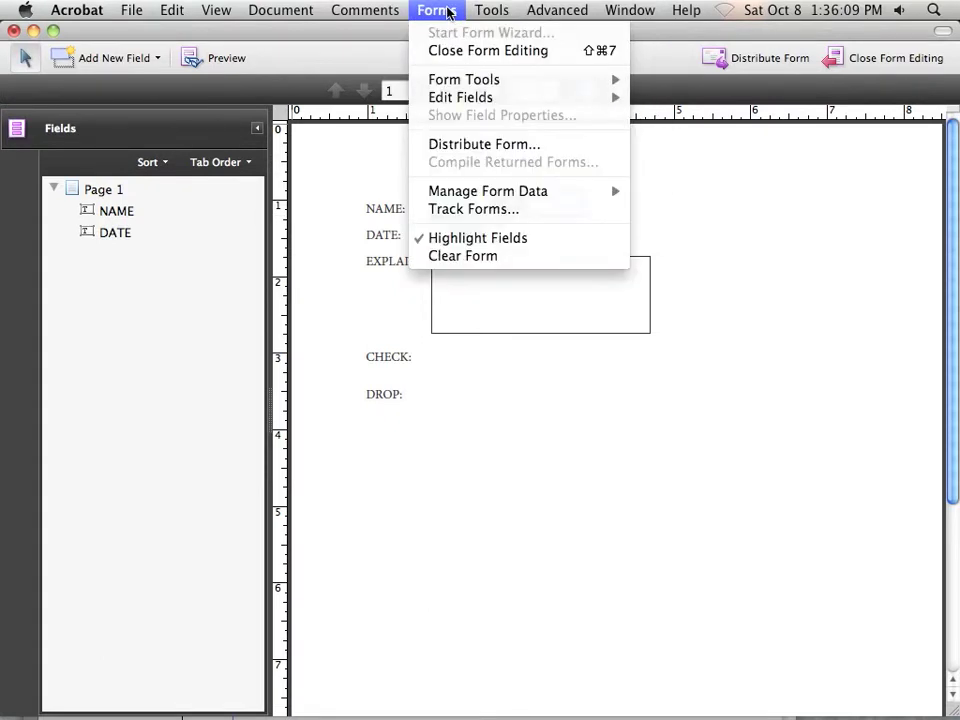
mouse_move(474, 84)
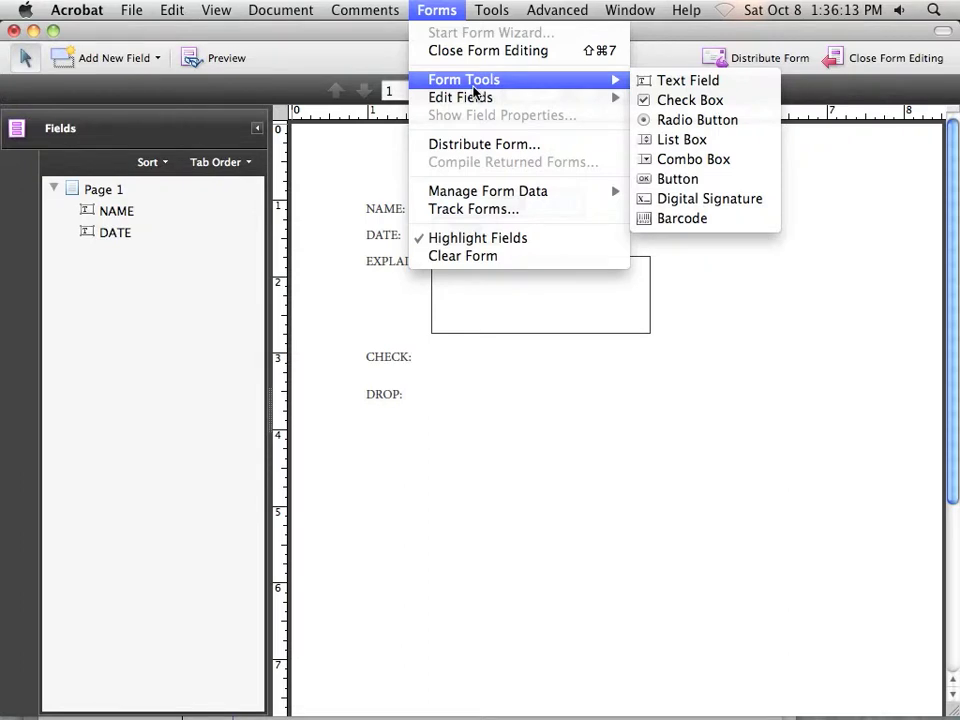
click(677, 88)
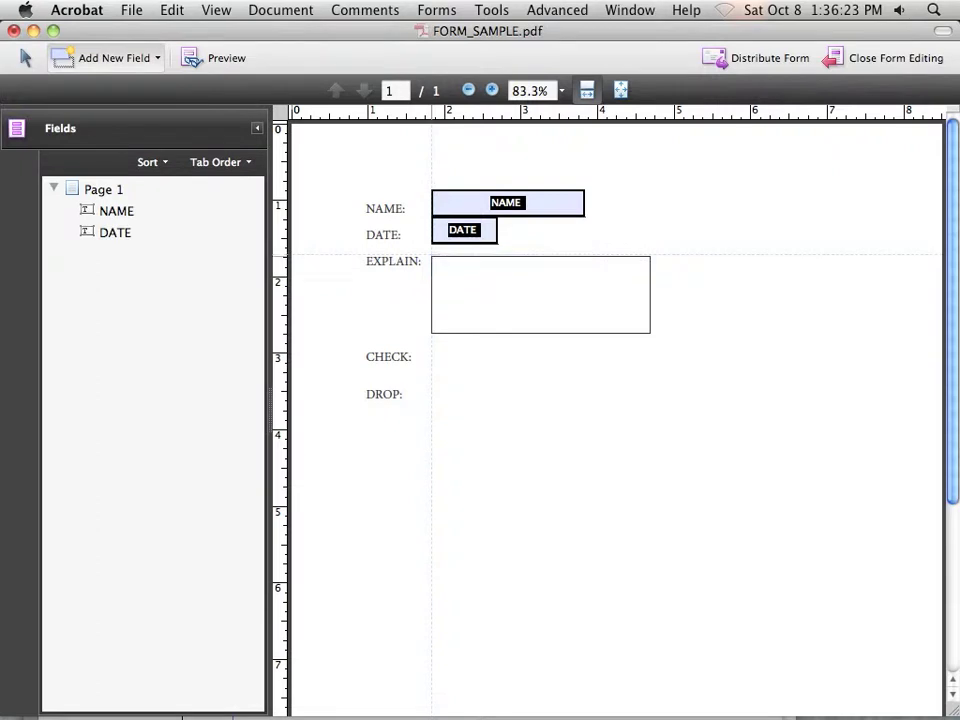
drag(432, 255, 650, 332)
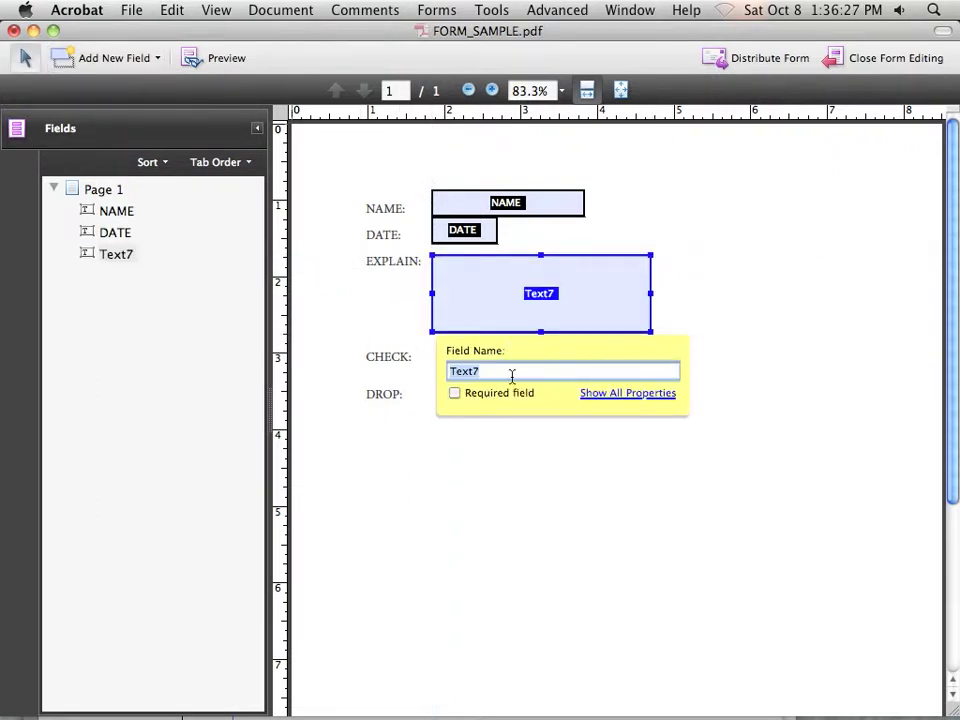
text(explain)
key(Return)
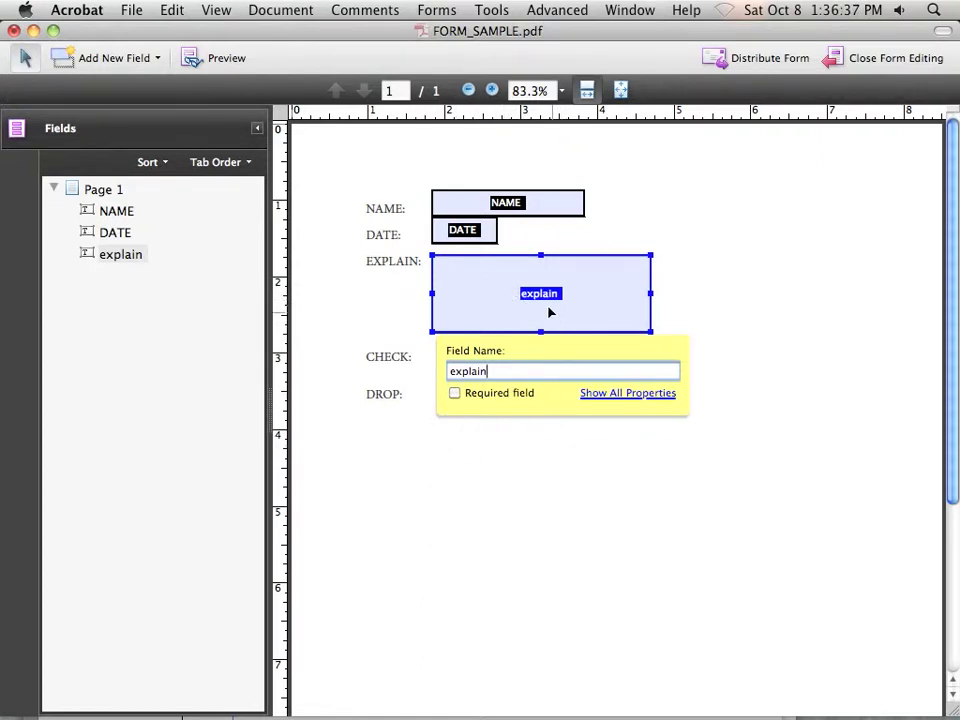
click(103, 189)
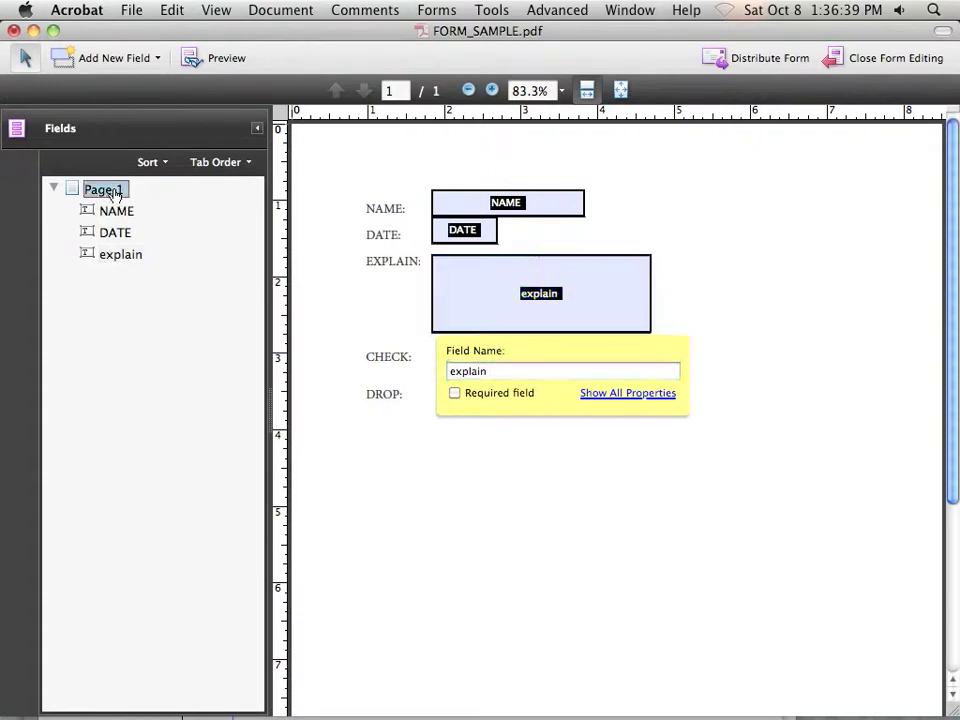
click(443, 450)
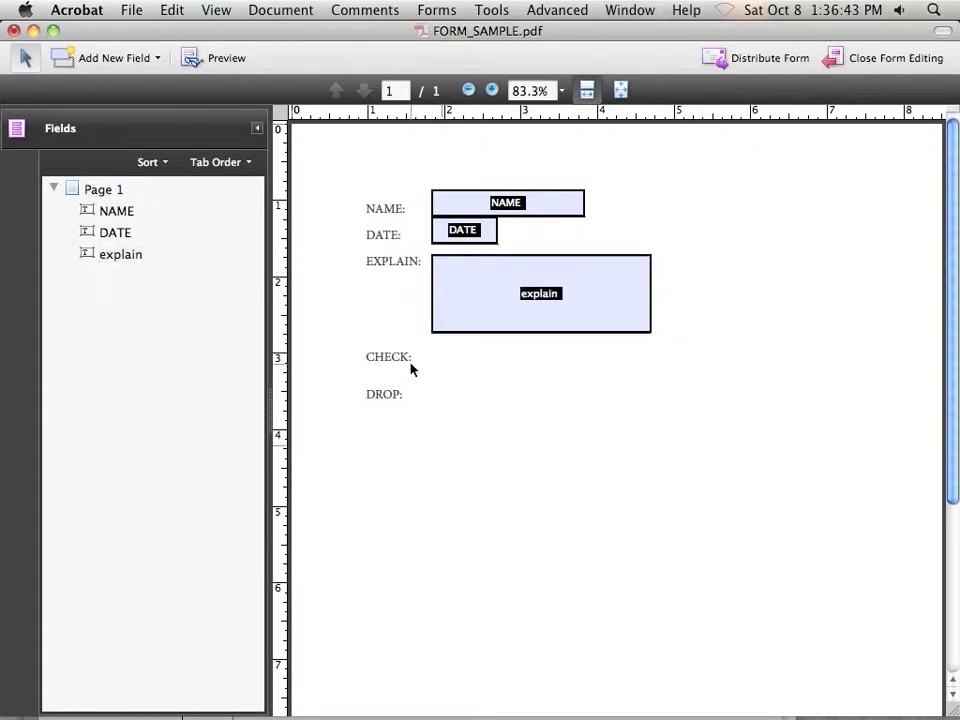
- Place a check box beside the CHECK: label and name it check1
click(491, 12)
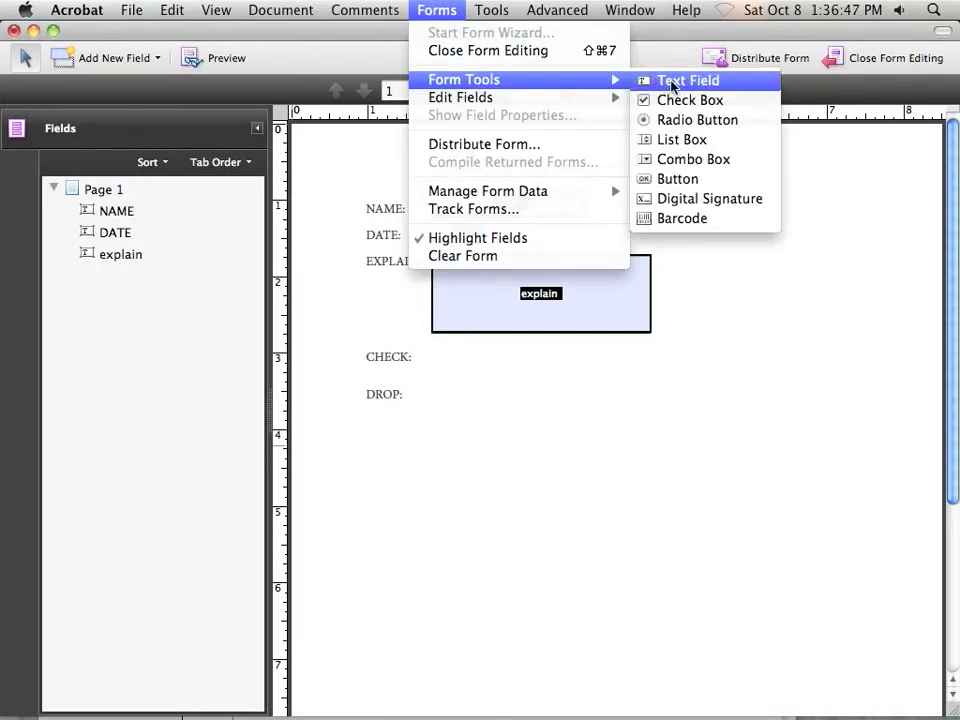
click(662, 100)
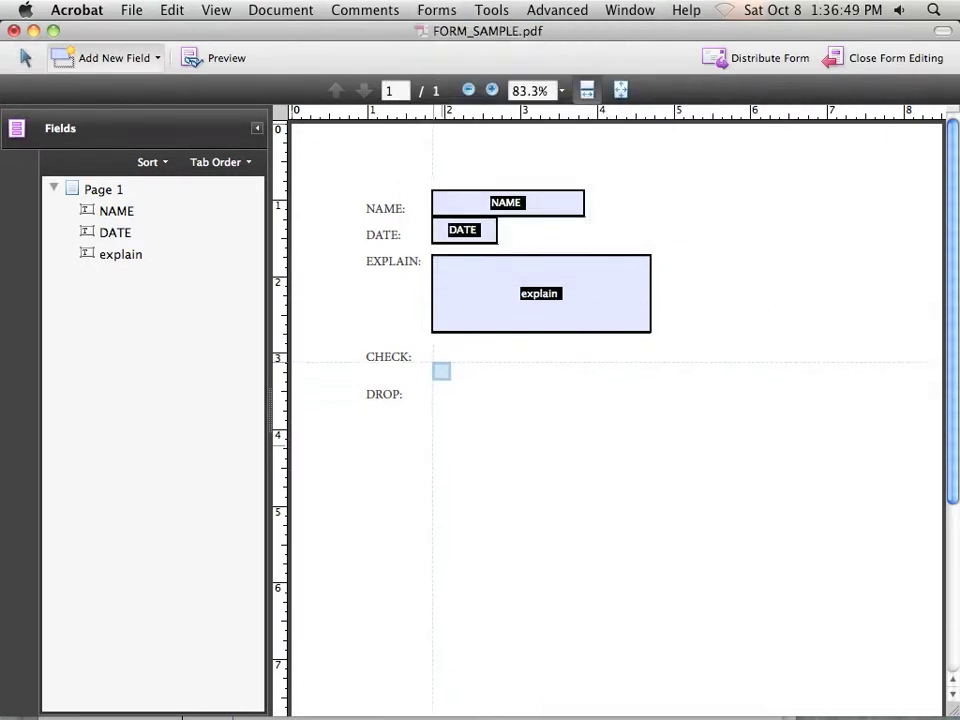
click(438, 360)
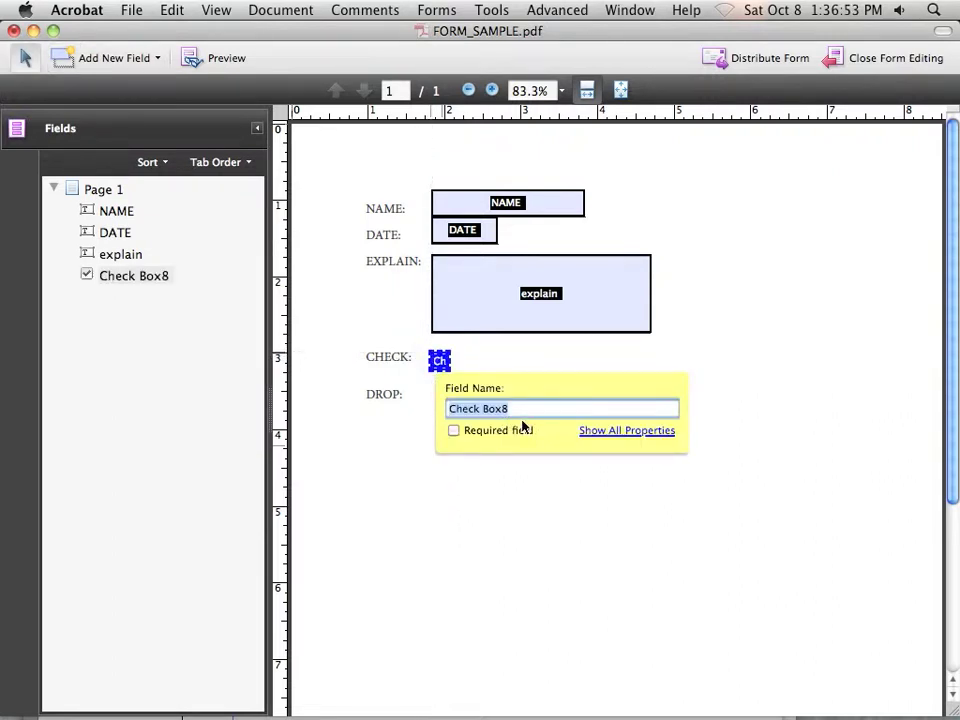
drag(519, 413, 433, 411)
text(check1)
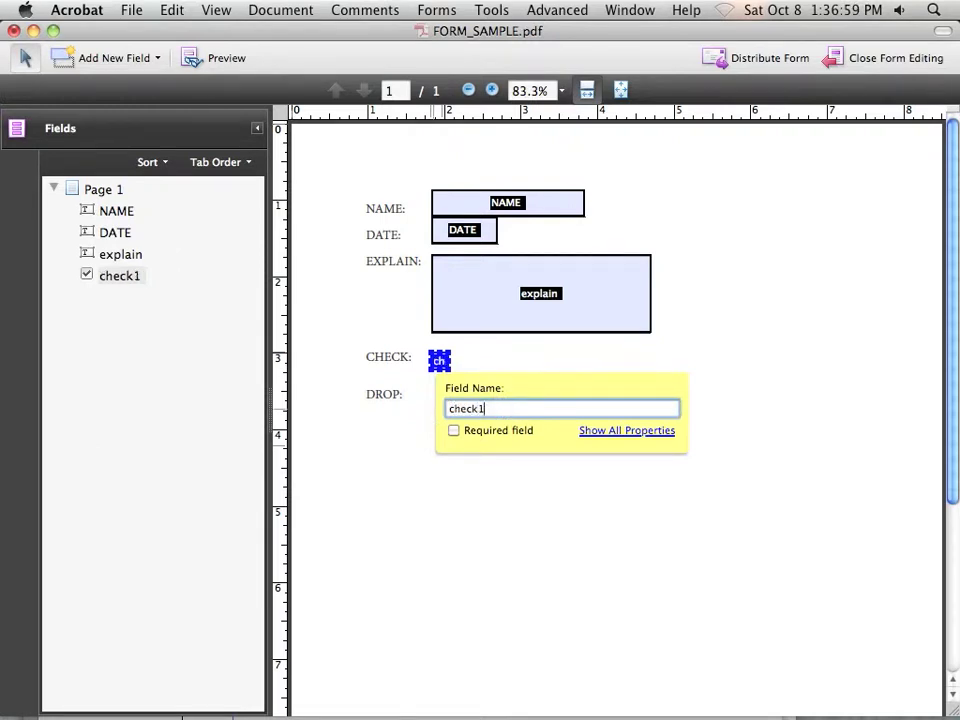
click(519, 371)
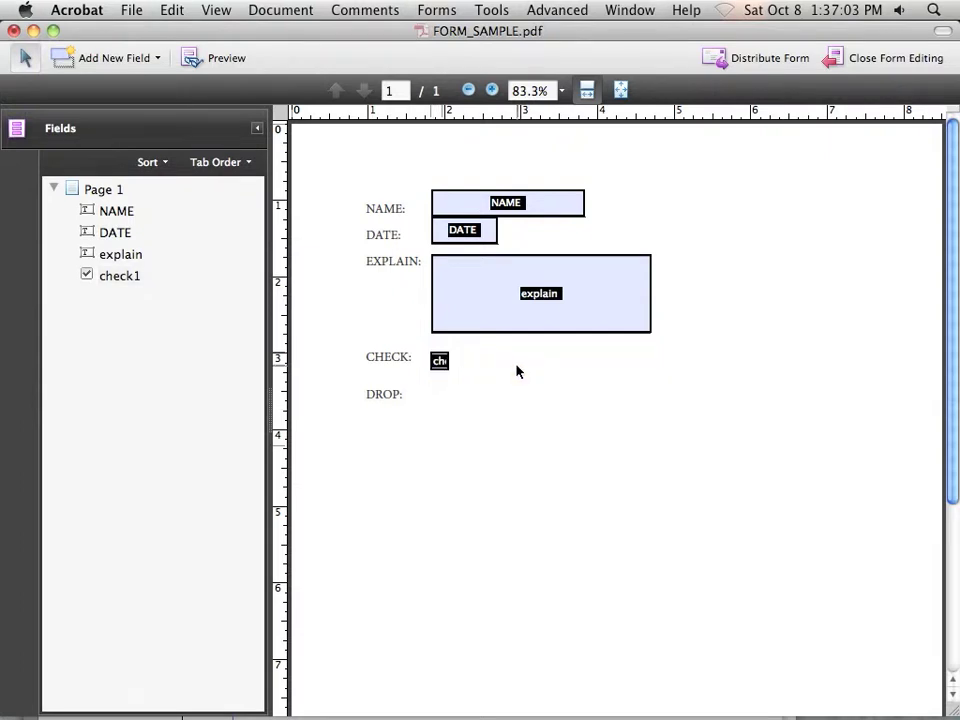
click(440, 365)
- Place a radio button to the right of the check box and name its radio group rad1
click(436, 12)
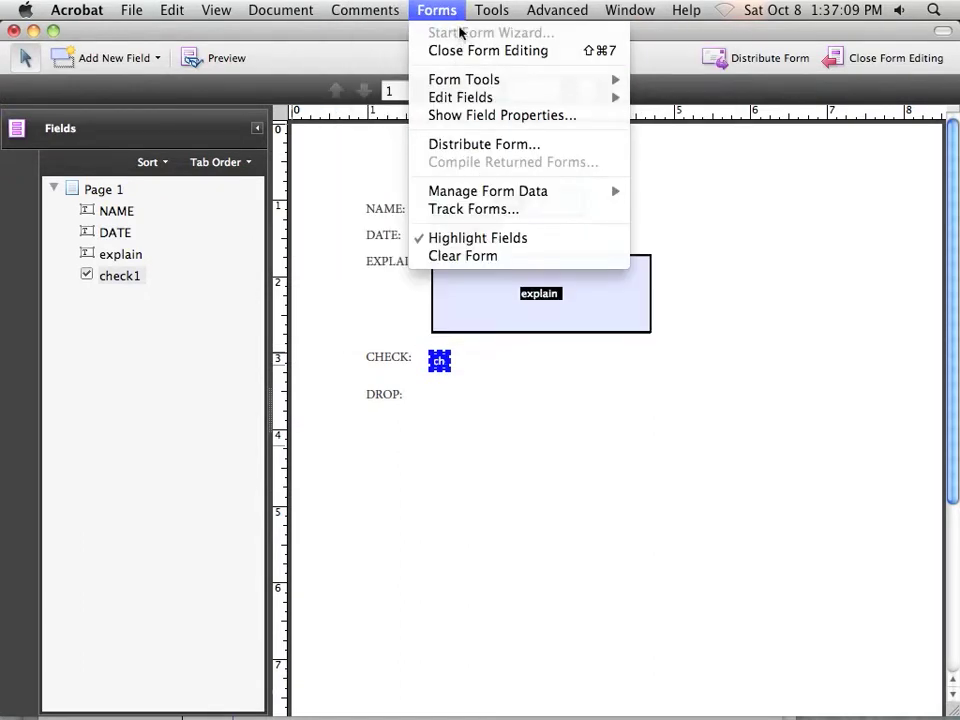
mouse_move(468, 81)
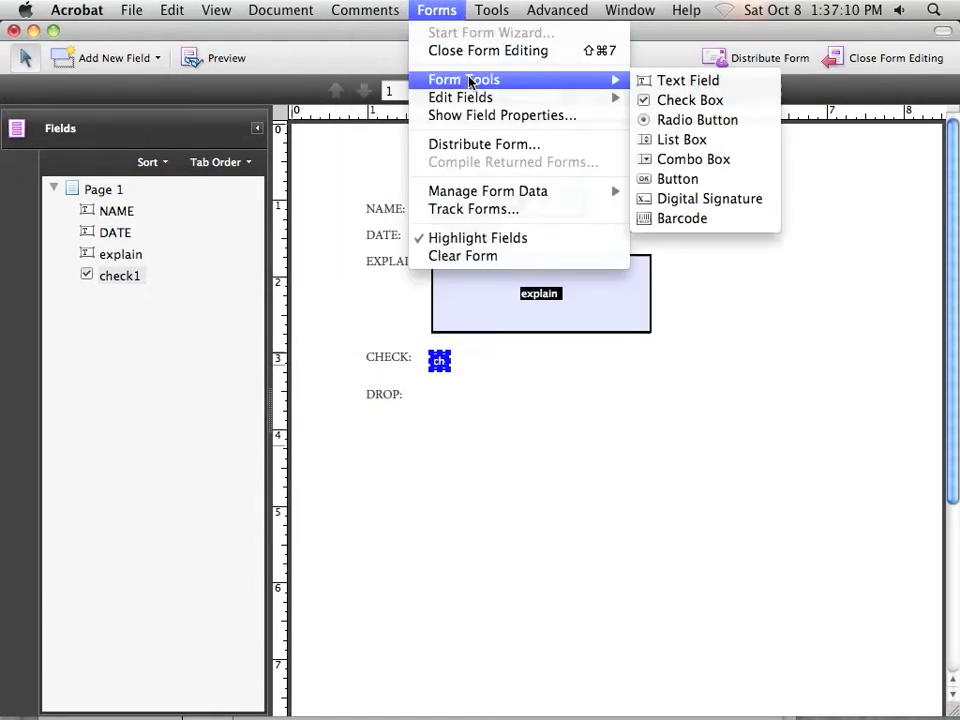
click(686, 120)
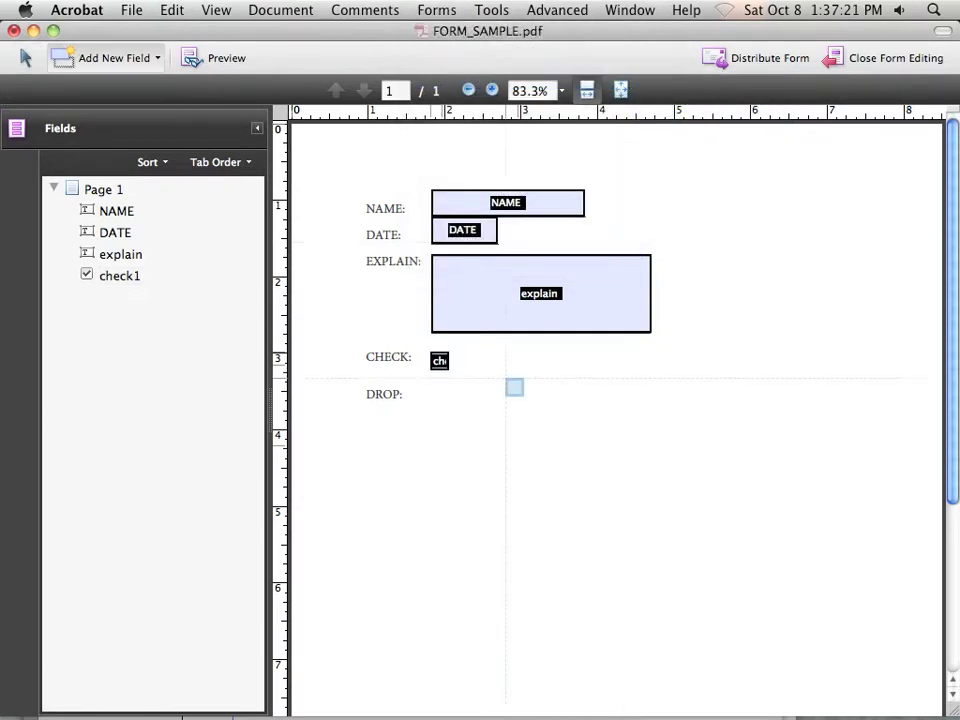
click(503, 362)
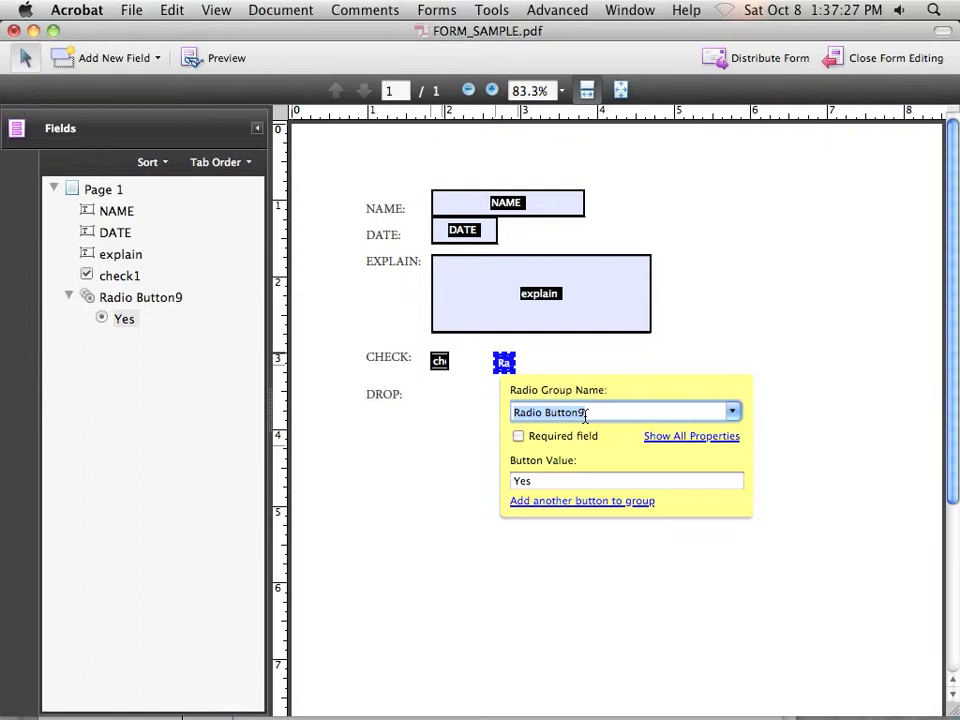
text(r)
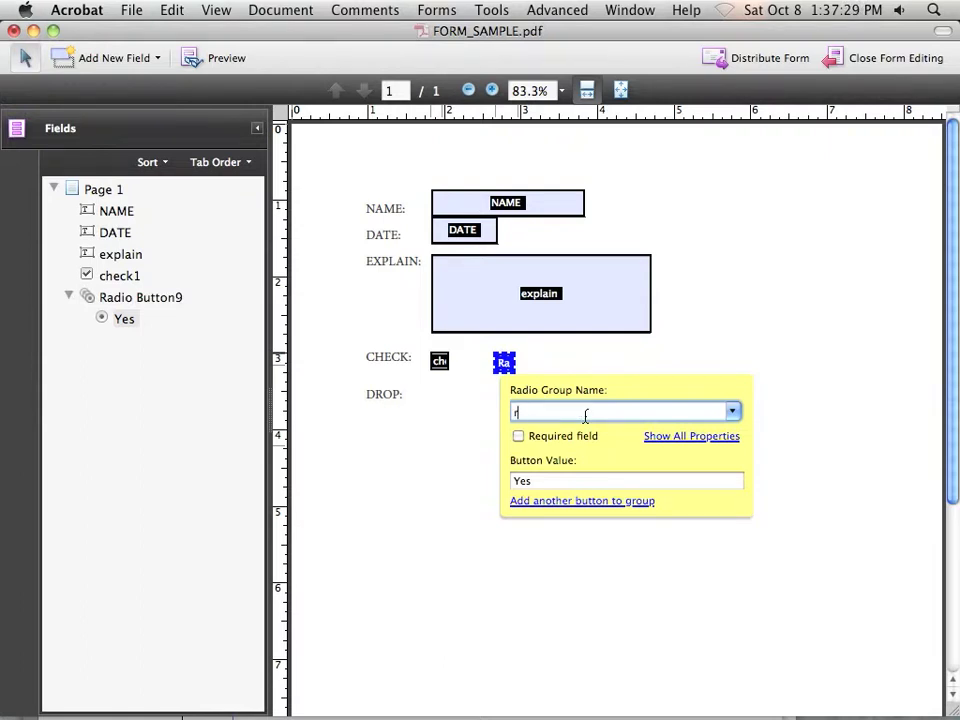
text(ad1)
key(Return)
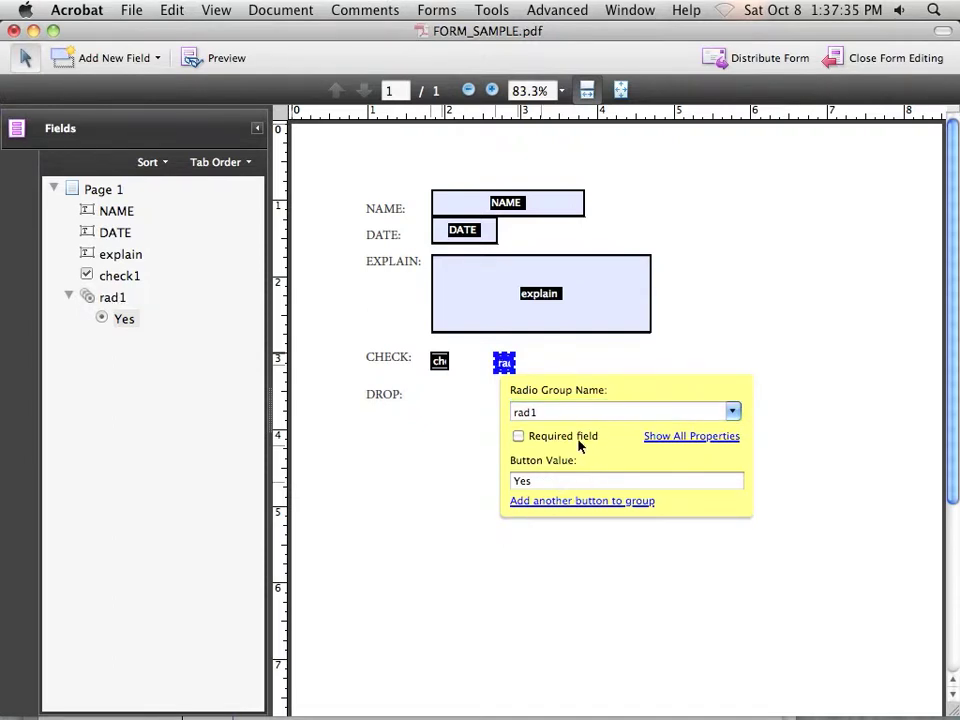
drag(553, 411, 513, 412)
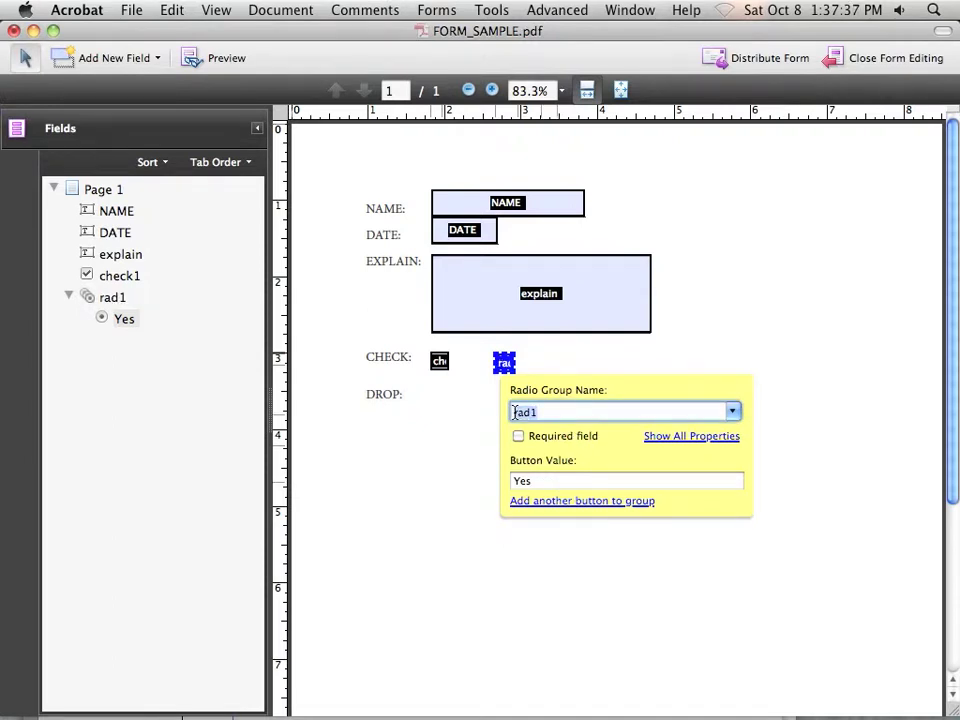
key(super+c)
click(516, 483)
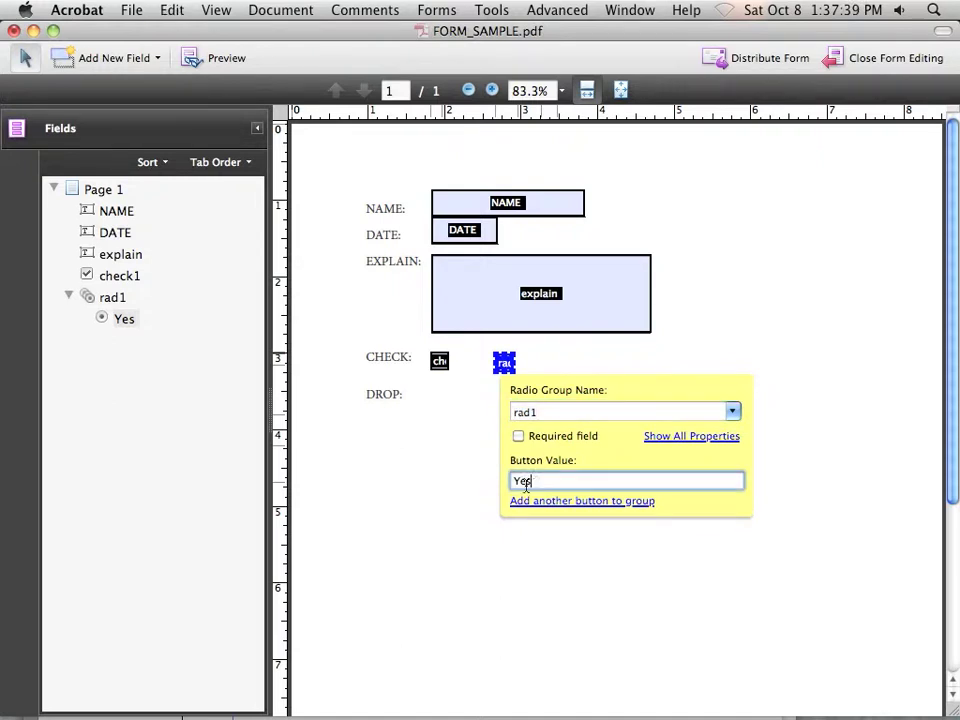
click(113, 300)
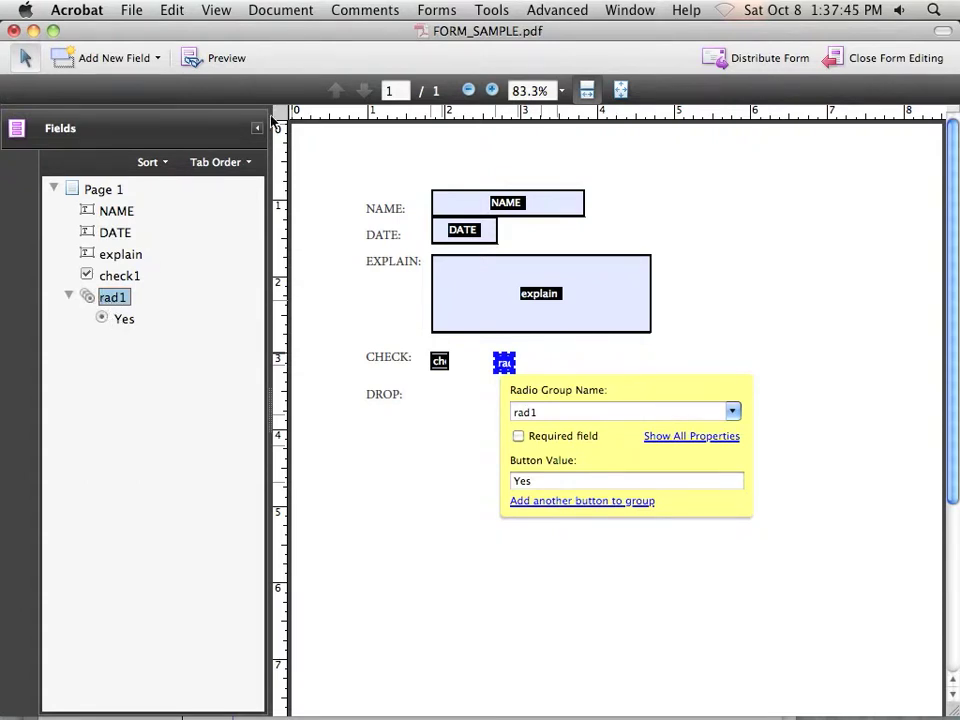
- Add a second radio button to the rad1 group, just right of the first, and enter no as its button value
click(436, 10)
mouse_move(444, 78)
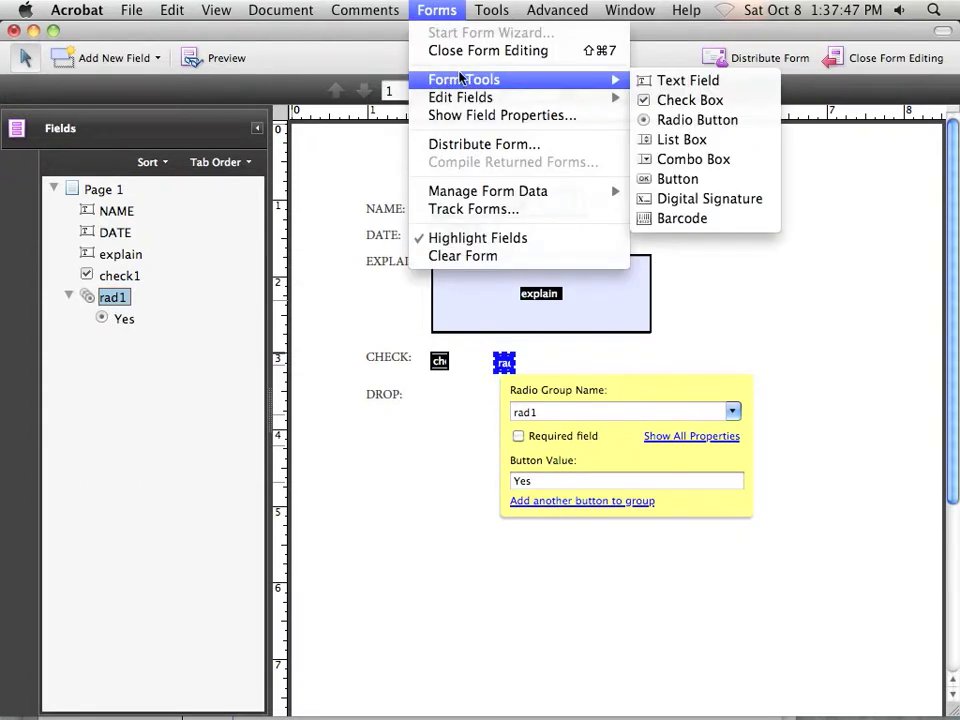
click(696, 122)
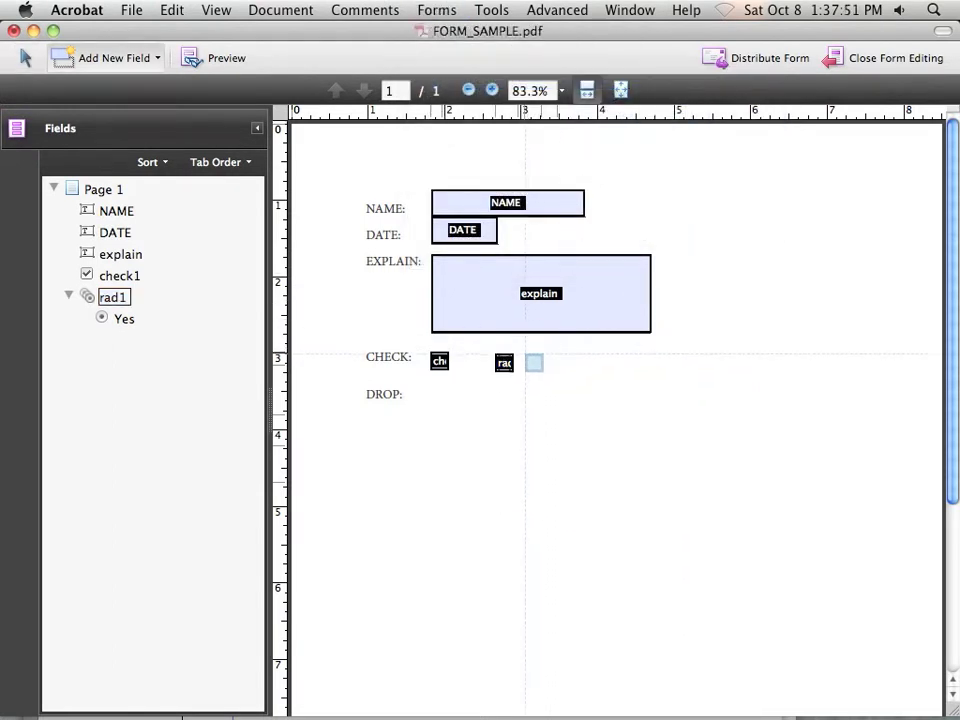
click(533, 363)
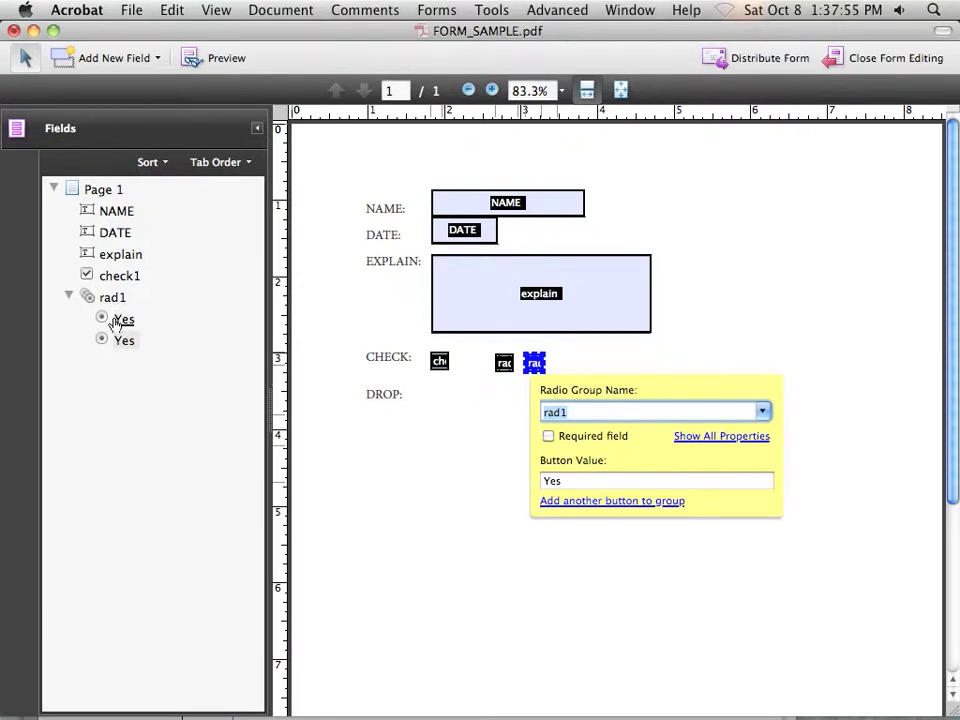
click(553, 483)
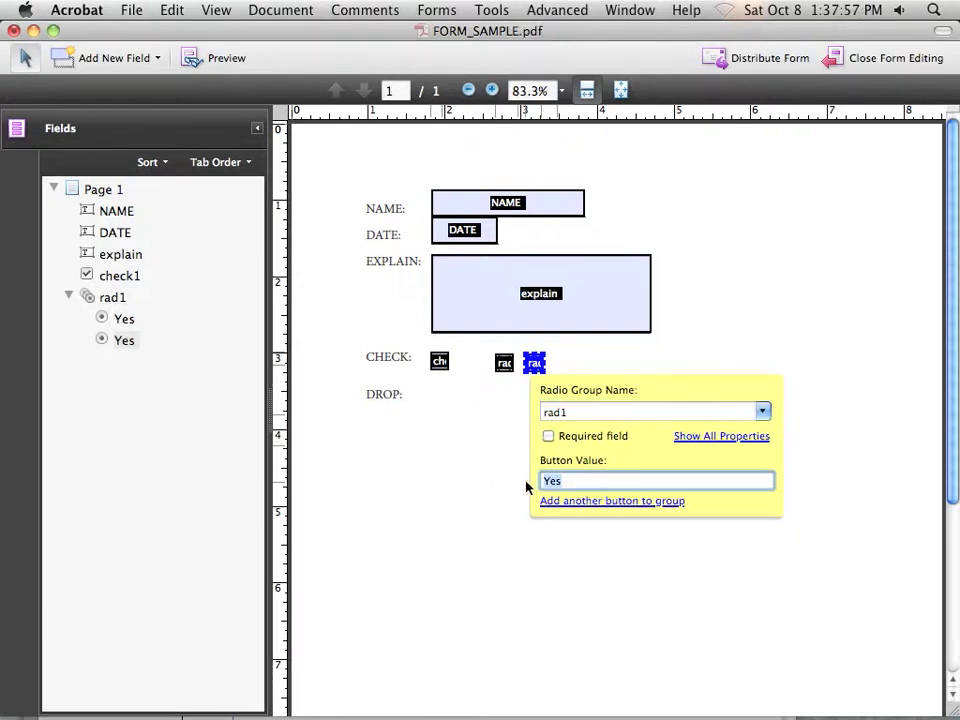
text(no)
click(113, 305)
click(113, 300)
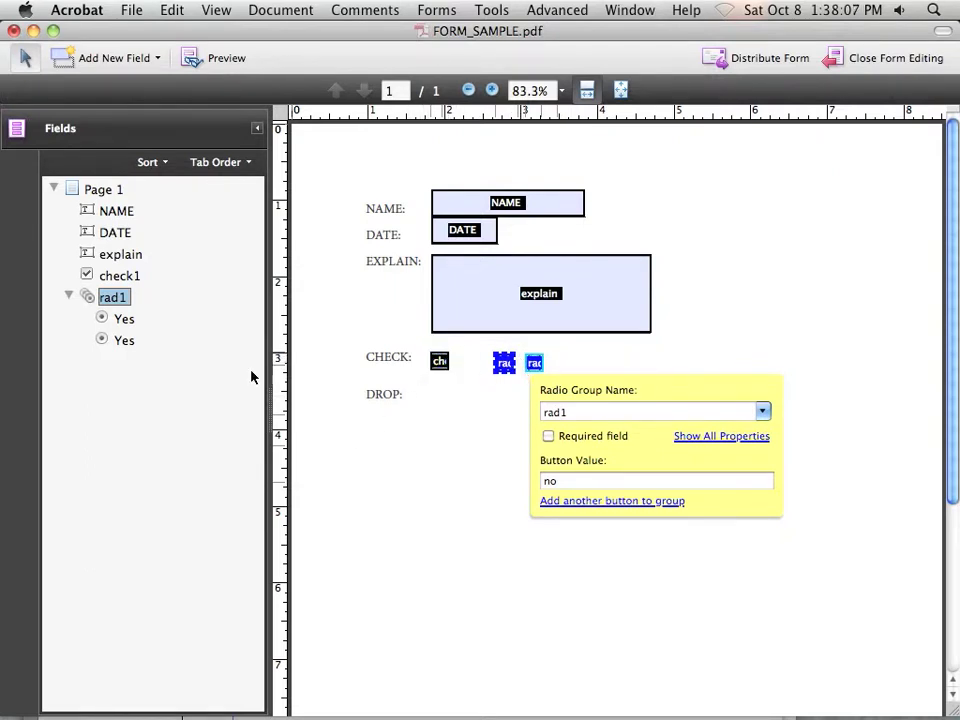
- Place a list box field beside the DROP: label
click(432, 10)
mouse_move(452, 78)
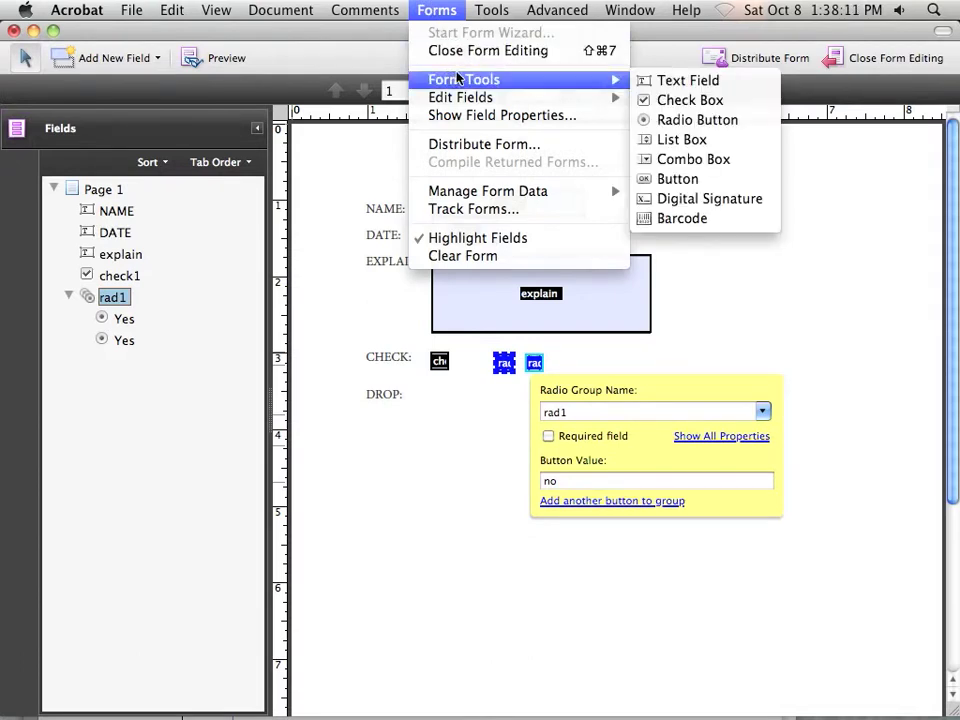
click(706, 150)
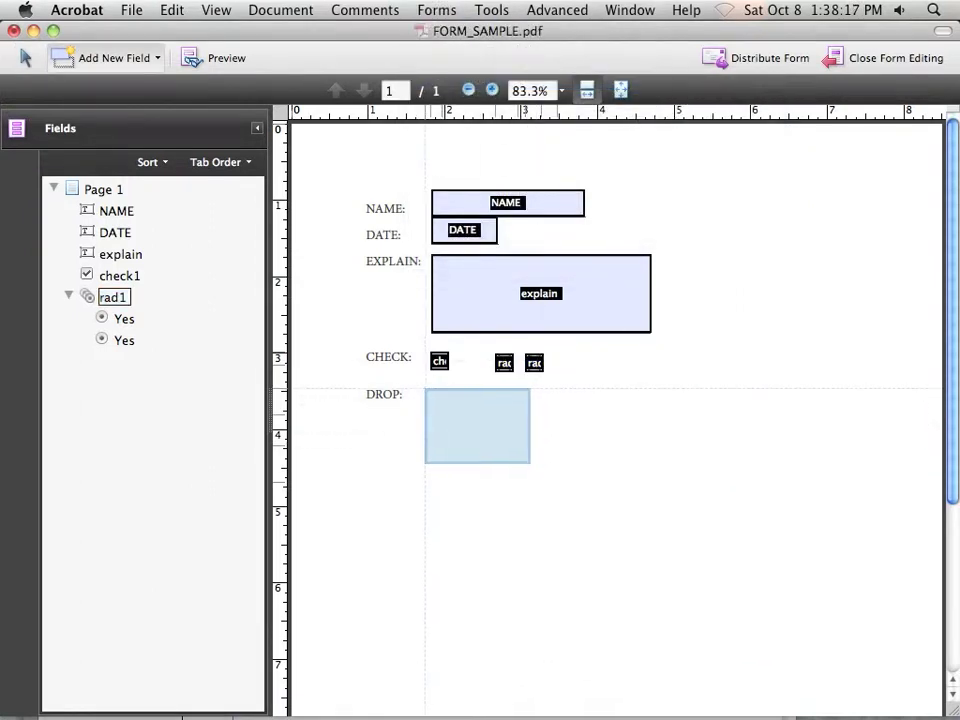
click(441, 407)
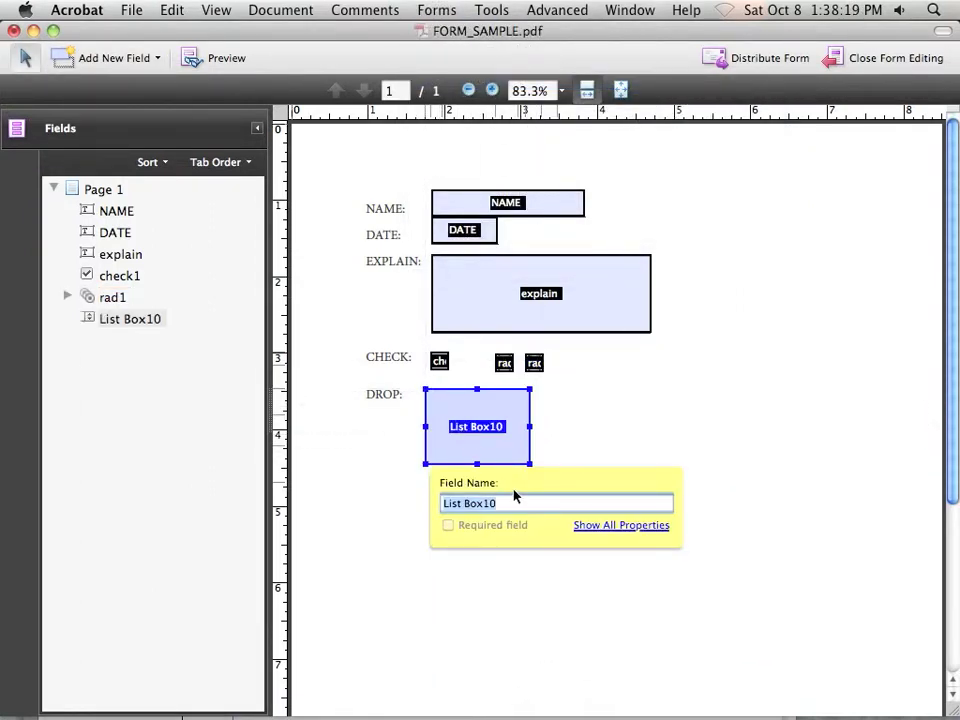
- Open the new list box's full properties and add item1 to its item list
click(582, 522)
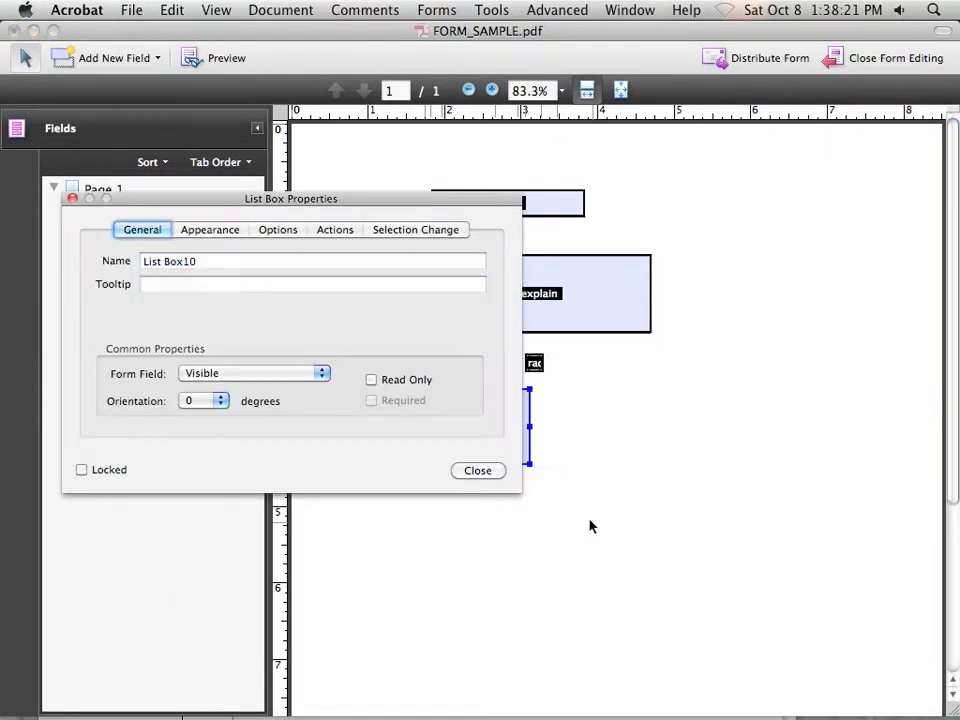
drag(253, 201, 682, 216)
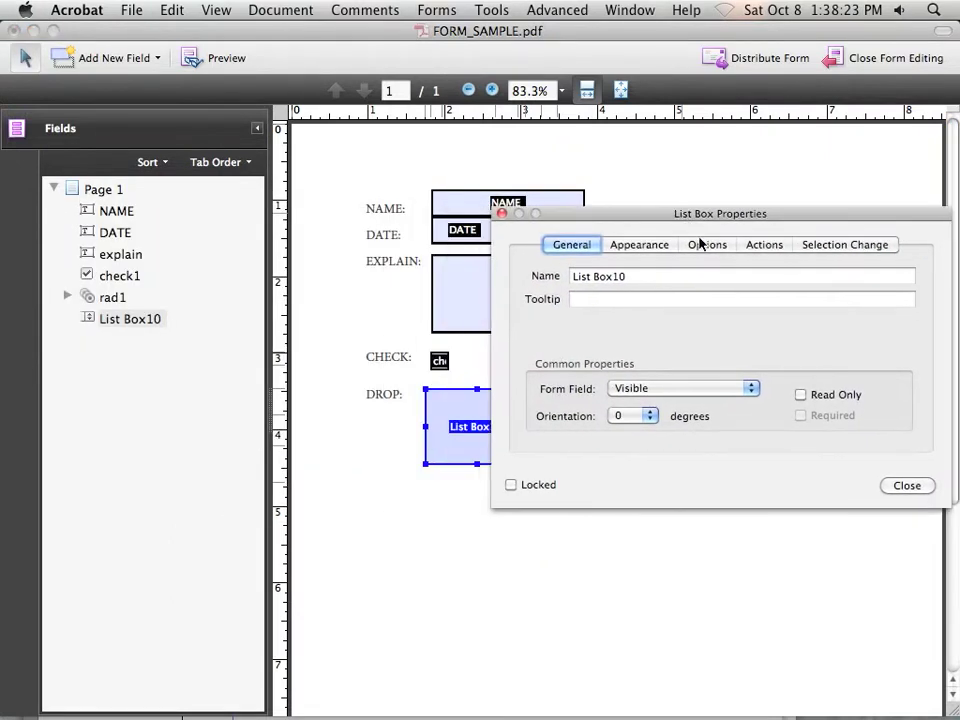
click(701, 245)
click(629, 337)
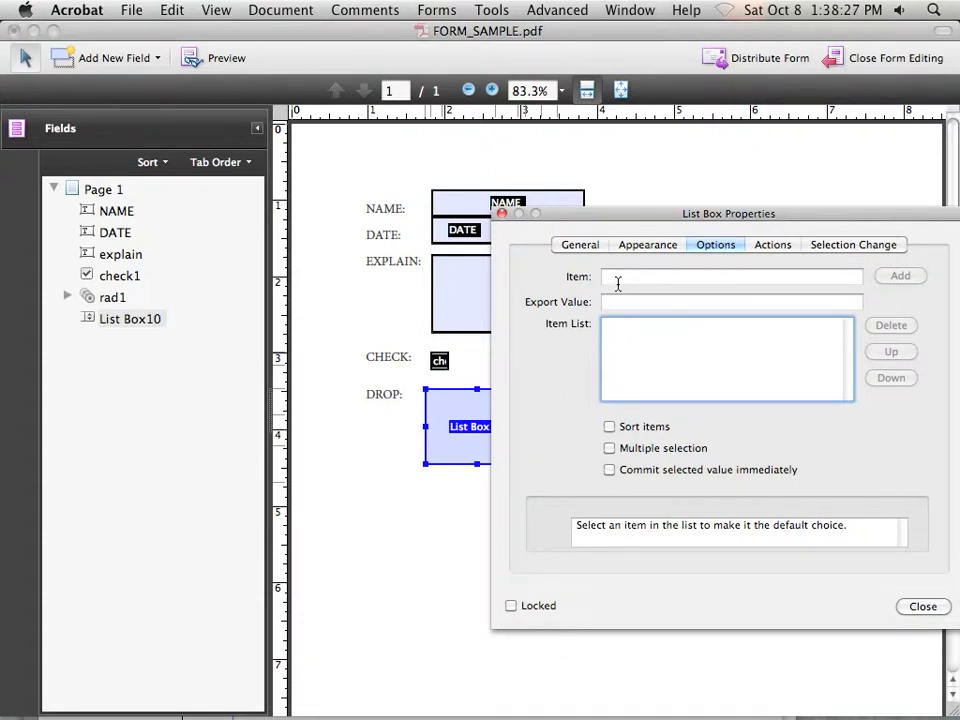
click(618, 281)
click(620, 326)
click(617, 282)
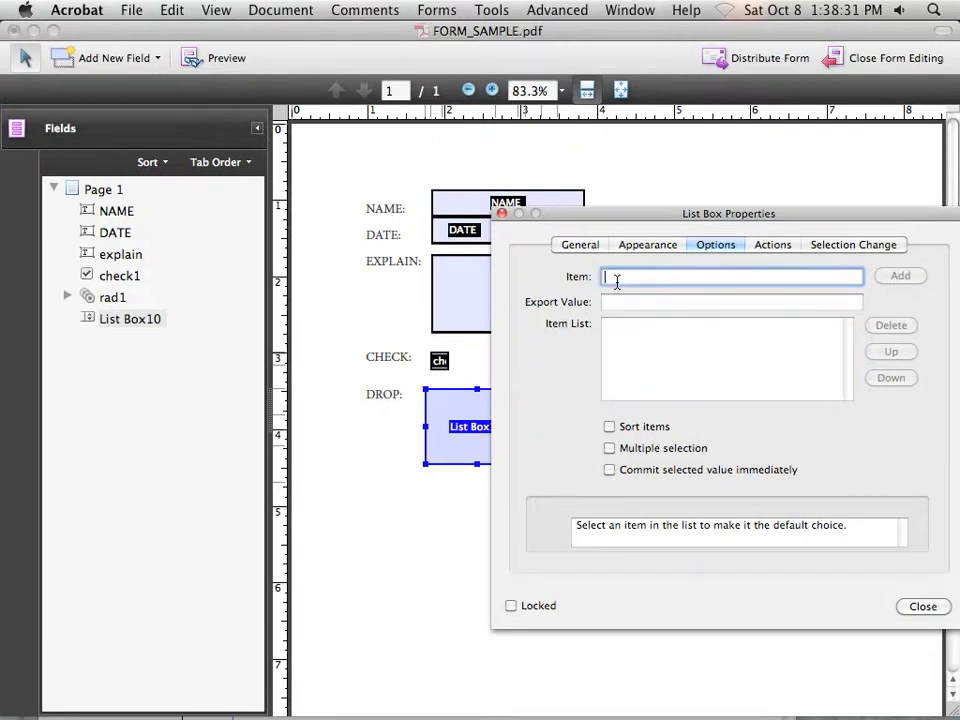
text(item1)
click(900, 276)
- Add item2 and item3 to the list box's items, close its properties and deselect the field
click(661, 279)
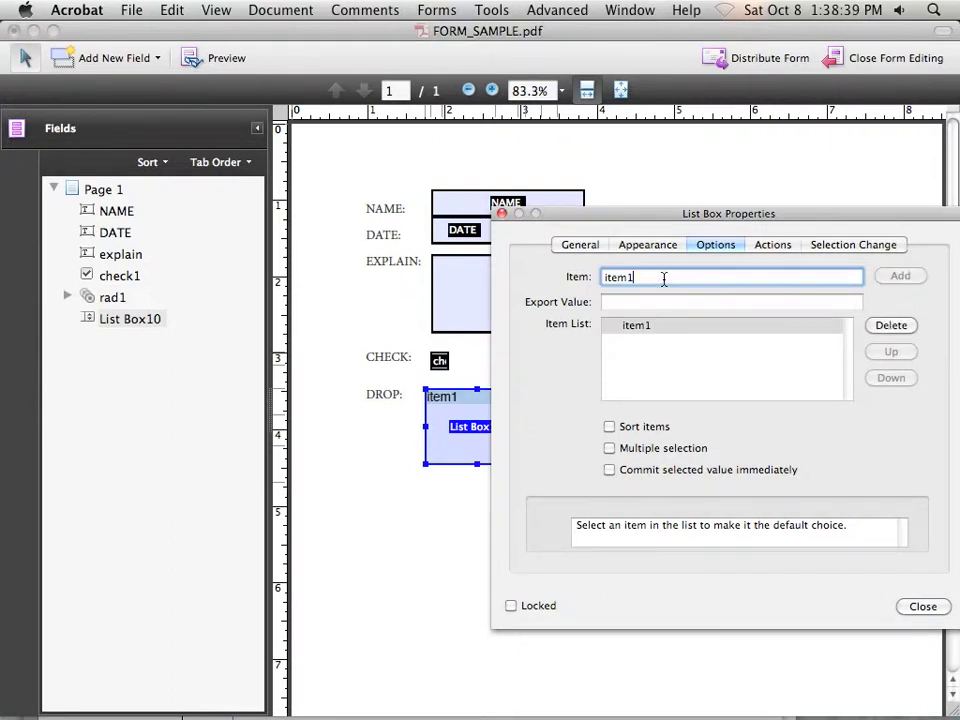
key(BackSpace)
text(2)
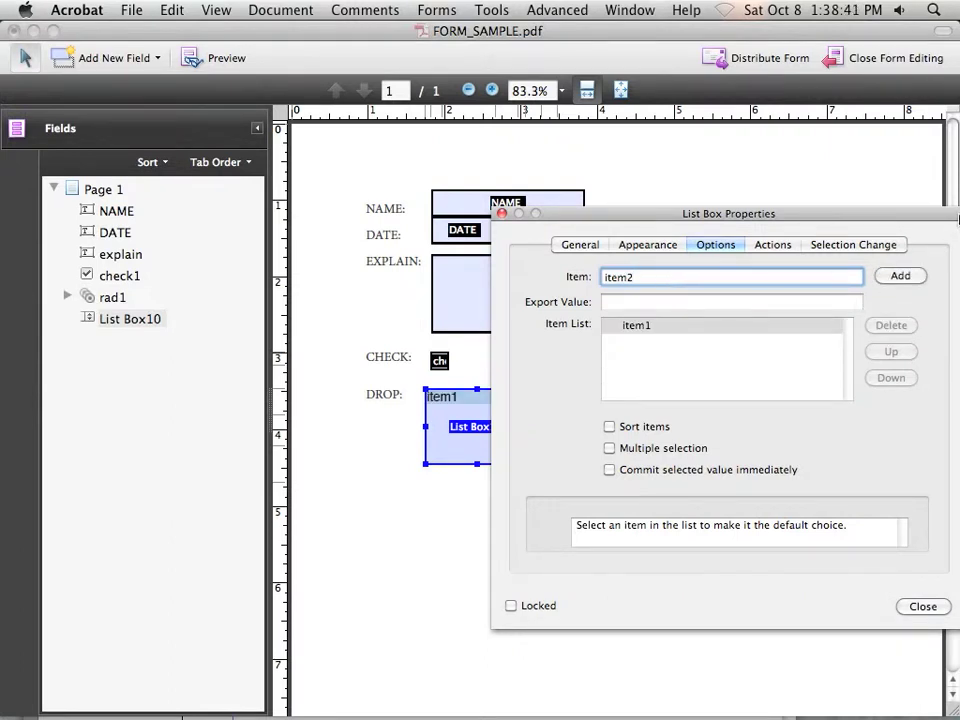
click(902, 276)
click(641, 277)
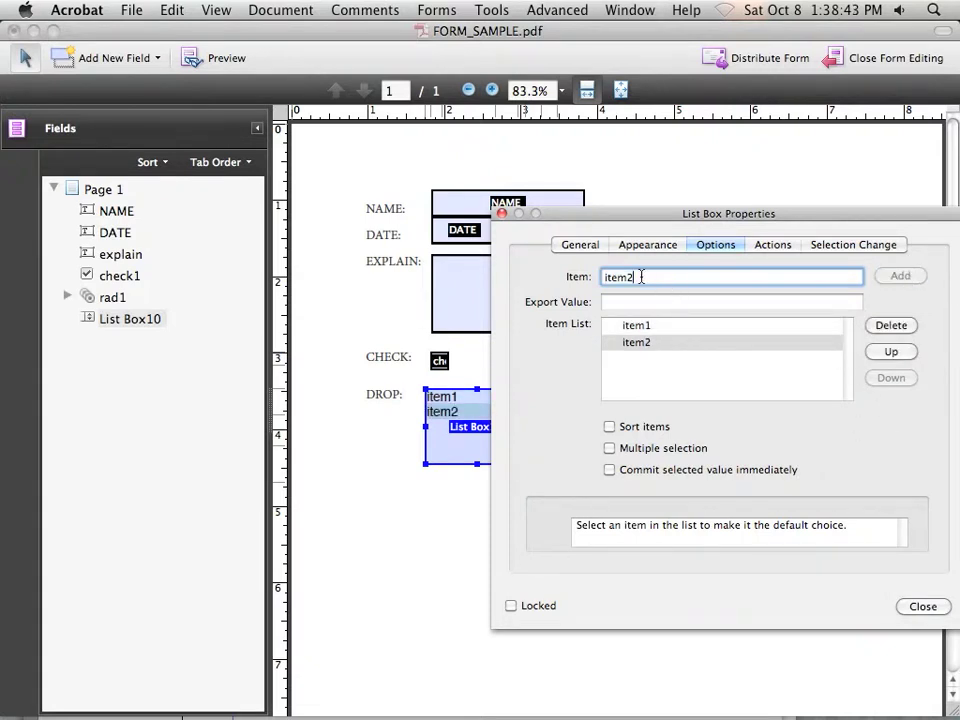
key(BackSpace)
text(3)
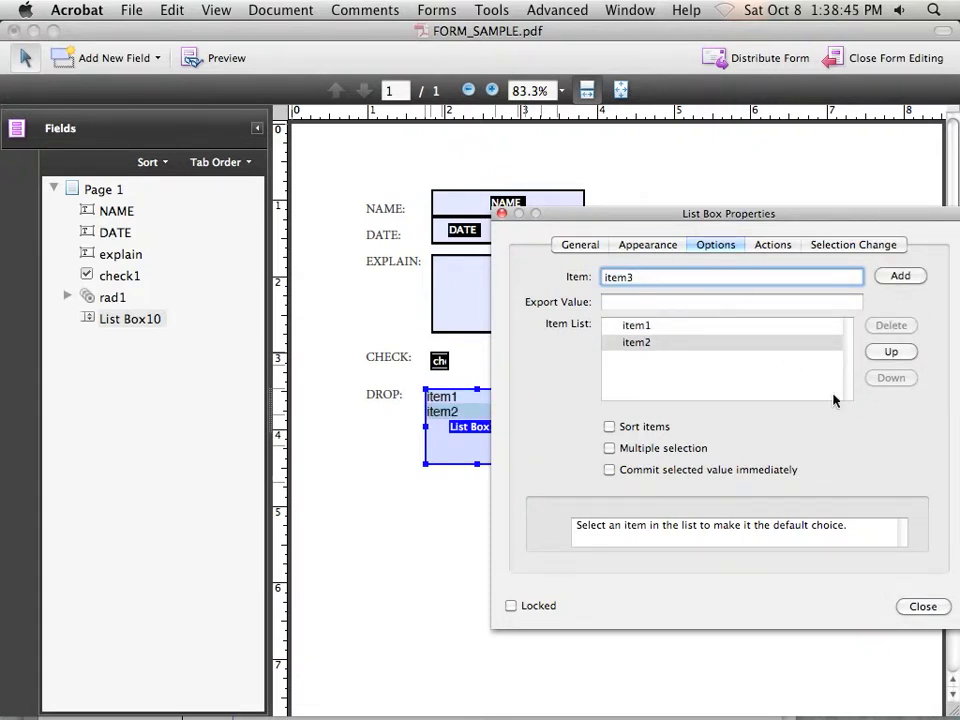
click(903, 276)
click(924, 606)
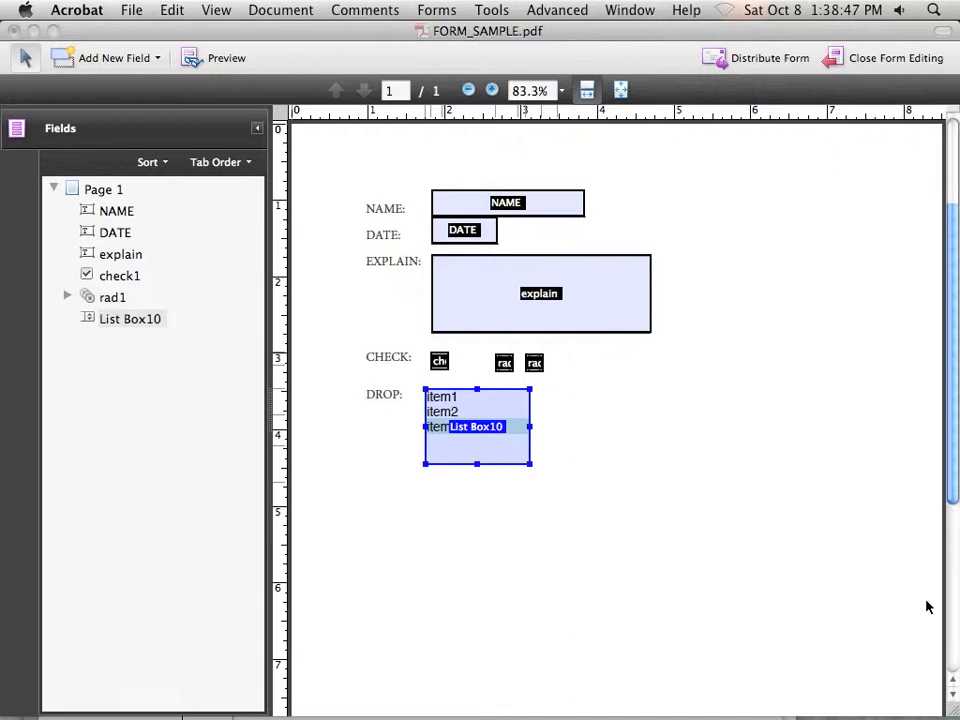
click(582, 520)
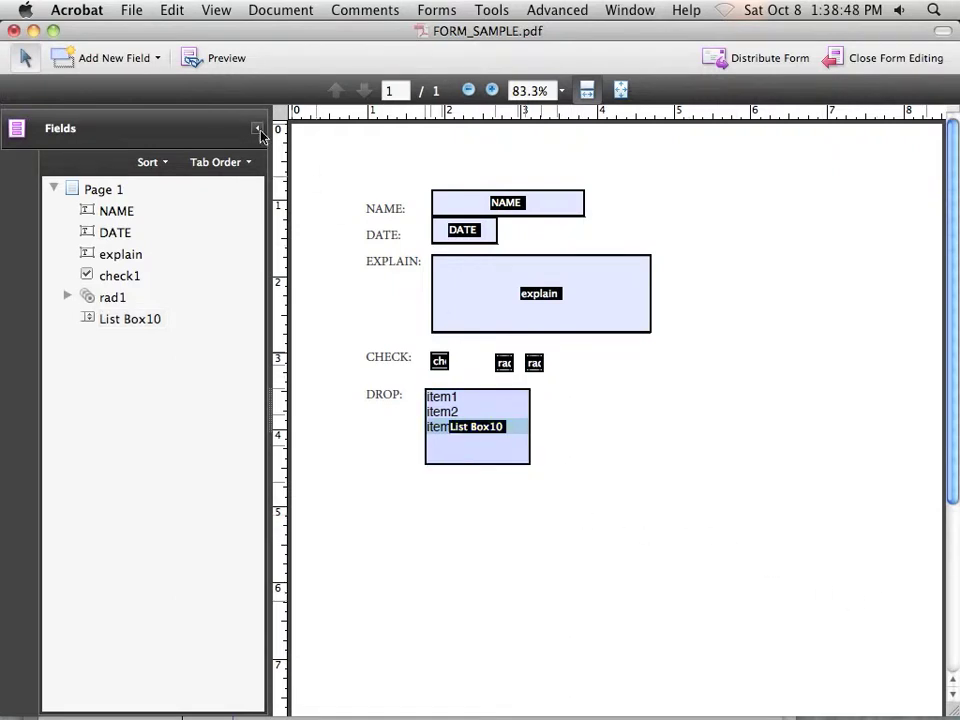
- Preview the form and fill NAME with dalksjdlks, DATE with das, and EXPLAIN with a run of trial text
click(227, 60)
click(290, 266)
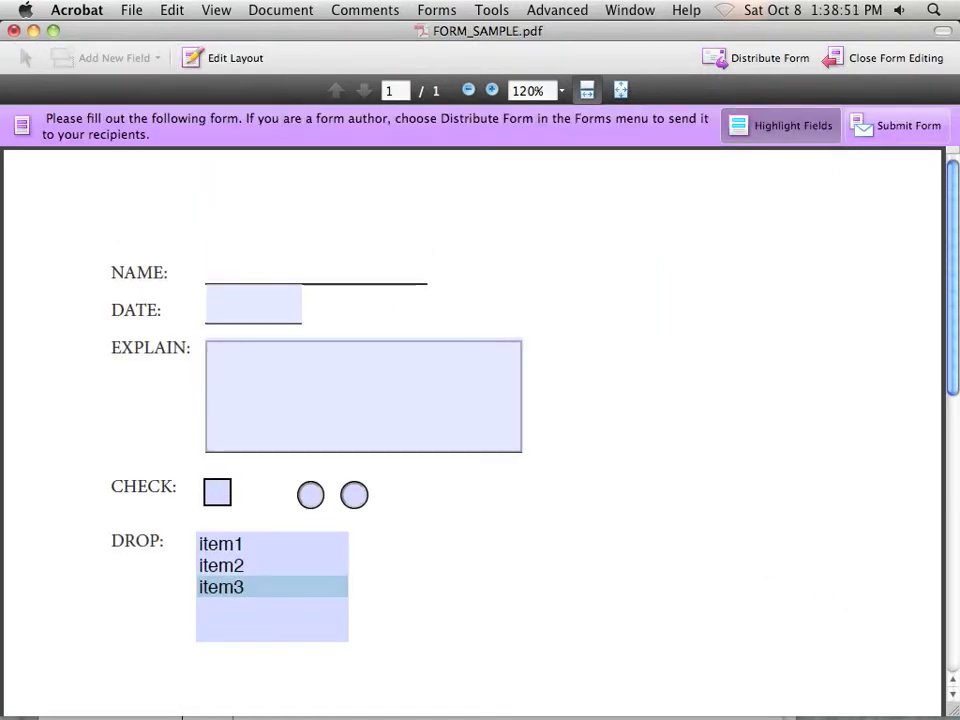
text(dalksjdlks)
key(Tab)
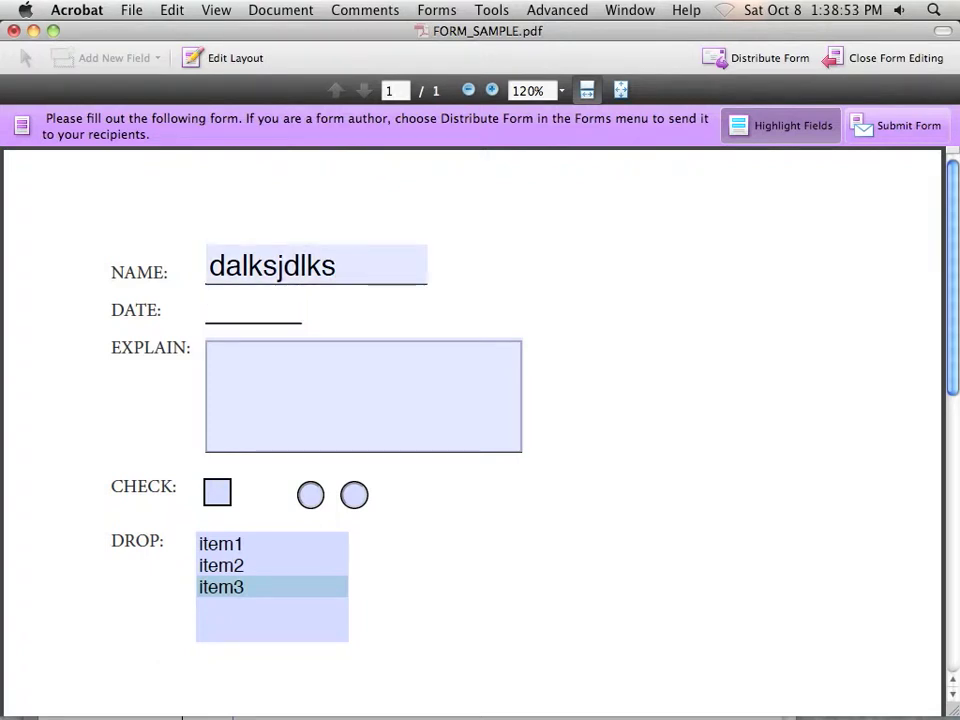
text(das)
key(Tab)
text(sd)
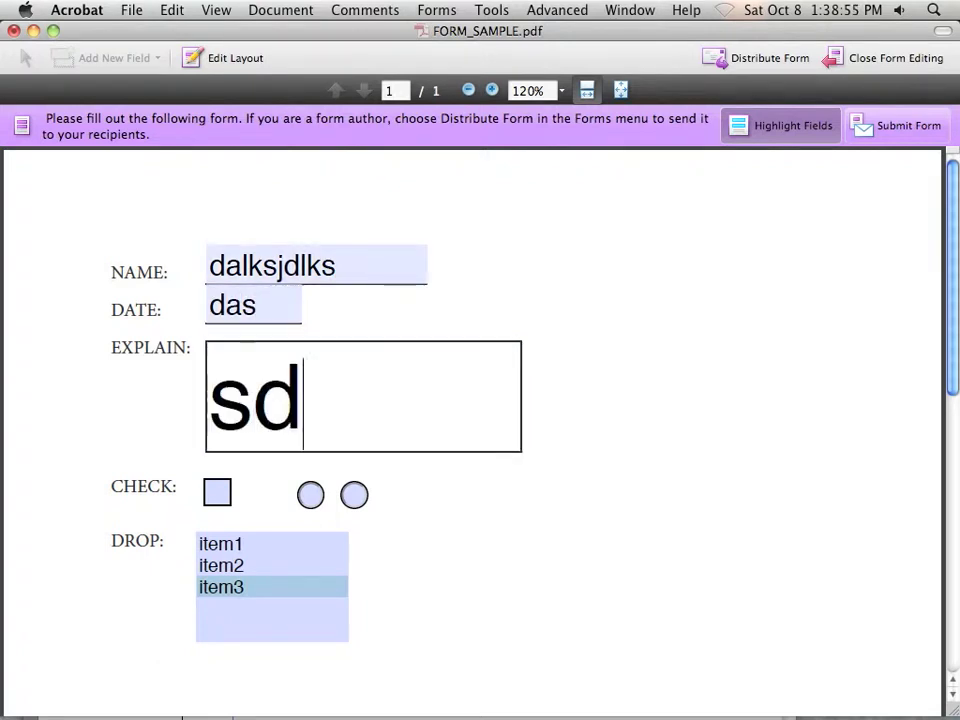
text(asdasdasdasdasd)
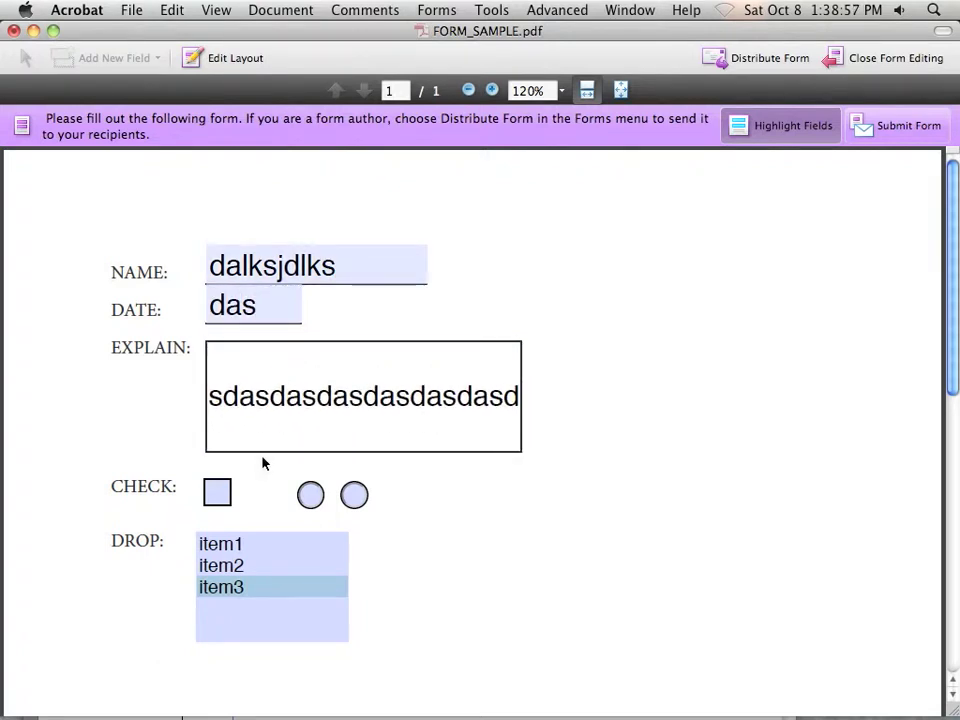
- Replace the trial text in the EXPLAIN field with sdasdasdasdasdas
key(shift+Left)
key(shift+Left)
key(shift+Left)
key(shift+Left)
key(shift+Left)
key(shift+Left)
key(shift+Left)
key(shift+Left)
key(shift+Left)
key(shift+Left)
key(shift+Left)
key(shift+Left)
key(shift+Left)
key(shift+Left)
key(shift+Left)
key(shift+Left)
key(shift+Left)
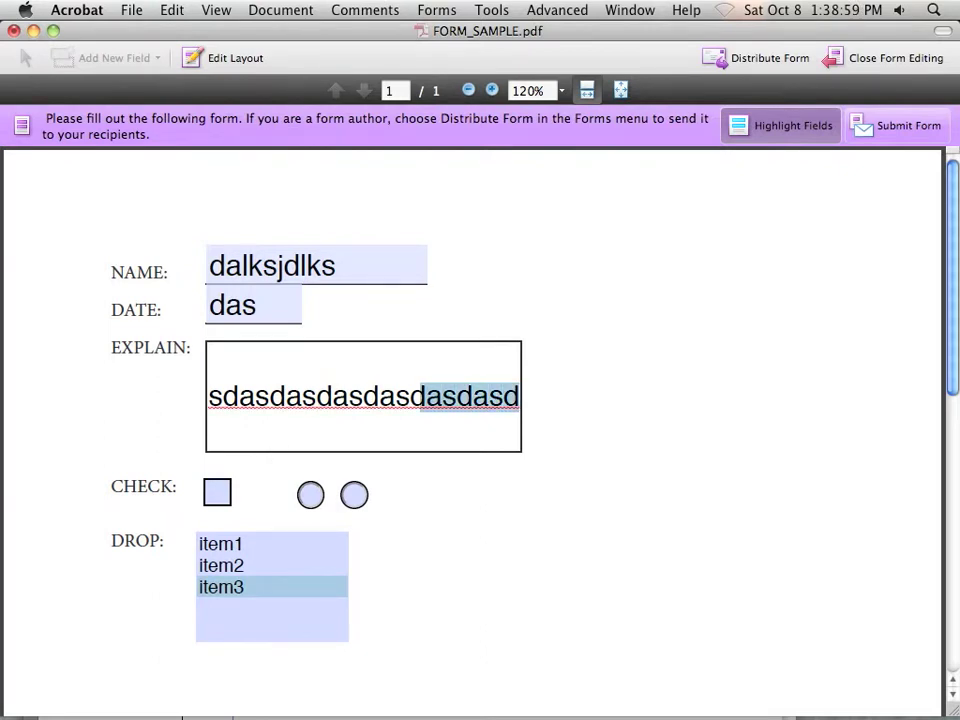
text(sdasdasdasdasdas)
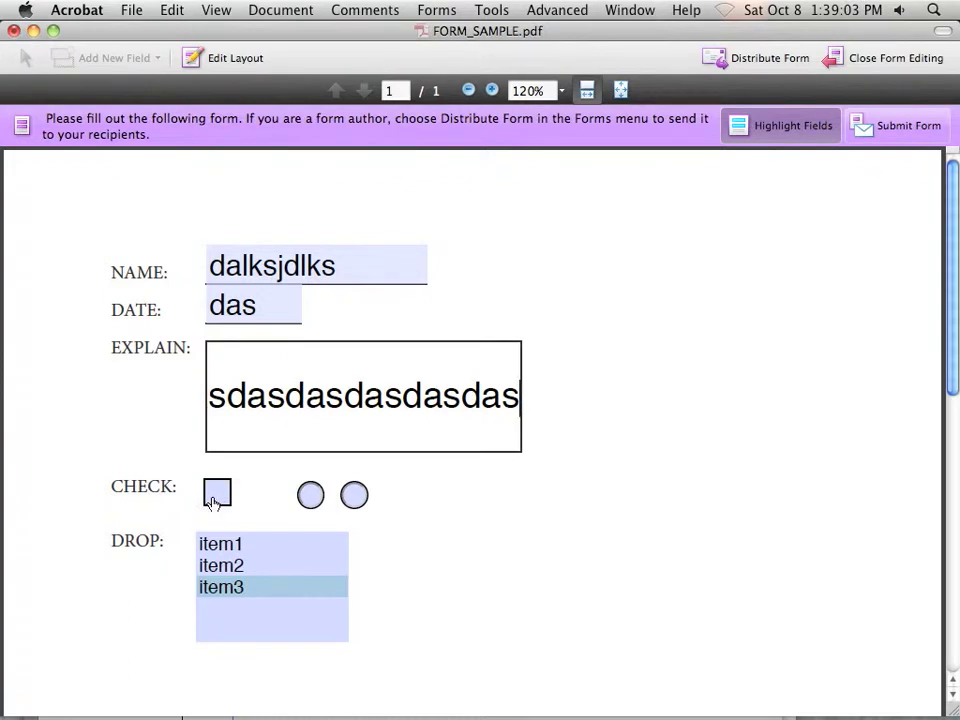
- Test the check box, both radio buttons and the list items, leaving the second radio button and item2 selected, and return to layout editing
click(212, 493)
click(310, 495)
click(353, 495)
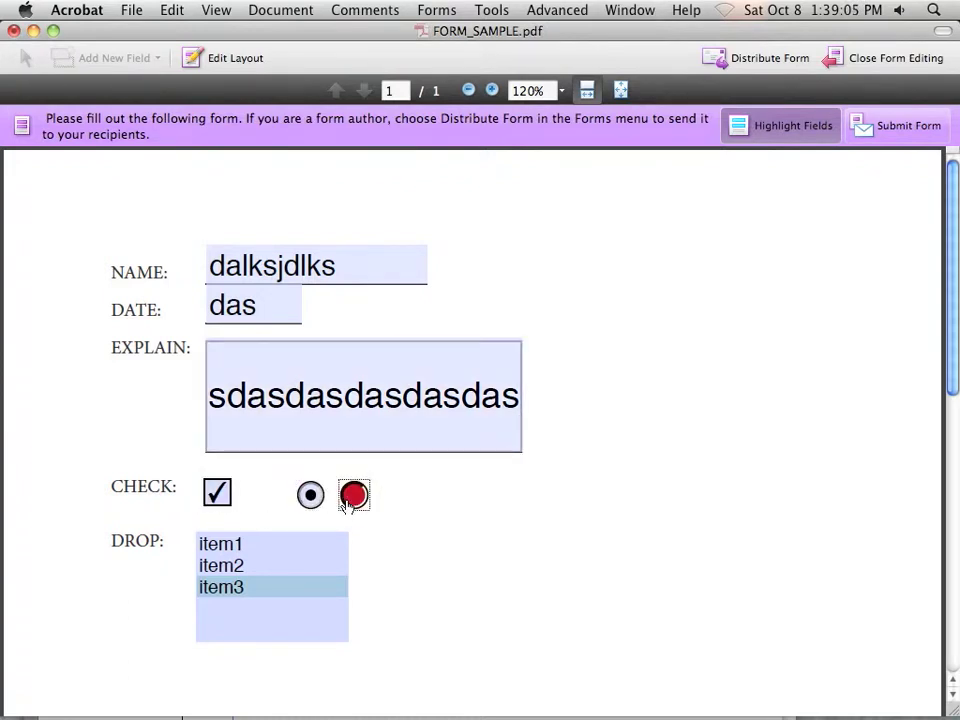
click(248, 563)
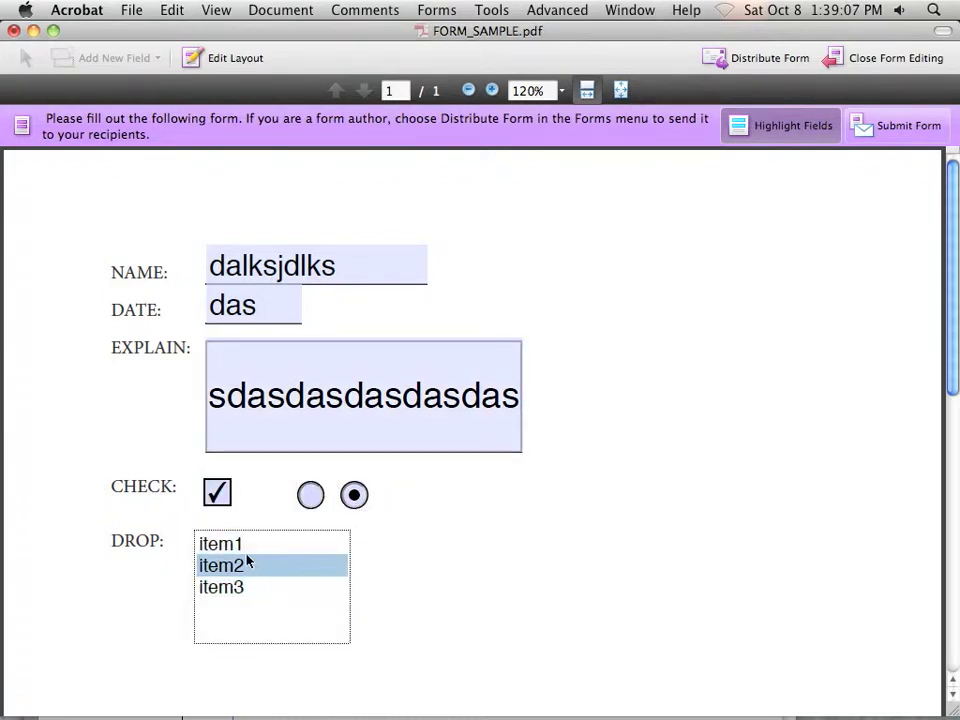
click(242, 546)
click(237, 589)
click(222, 566)
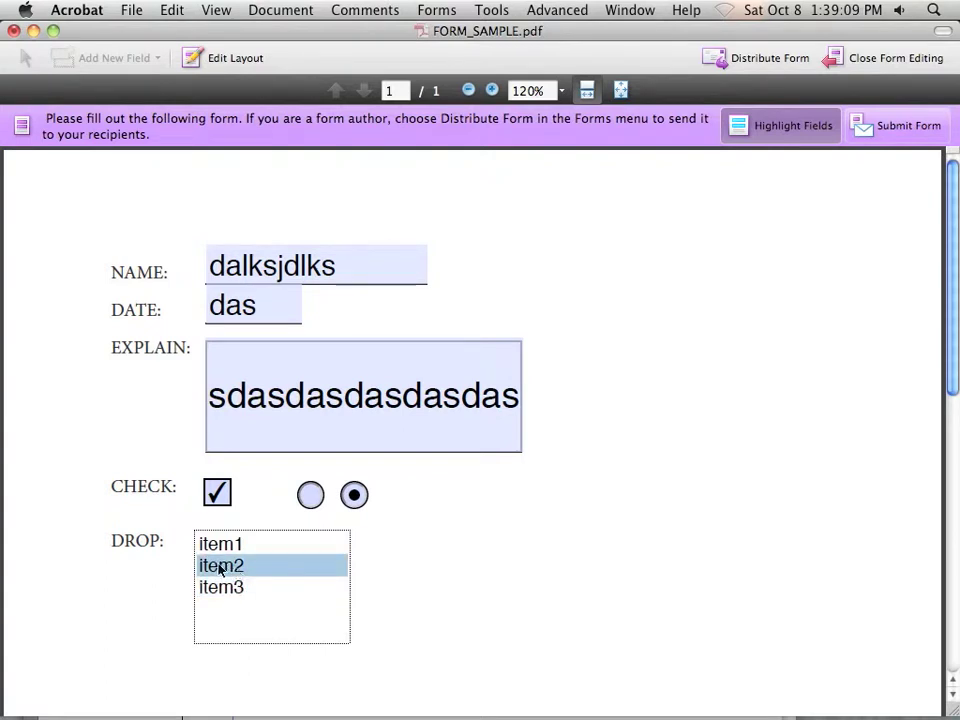
click(216, 58)
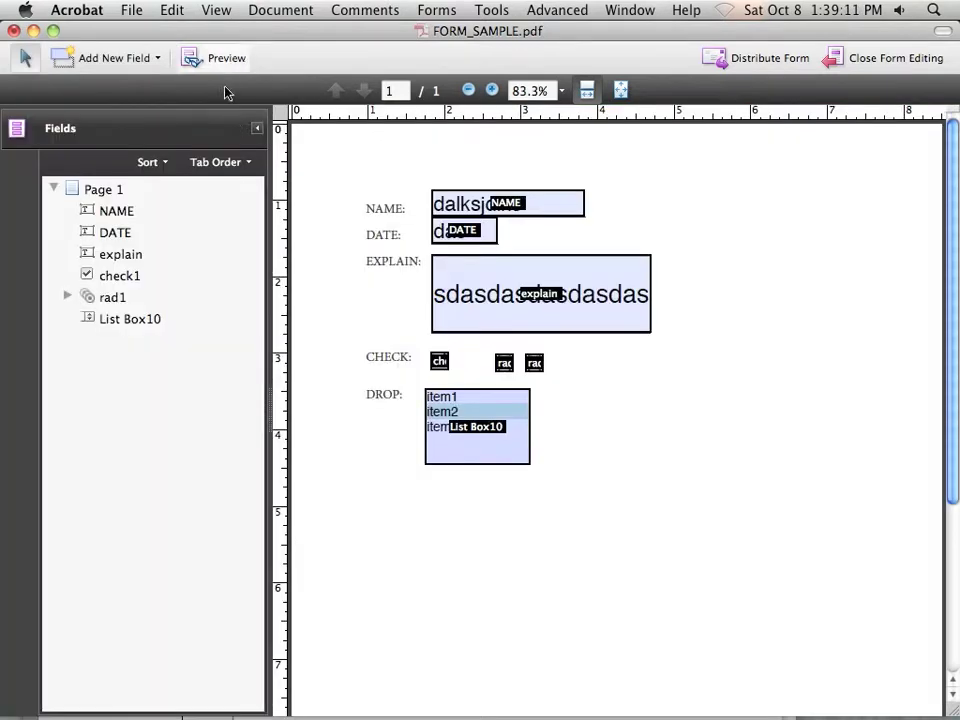
- Make the explain text field multi-line and limit it to 200 characters
click(554, 331)
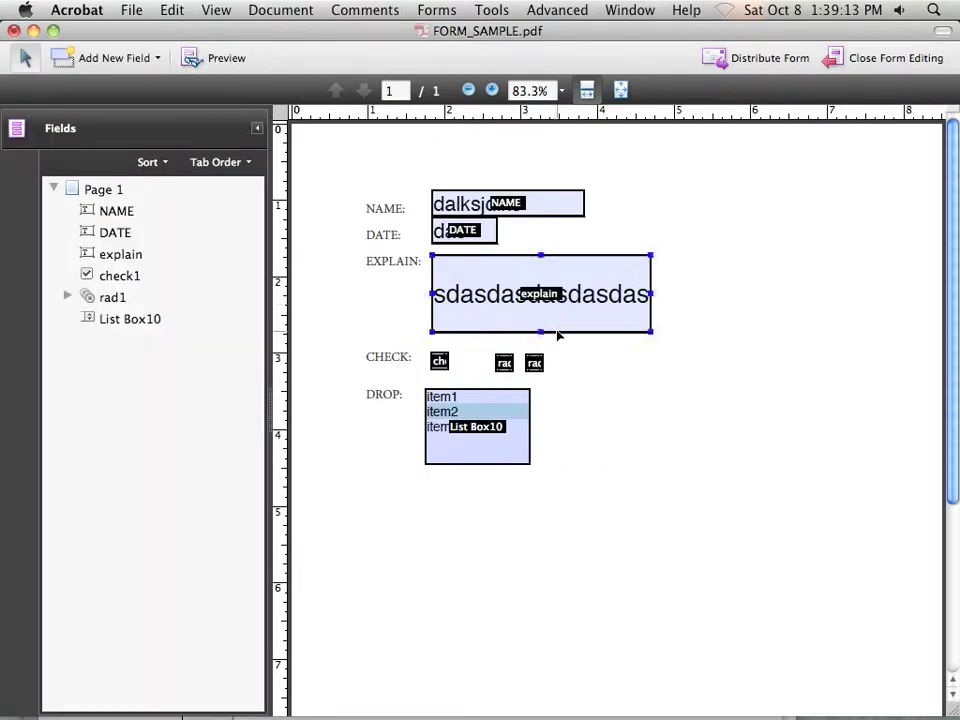
double_click(555, 331)
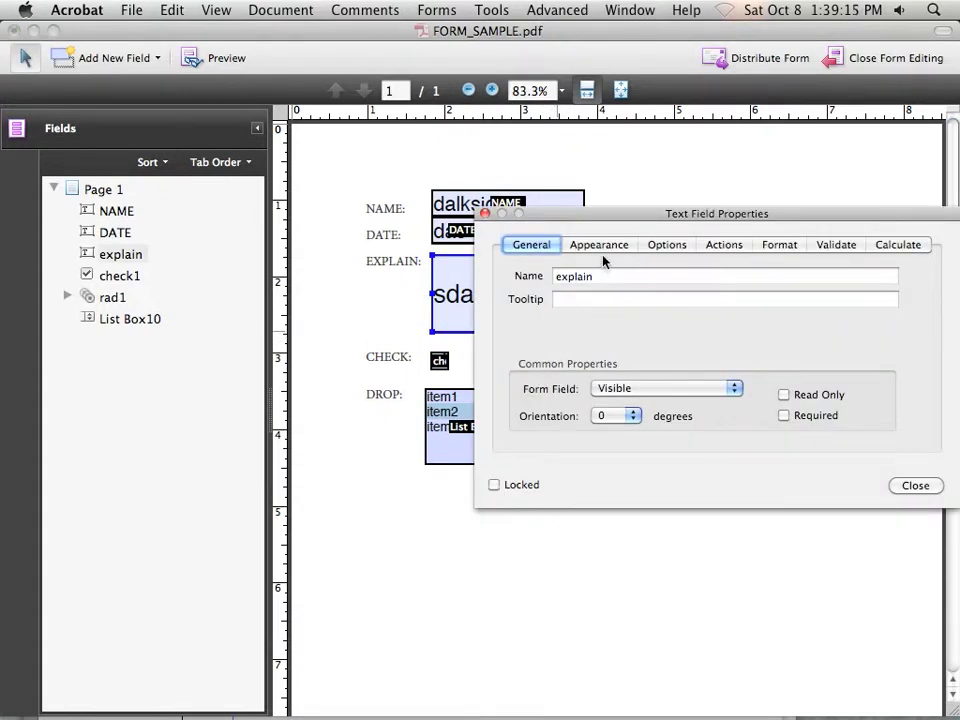
click(683, 249)
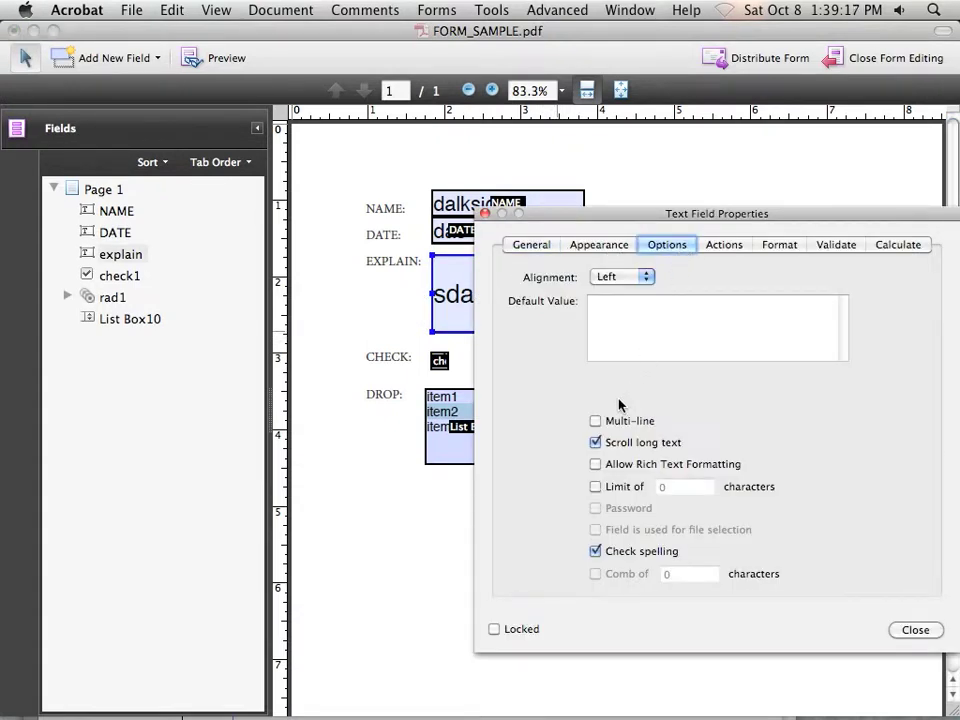
click(596, 421)
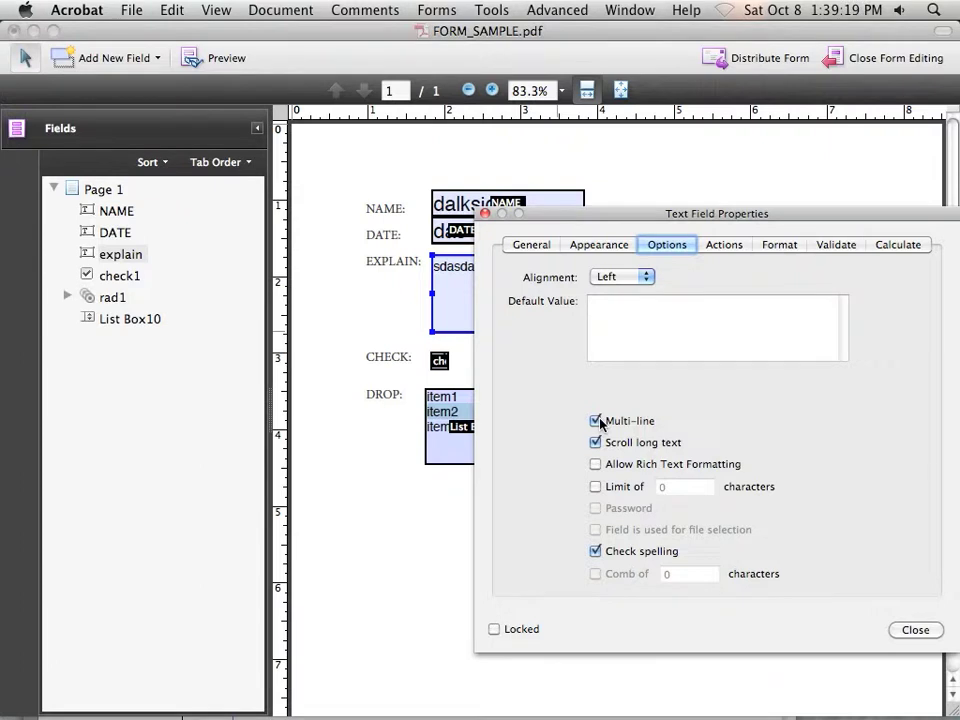
click(595, 488)
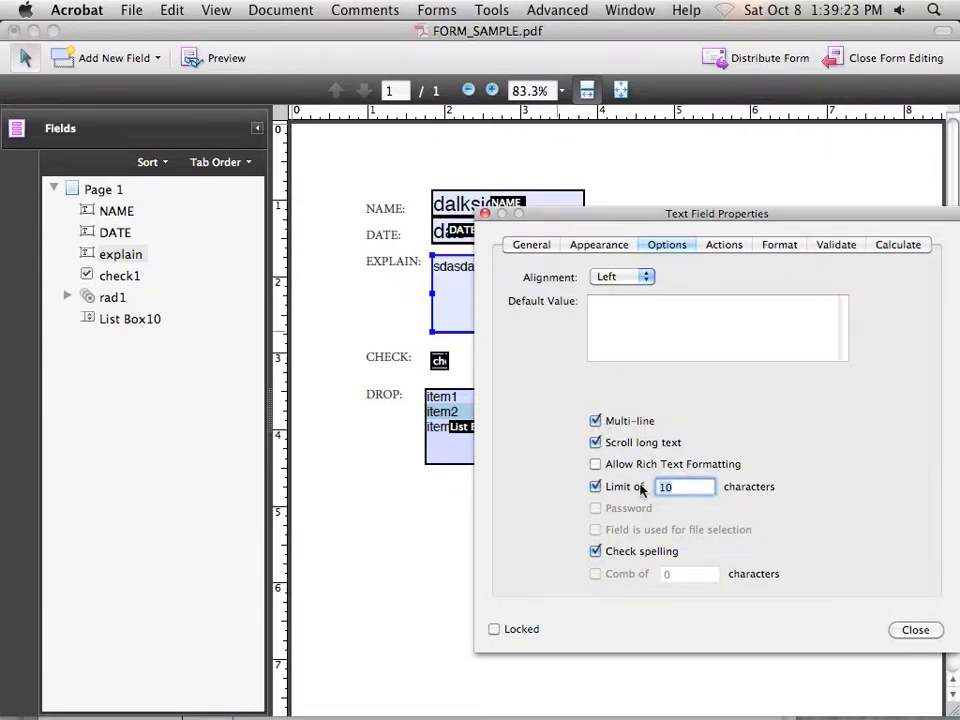
key(BackSpace)
text(200)
click(928, 630)
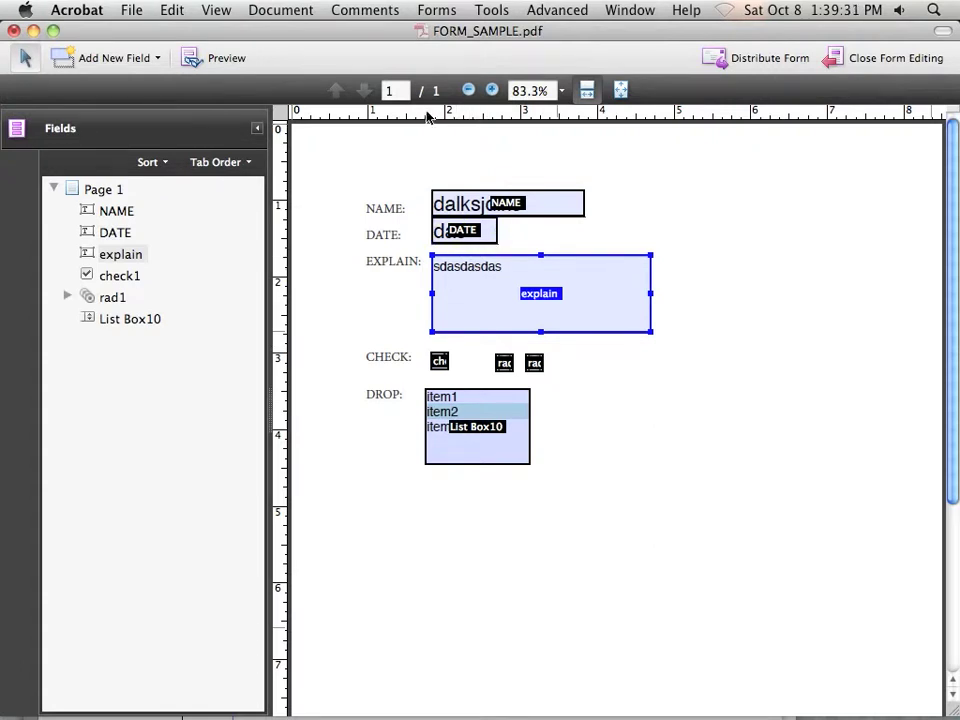
- Preview the form, fill the EXPLAIN field with several lines of trial text up to its limit, and return to layout editing
click(214, 62)
click(380, 380)
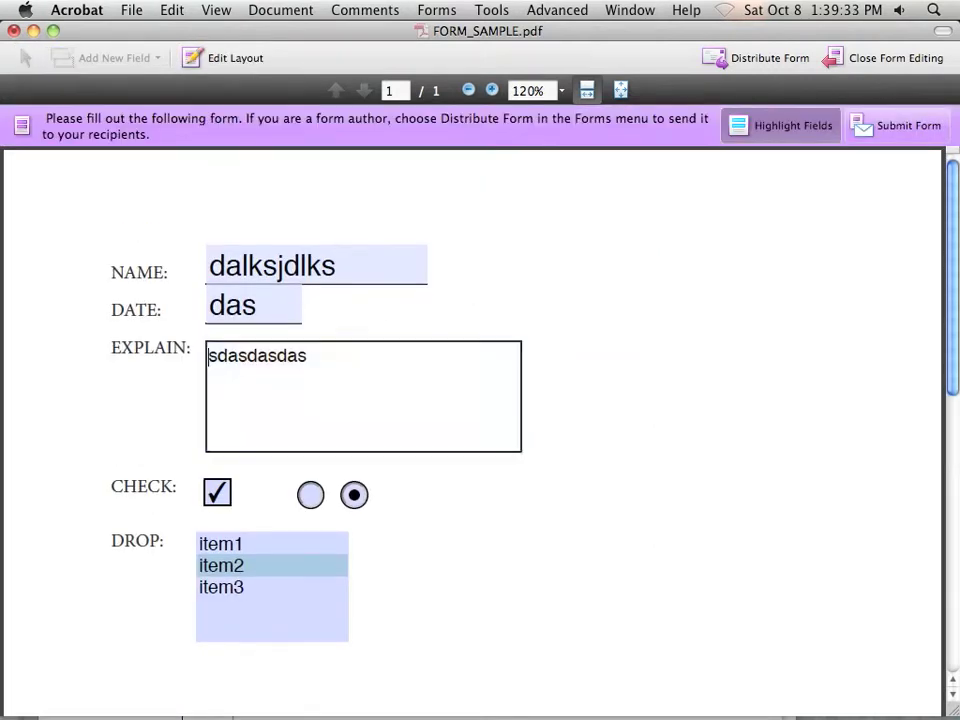
text(asdasdasdasdf'alsdk)
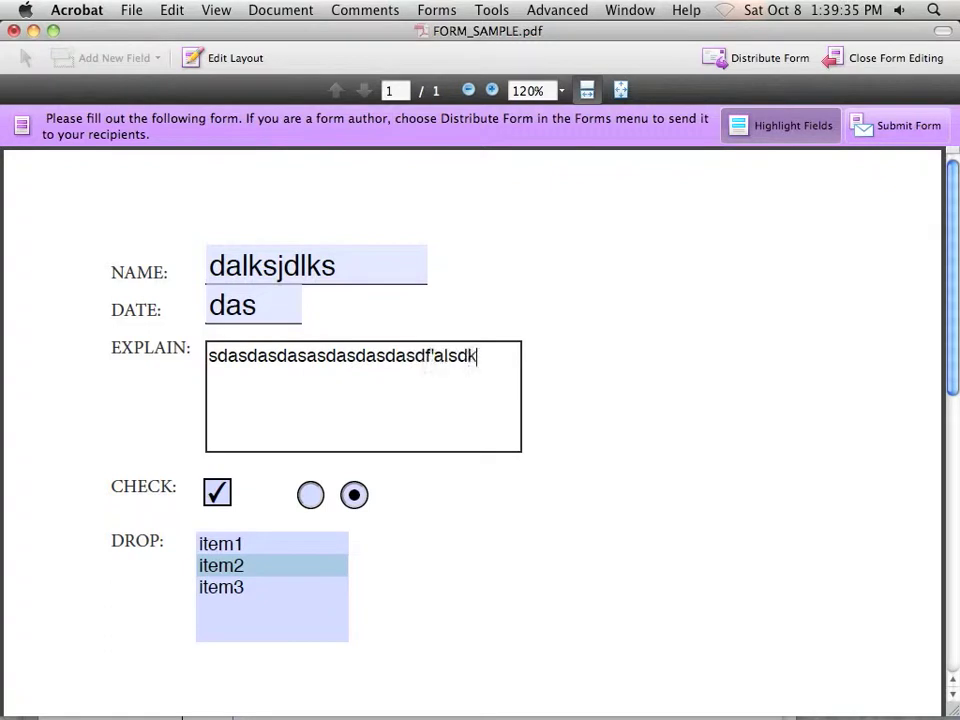
text(f; lajsd;lfka;lsdkf;laksd;lfka;sldkf;laksd;flkas;dlfk;alskdf;)
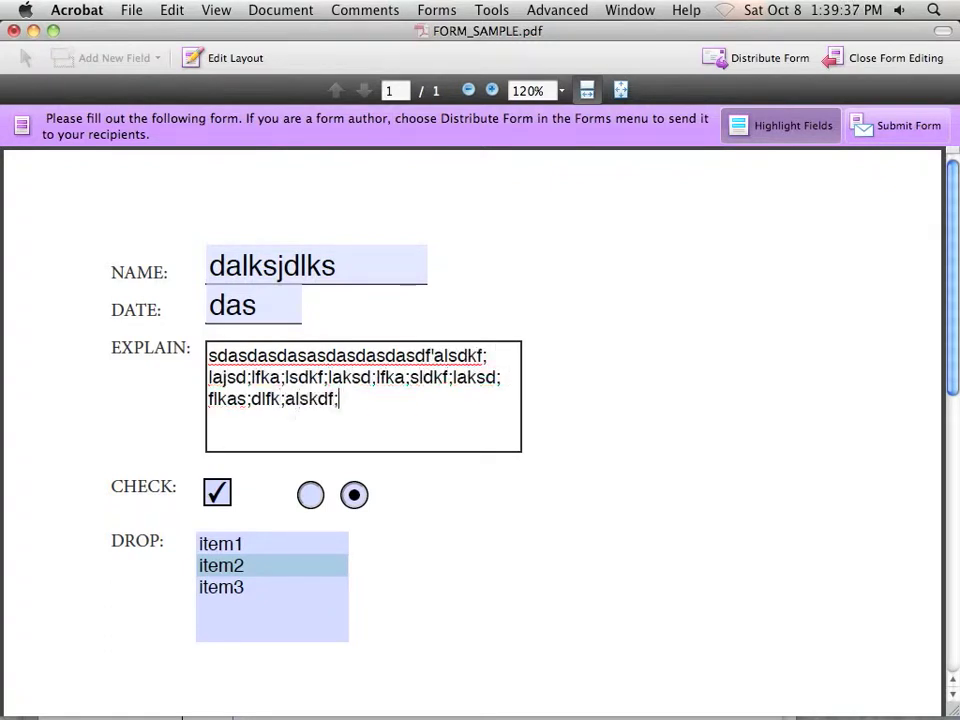
text(laksd;lfka;lsdkf;laksd;flka;sldkf;laskdf;laksd;lfka;sldkf)
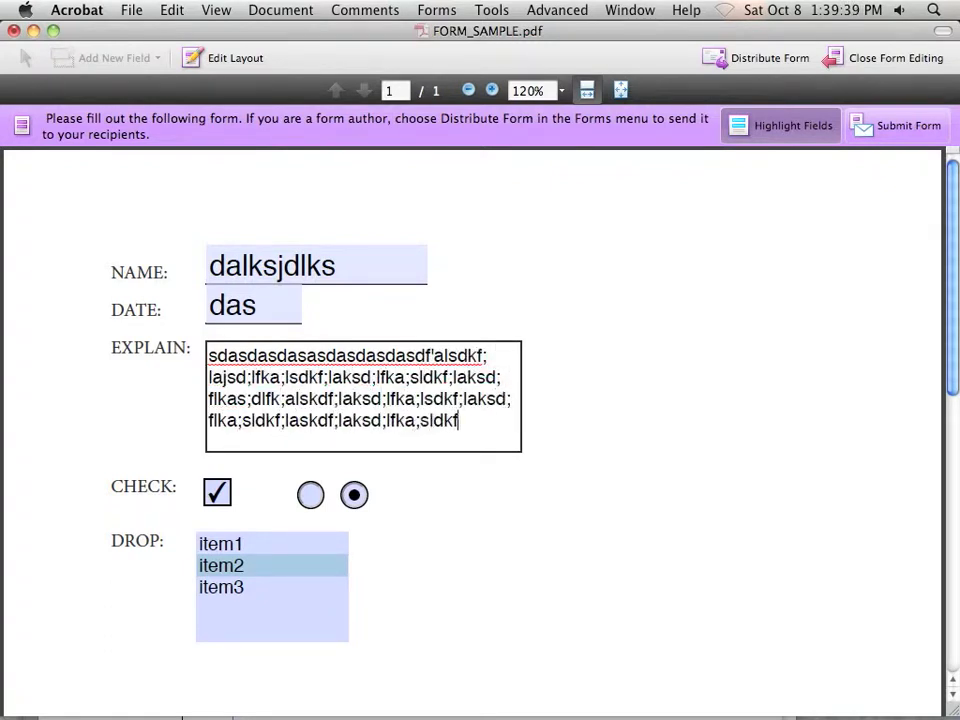
text(;laskdf;lkas;dlfk;alsdkf;laksd;flkas;ldkf;laskdf;lkas;)
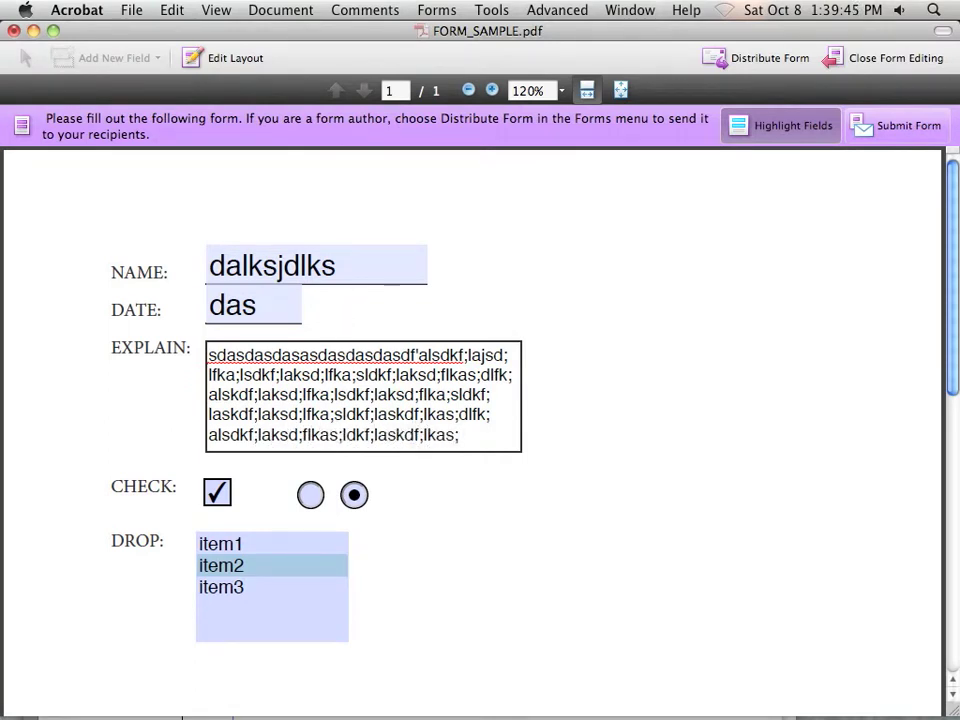
click(212, 64)
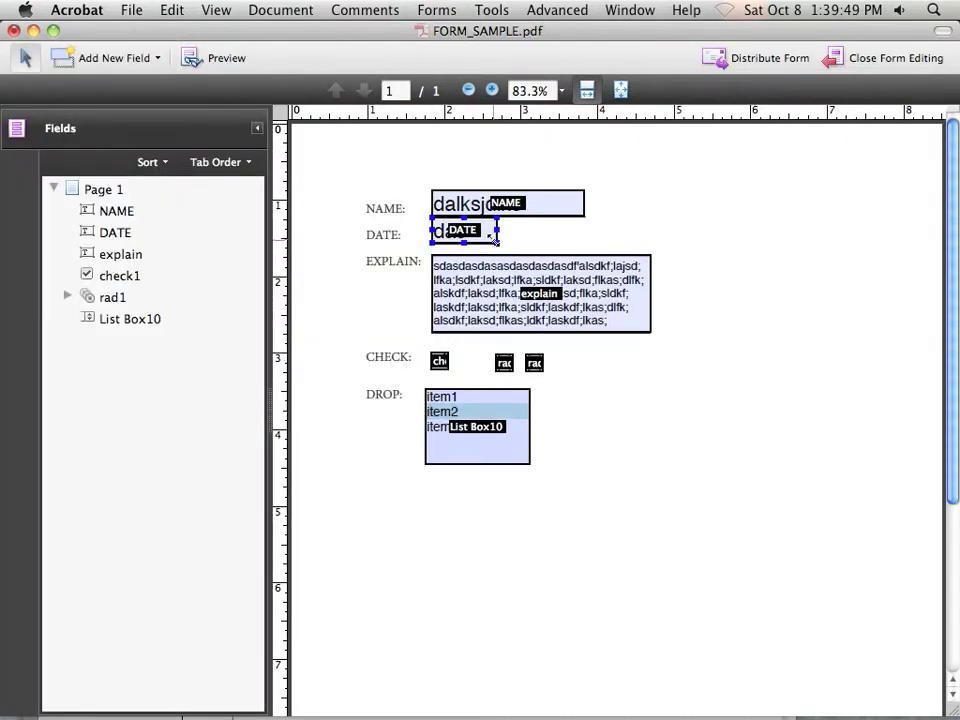
- Format the DATE text field as a date in the m/d/yy style
double_click(490, 232)
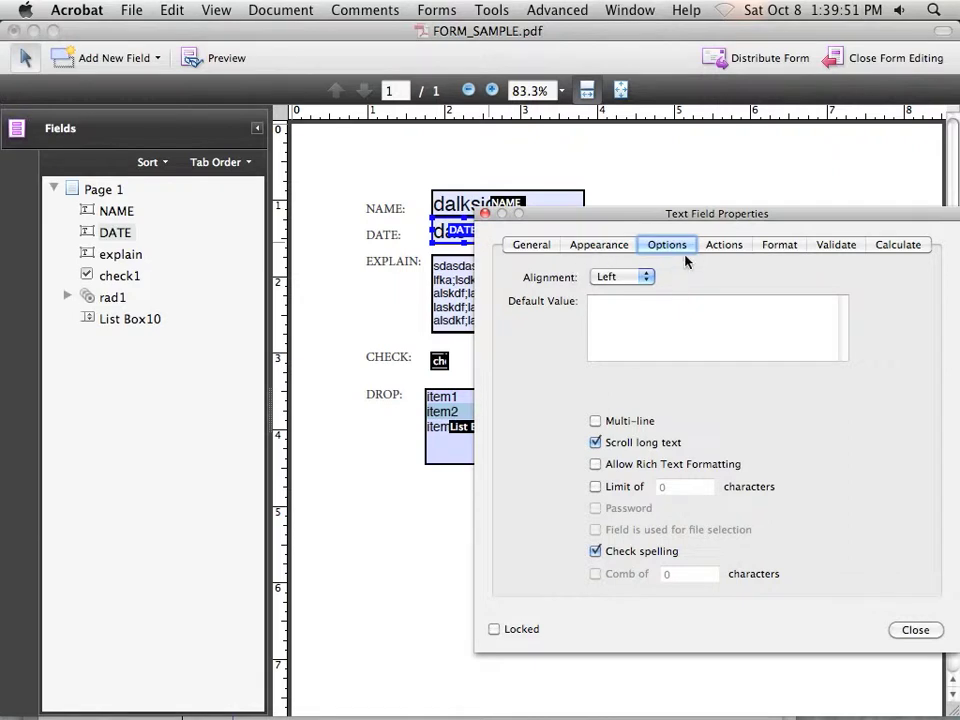
click(789, 247)
click(733, 277)
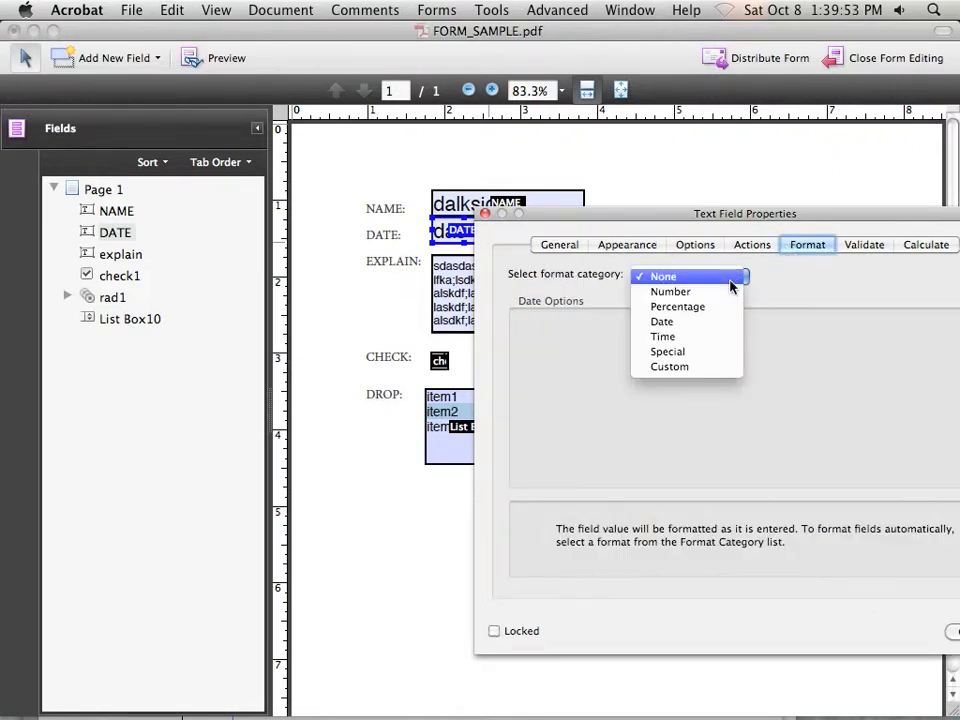
click(724, 321)
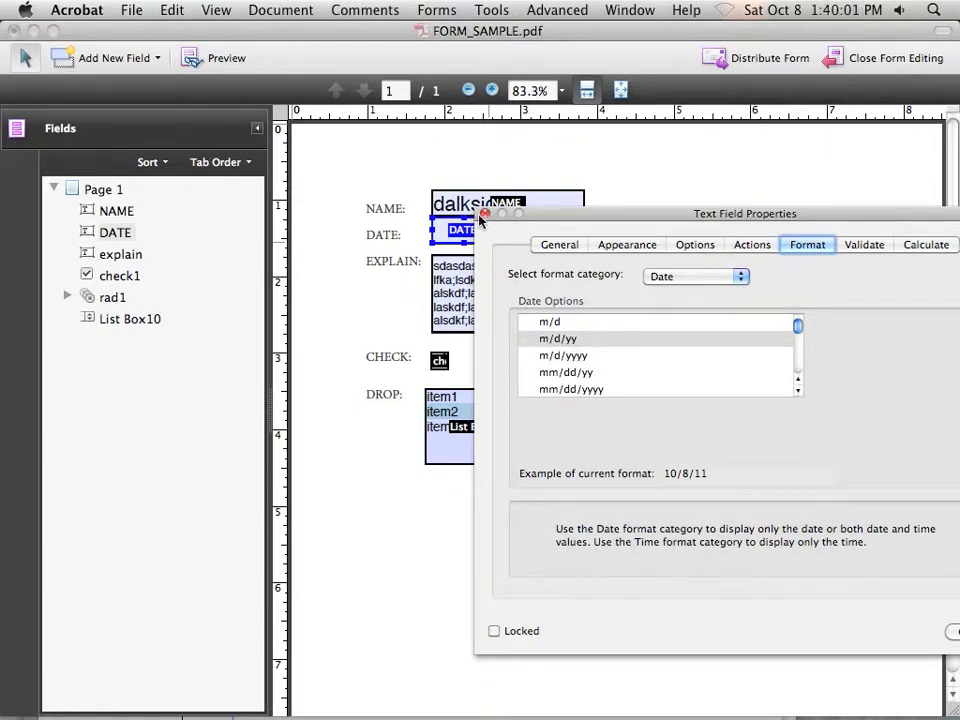
drag(612, 220, 484, 224)
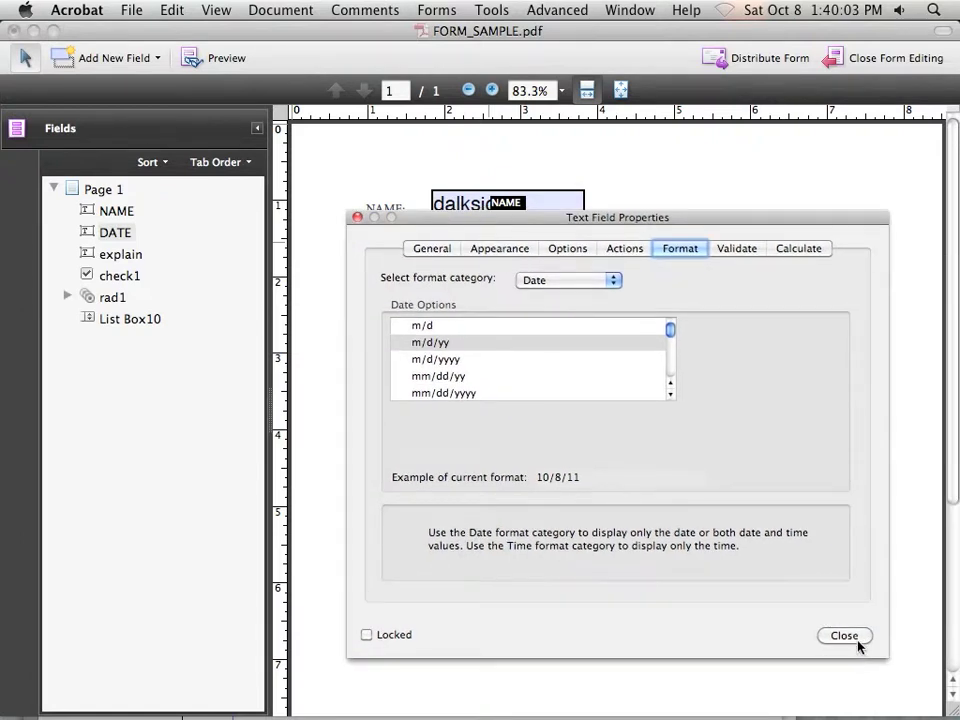
click(844, 636)
click(520, 455)
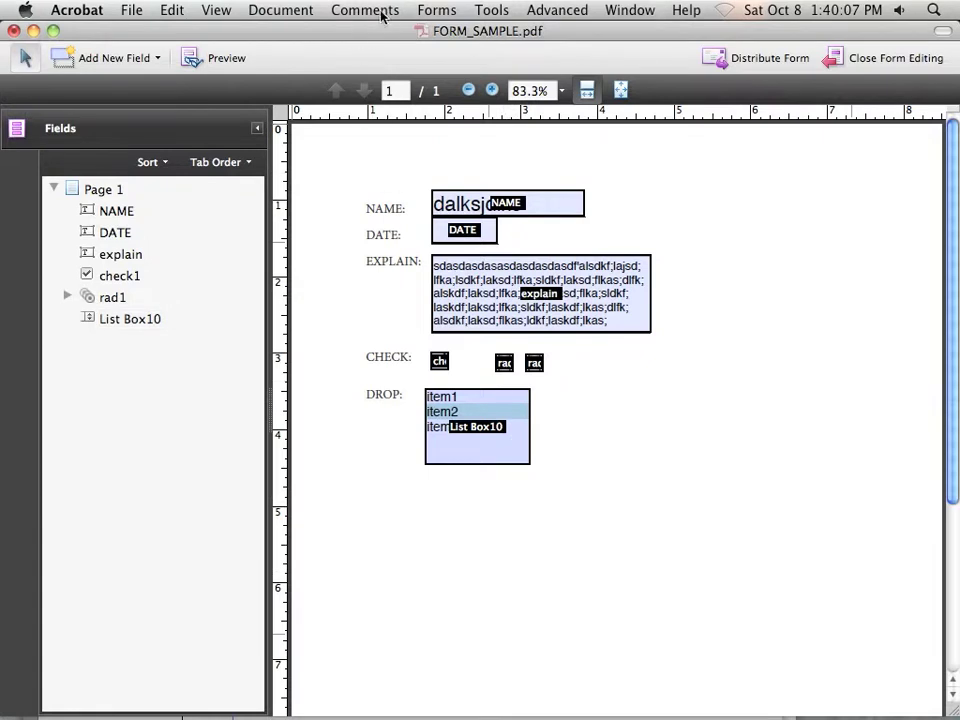
- Add a combo box about as tall as the existing list box beside it in the DROP row and name it drop 2
click(440, 10)
mouse_move(482, 10)
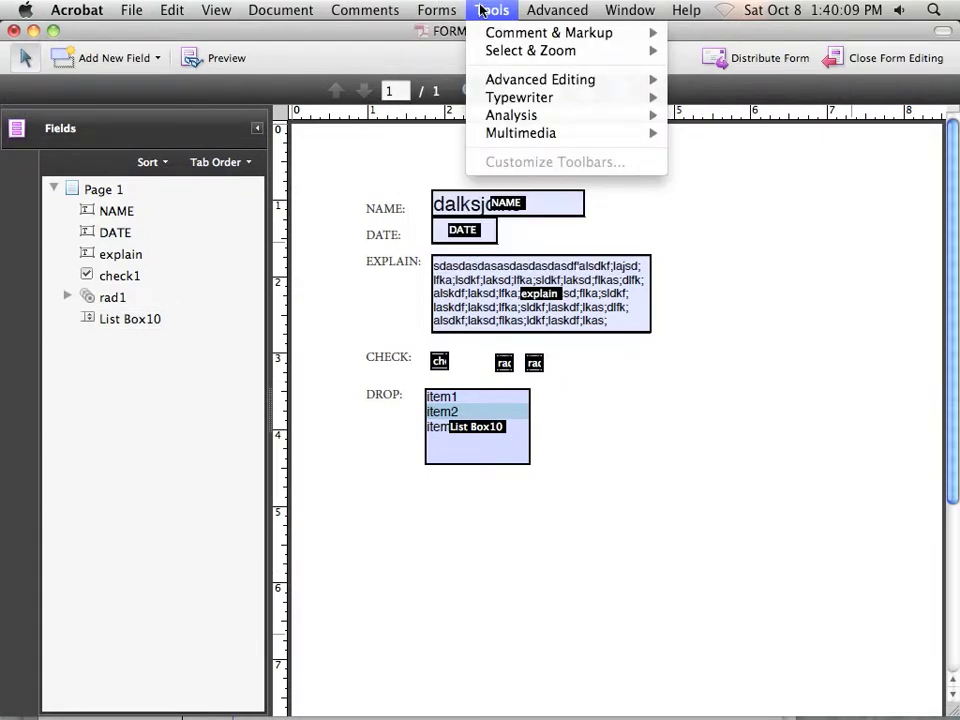
mouse_move(441, 10)
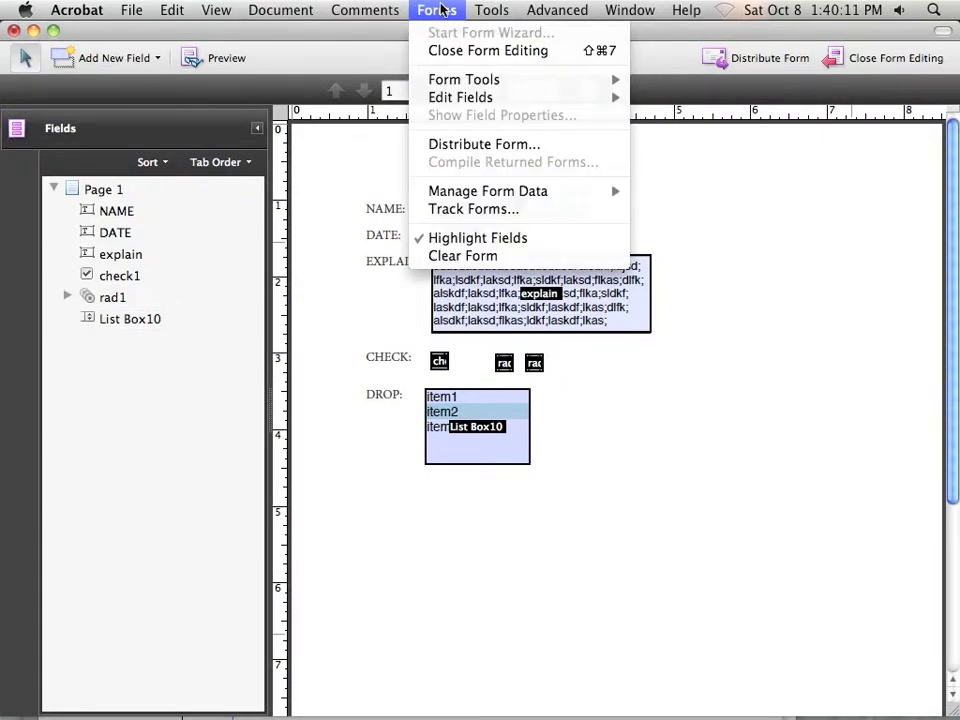
mouse_move(460, 80)
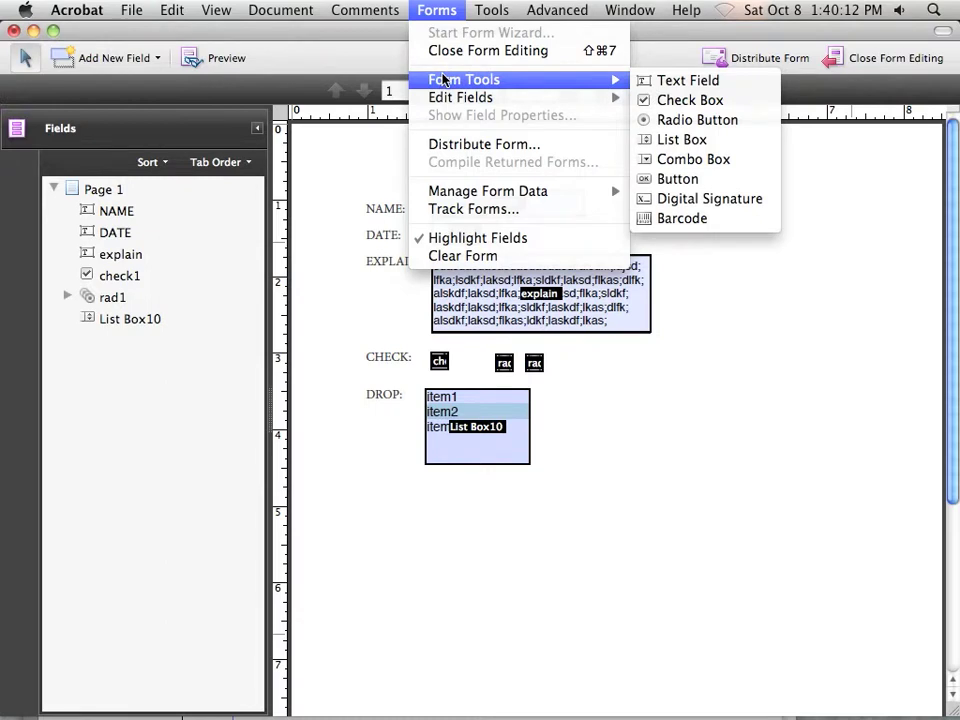
click(722, 161)
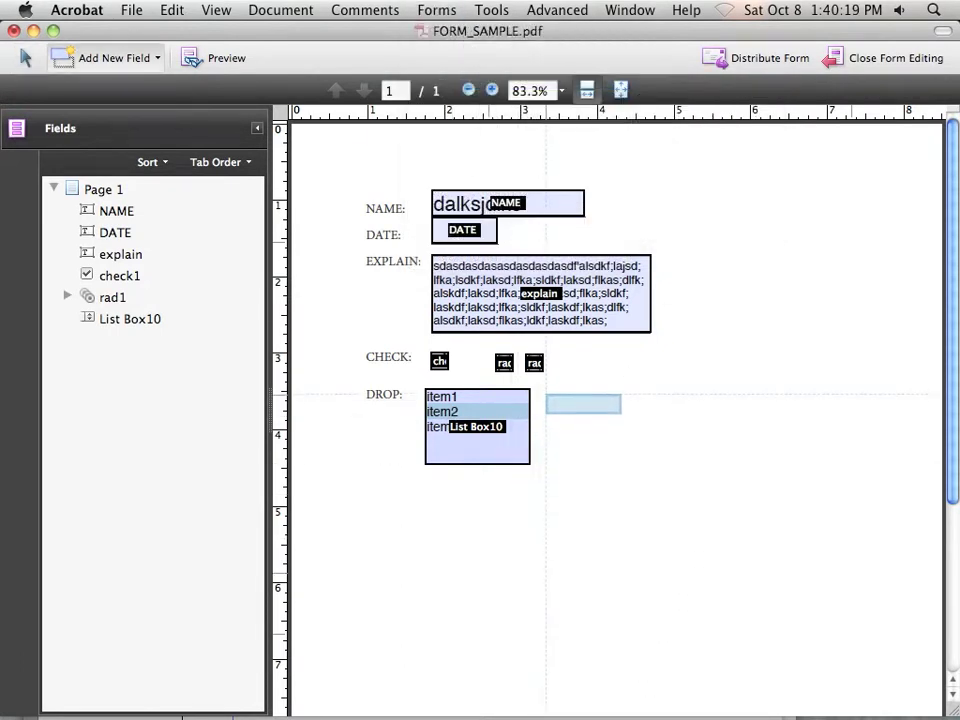
drag(546, 386, 664, 468)
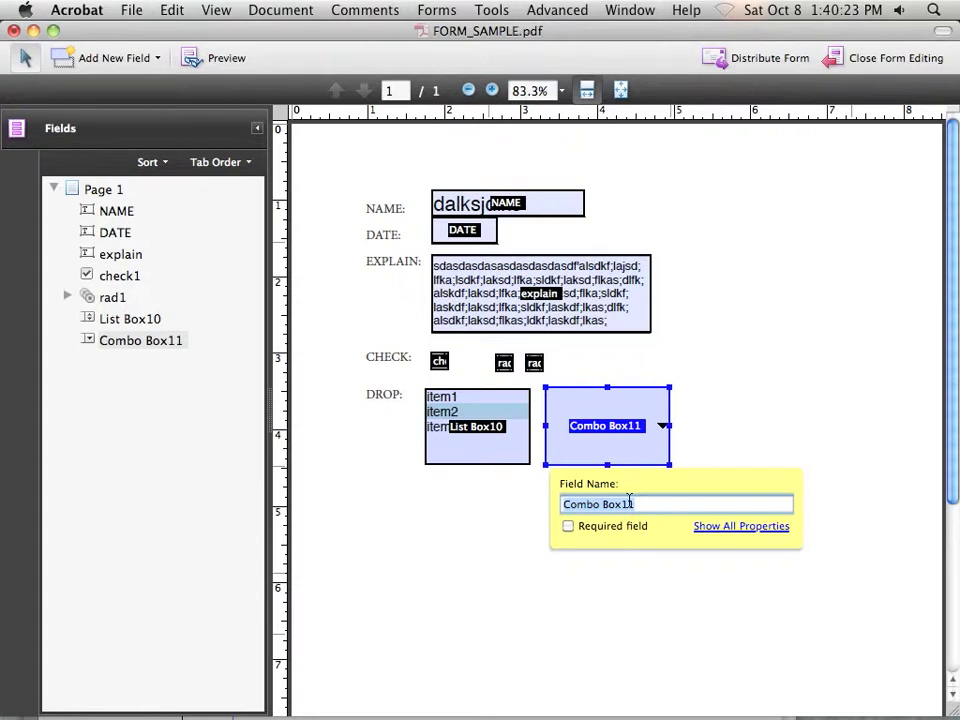
text(drop 2)
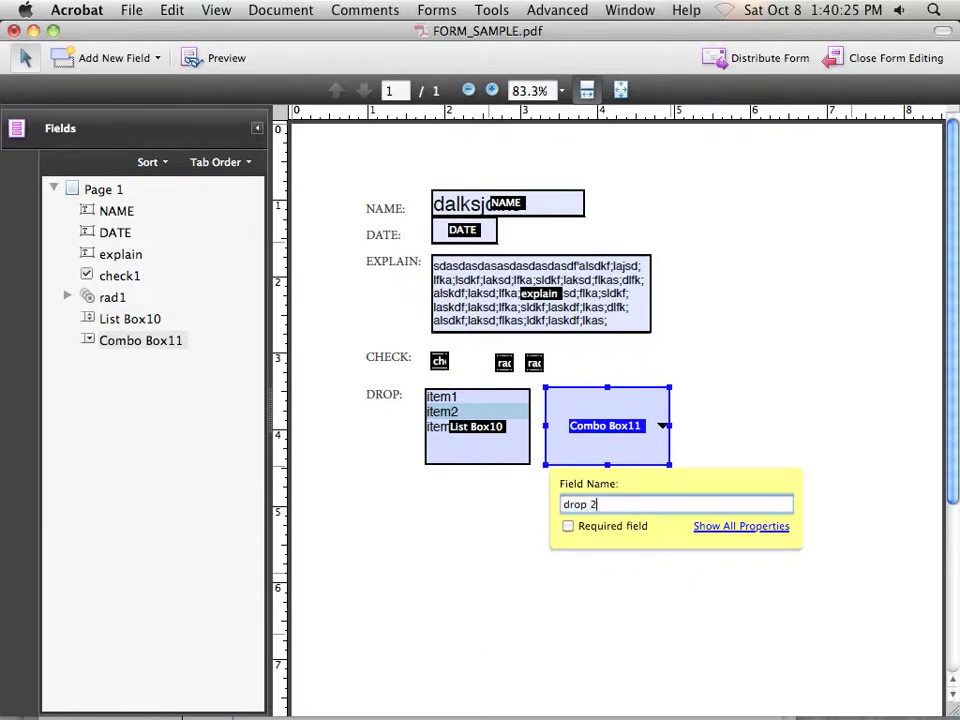
key(Return)
- Add item1, item2 and item3 to the drop 2 combo box's choices
double_click(642, 415)
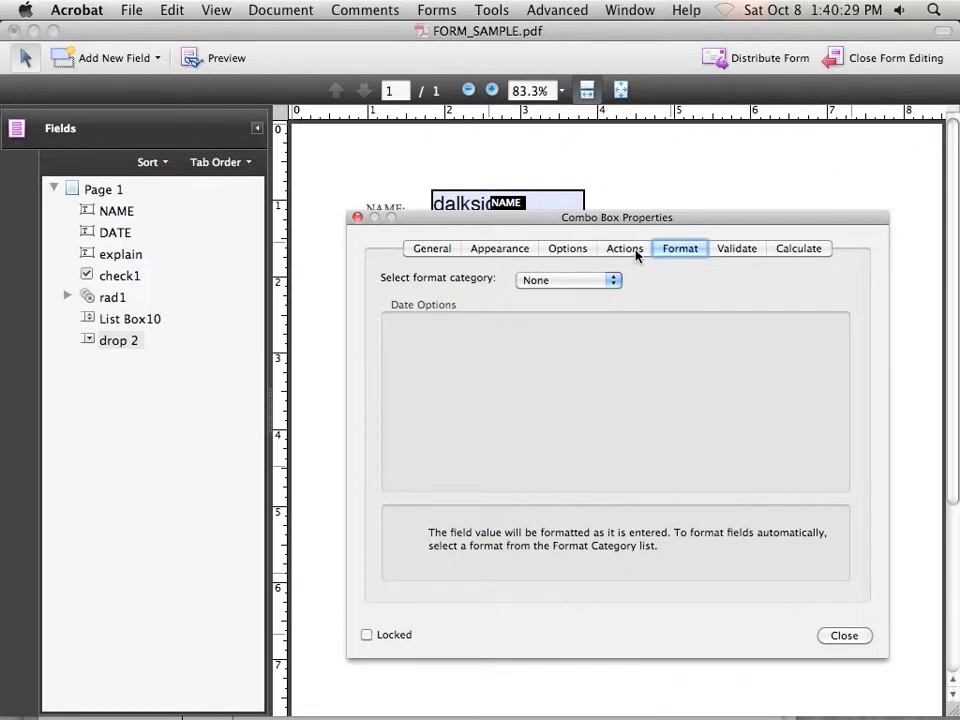
click(589, 250)
click(544, 281)
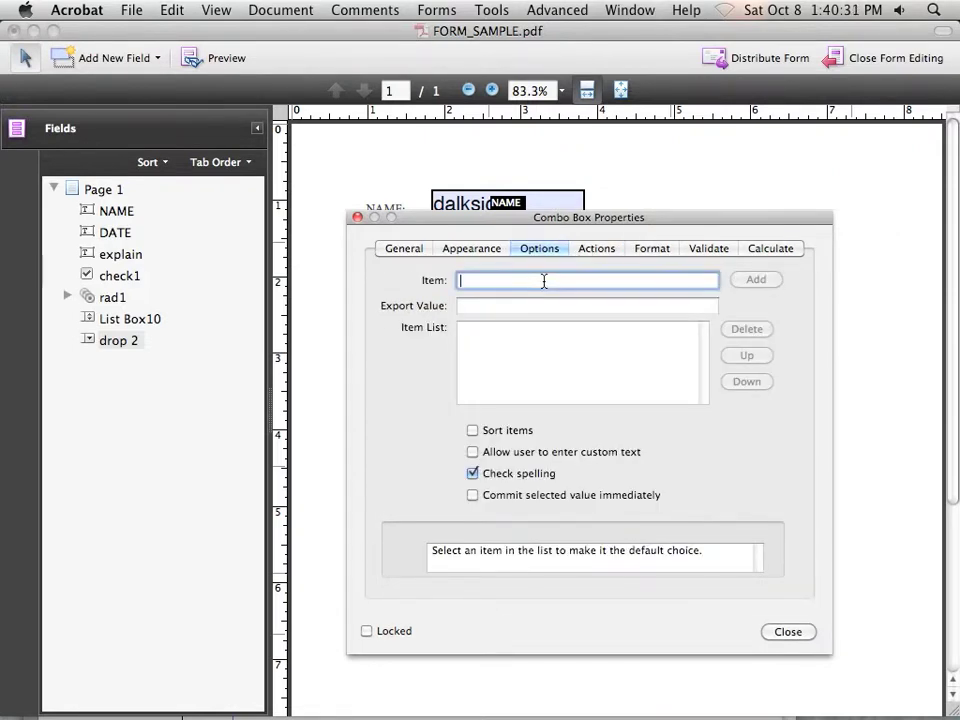
text(item1)
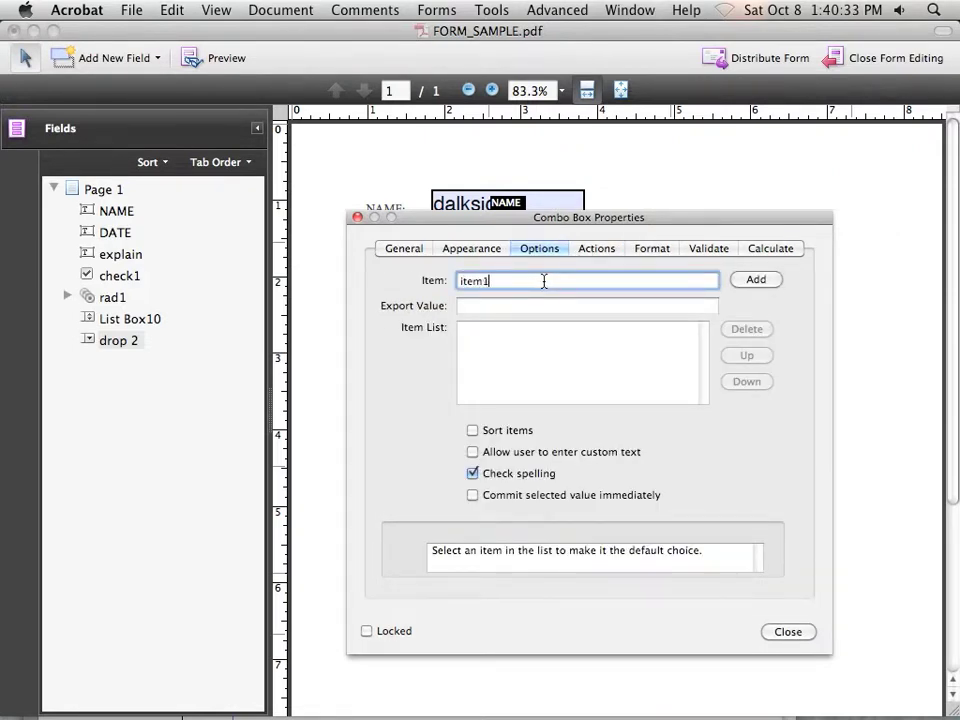
click(754, 281)
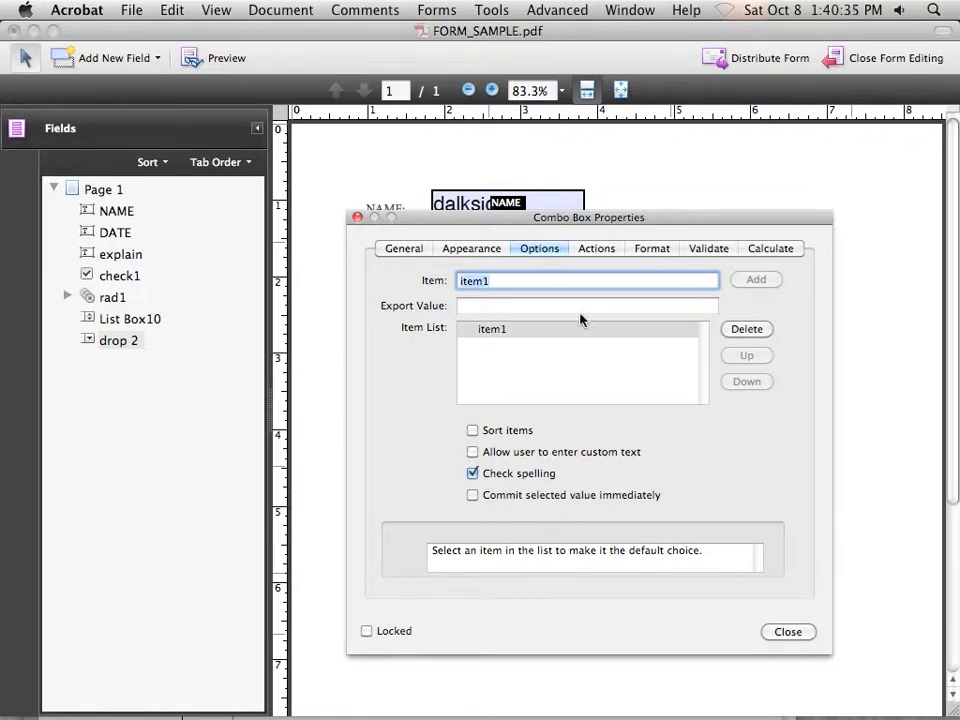
click(603, 283)
key(BackSpace)
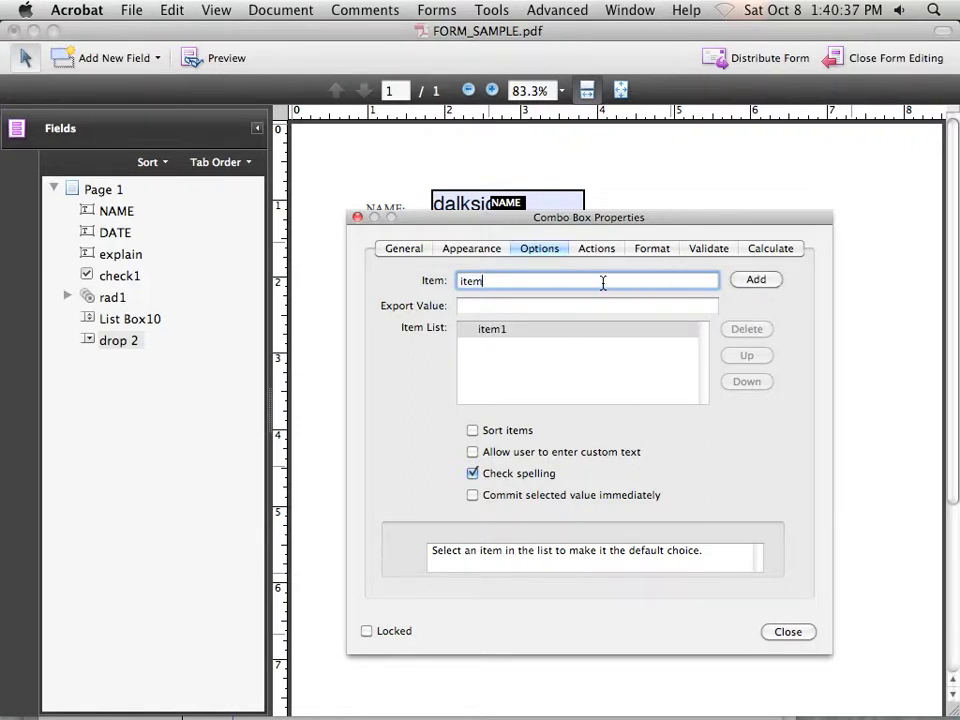
click(752, 280)
click(511, 281)
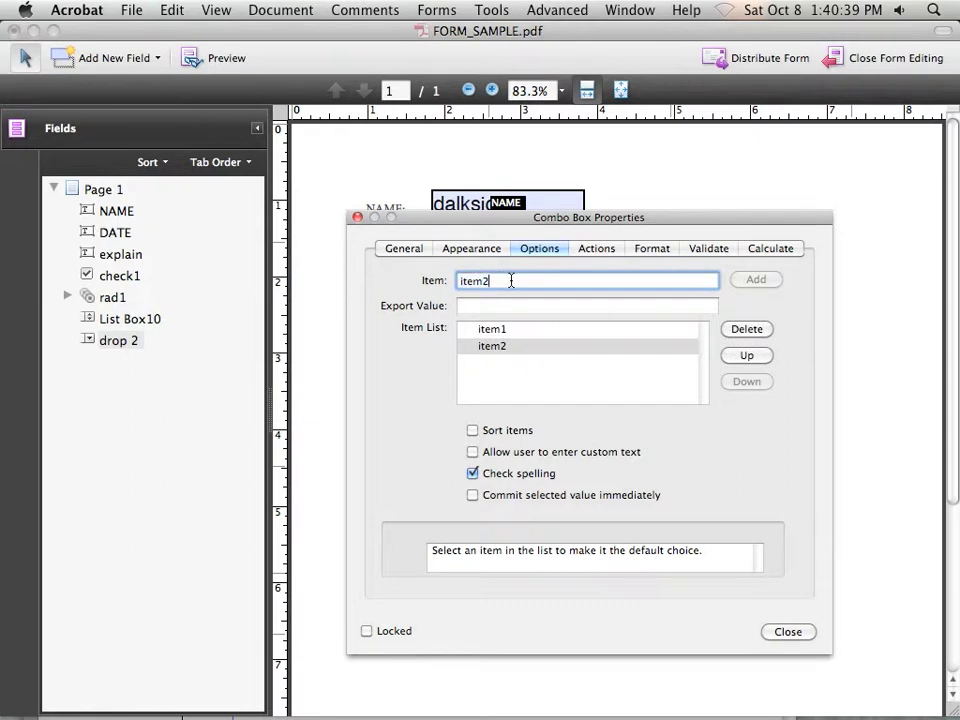
key(BackSpace)
text(3)
click(753, 280)
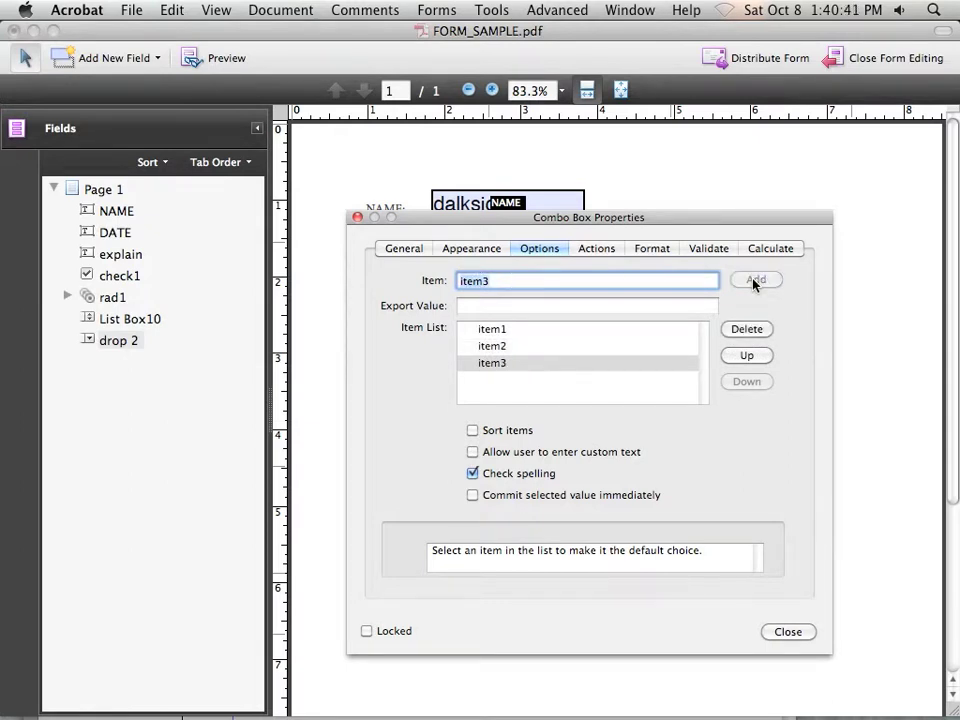
click(788, 631)
click(621, 536)
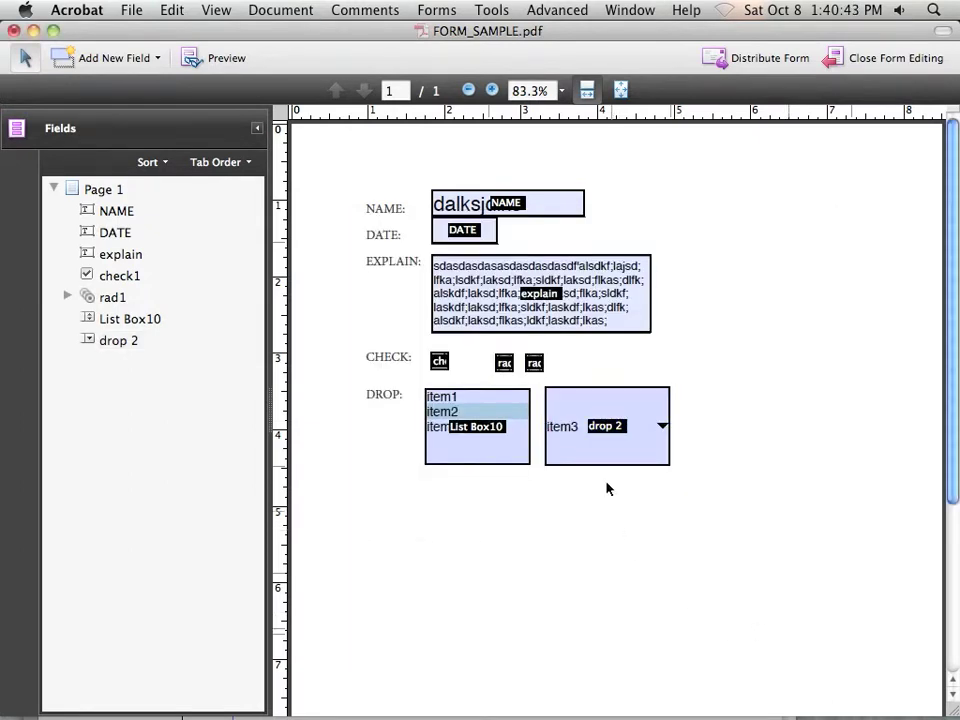
- Shorten the drop 2 combo box to about one line high and test it in preview by choosing item3 and finally item2
click(607, 462)
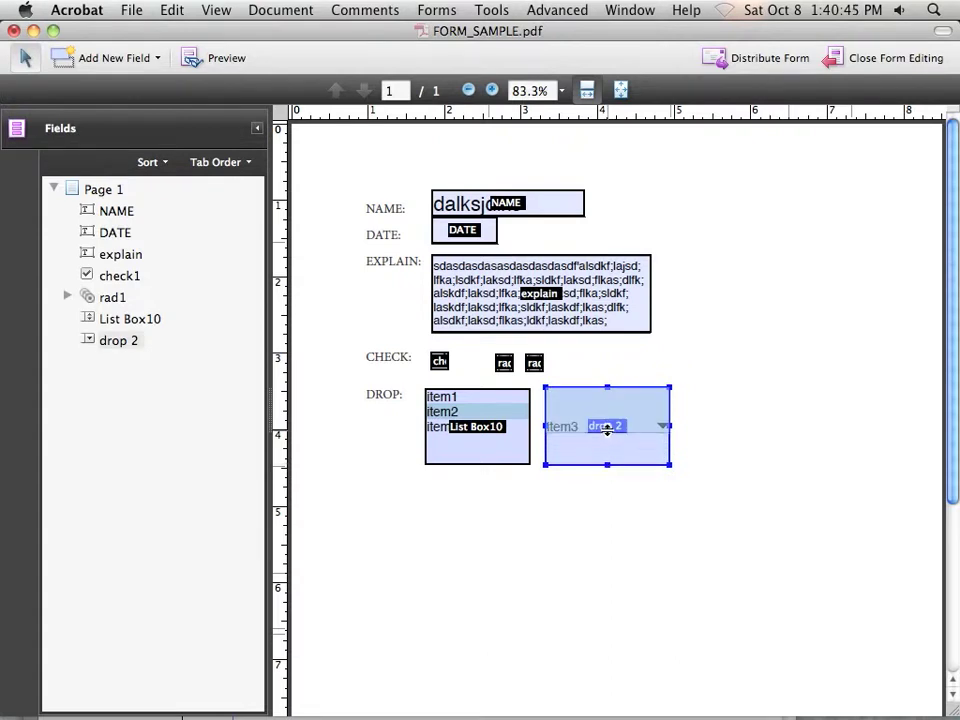
drag(609, 420, 609, 414)
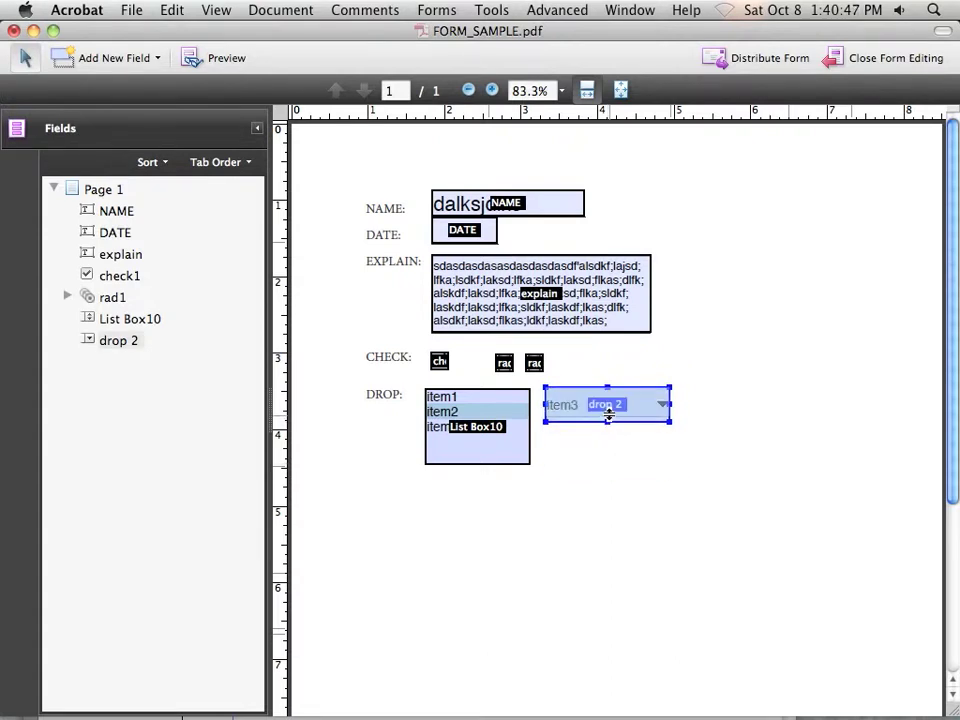
click(229, 58)
click(540, 553)
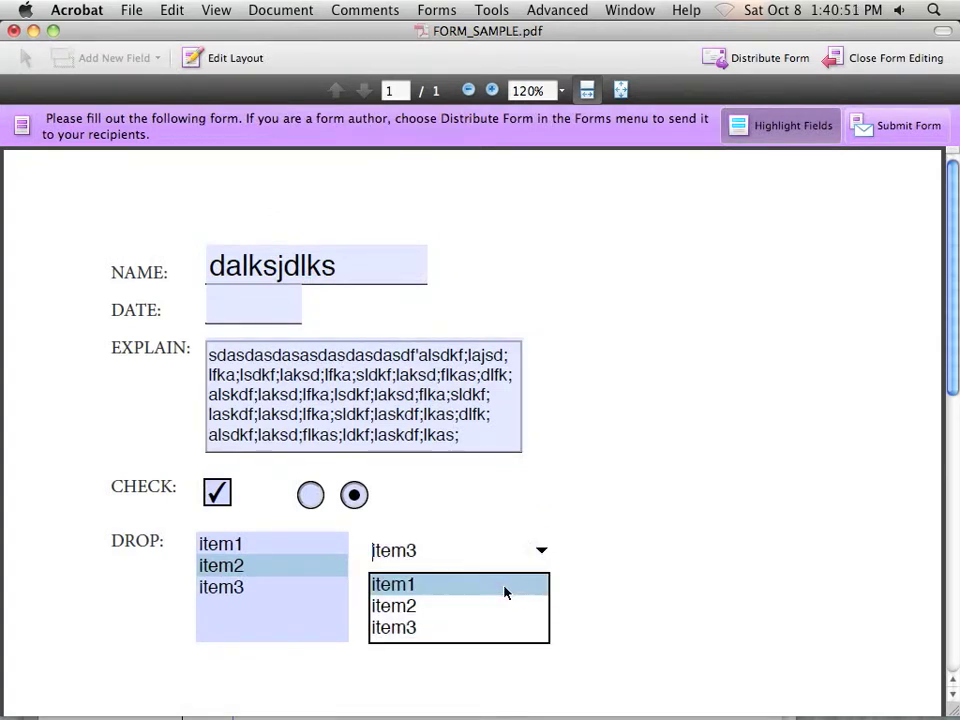
click(489, 627)
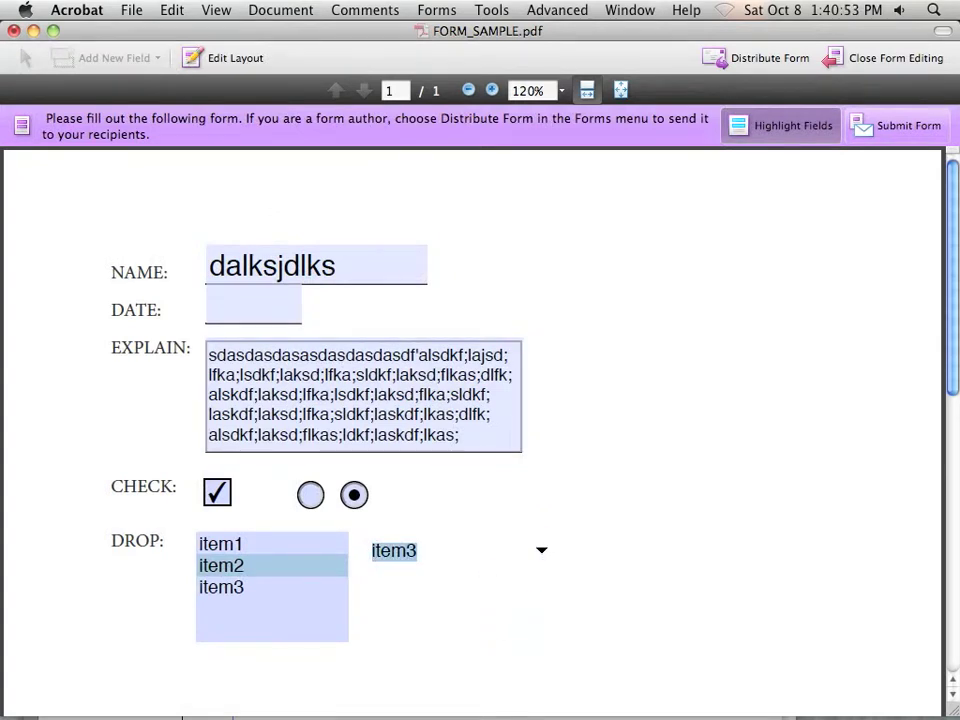
click(539, 553)
click(497, 604)
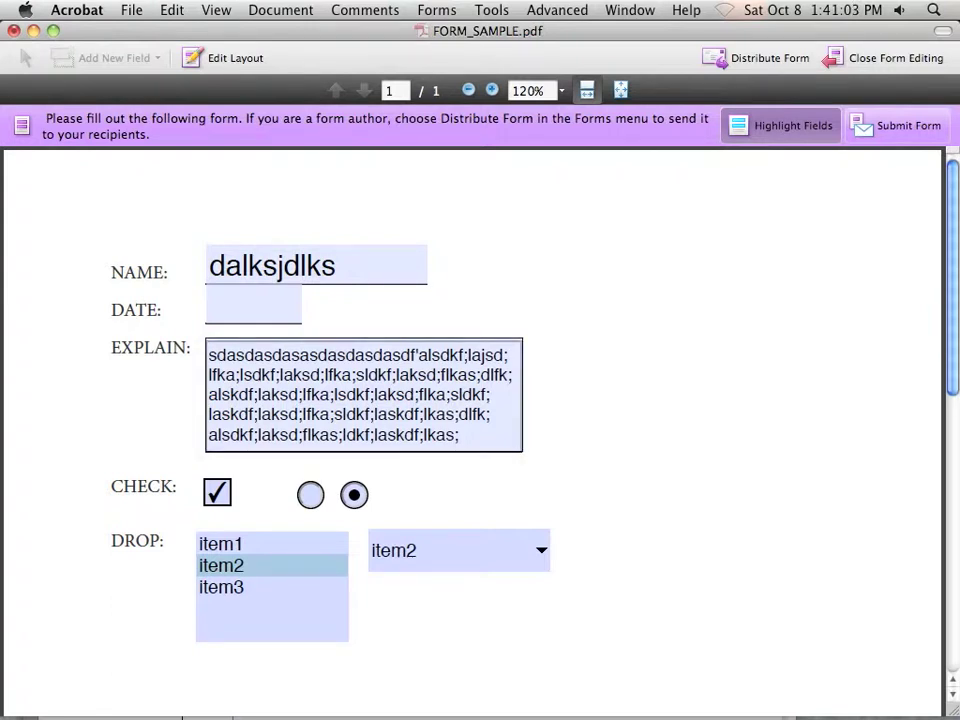
- Clear the trial text from the NAME and EXPLAIN fields and return to layout editing
drag(342, 267, 206, 267)
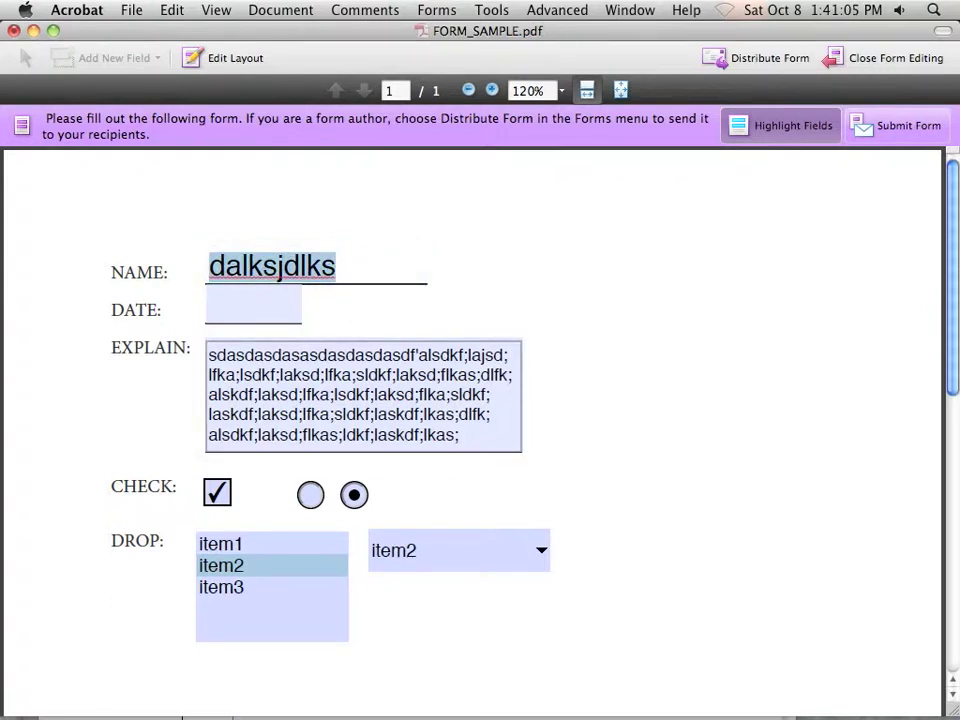
key(BackSpace)
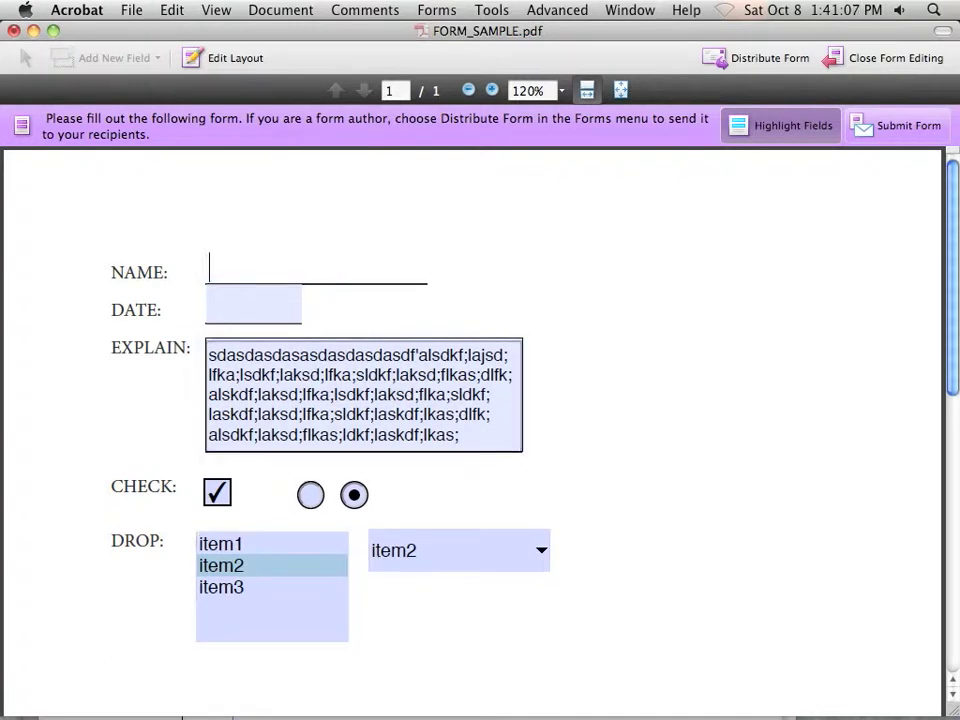
drag(464, 437, 208, 353)
key(BackSpace)
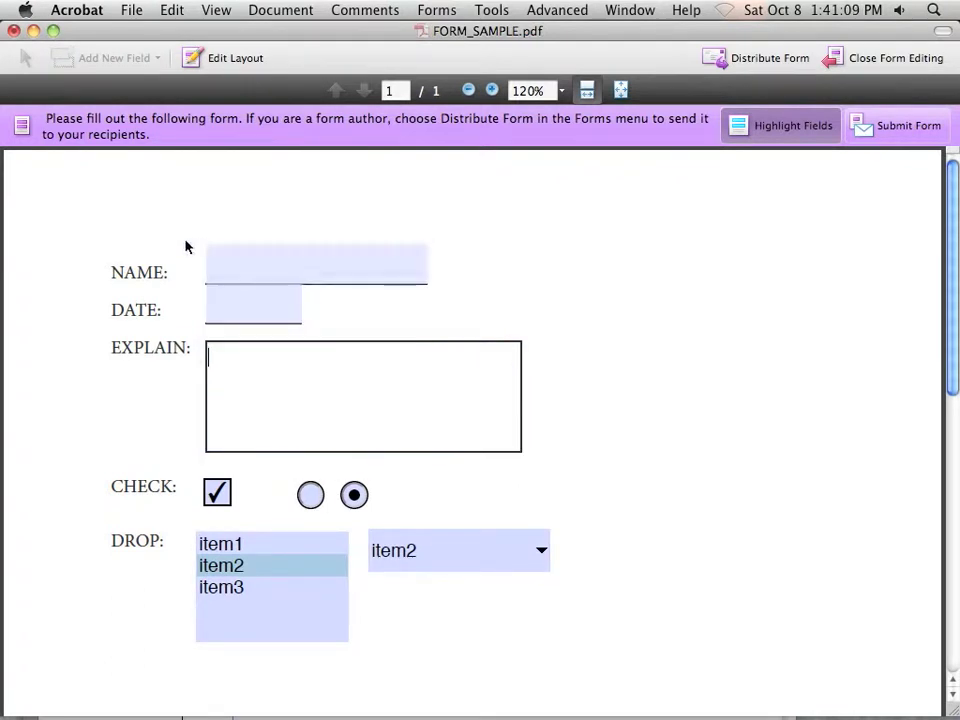
click(222, 58)
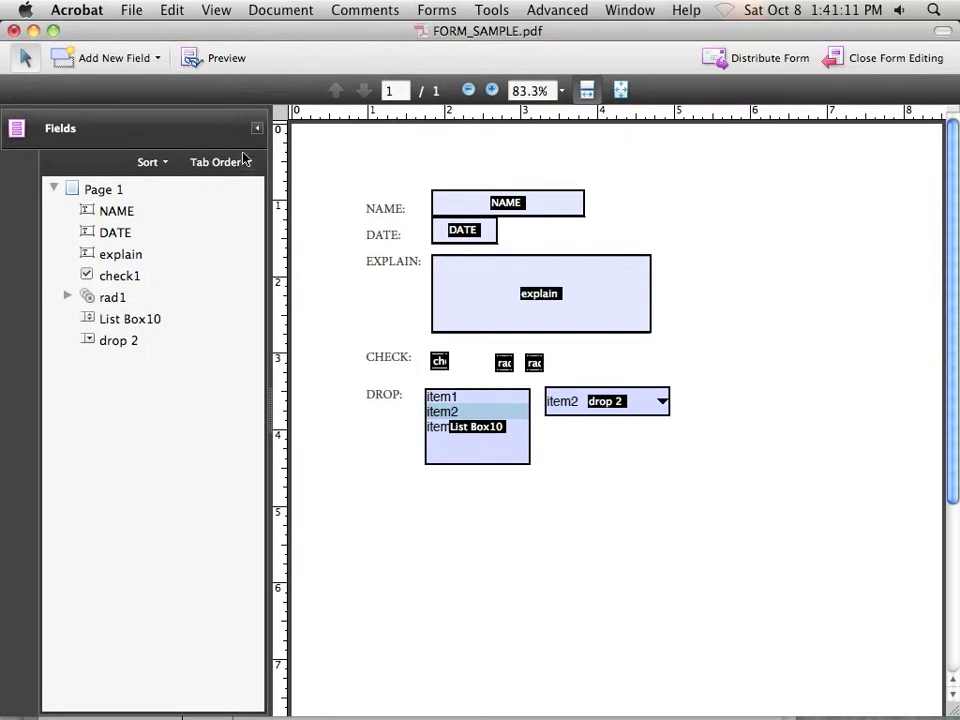
- Save a copy of the form on the Desktop as FORM_SAMPLE2 in Adobe PDF format
click(131, 10)
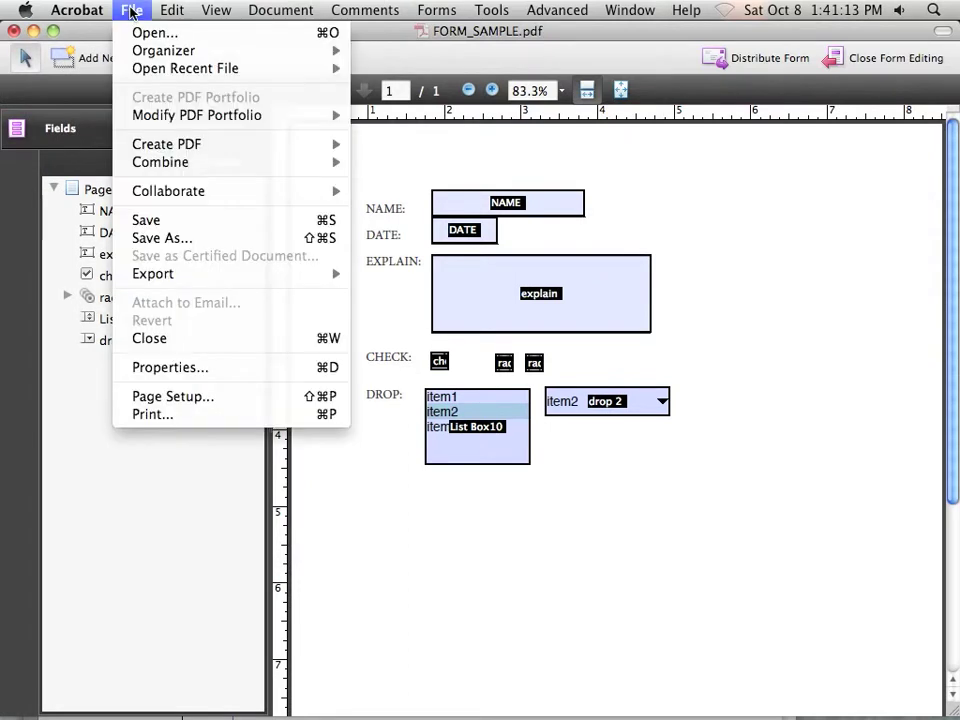
click(221, 238)
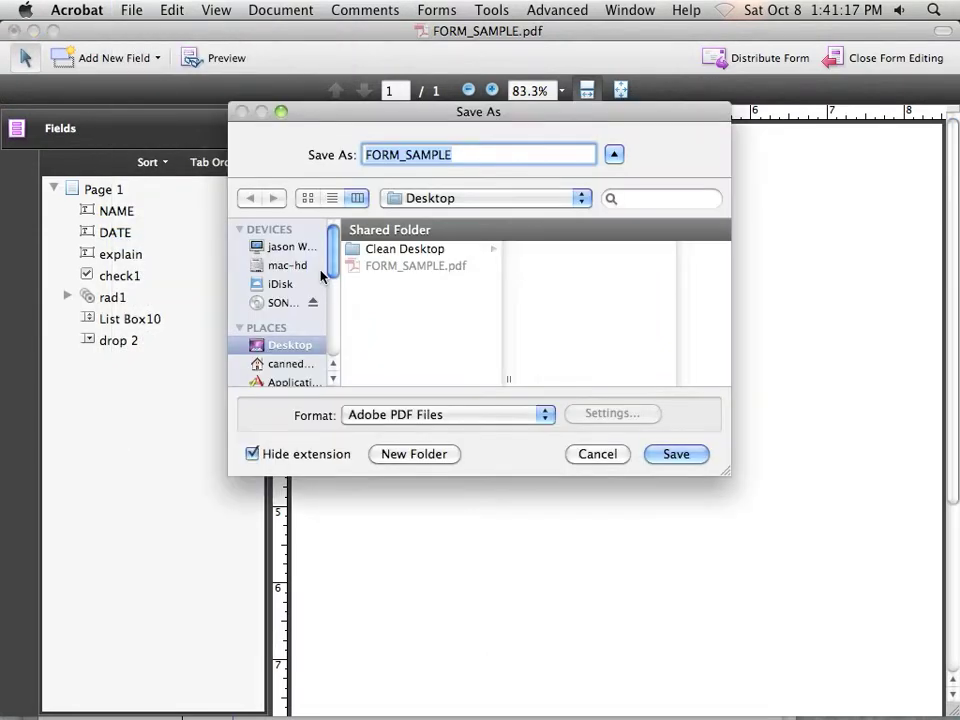
click(465, 159)
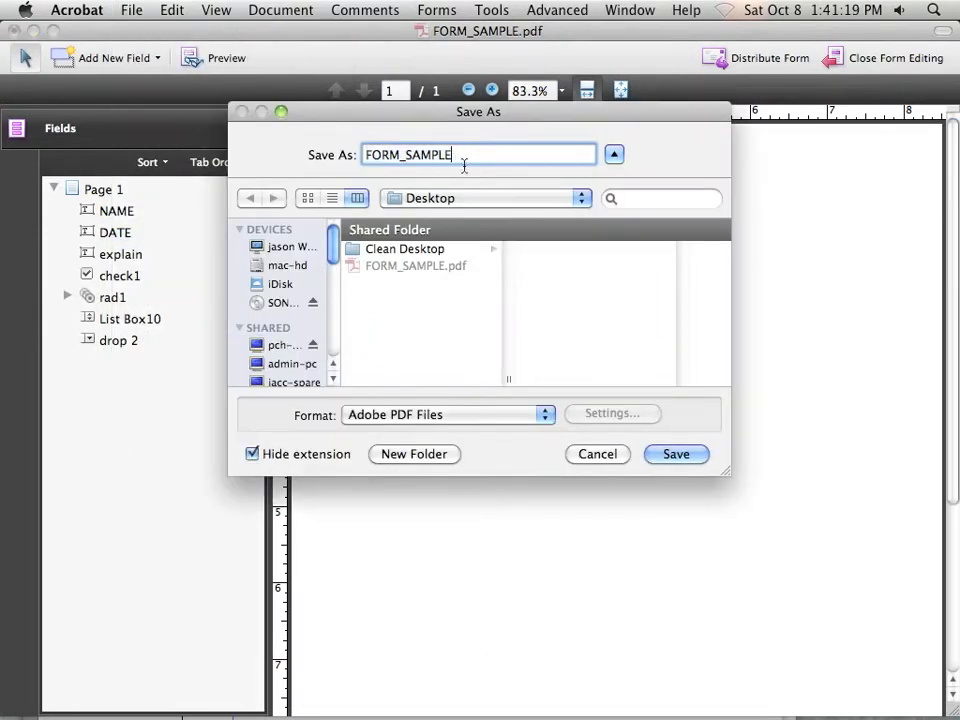
text(2)
click(658, 455)
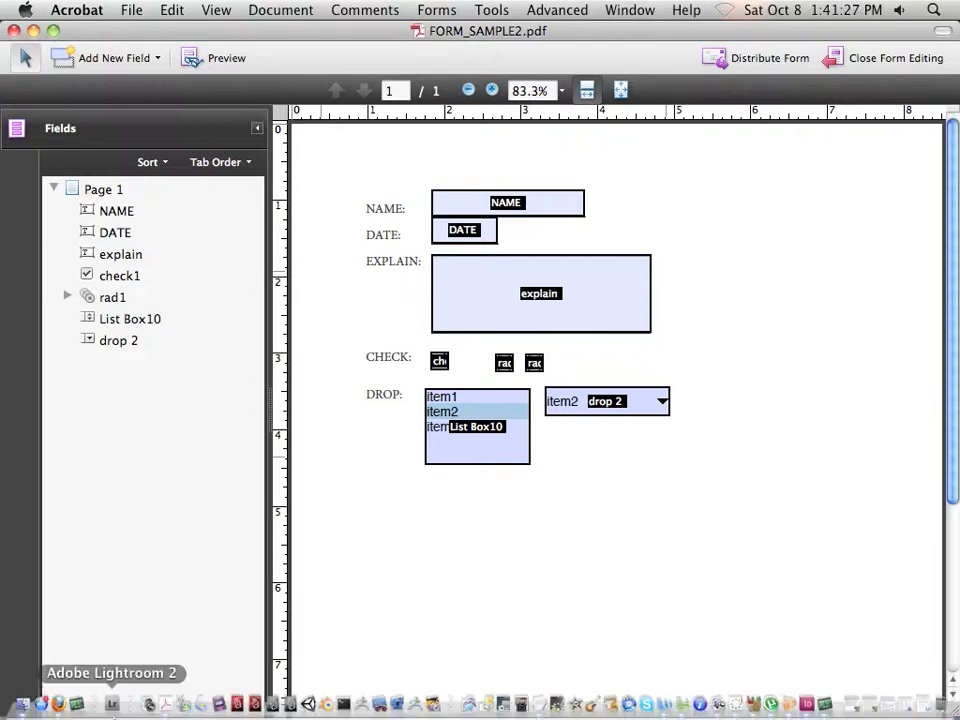
- Switch to Finder and select FORM_SAMPLE2.pdf in the Desktop folder
key(super+Tab)
key(super+Tab)
key(super+Tab)
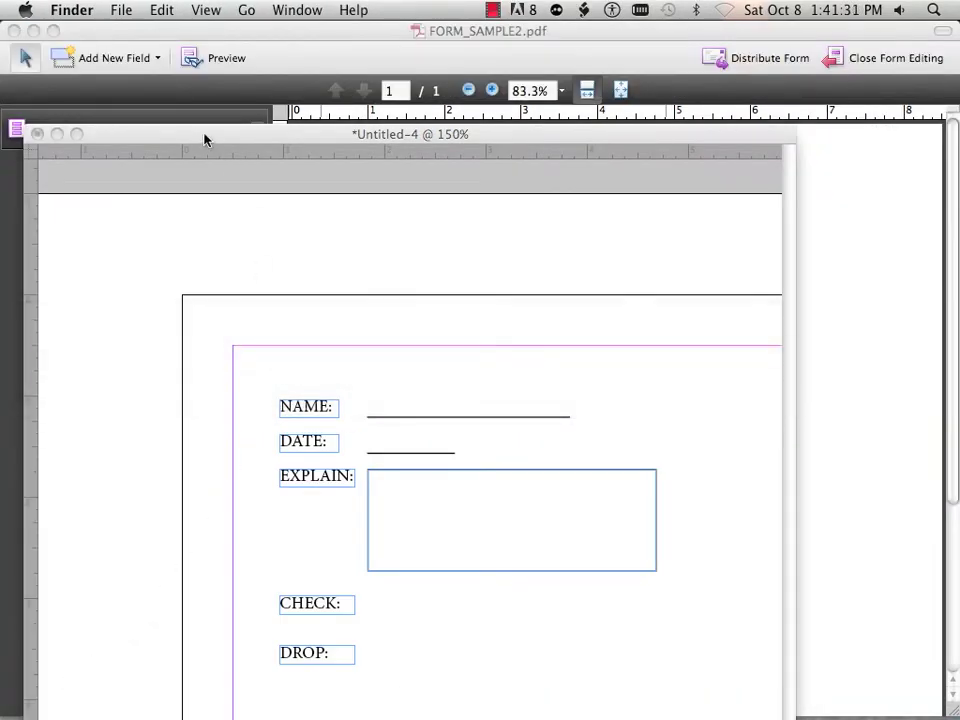
click(206, 137)
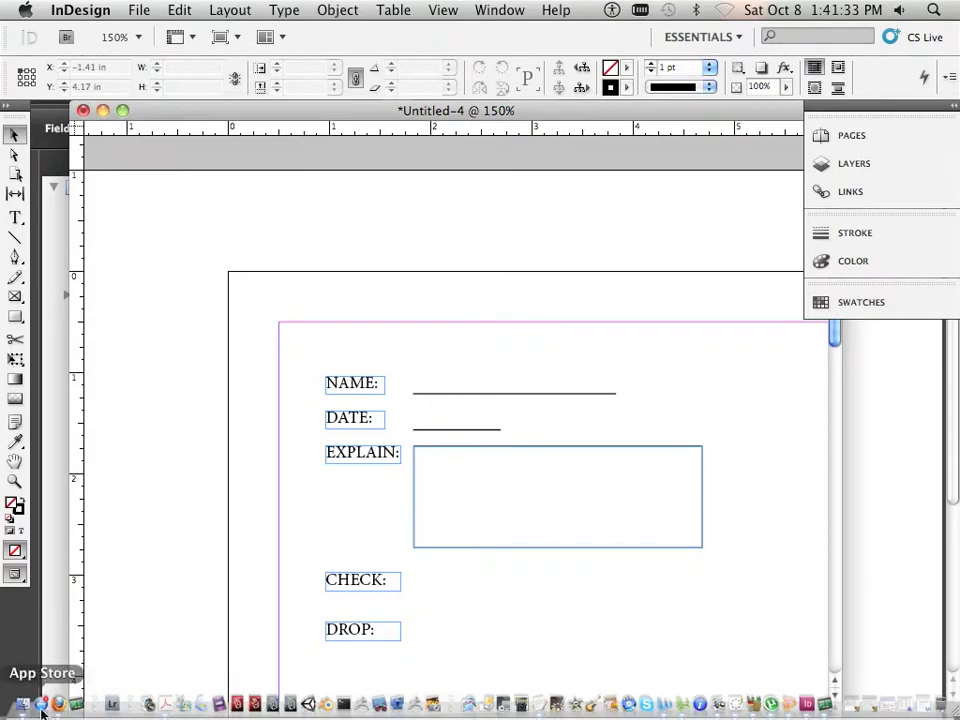
click(30, 705)
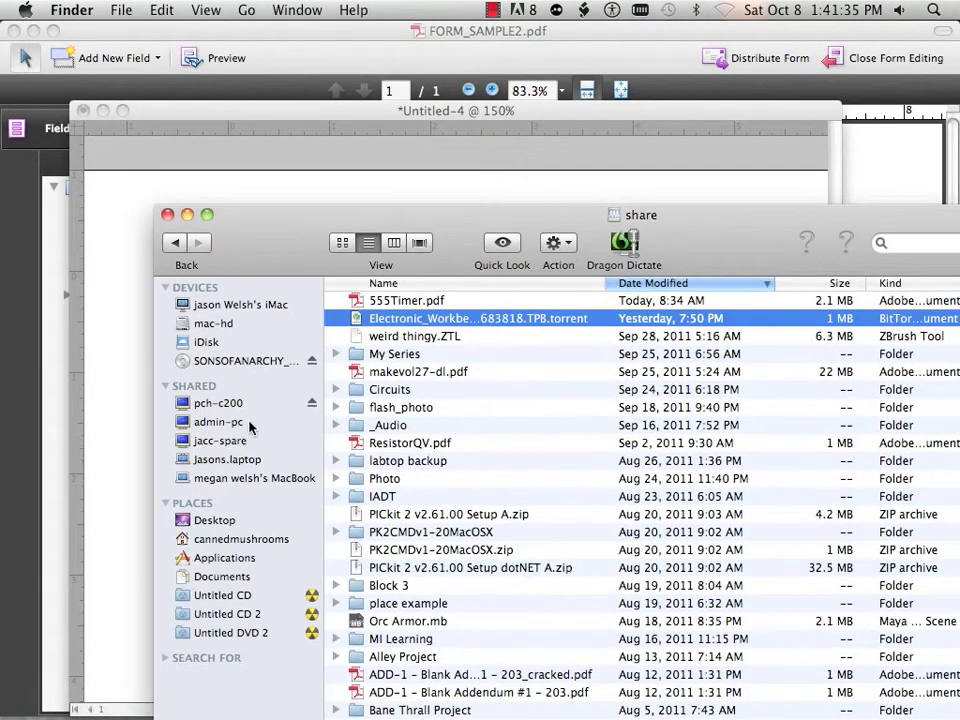
click(233, 520)
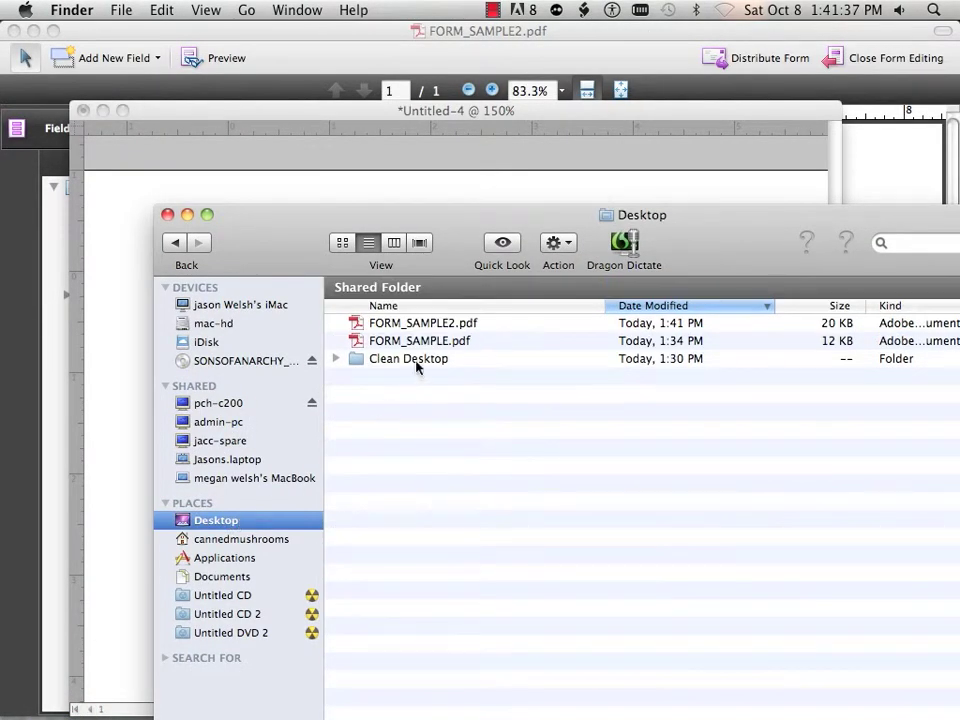
click(430, 323)
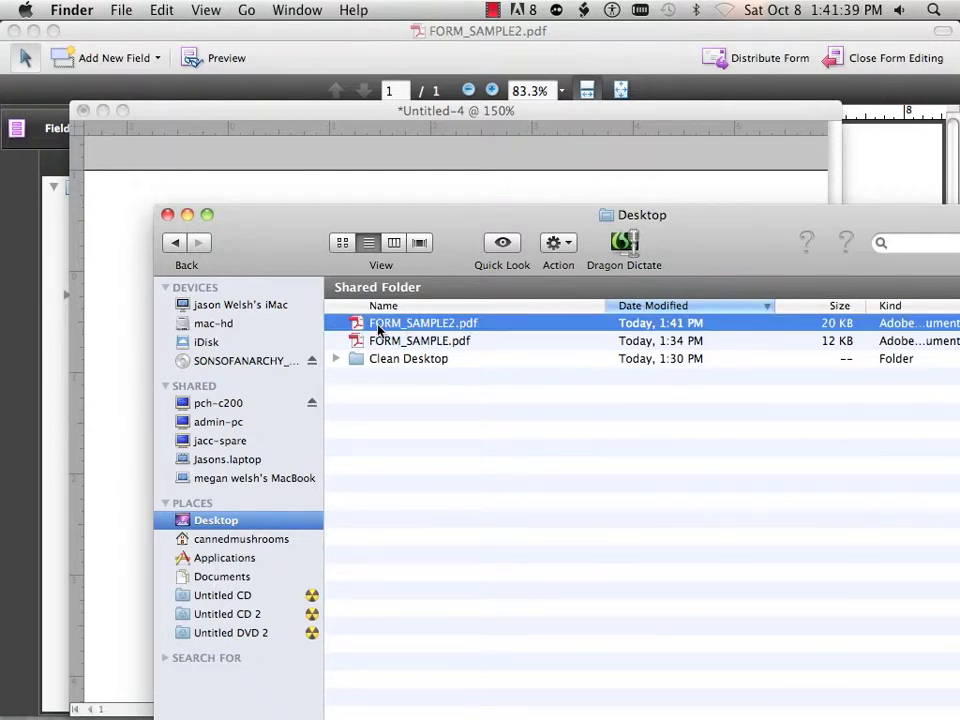
- Close the form open in editing mode and reopen FORM_SAMPLE2.pdf from the Desktop folder for filling in
double_click(378, 330)
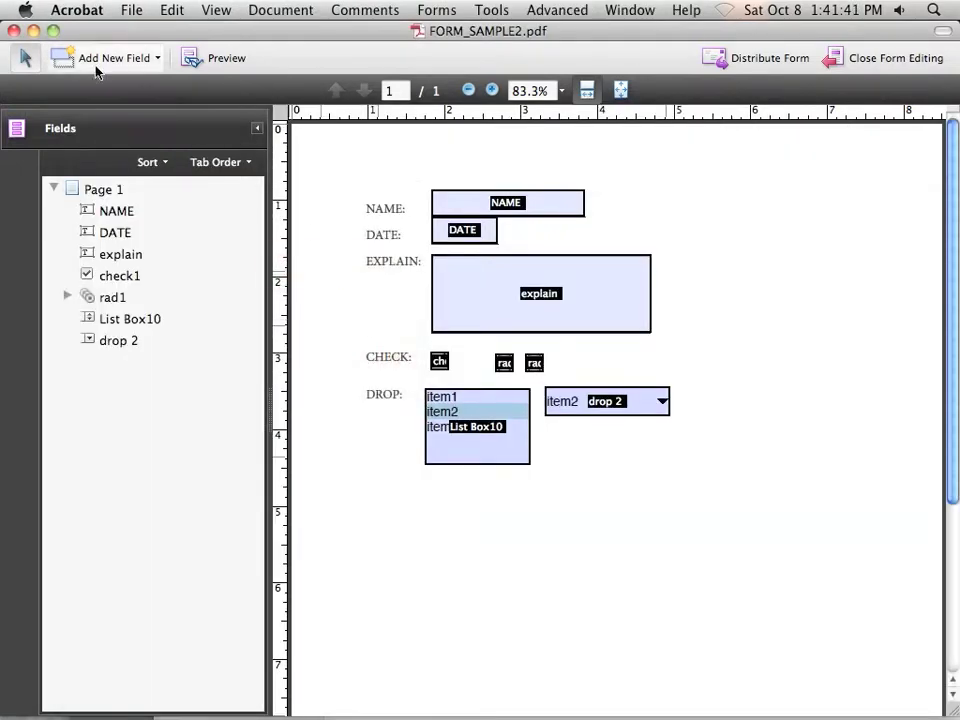
click(13, 30)
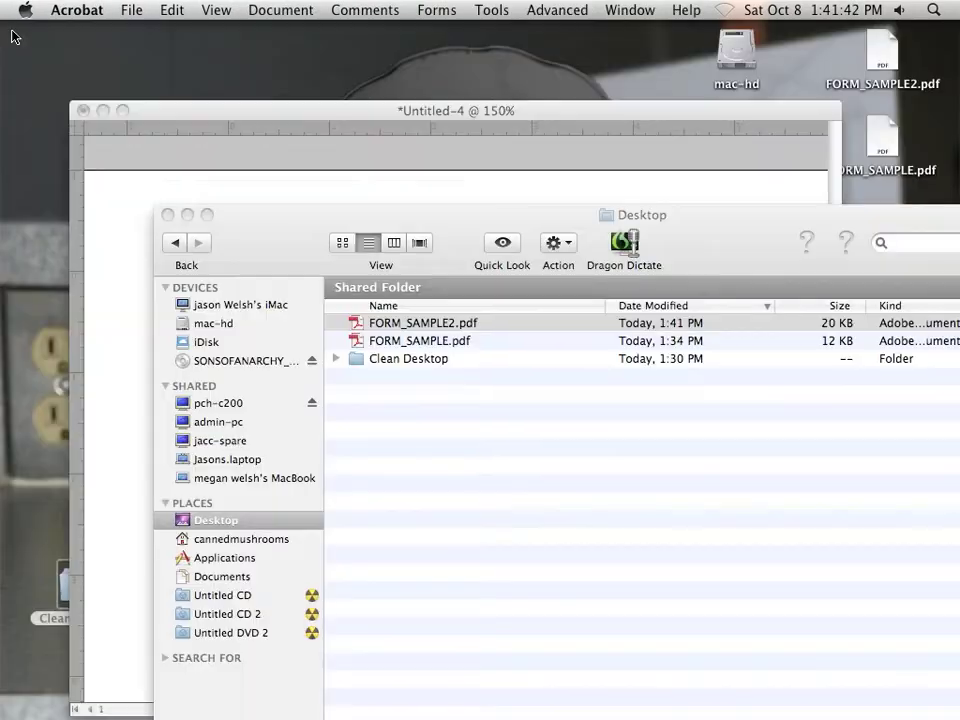
double_click(365, 323)
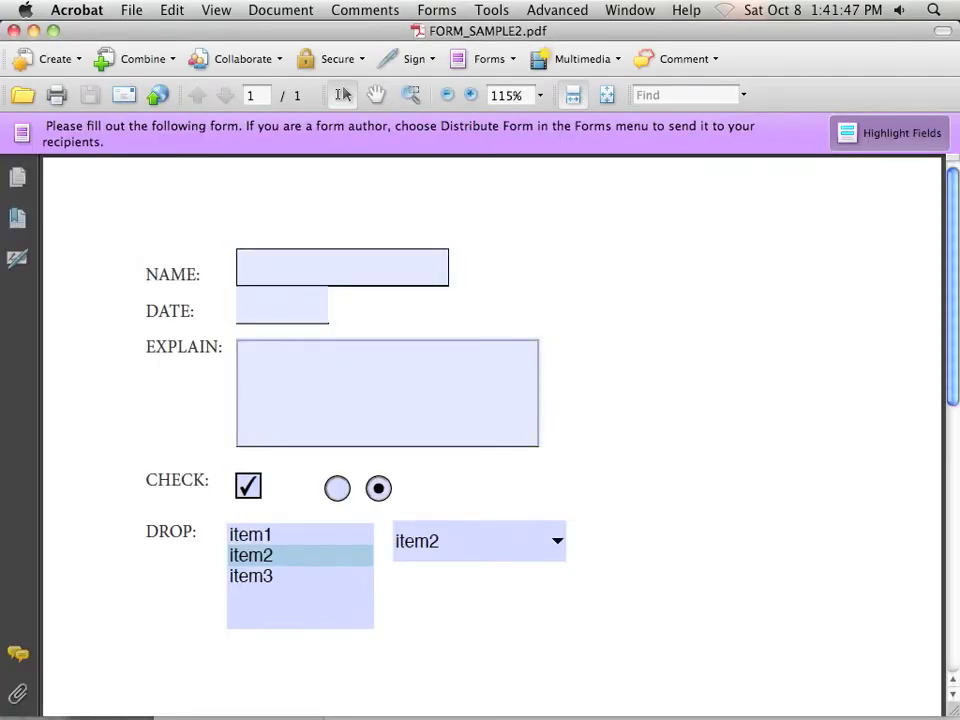
- Test the text fields by entering dasdasd in NAME and dasasdas in DATE
click(311, 268)
text(dasdasd)
key(Tab)
text(dasasdas)
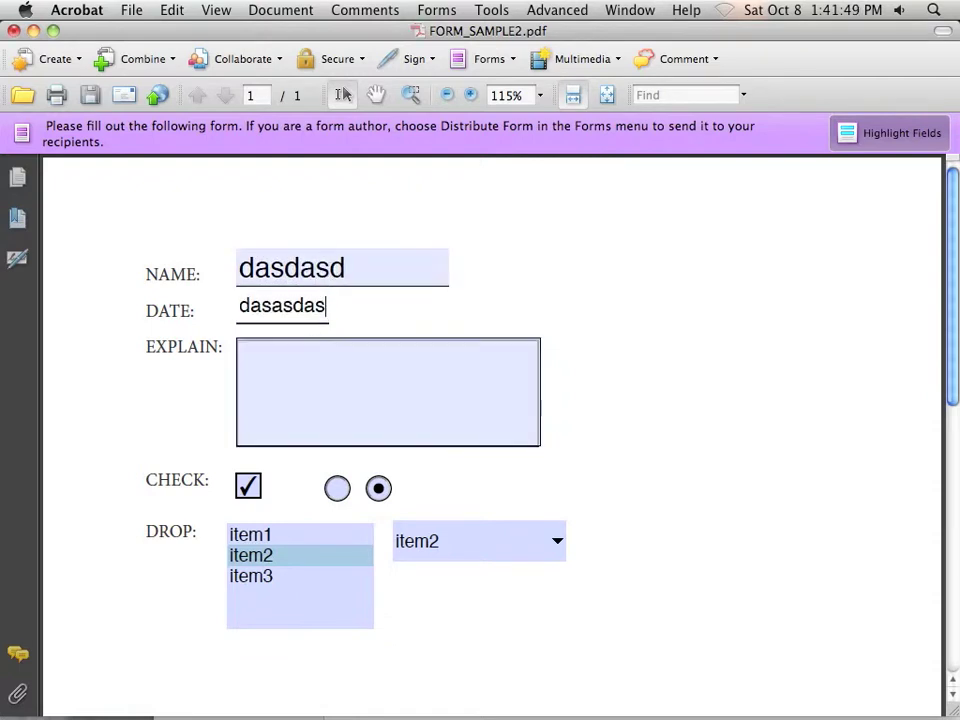
click(317, 392)
click(602, 280)
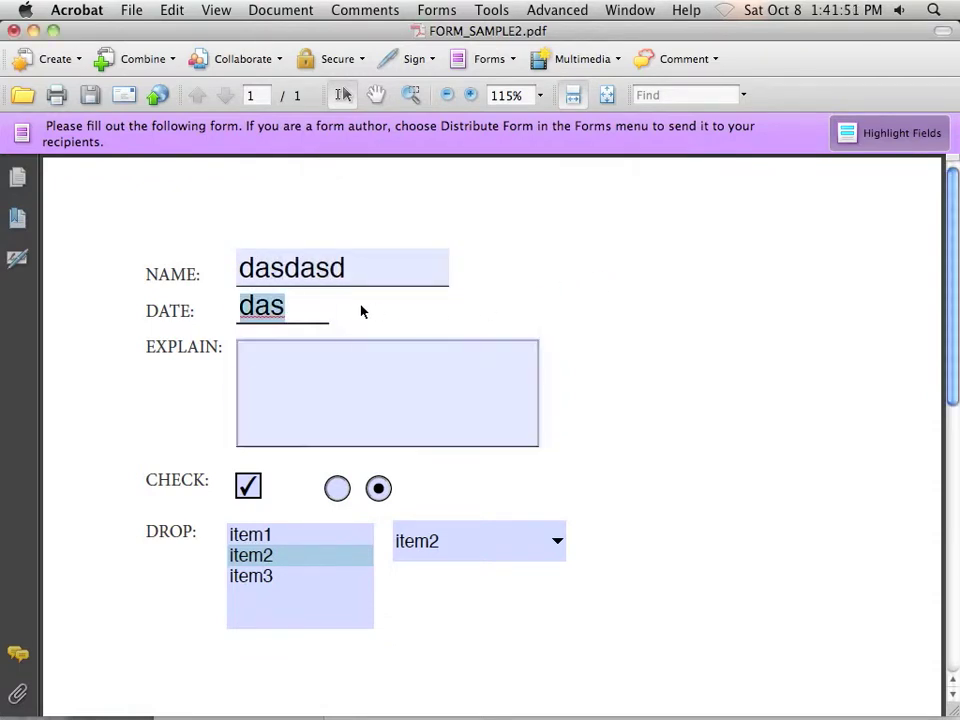
- Try a slash-separated sample date in the DATE field, change its month to 9, and move on to EXPLAIN
text(10)
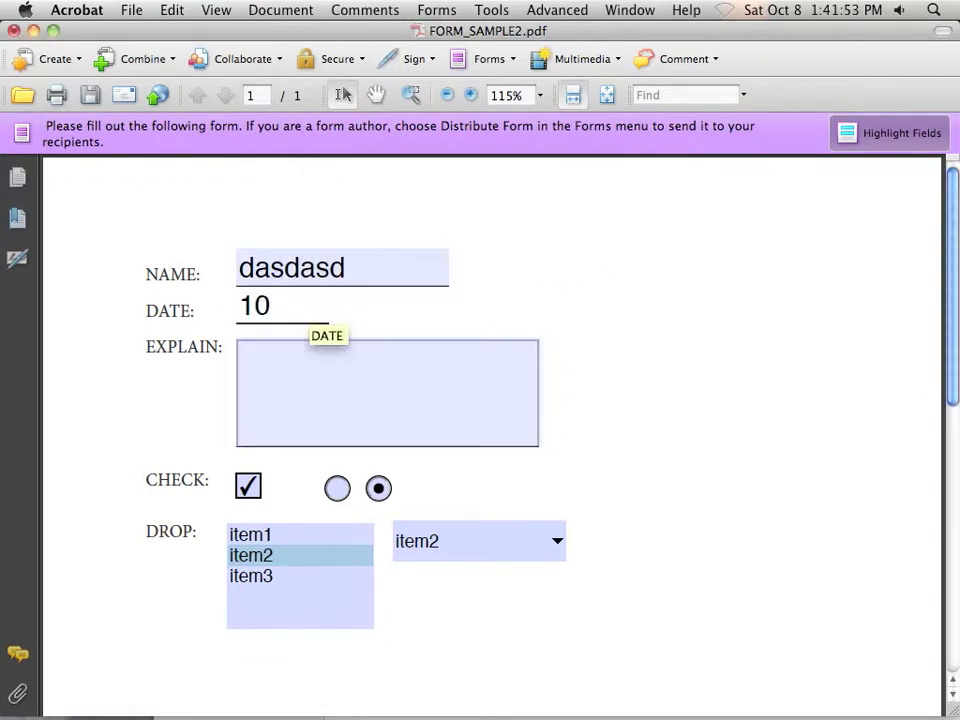
text(/3/78)
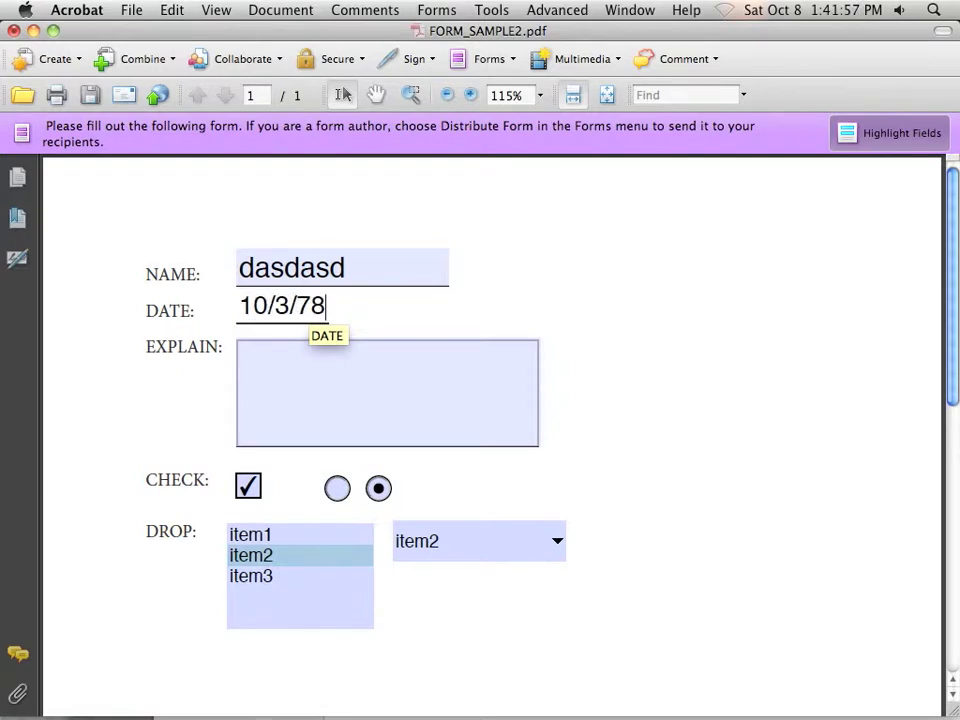
key(Tab)
click(277, 309)
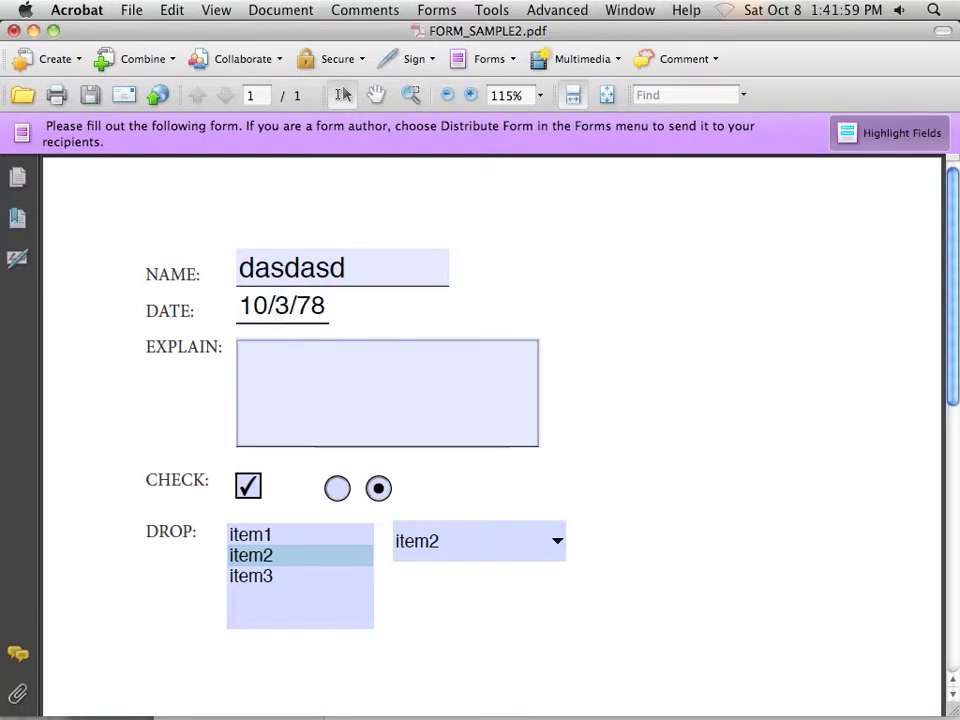
key(Tab)
key(shift+Tab)
double_click(268, 305)
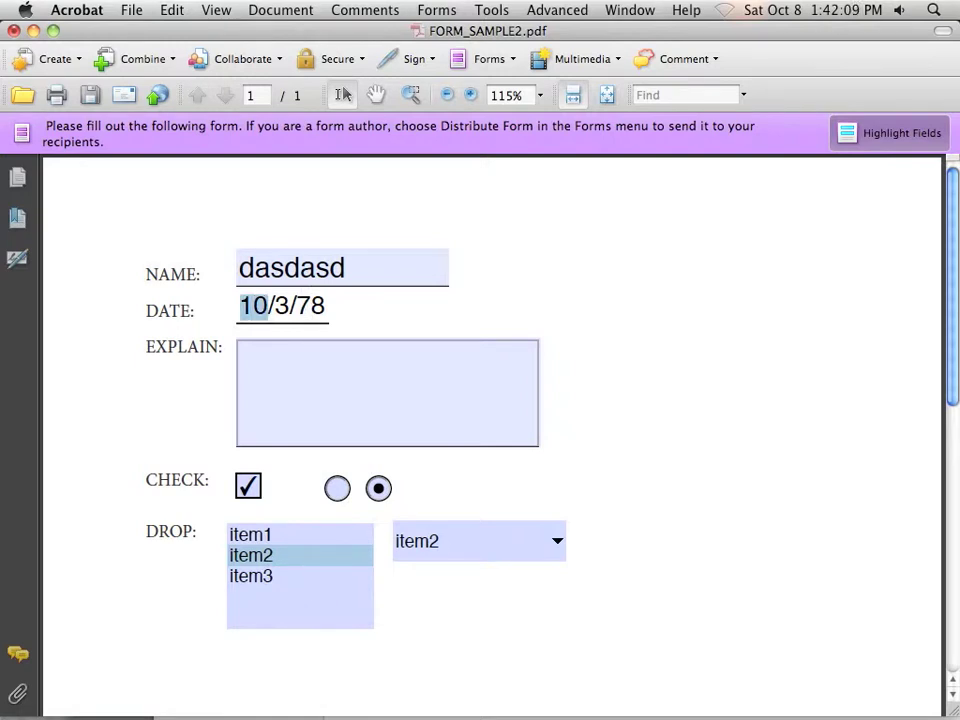
text(9)
key(Tab)
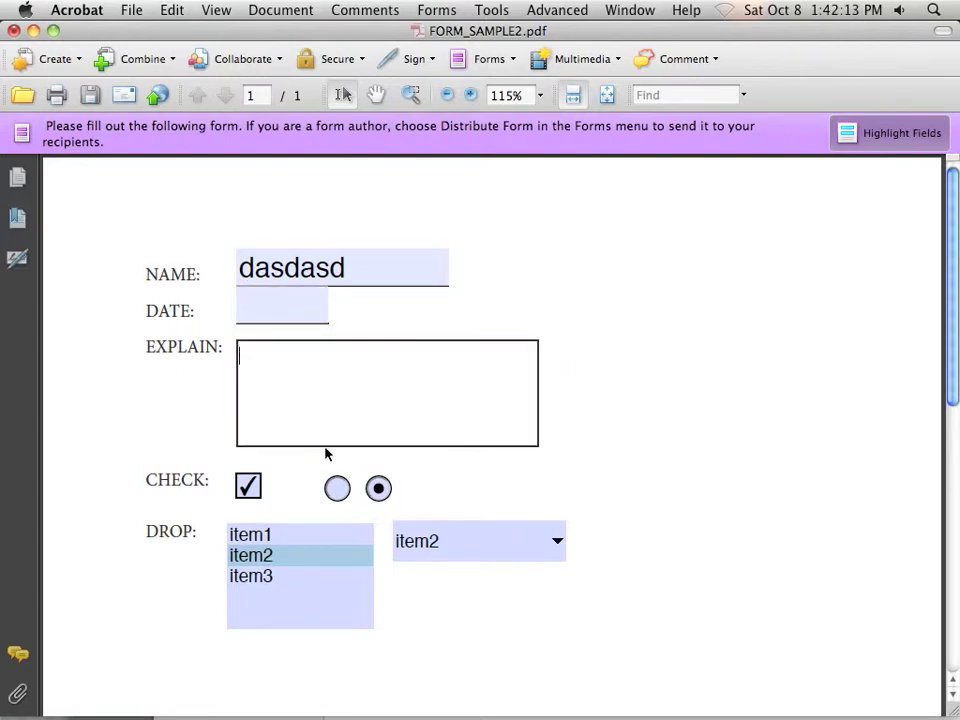
- Enter 67867t8tyutfyurtyurtyurty in the EXPLAIN field and test both radio buttons, ending on the second one
text(67867t8tyutfyurtyurtyurty)
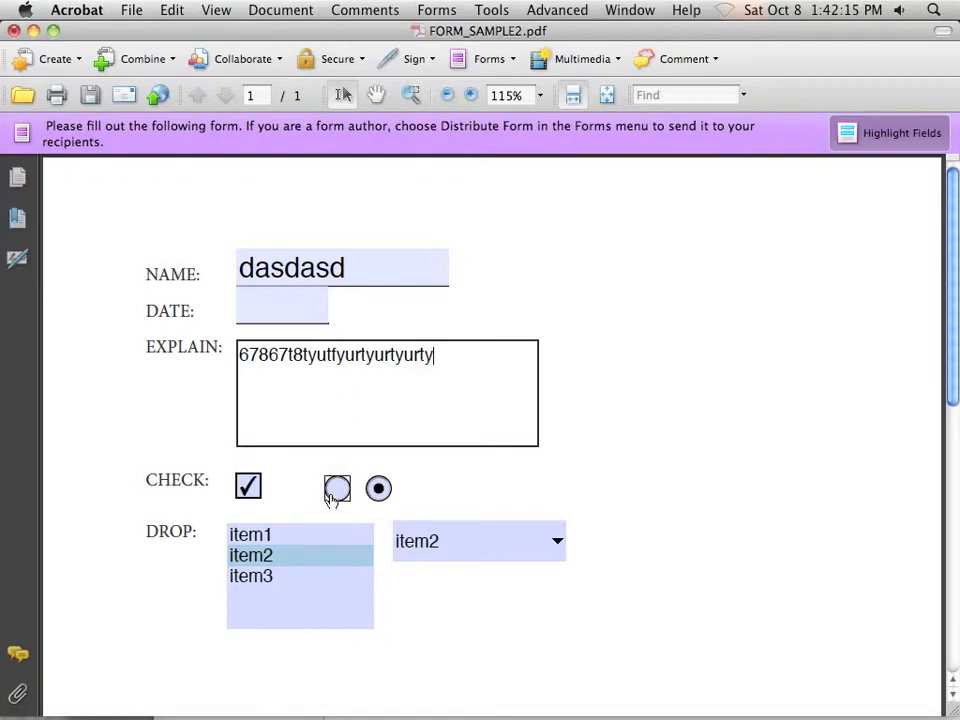
click(332, 494)
click(378, 490)
- Choose item3 in the list box and item1 in the drop 2 combo box
click(328, 580)
key(Tab)
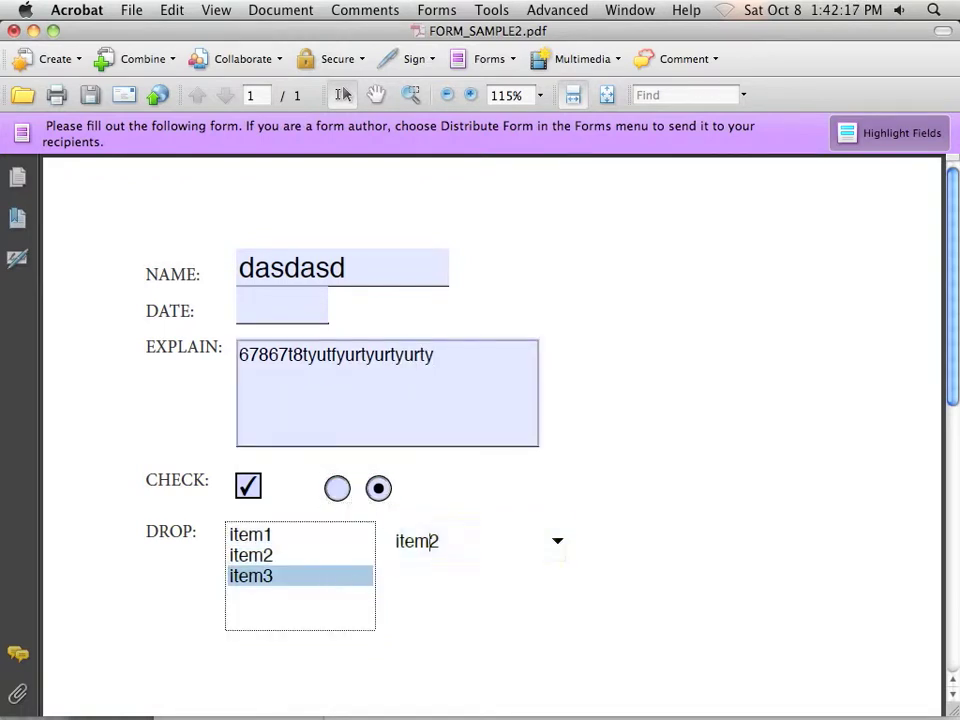
click(557, 541)
click(538, 576)
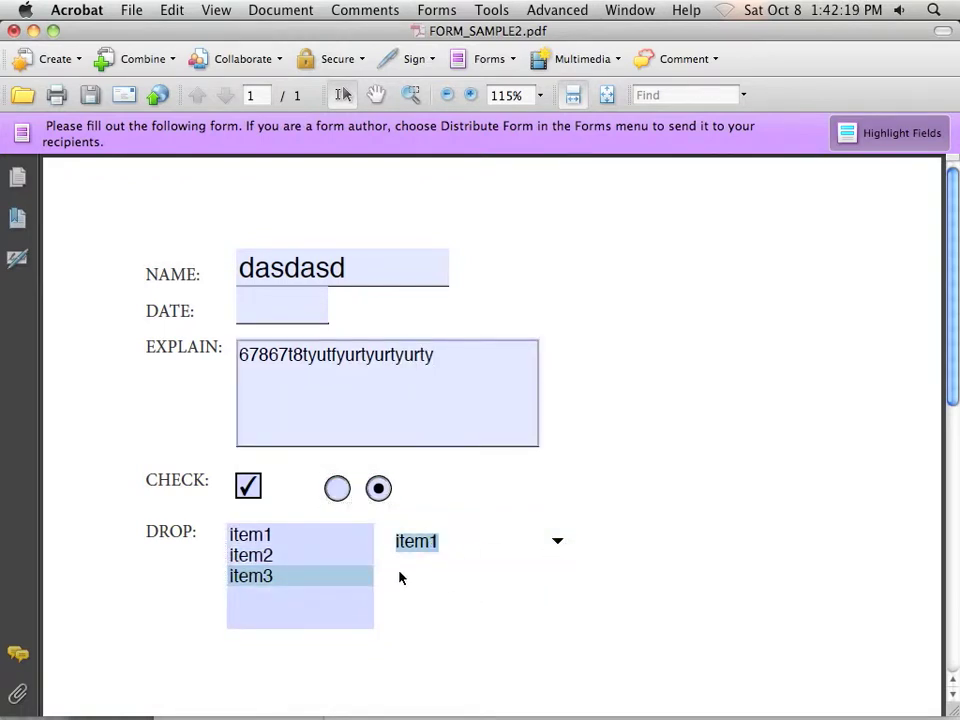
- Uncheck the CHECK box and replace the NAME entry with a long sample string of repeated yurty letters
click(249, 485)
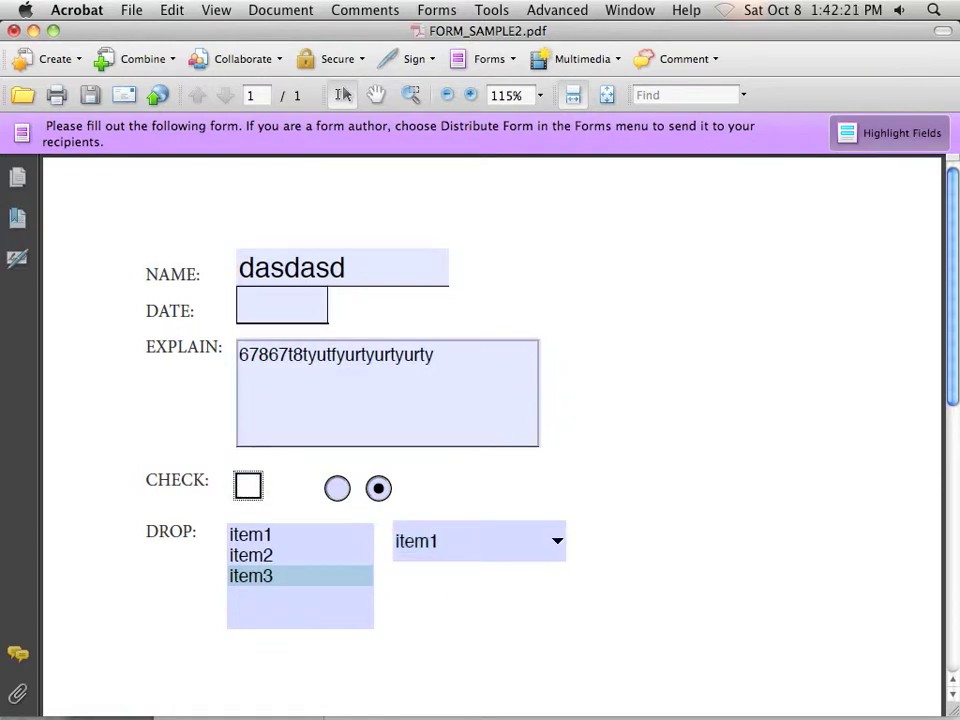
drag(331, 268, 237, 268)
text(yrty)
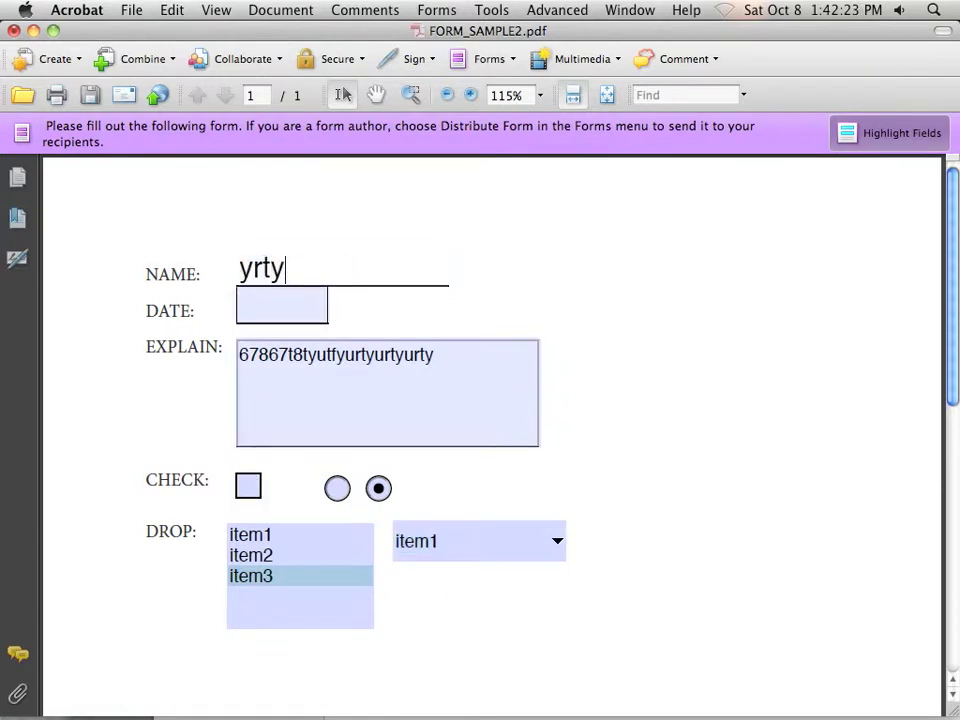
text(rtyurtyurtyurtyurtyrtyur)
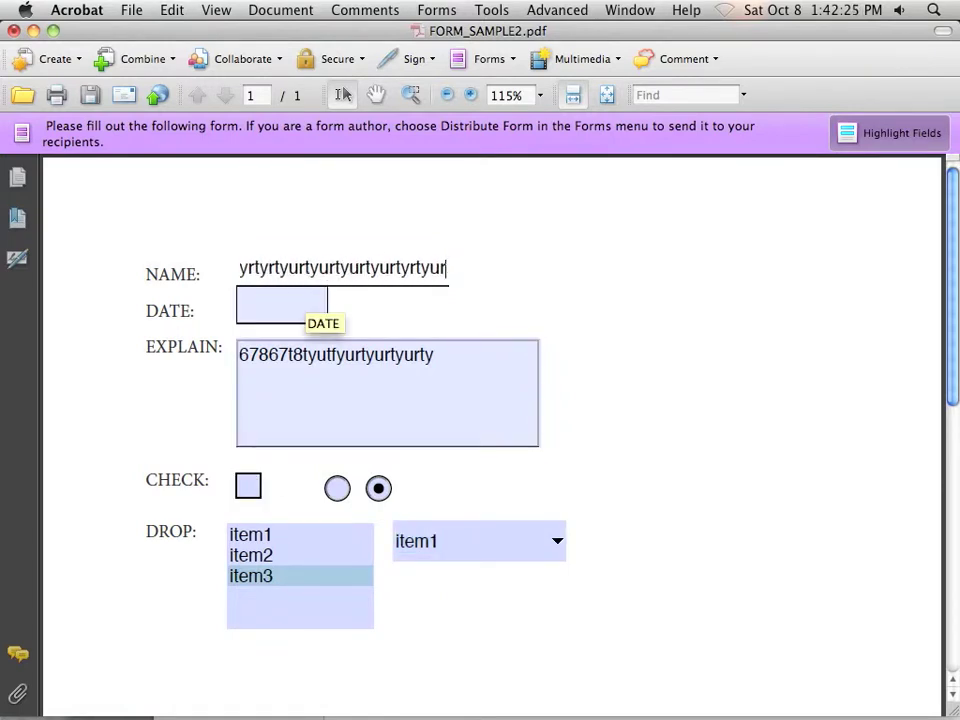
text(tyurtyurty)
click(485, 10)
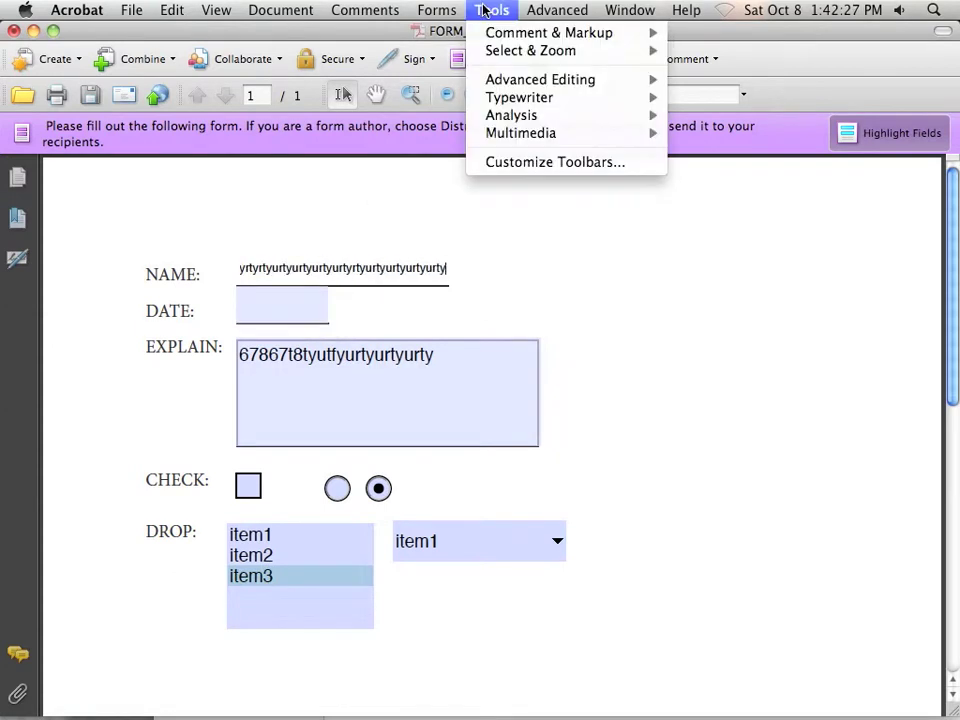
mouse_move(447, 10)
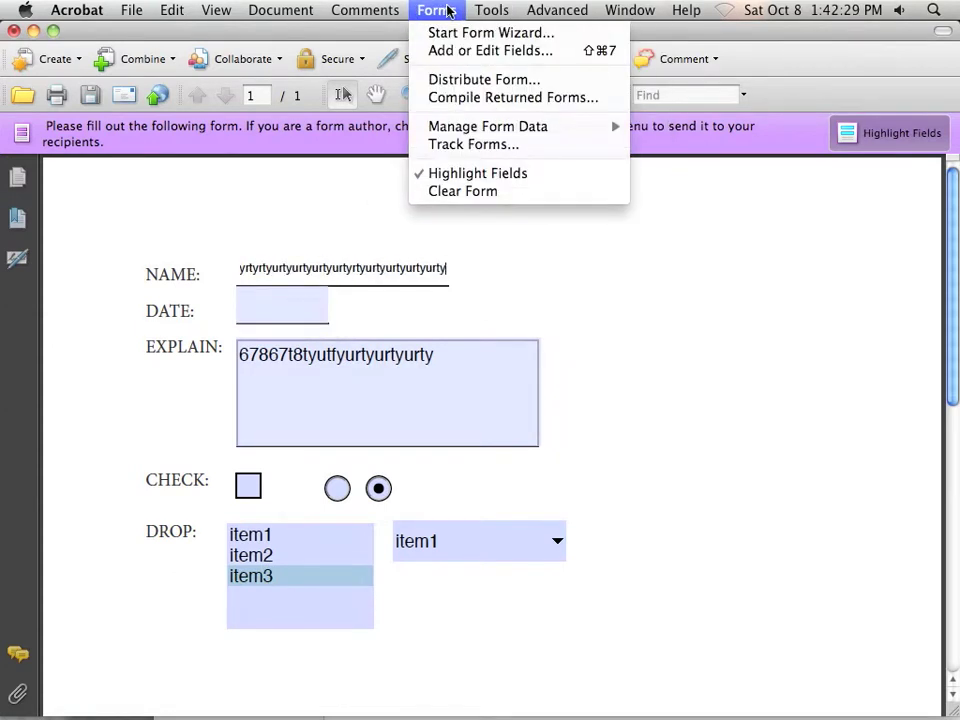
mouse_move(540, 14)
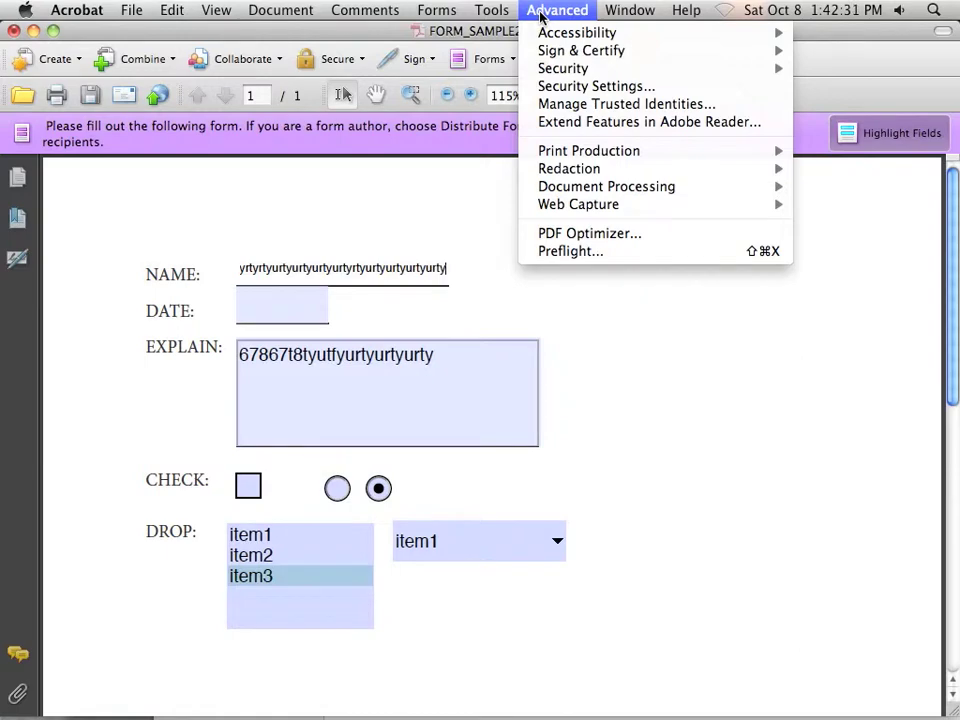
mouse_move(622, 18)
click(172, 40)
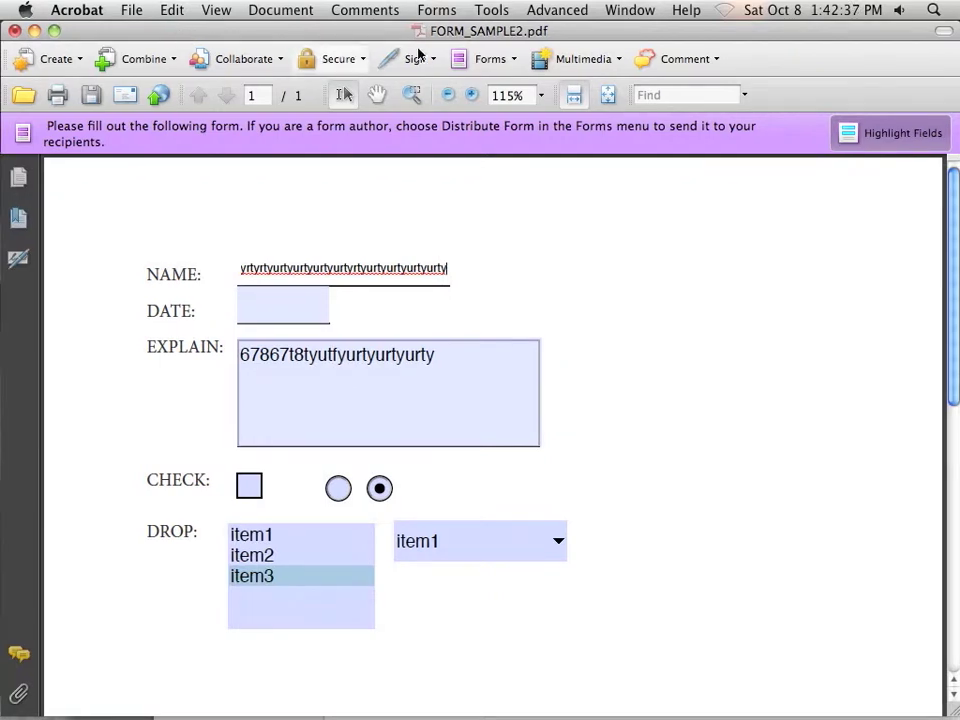
click(506, 62)
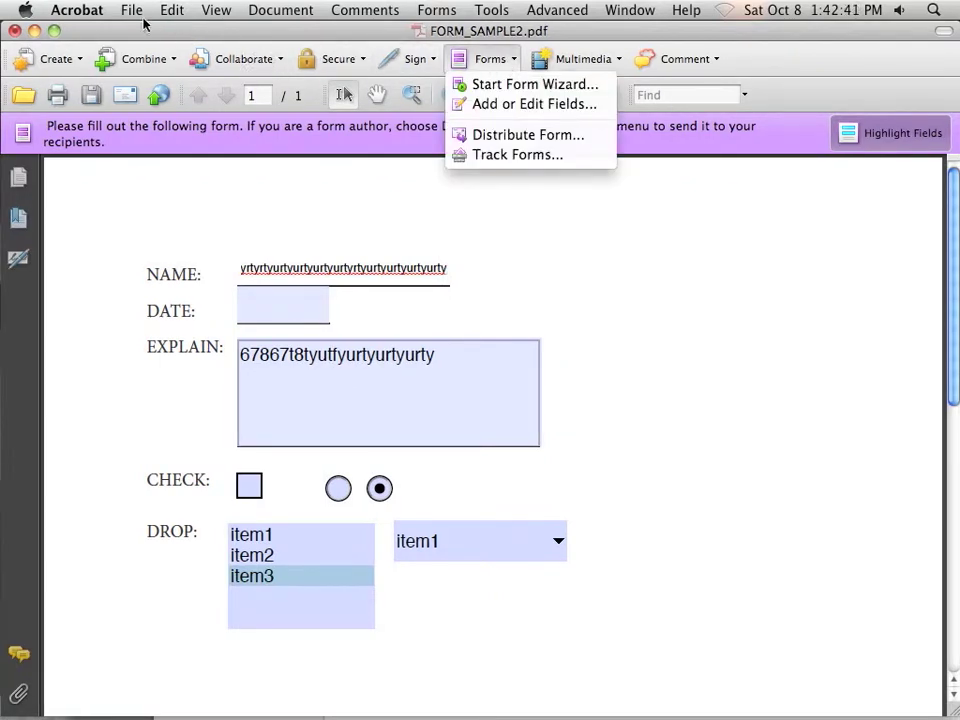
- Return the form to field editing with Add or Edit Fields
click(421, 12)
click(423, 12)
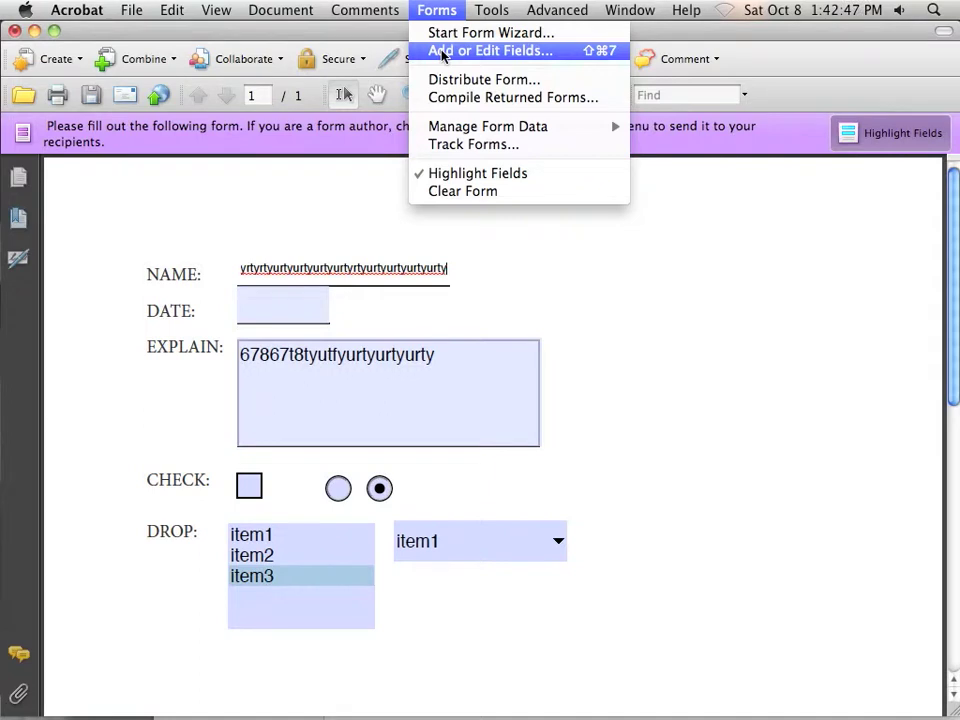
click(443, 51)
- Widen the DATE field by extending its right edge, making it about 1.15 in wide
click(557, 331)
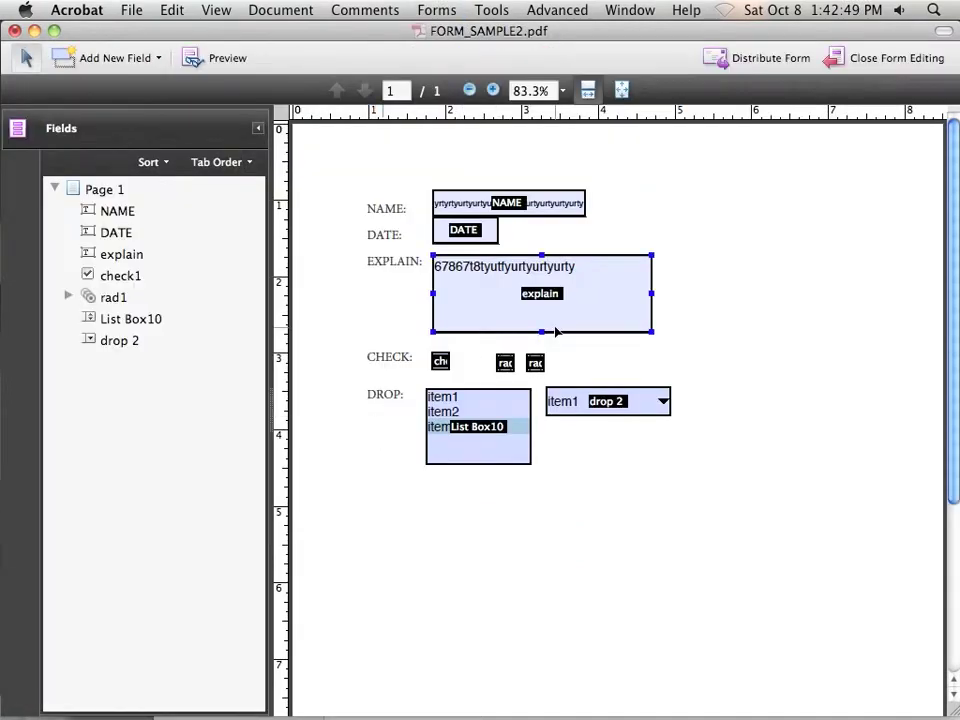
click(505, 362)
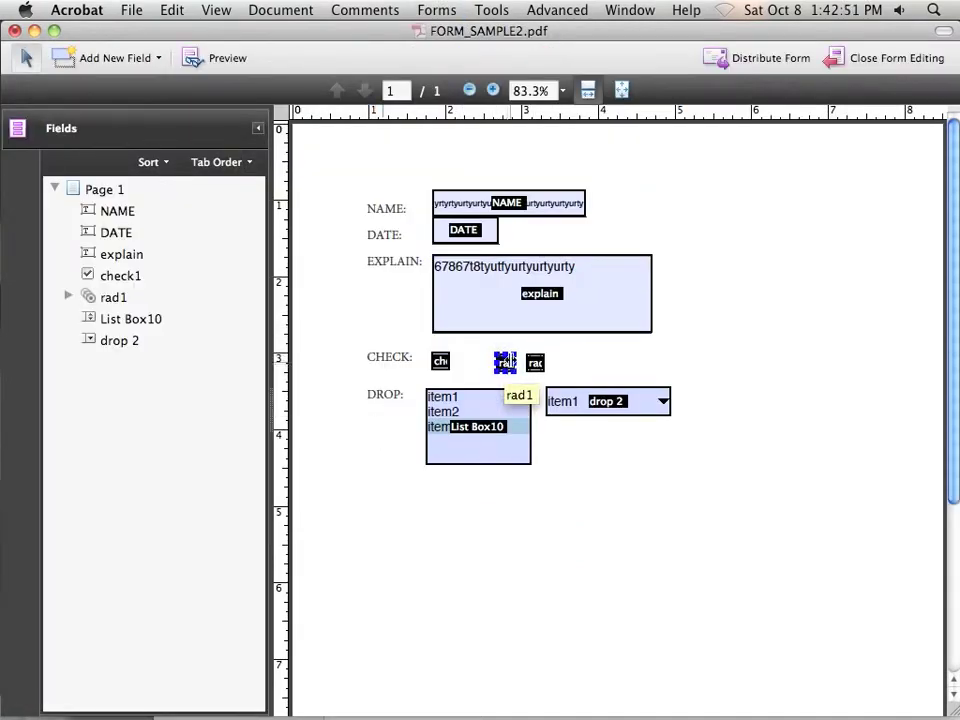
double_click(464, 230)
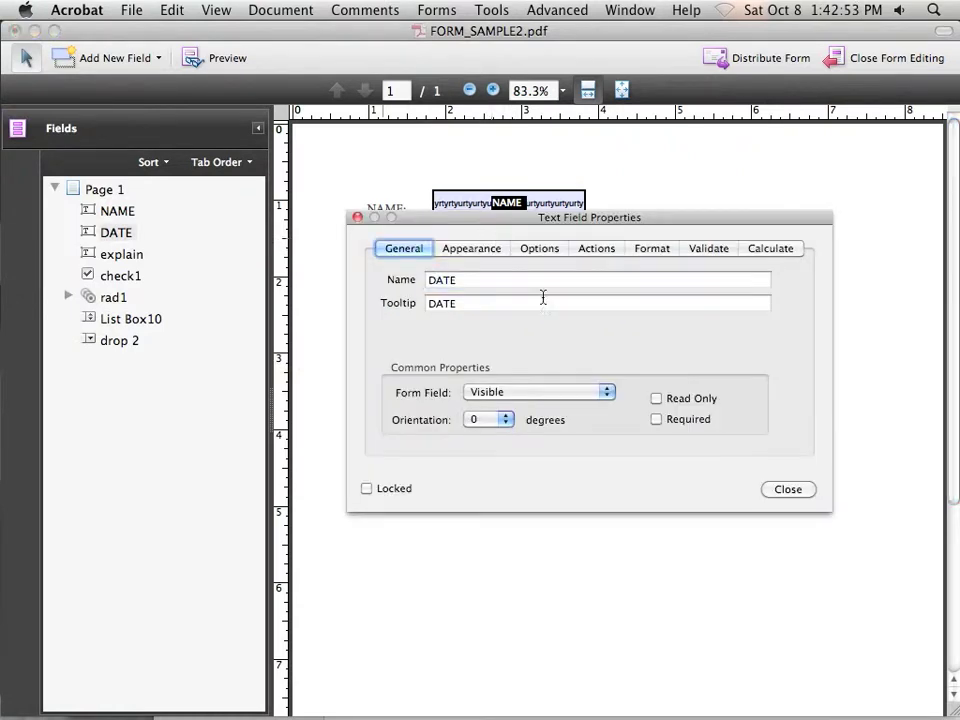
click(786, 488)
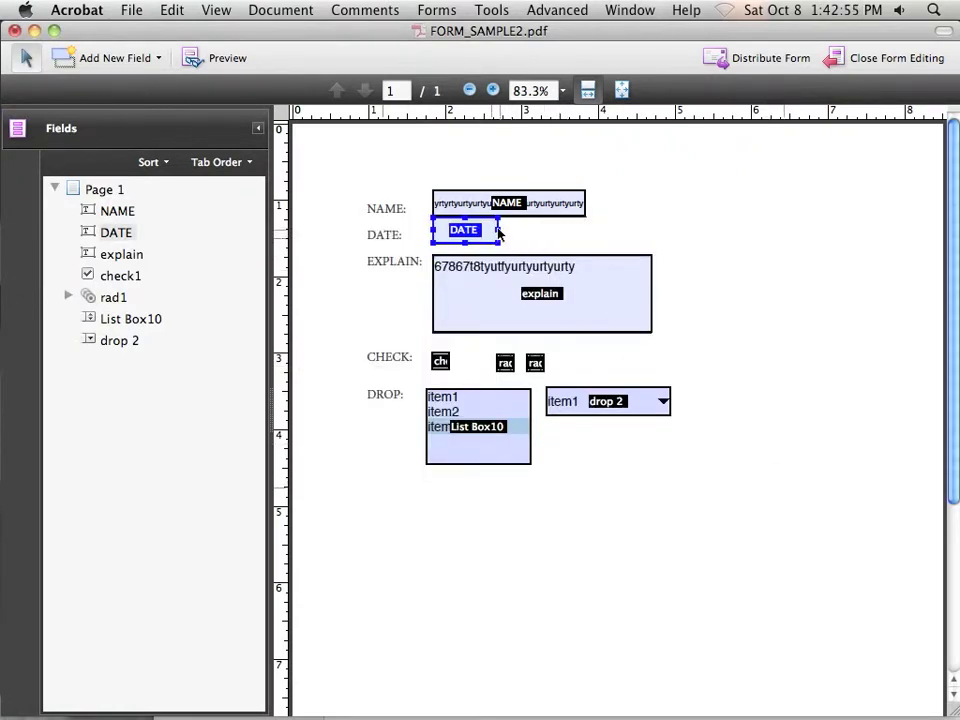
drag(499, 232, 514, 236)
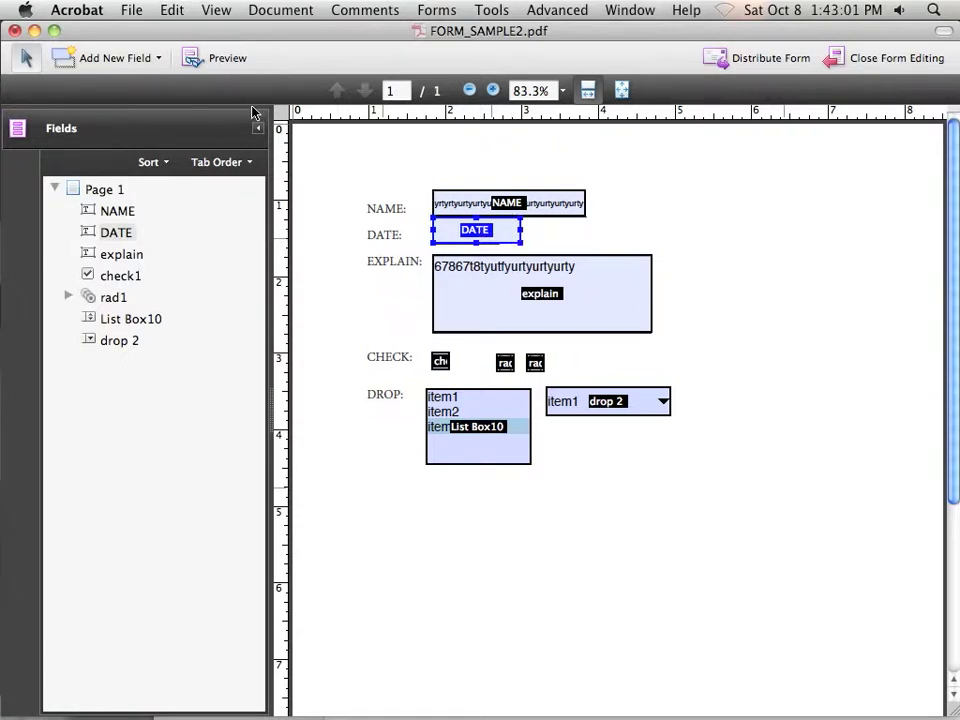
- Save and close the edited form, and reopen FORM_SAMPLE2.pdf from the Desktop folder
click(132, 11)
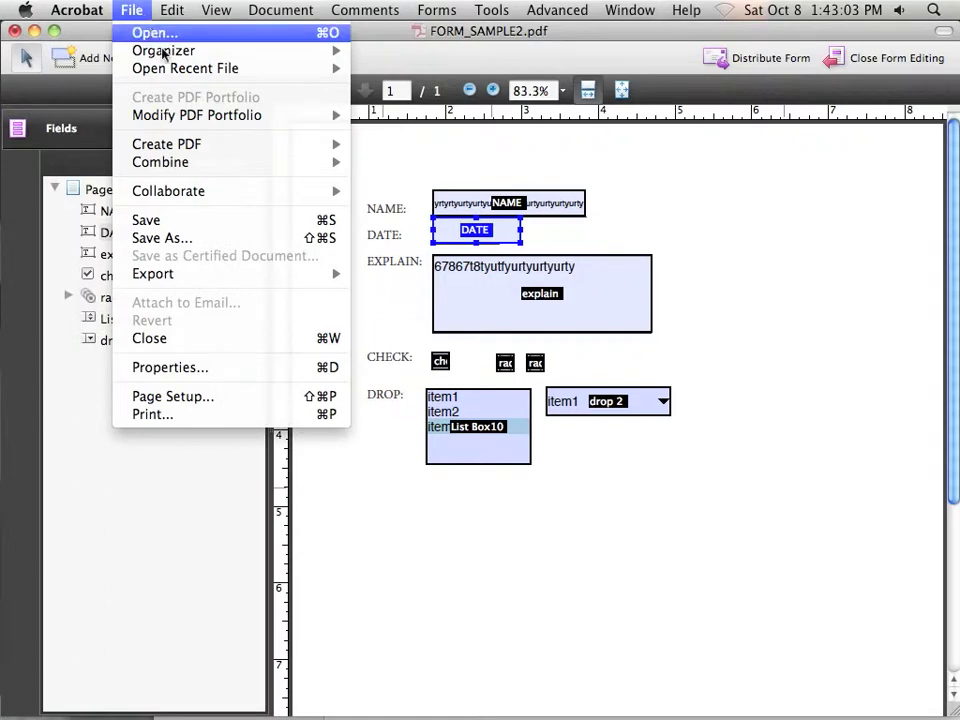
click(190, 222)
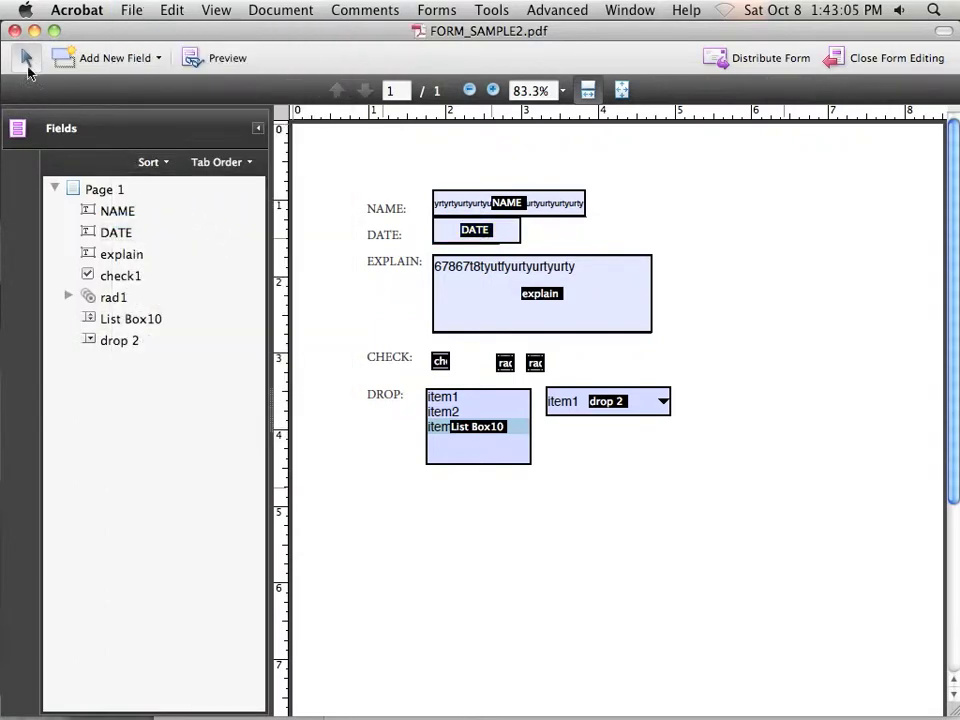
click(15, 31)
double_click(395, 324)
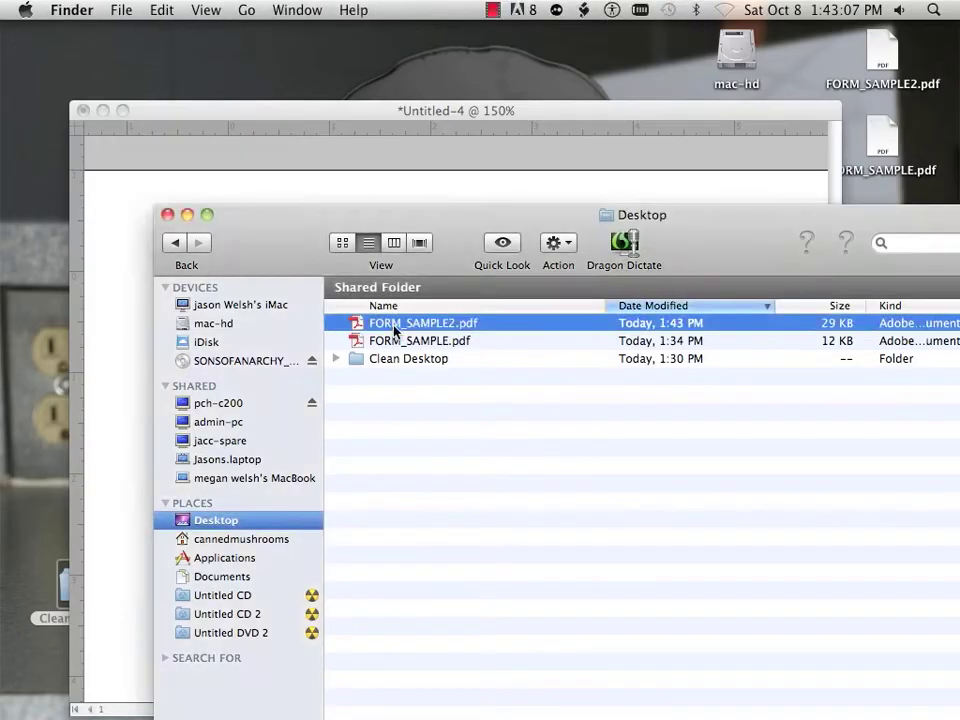
- Test the DATE field with the invalid entry 9/3/78r and dismiss the date format alert
click(342, 314)
click(197, 531)
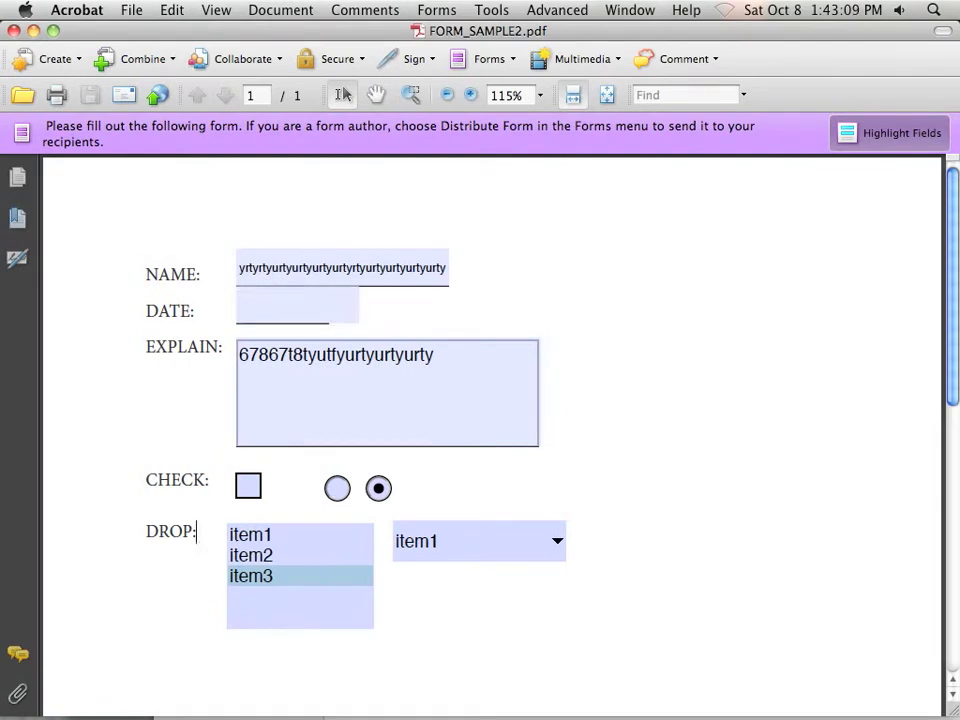
click(313, 322)
text(r)
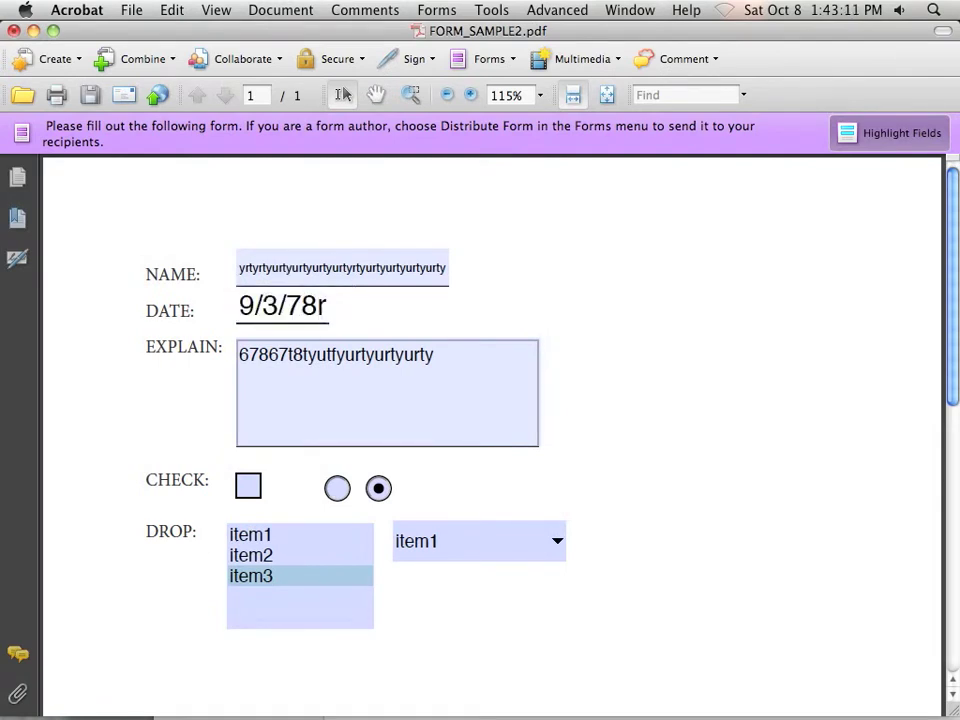
key(super+a)
key(BackSpace)
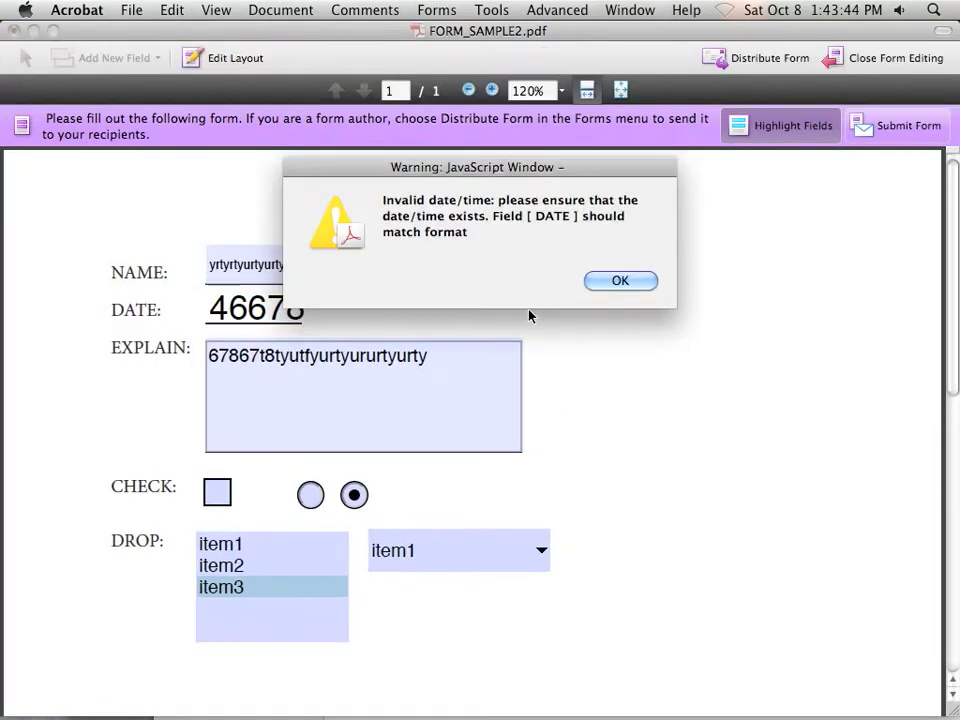
click(619, 281)
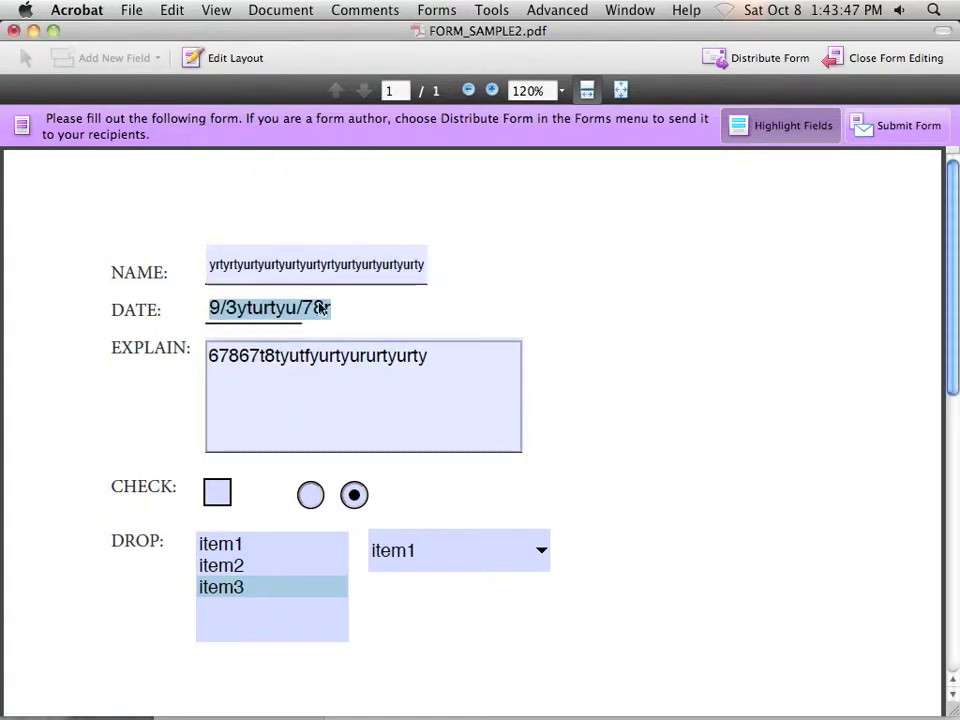
- Return to layout editing and set the DATE field's date format to mm/dd/yy in its properties
click(222, 57)
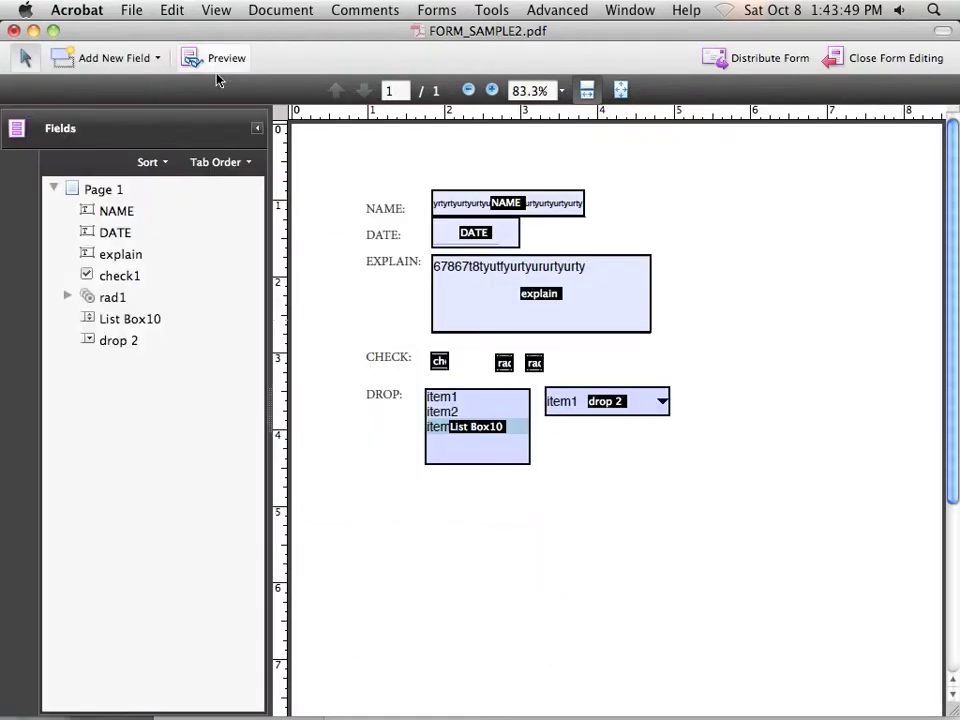
click(479, 232)
double_click(481, 232)
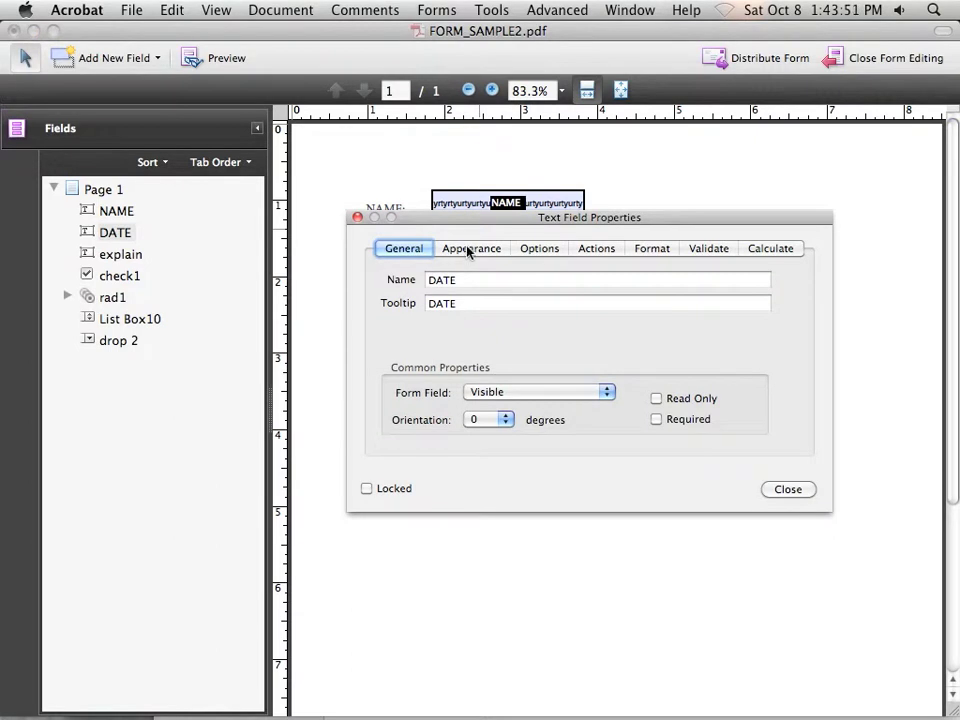
click(534, 250)
click(610, 250)
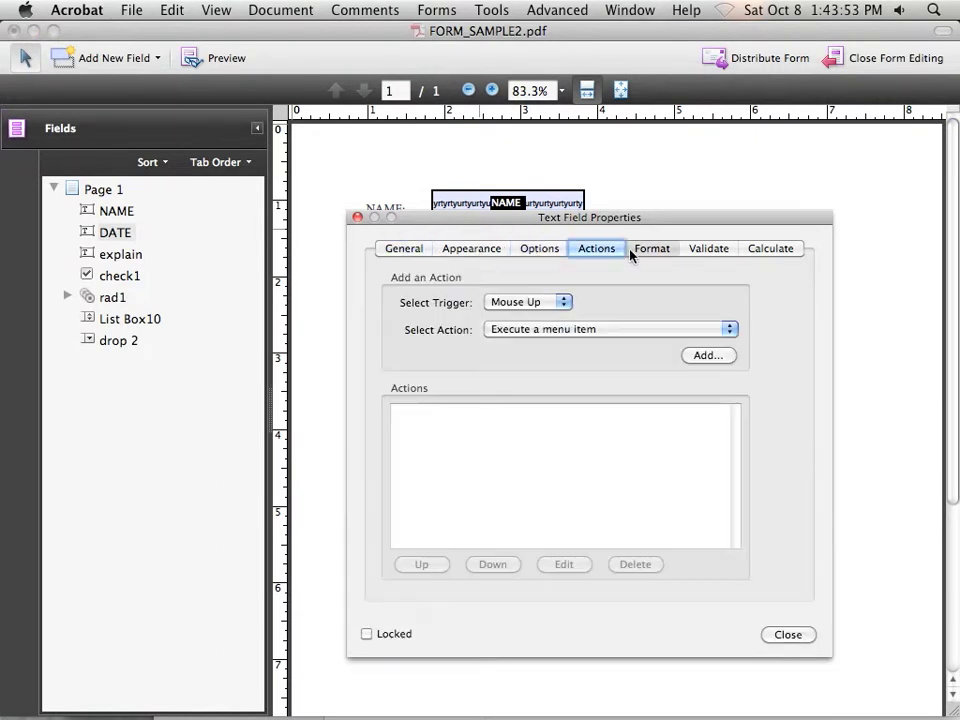
click(632, 252)
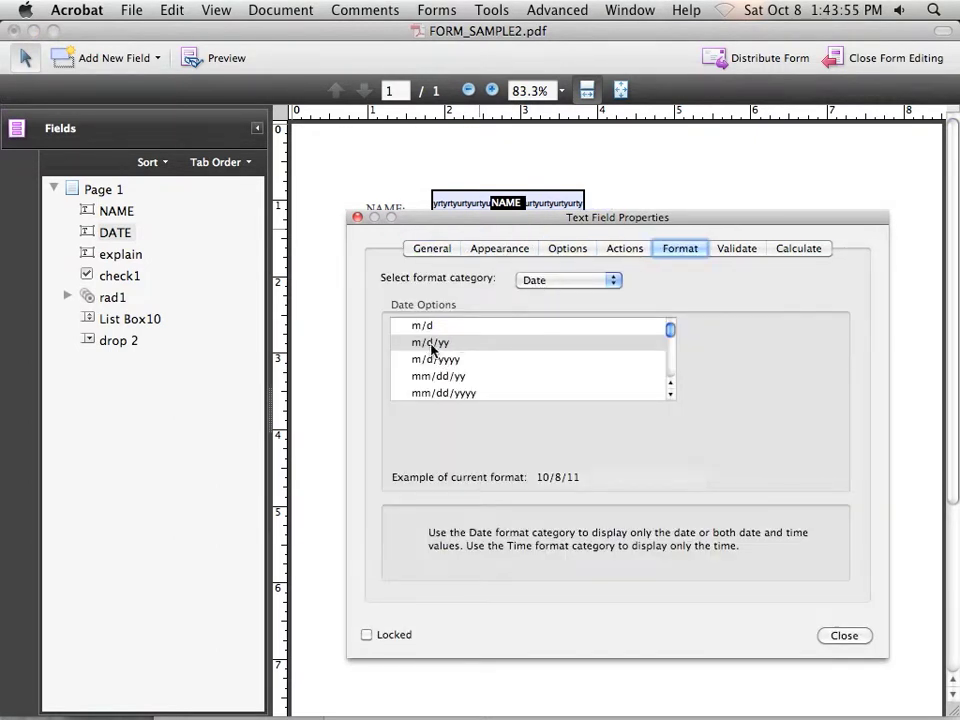
scroll(447, 386, down, 1)
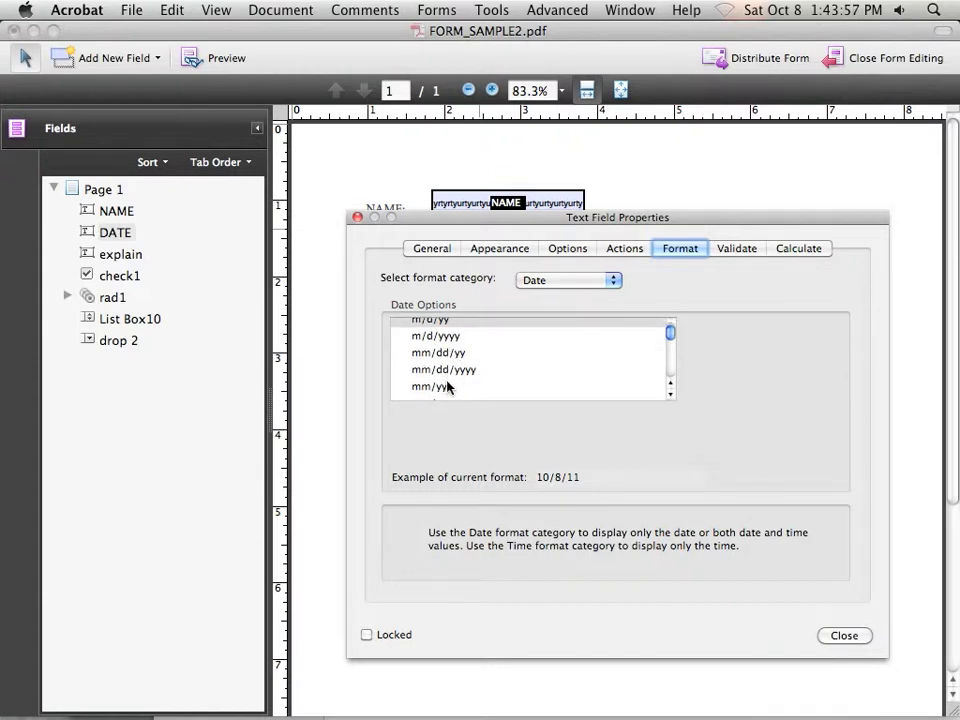
click(442, 370)
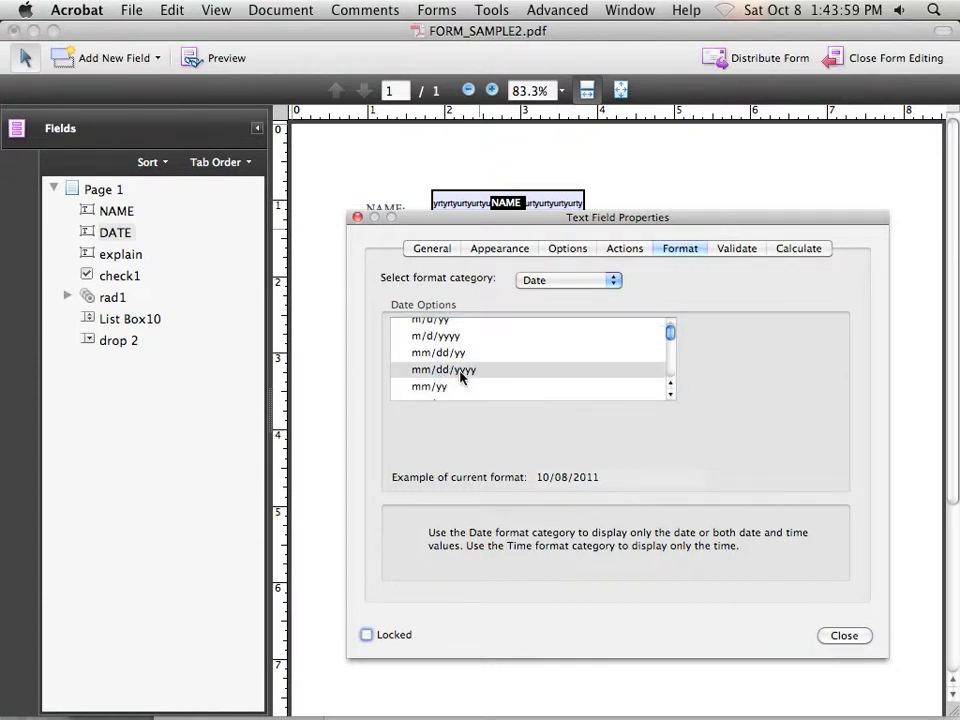
click(452, 355)
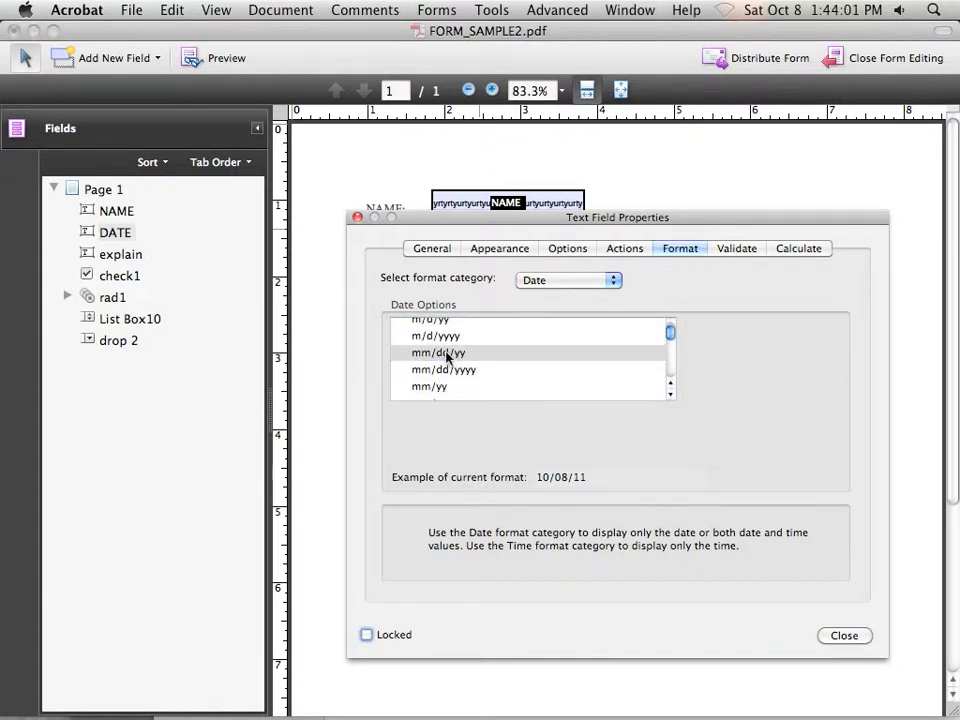
click(864, 635)
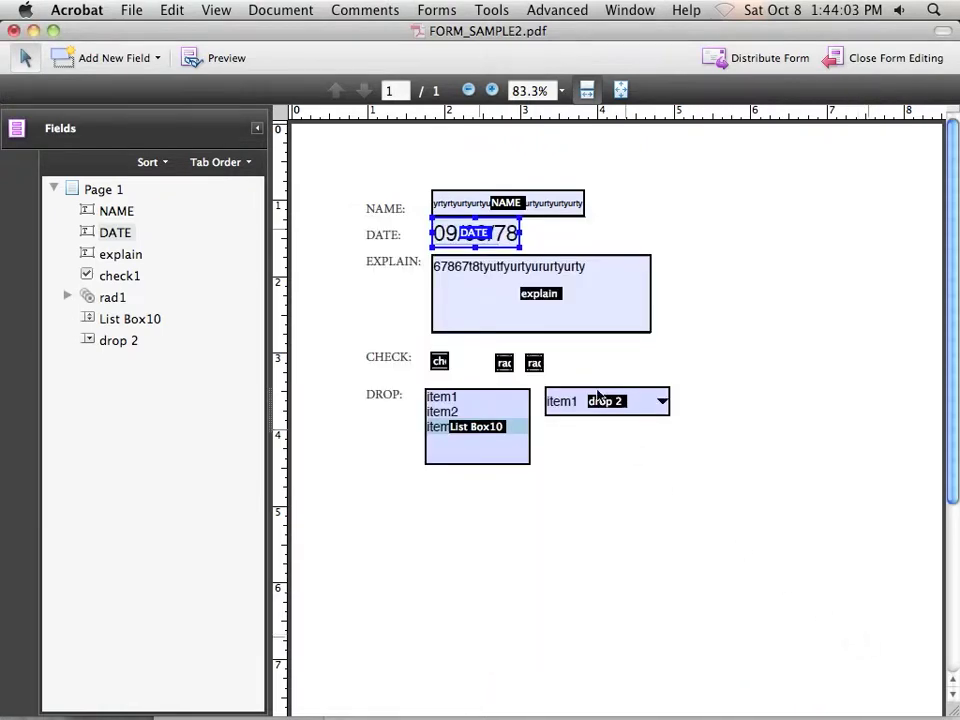
double_click(490, 235)
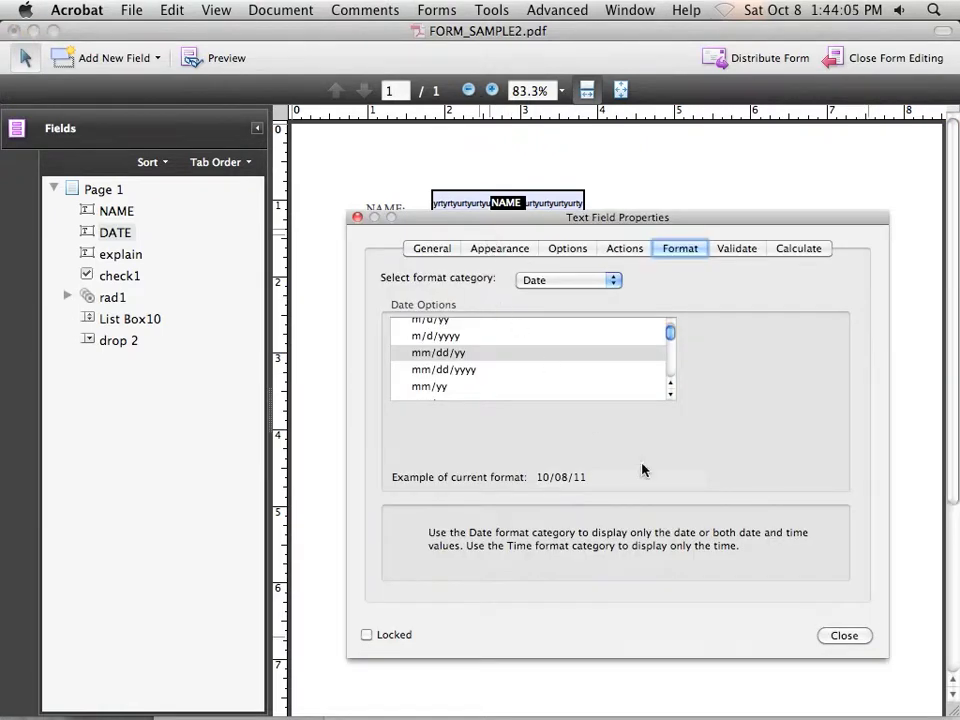
click(843, 640)
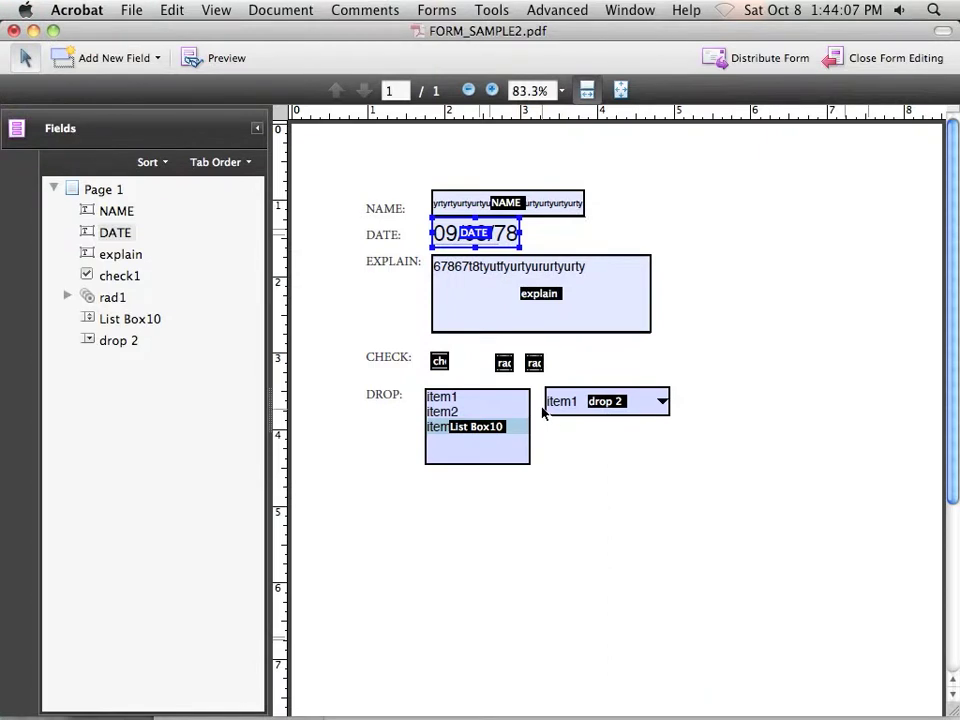
- Preview the form and replace the DATE entry with 08/09/1978 to test the new format
click(222, 60)
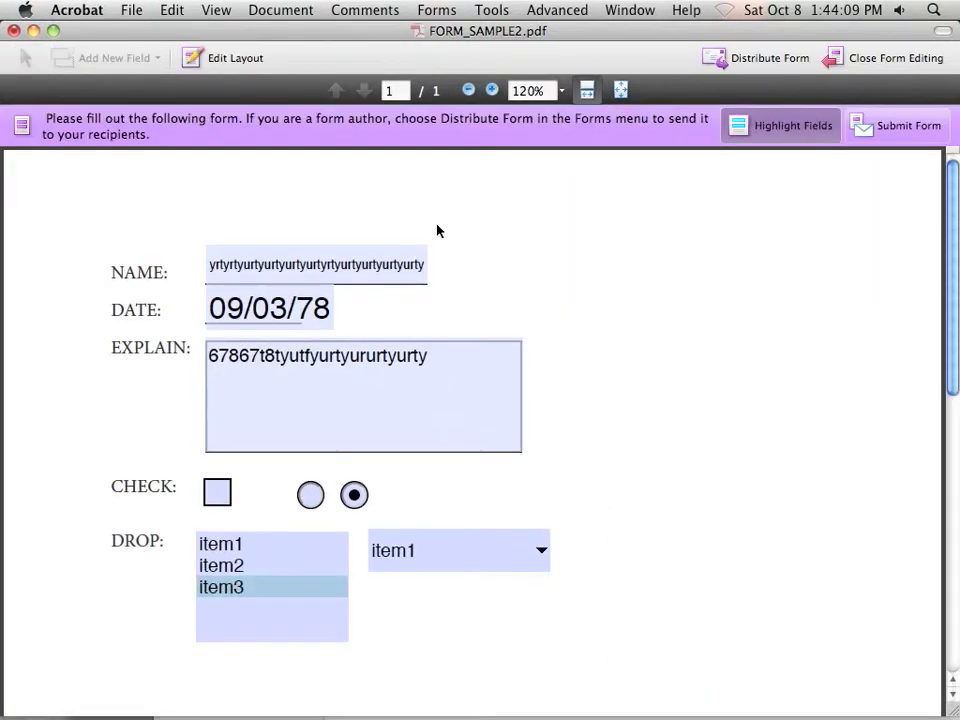
double_click(279, 307)
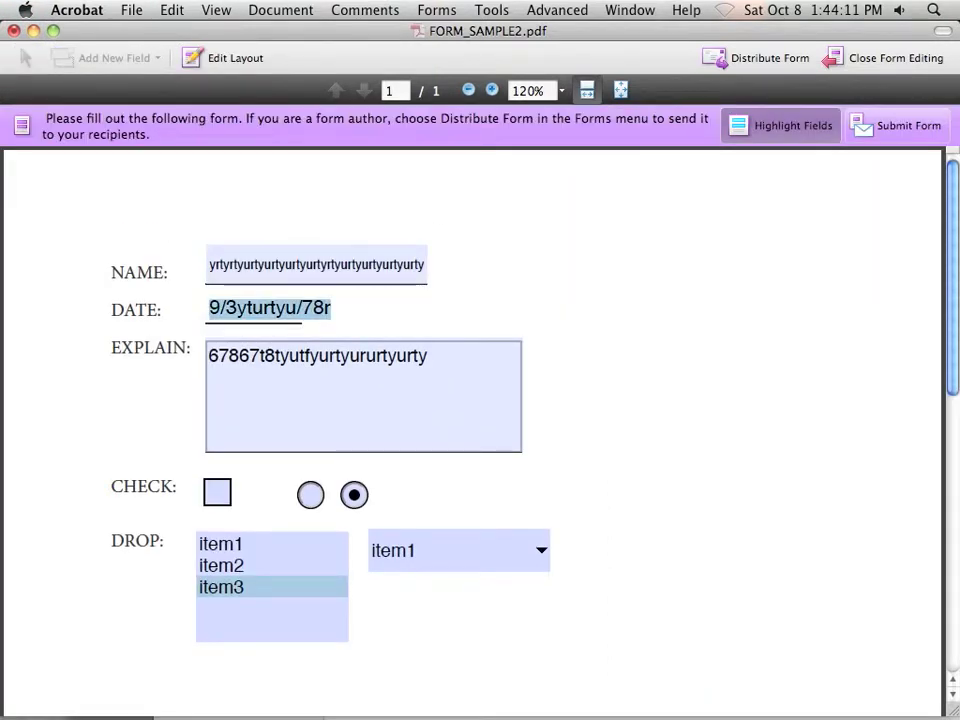
text(08)
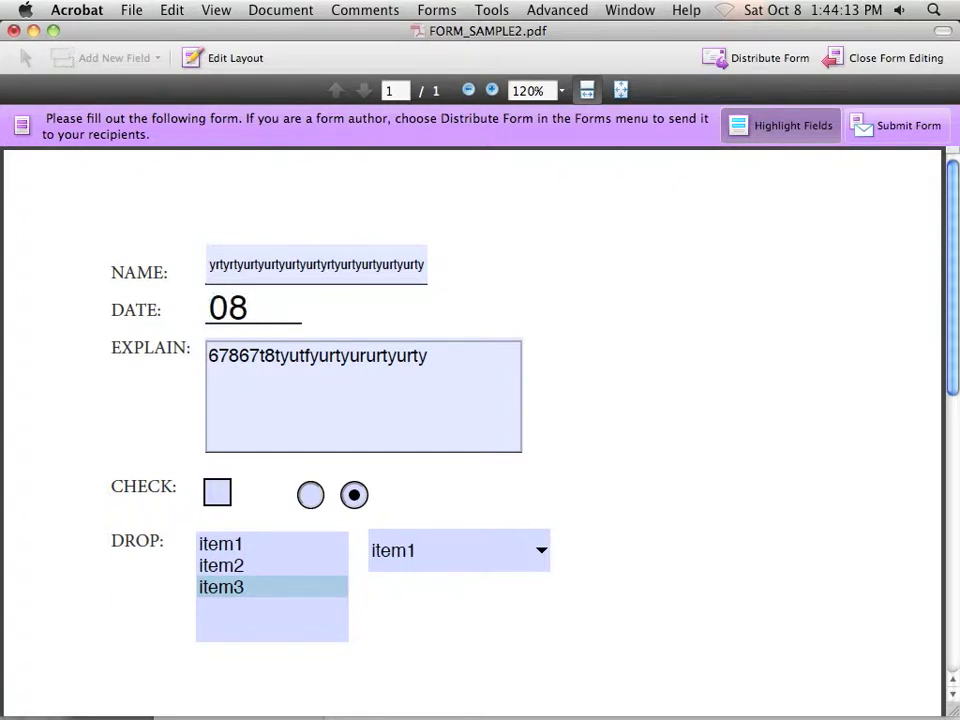
text(/09)
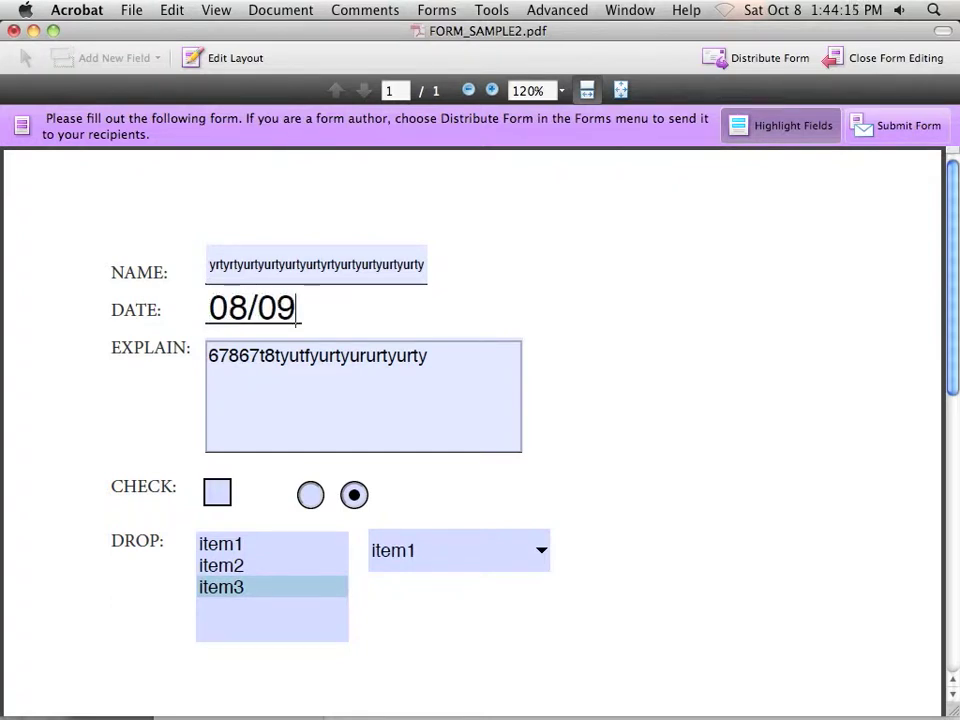
text(/1978)
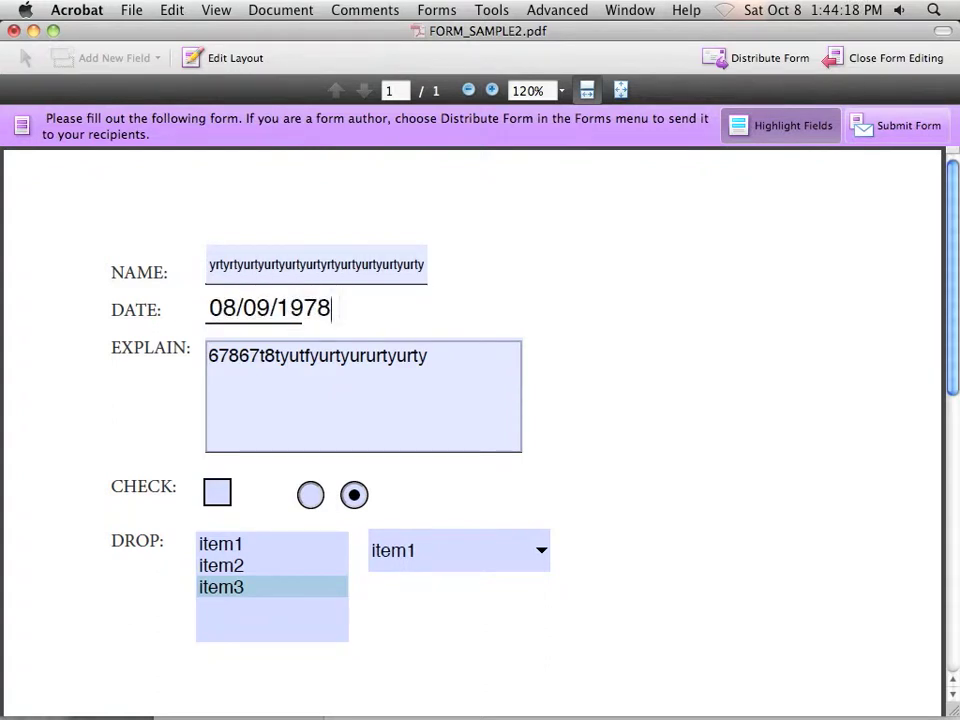
key(Return)
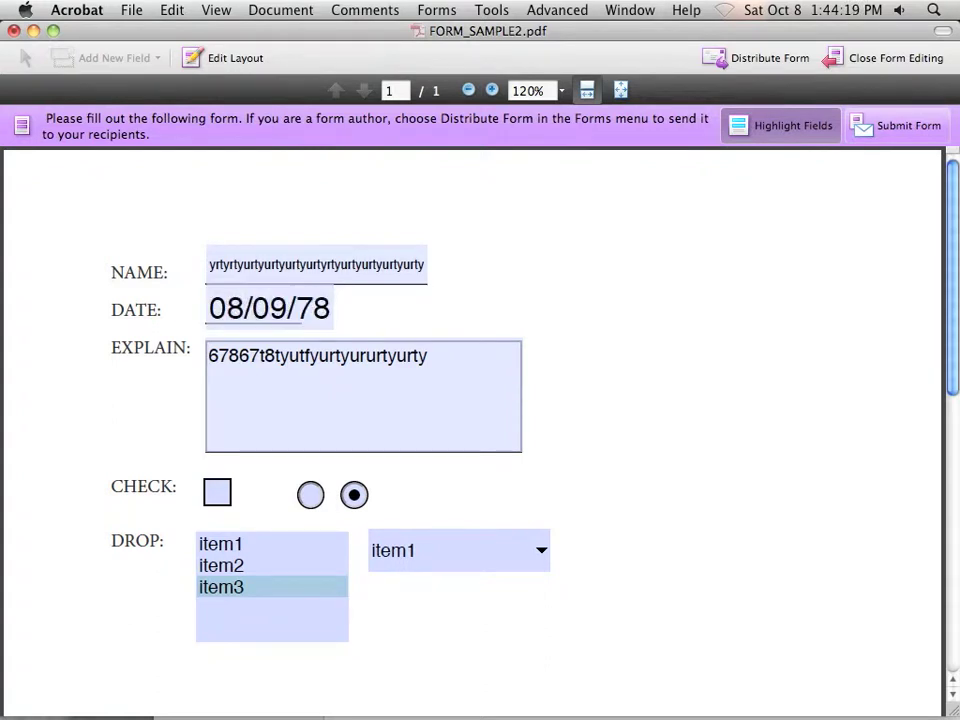
- Return to layout editing and enable Allow Rich Text Formatting in the NAME field's properties
click(210, 357)
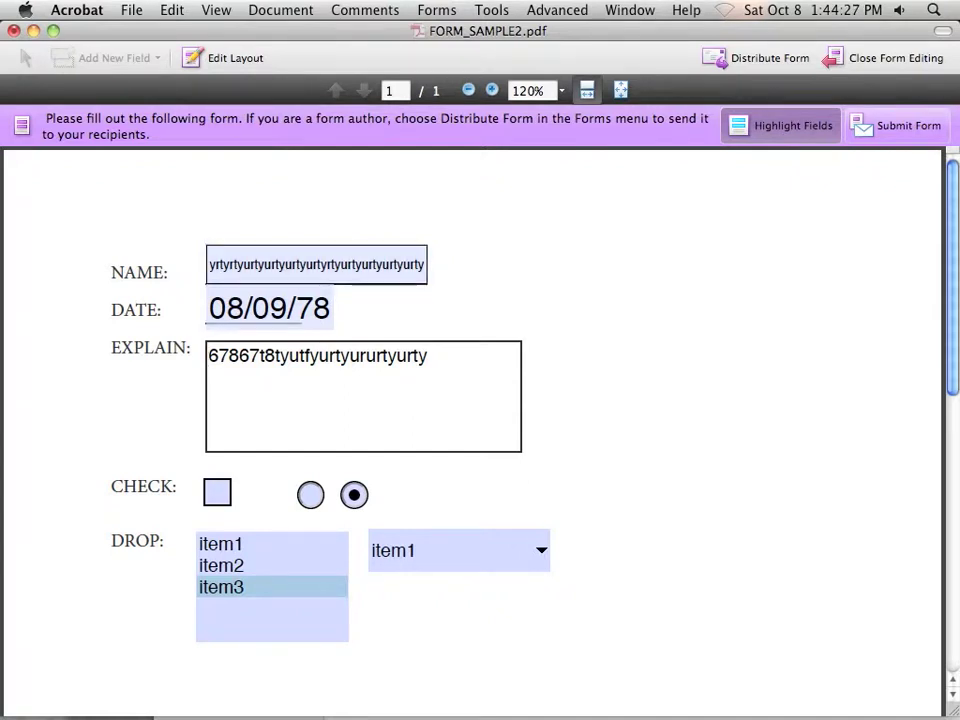
click(241, 59)
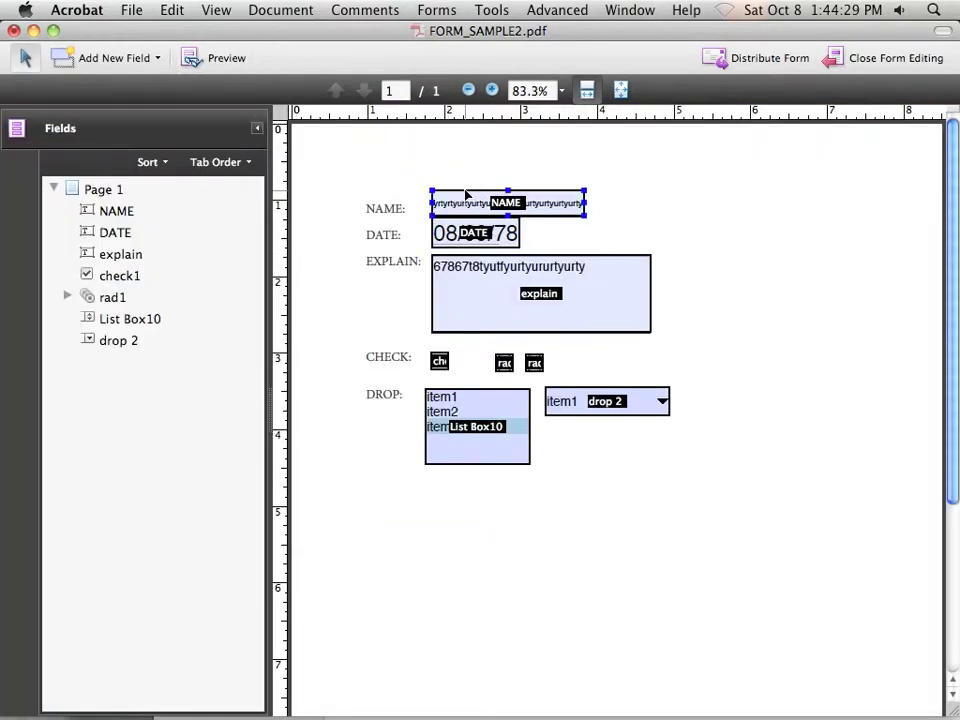
double_click(466, 195)
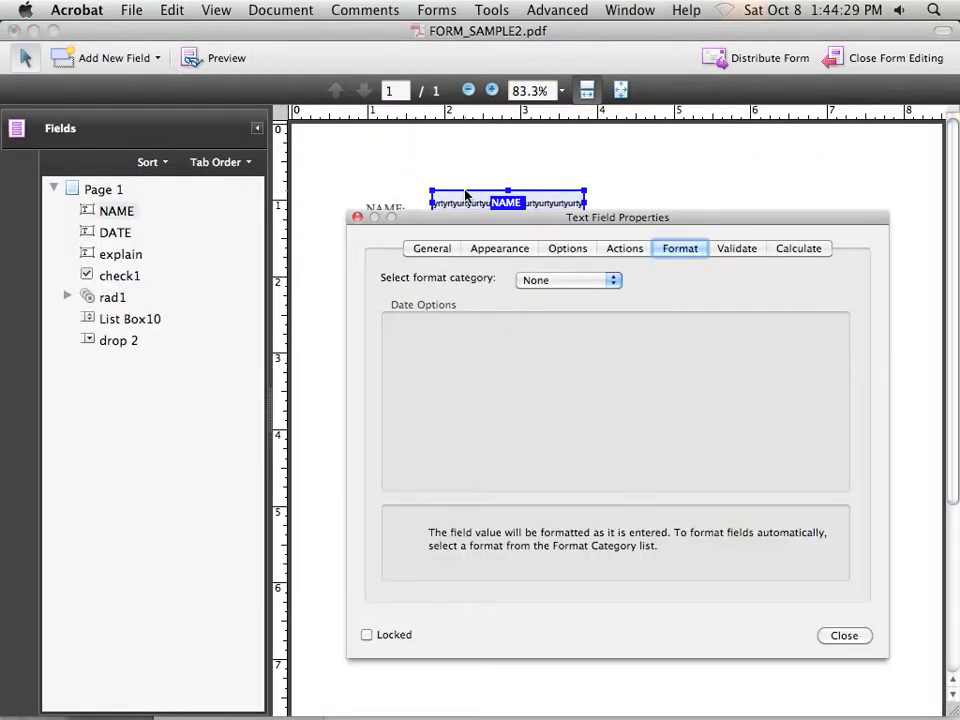
click(572, 250)
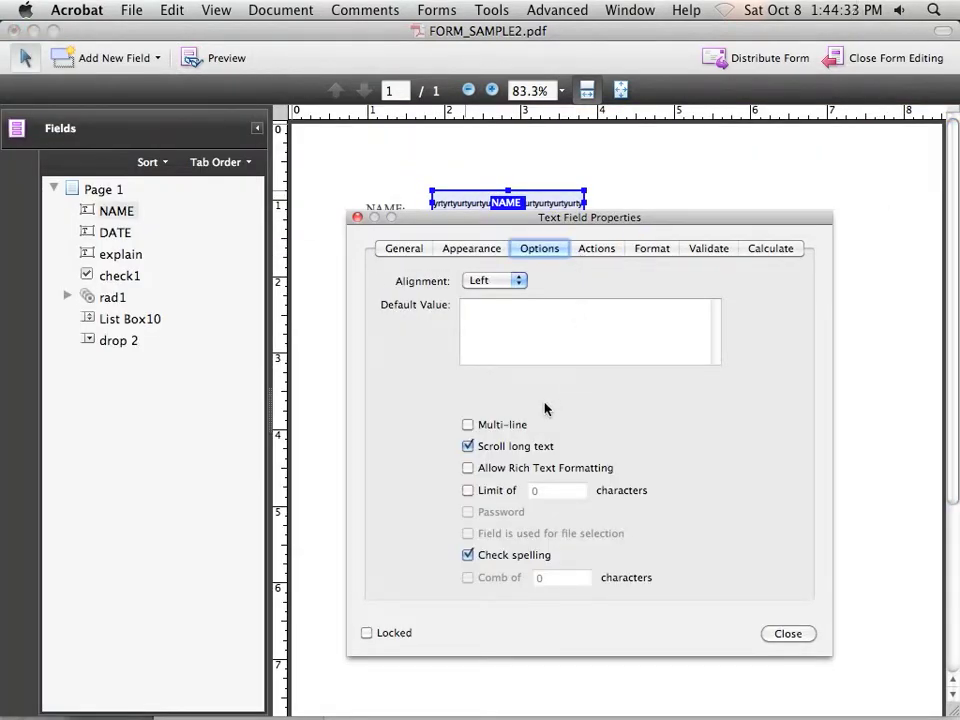
click(468, 468)
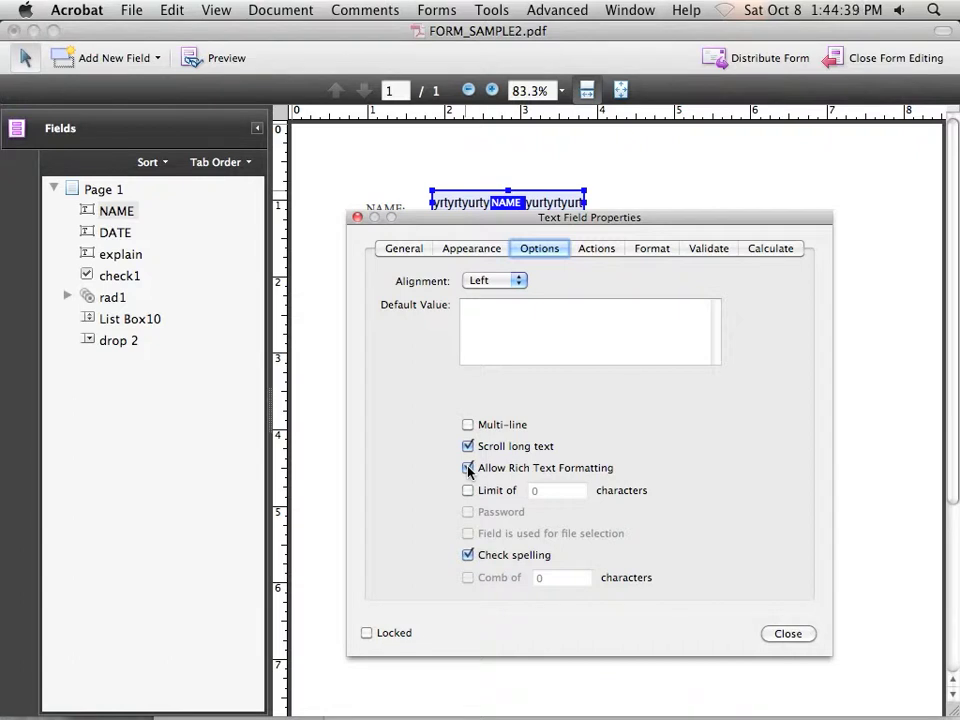
- Set the NAME field's font size to 12 and close its properties
click(399, 249)
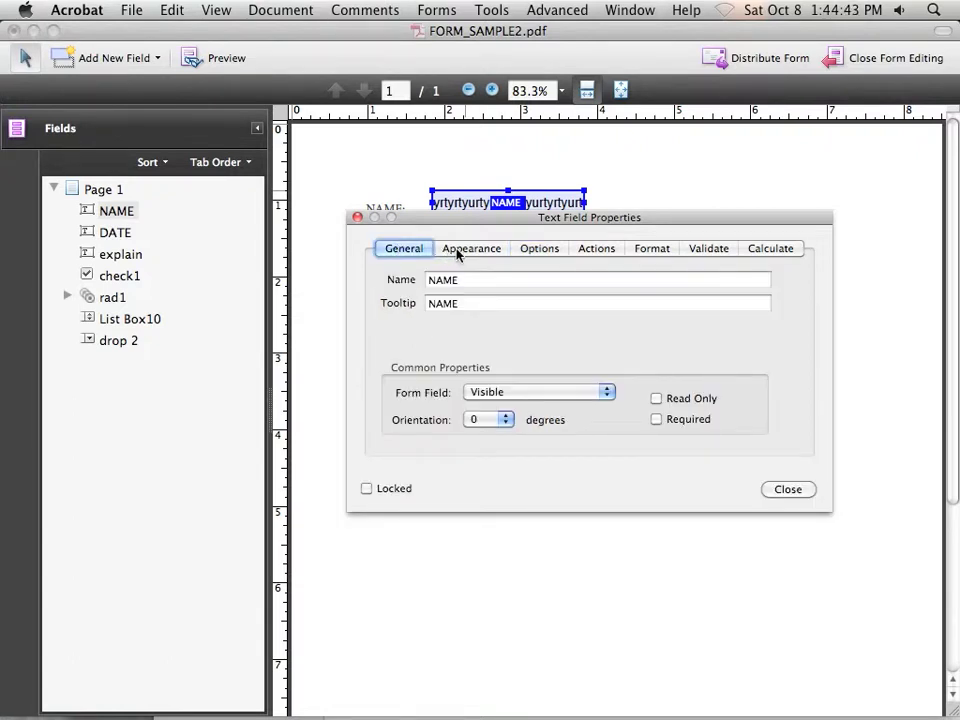
click(487, 256)
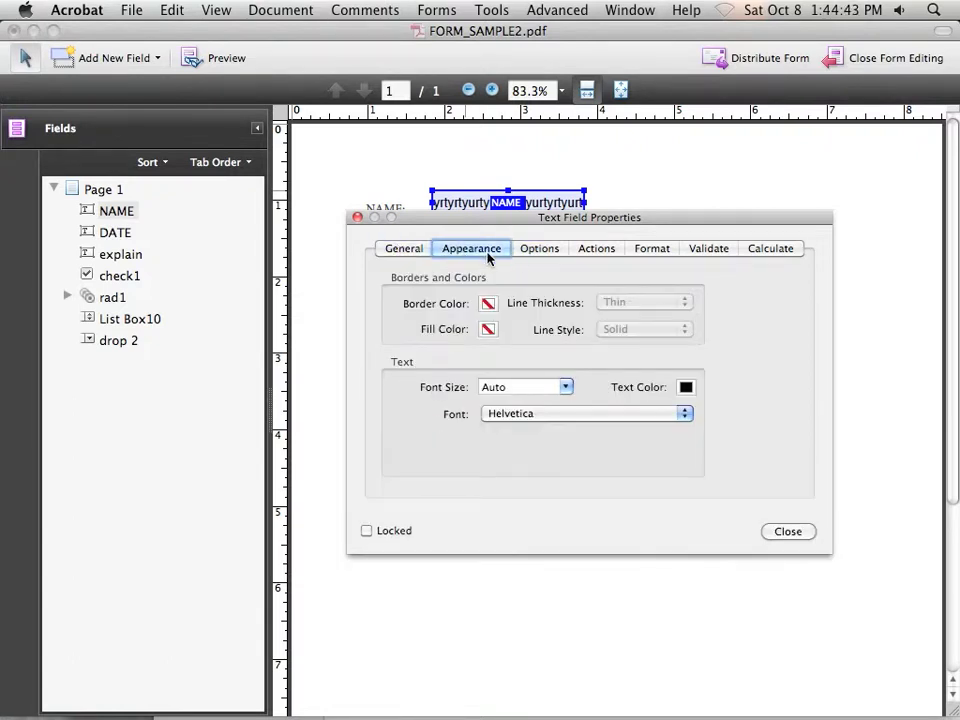
click(566, 388)
scroll(539, 429, down, 3)
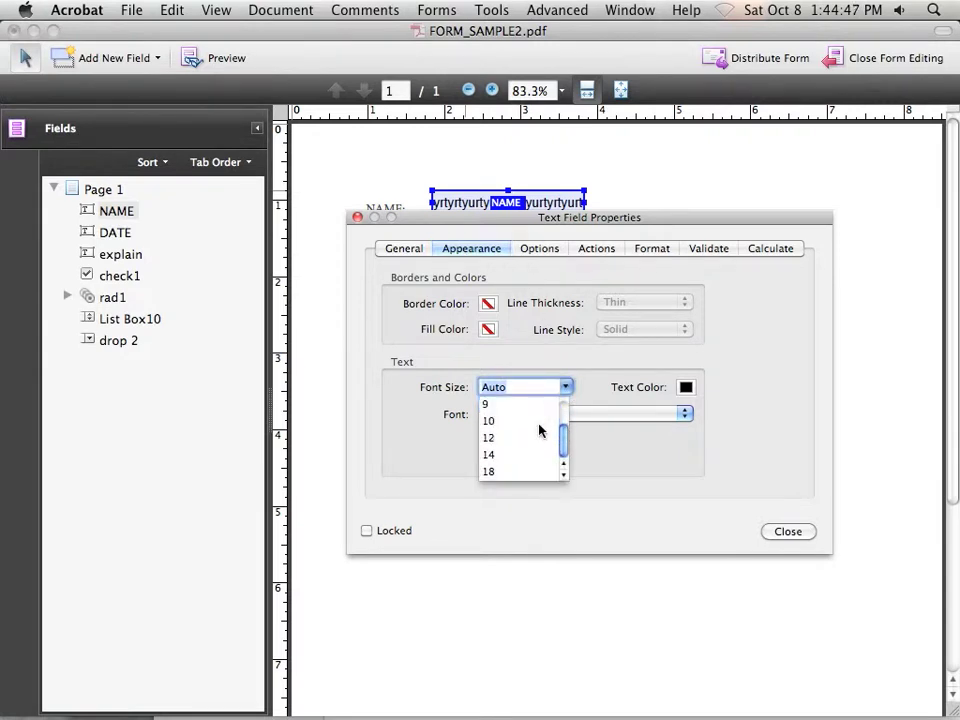
click(519, 439)
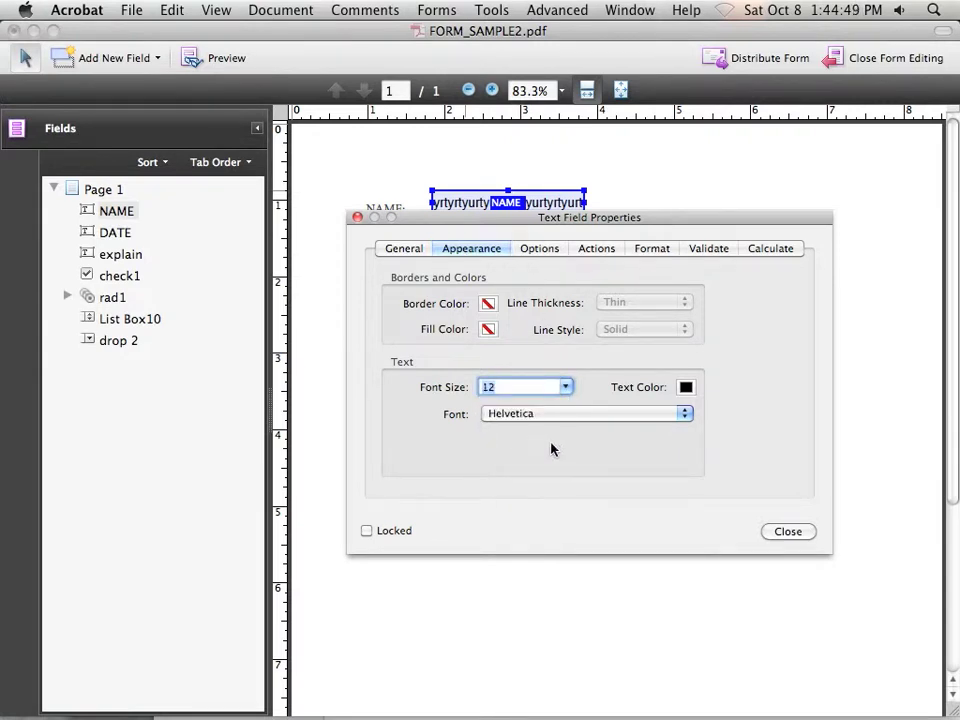
click(776, 531)
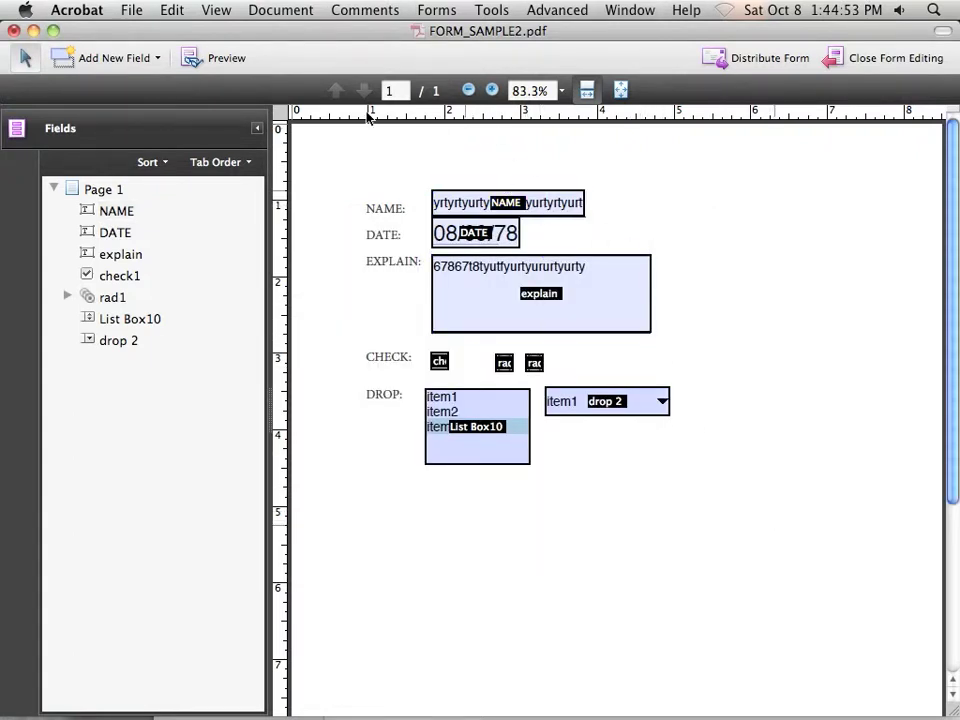
- Preview the form and replace the NAME entry with a random letter string longer than the field to test text scrolling
click(229, 62)
key(Tab)
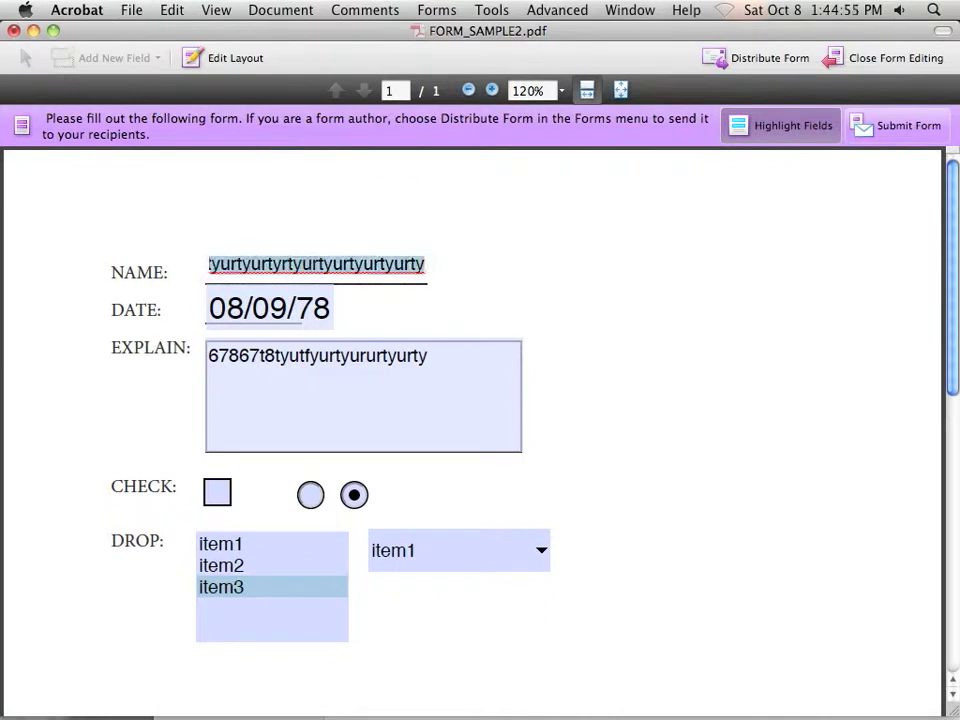
text(werqwerqwerqwerqwerqwe)
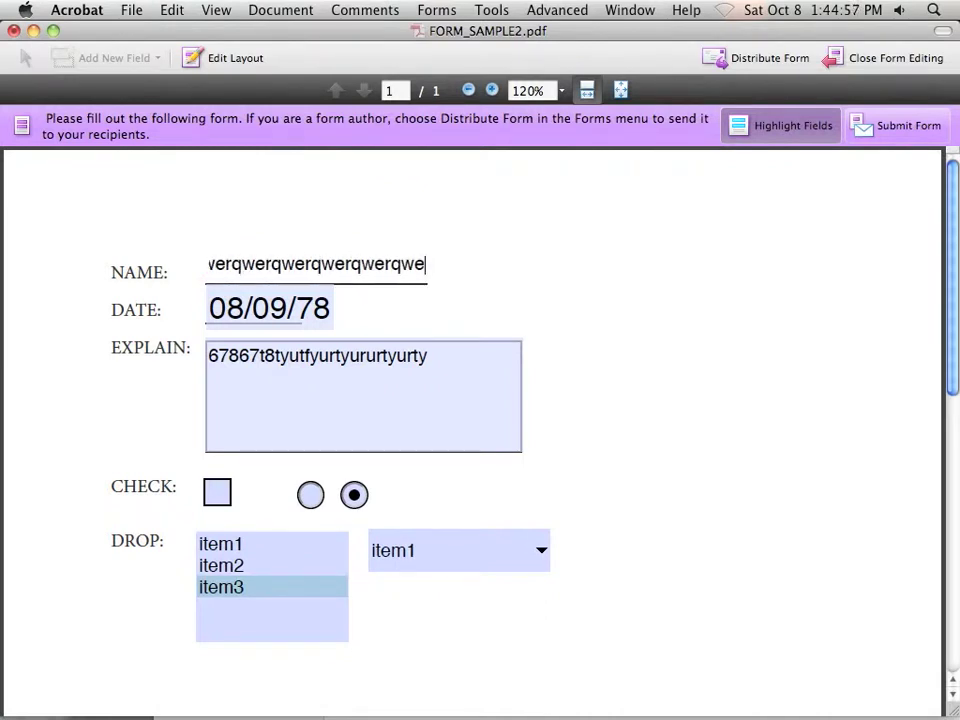
text(rqwerqw)
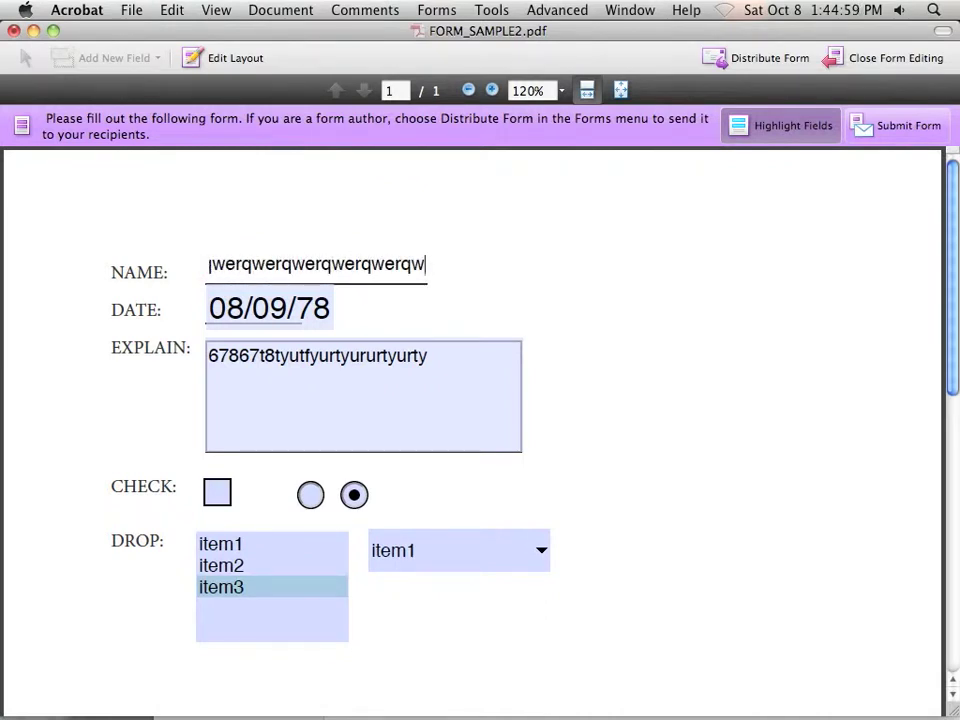
text(er)
key(BackSpace)
key(BackSpace)
key(BackSpace)
key(BackSpace)
key(BackSpace)
key(BackSpace)
key(BackSpace)
key(BackSpace)
key(BackSpace)
key(BackSpace)
key(BackSpace)
key(BackSpace)
key(BackSpace)
key(BackSpace)
key(BackSpace)
key(BackSpace)
key(BackSpace)
key(BackSpace)
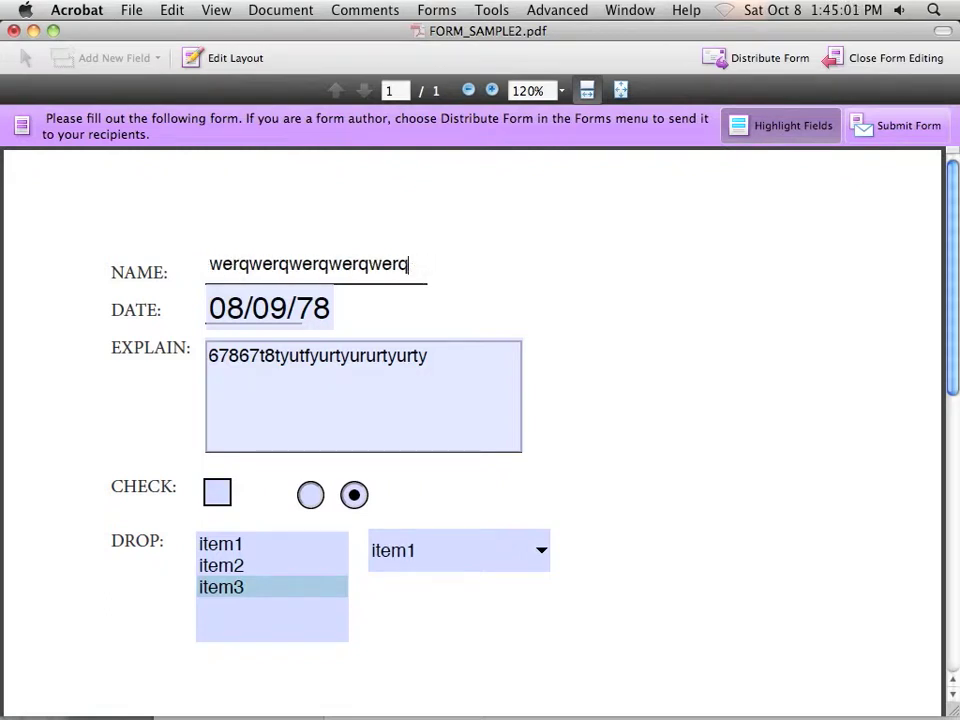
text(rqwerqoweyroiqweoirqoiweuroiqwueoiuo)
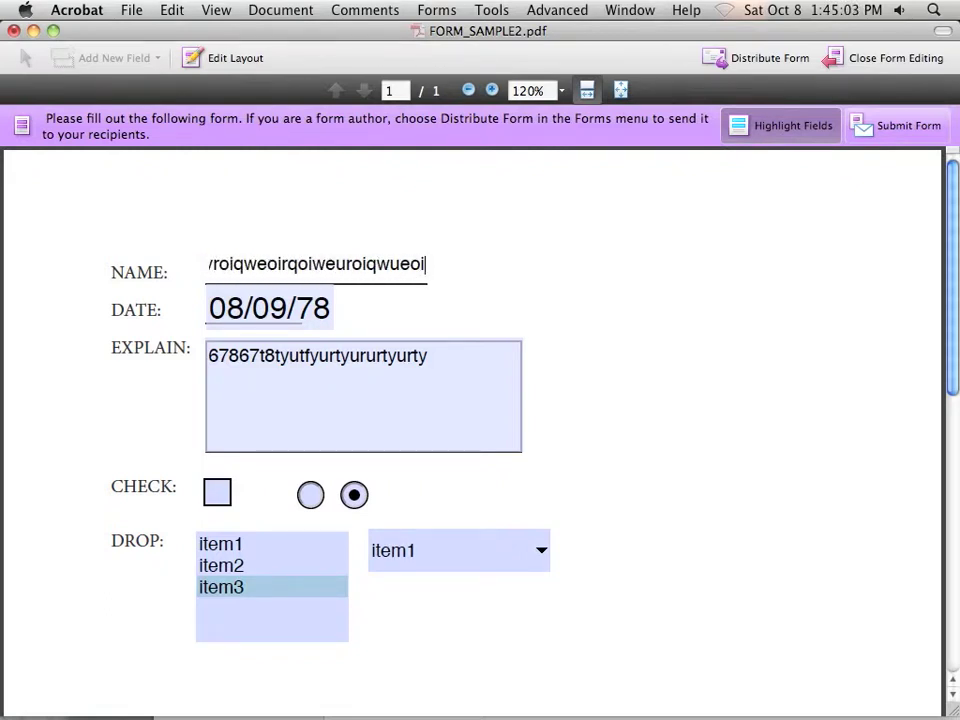
- Commit the NAME entry, return to layout editing, and turn on a character limit in the NAME field's options
key(Return)
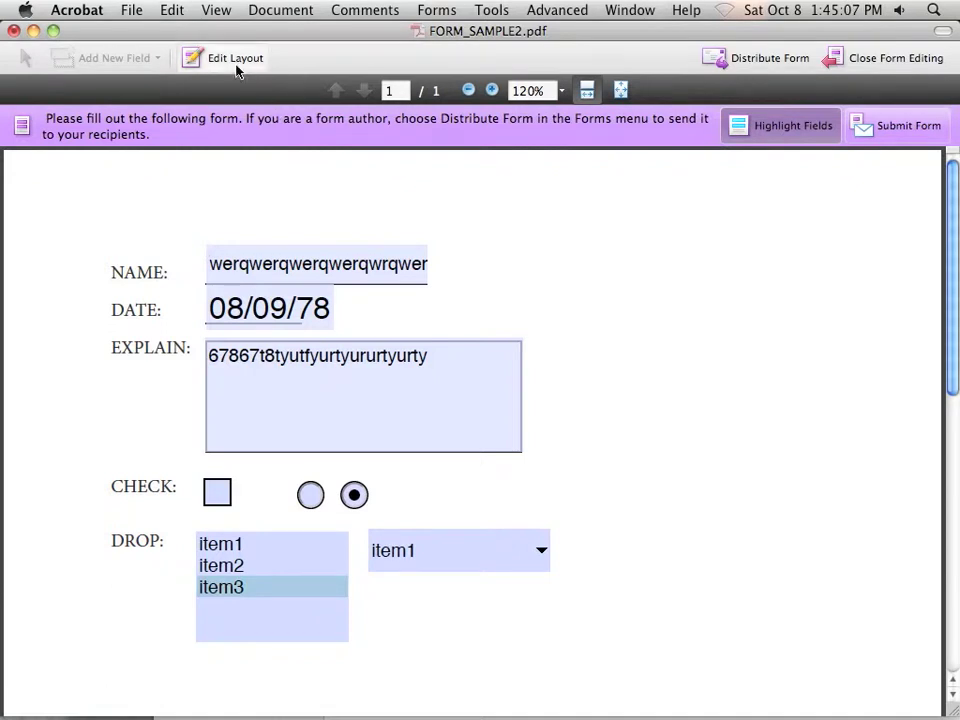
click(228, 58)
double_click(472, 195)
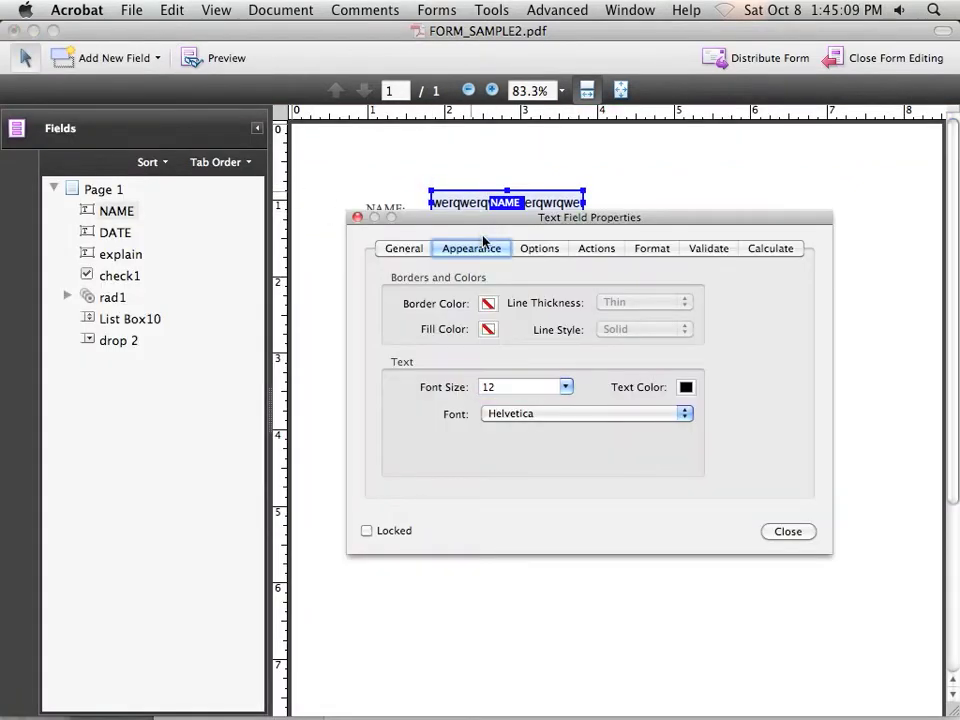
click(540, 251)
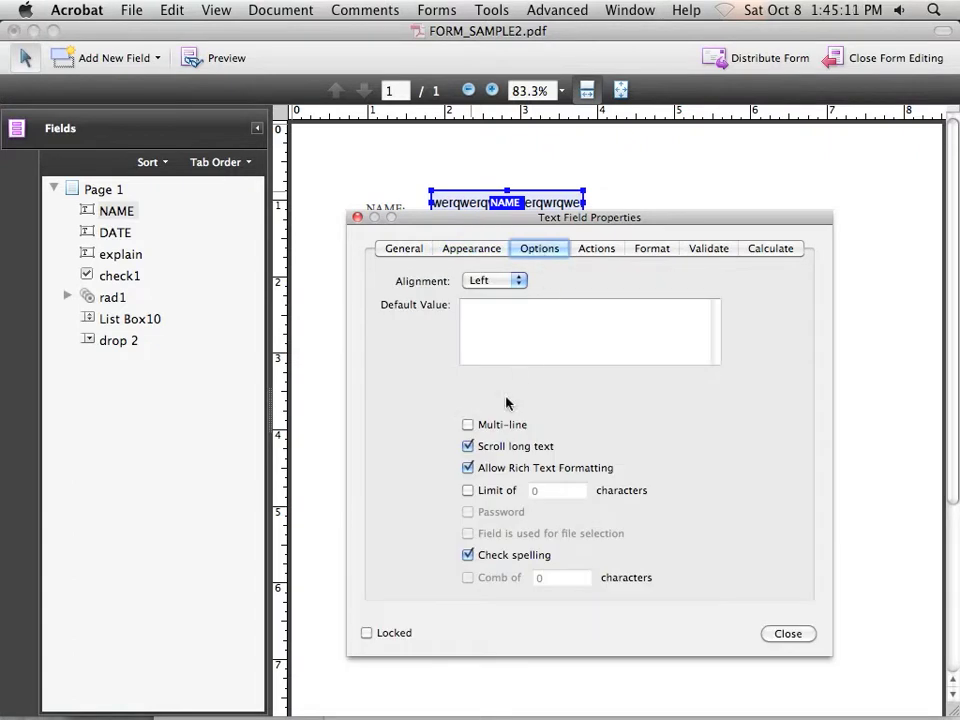
click(468, 490)
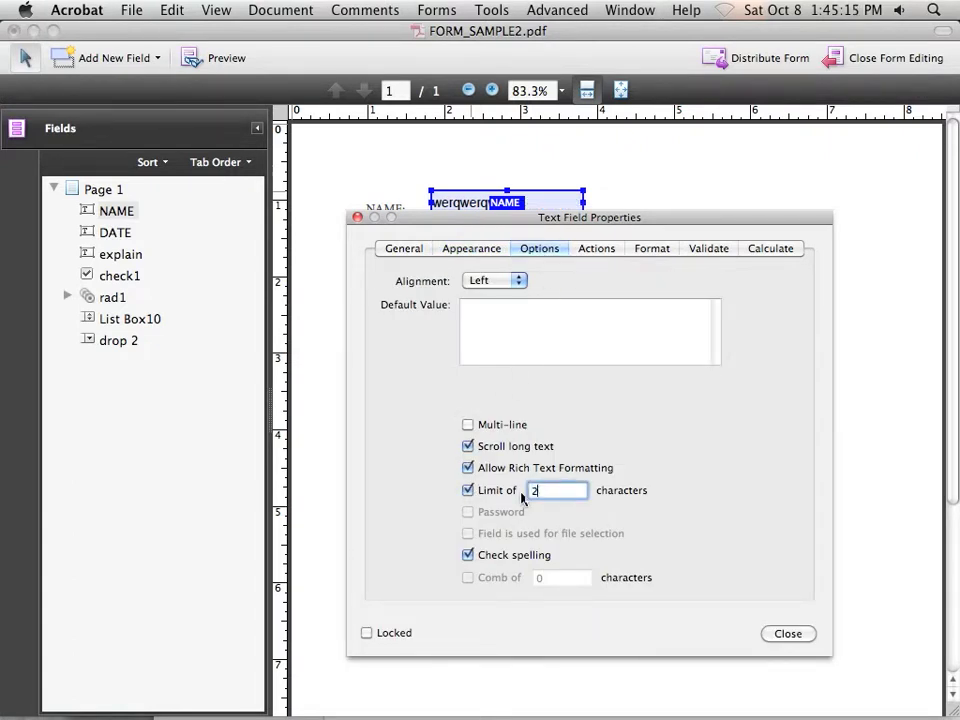
click(808, 637)
click(628, 554)
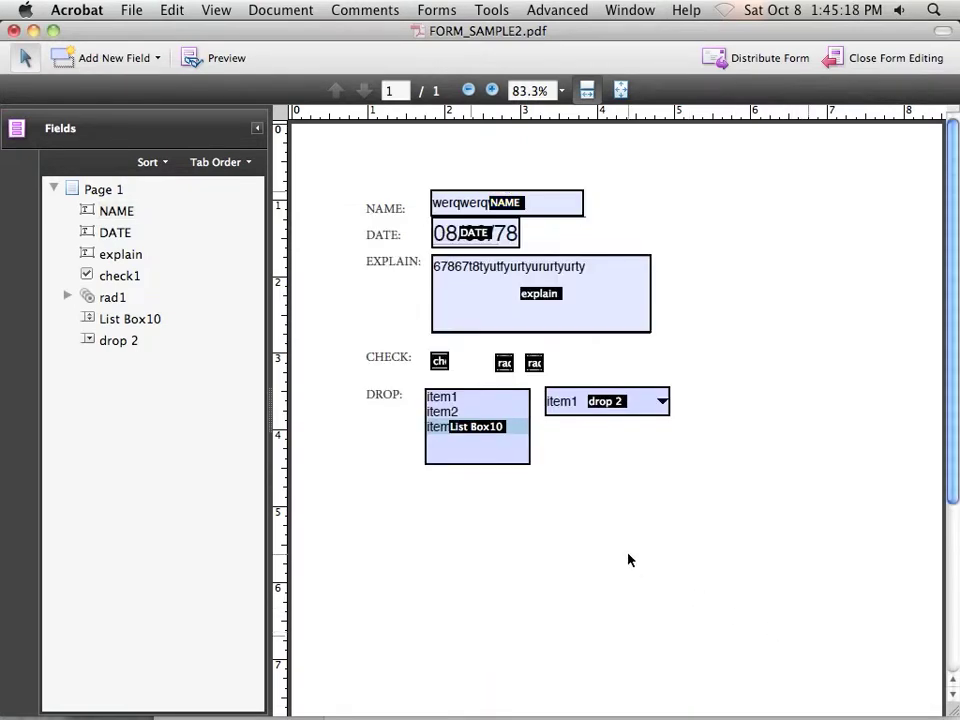
- Preview the form, append erqwerqwer to the NAME entry to test the character limit, and clear the EXPLAIN text
click(210, 58)
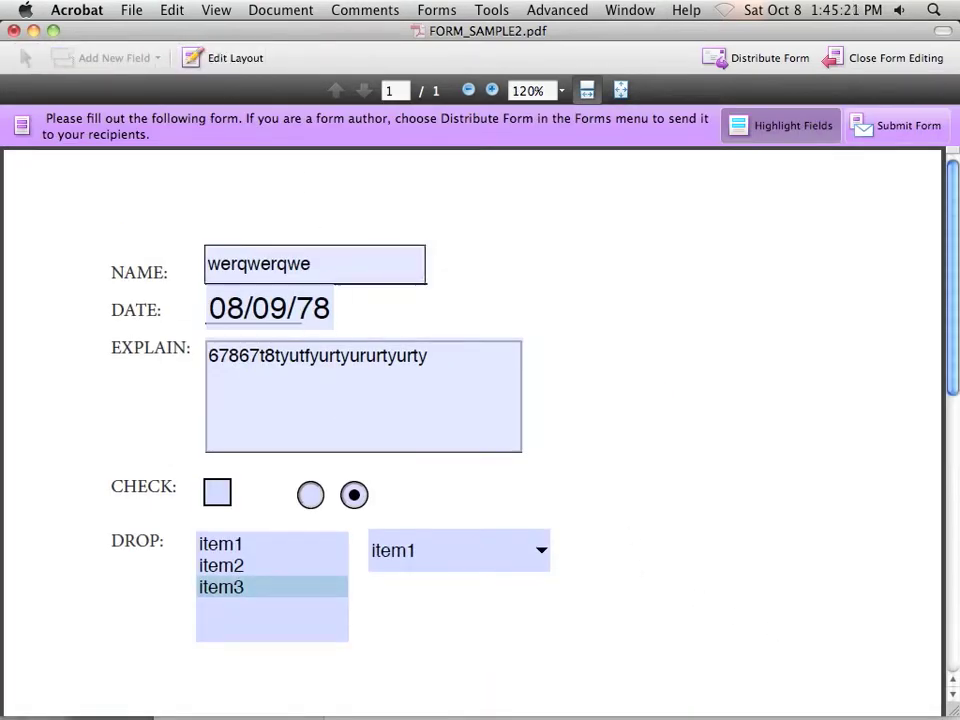
click(345, 265)
text(erqwerqwer)
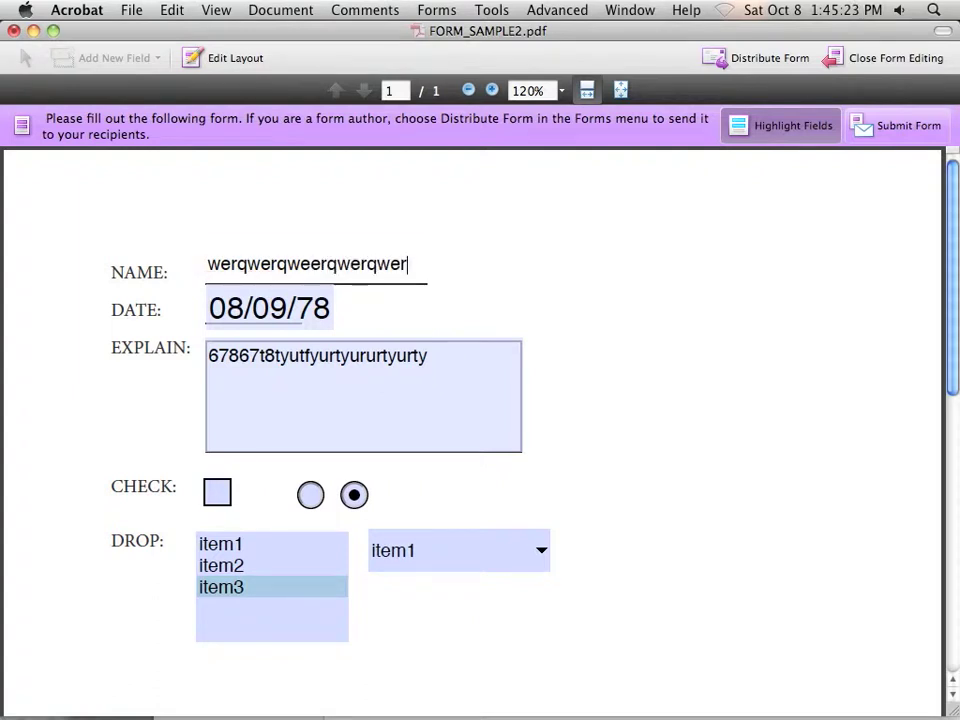
key(Tab)
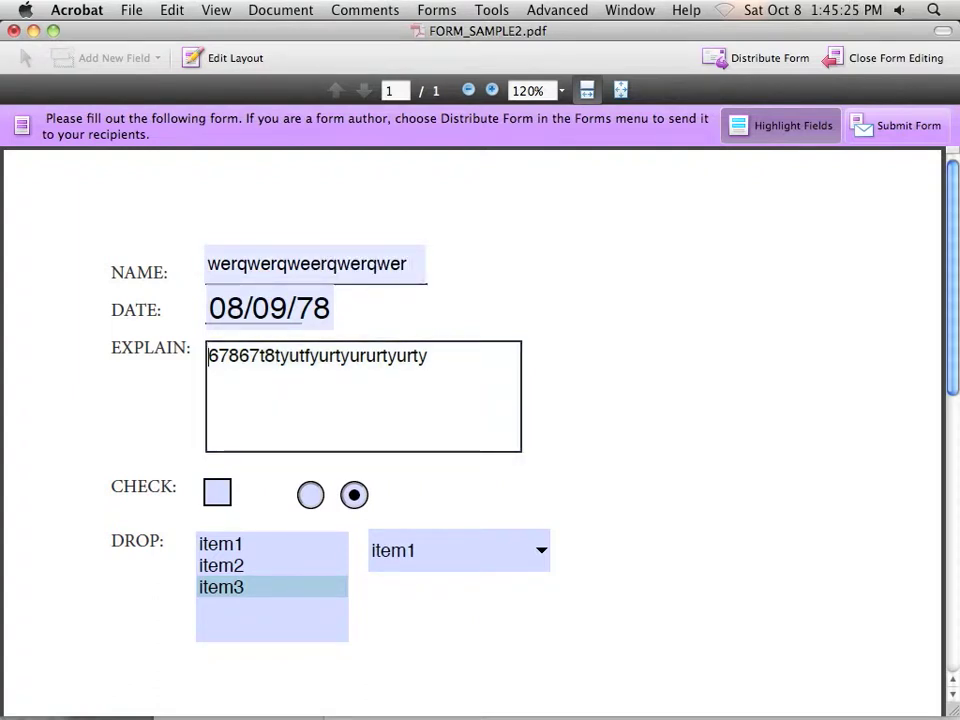
key(BackSpace)
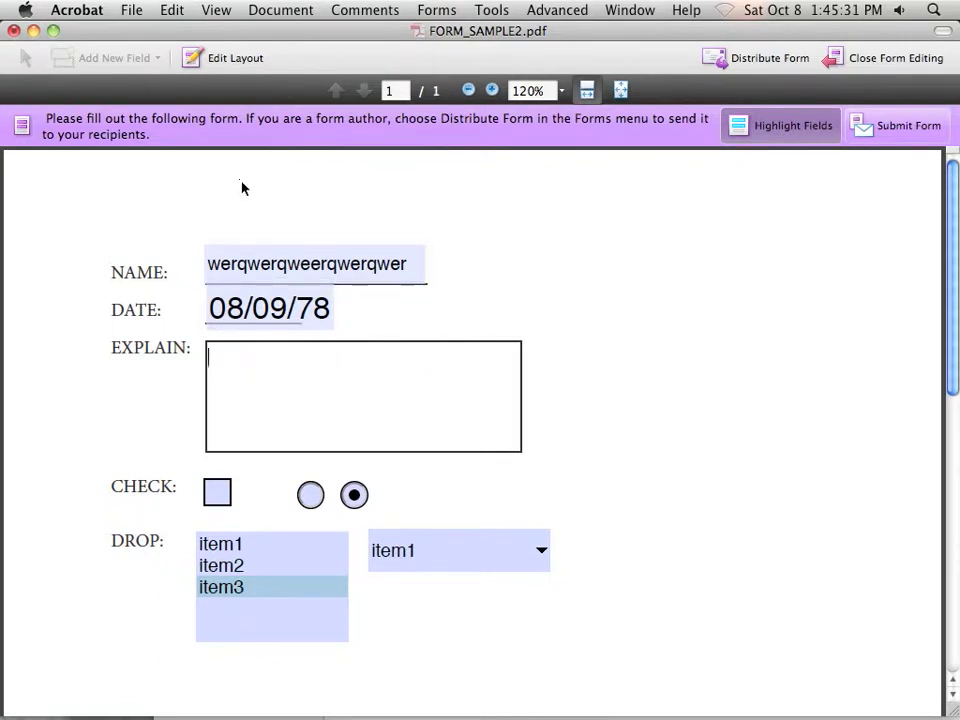
- Shrink the form window, switch to Firefox, and search Google Images for "form sample"
click(54, 31)
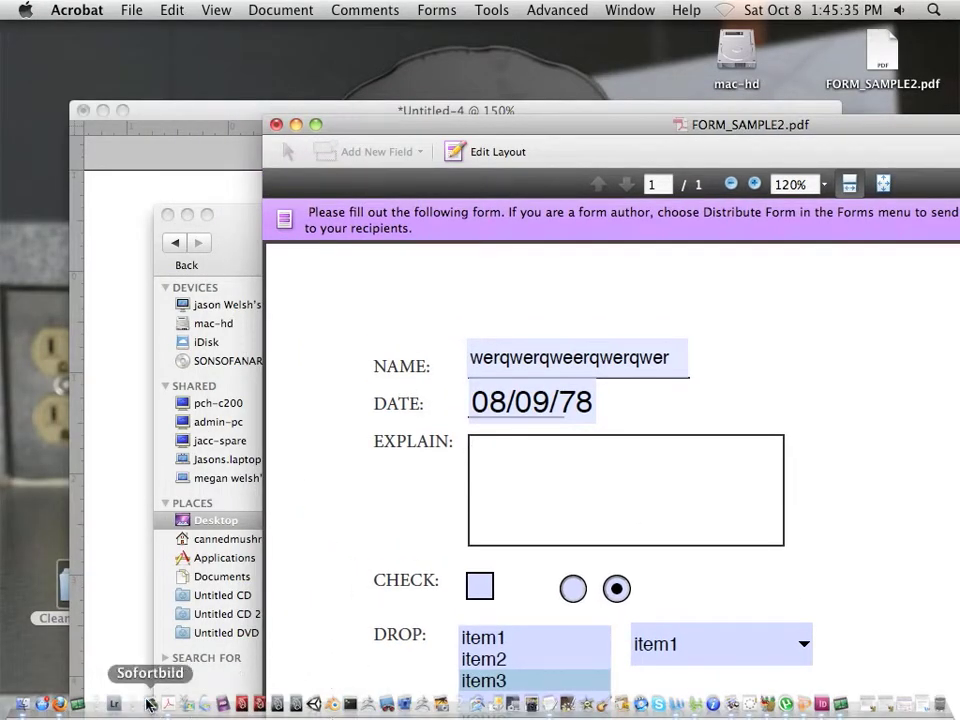
click(70, 706)
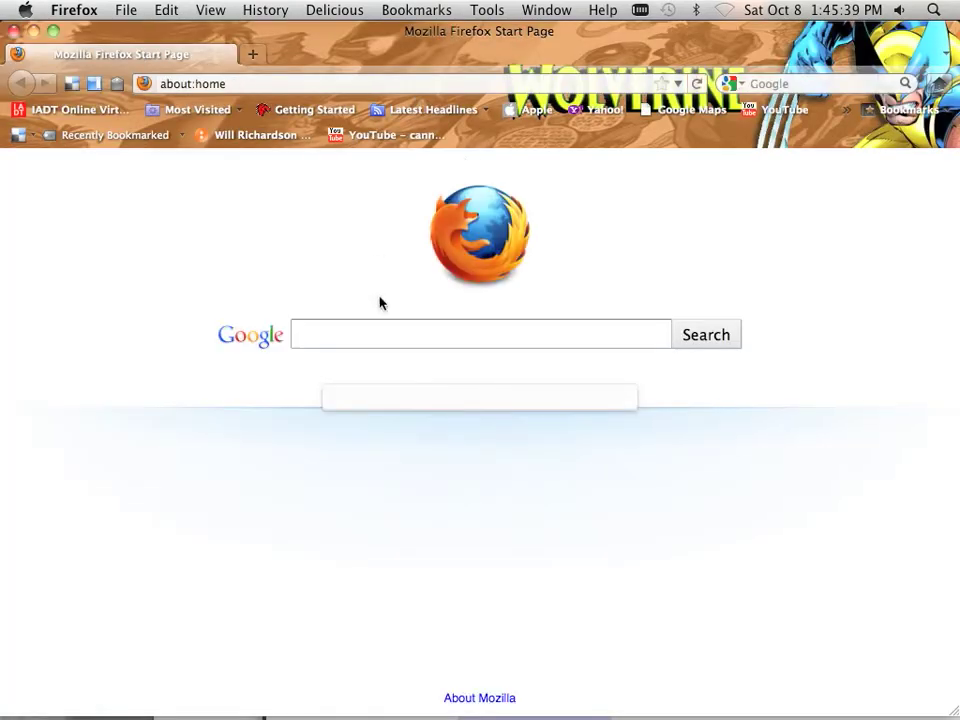
text(form )
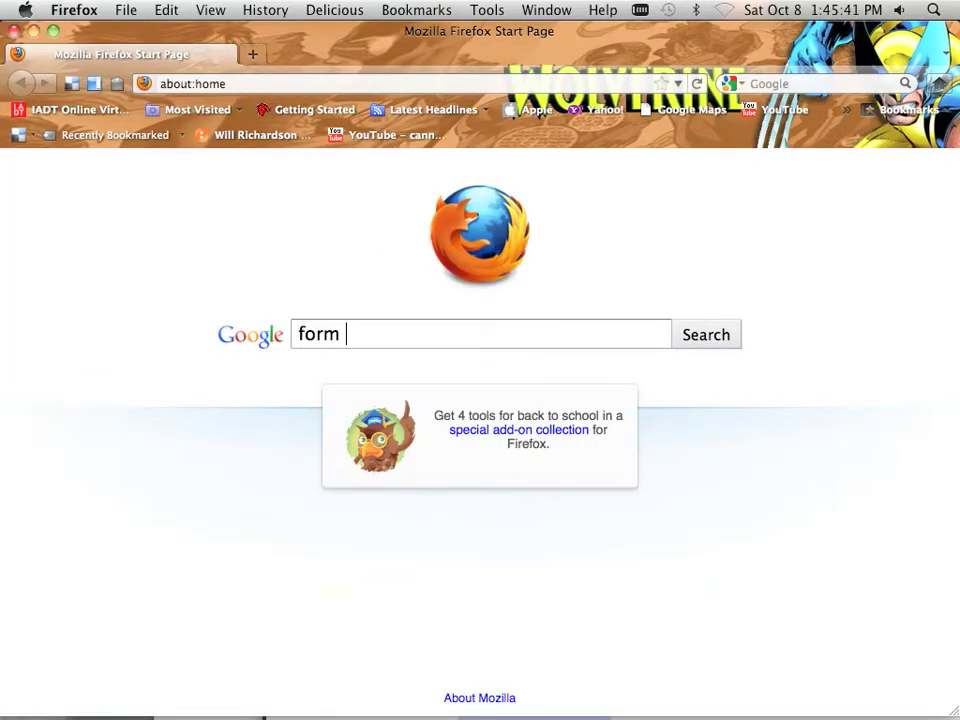
text(sample)
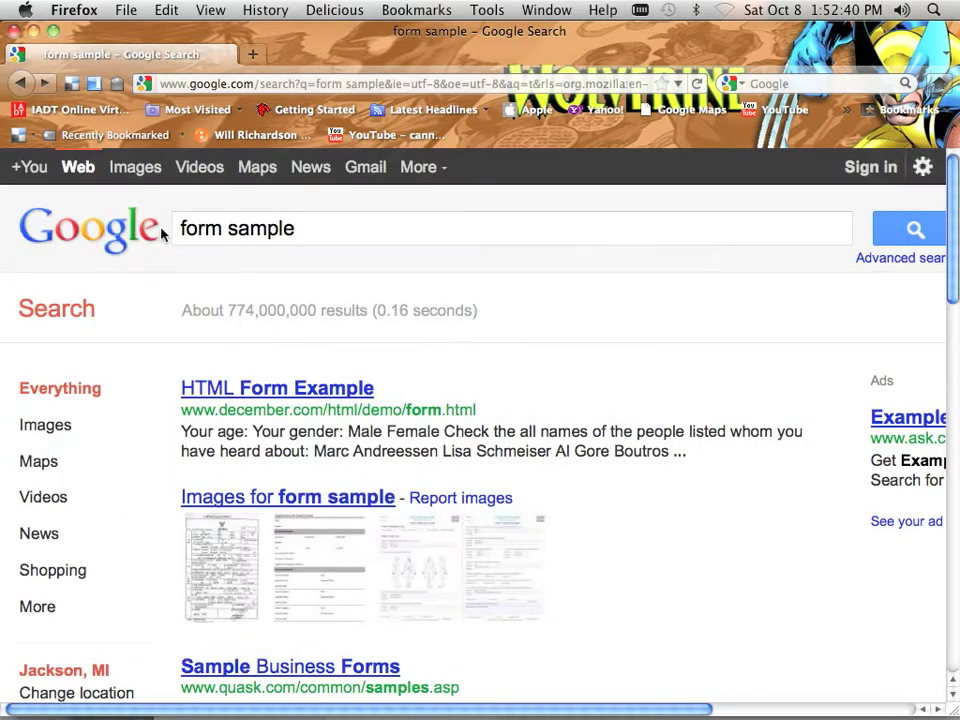
click(145, 177)
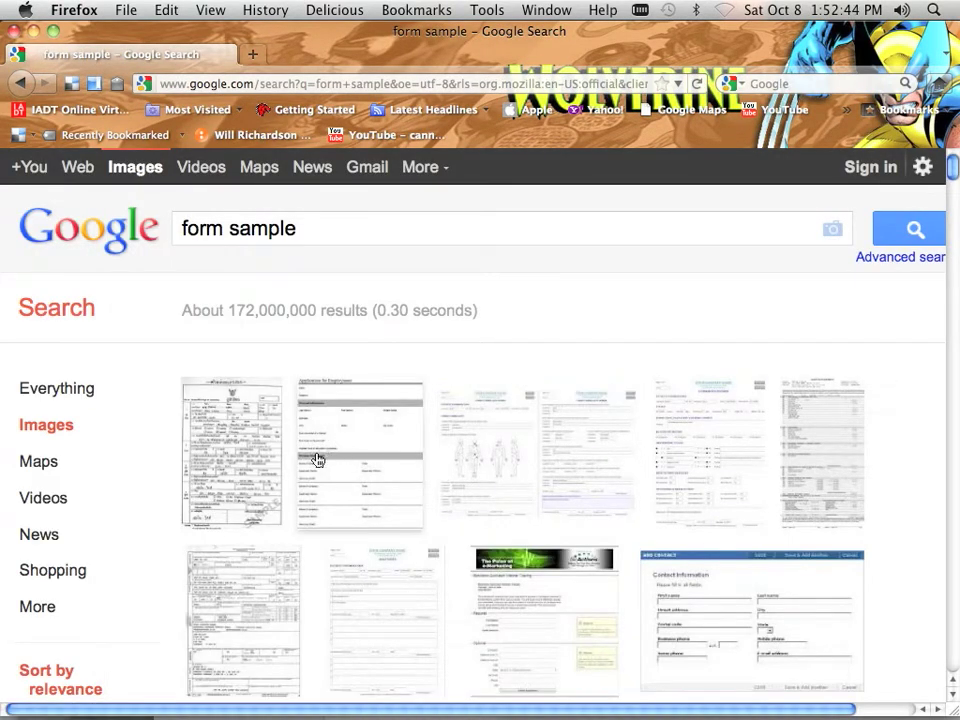
- Filter the image results to those larger than 6 MP (2816×2112)
scroll(191, 476, down, 3)
scroll(80, 536, down, 3)
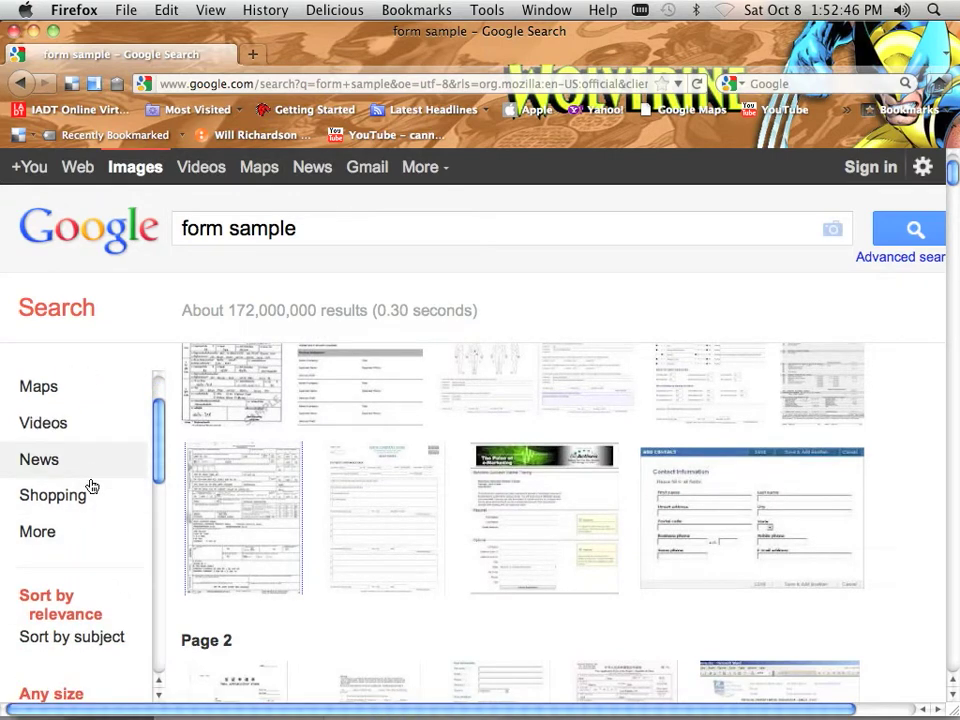
scroll(80, 517, down, 5)
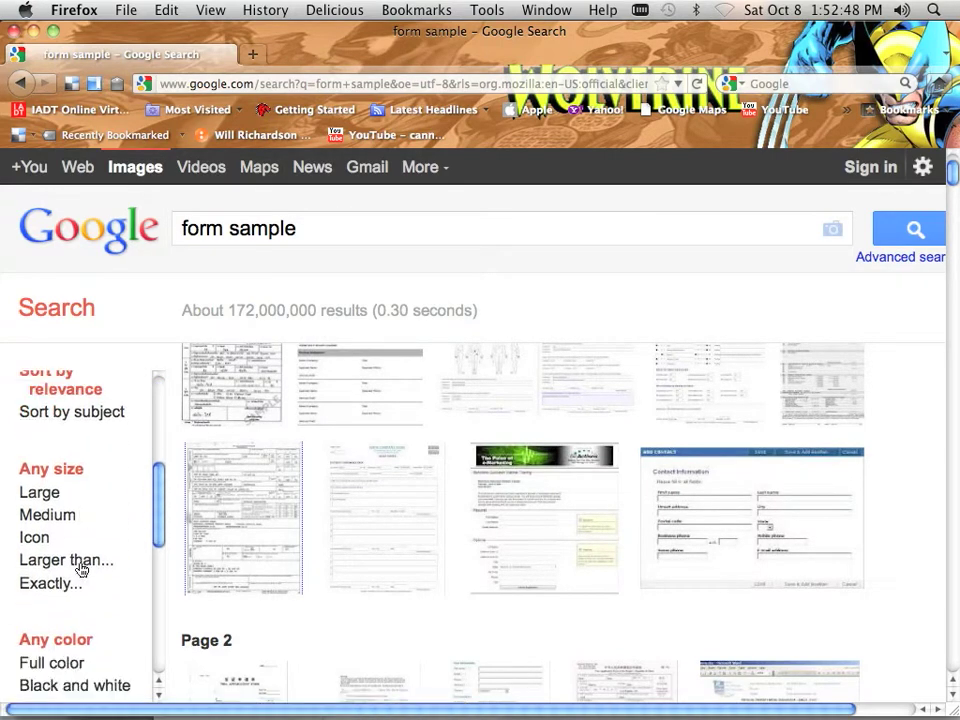
click(87, 565)
click(87, 580)
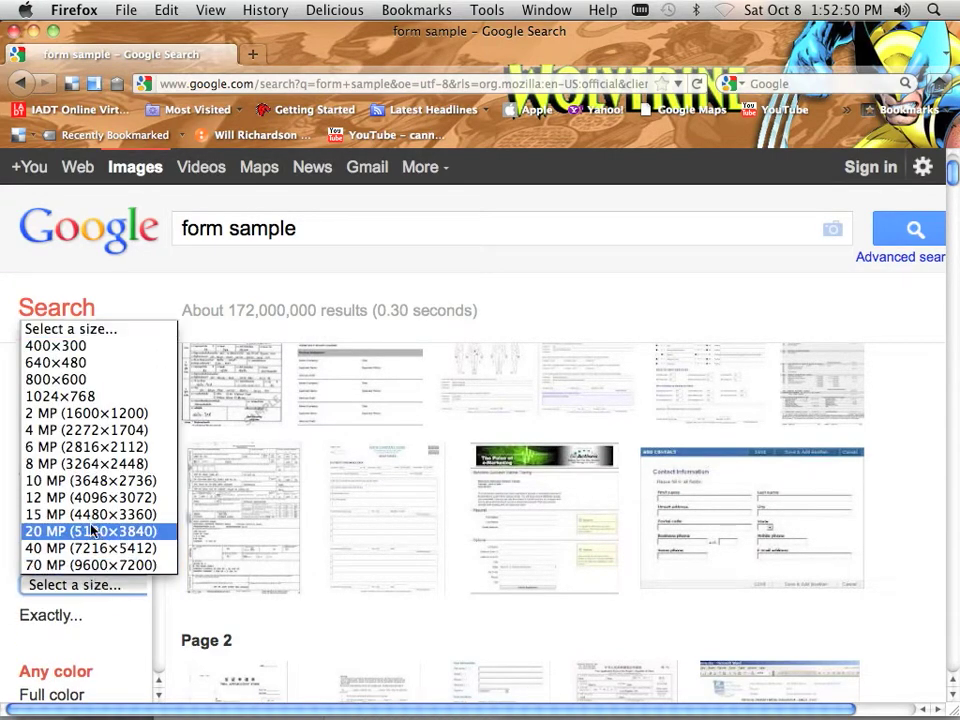
click(88, 449)
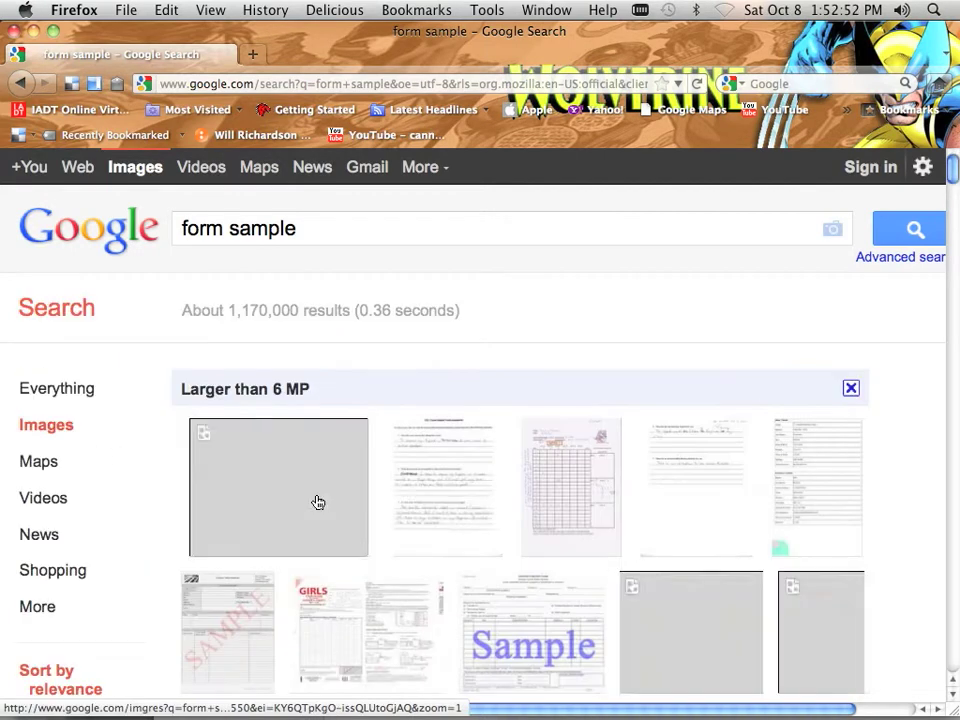
- Open the visa application form found among the results at full size, zoom in on its fields, and return to the results
scroll(350, 555, down, 1)
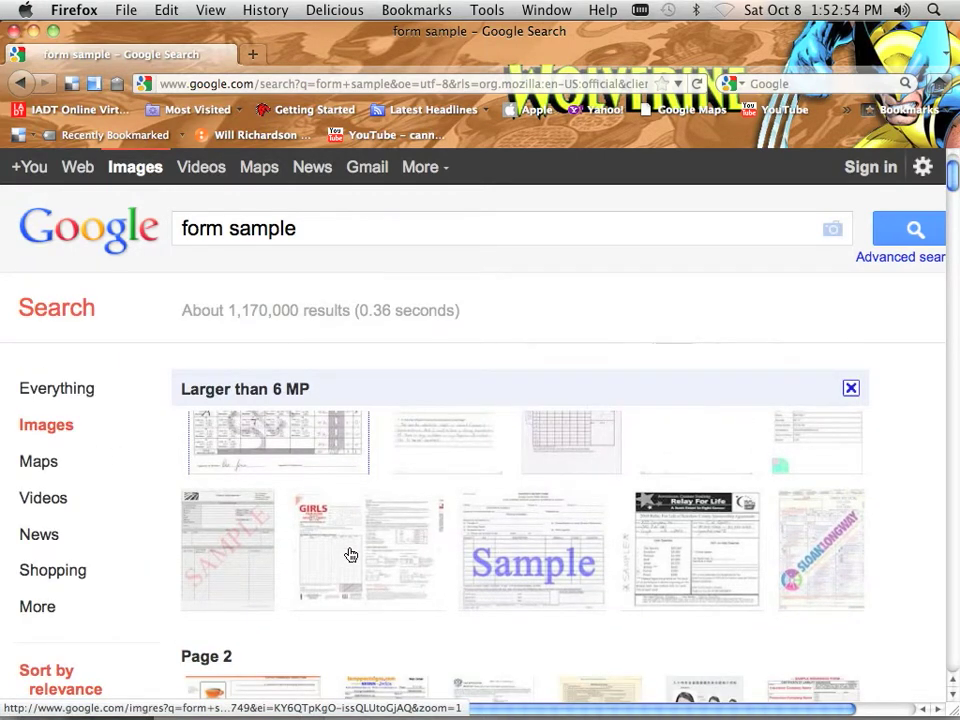
scroll(350, 555, down, 2)
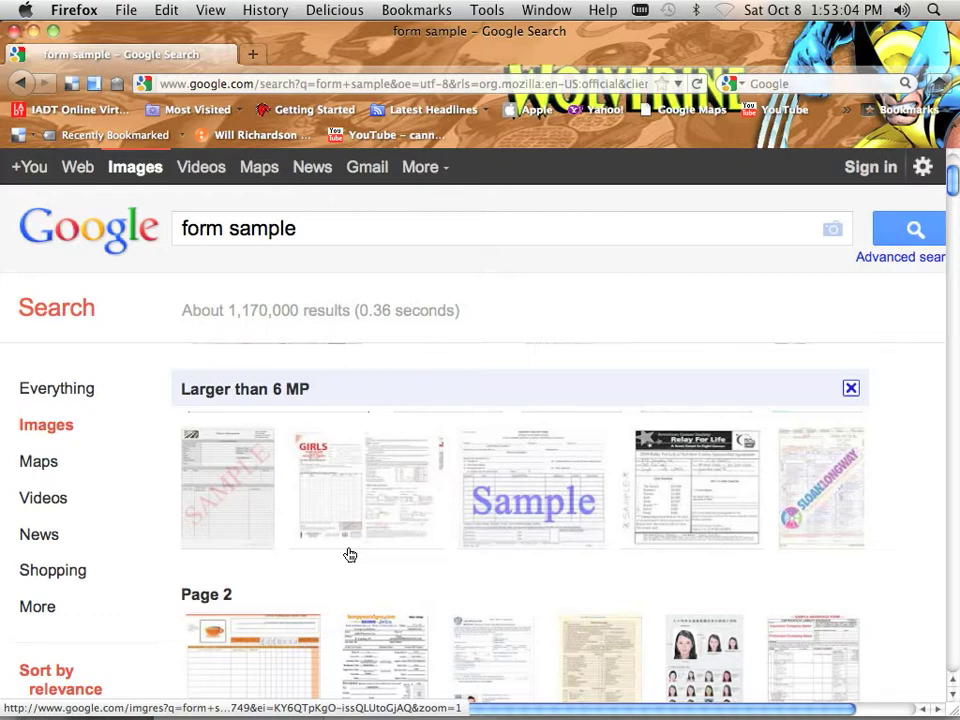
scroll(450, 568, down, 2)
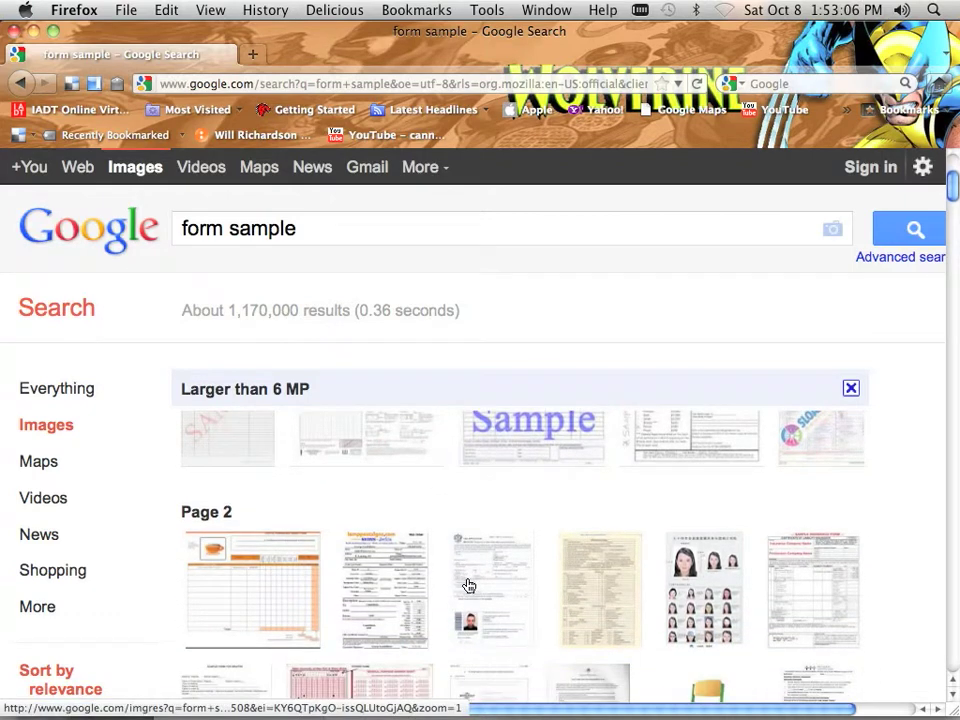
scroll(469, 585, down, 3)
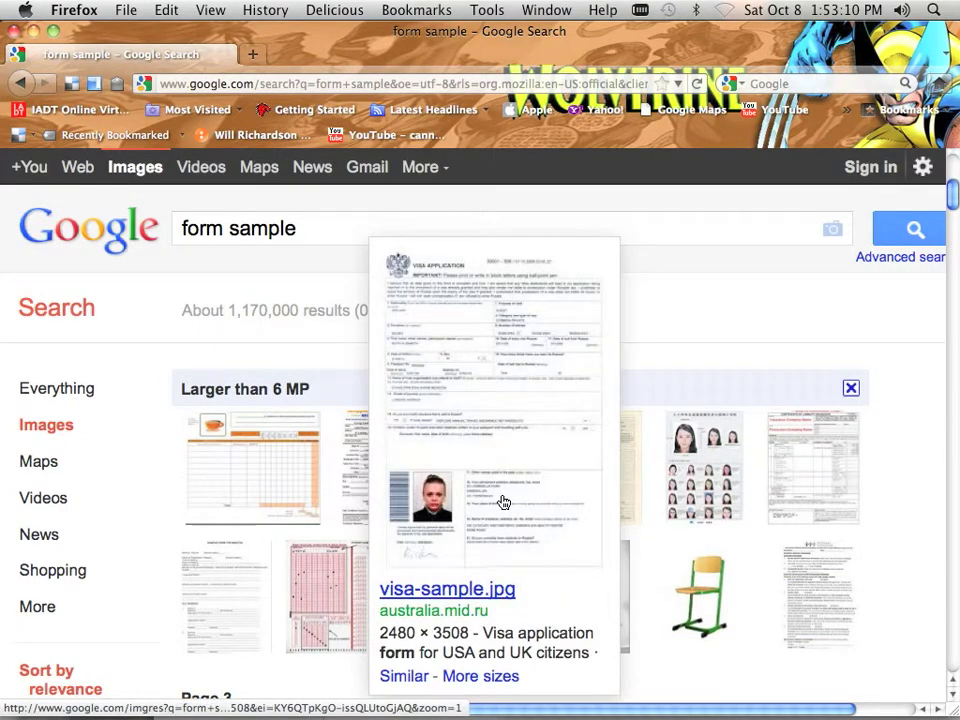
click(503, 502)
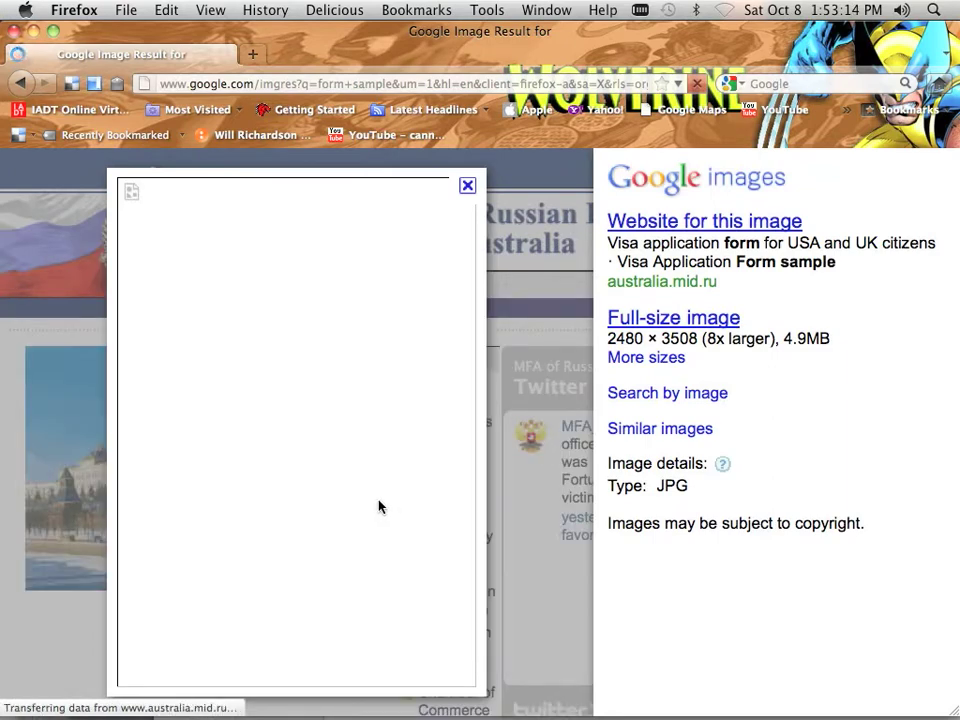
click(683, 327)
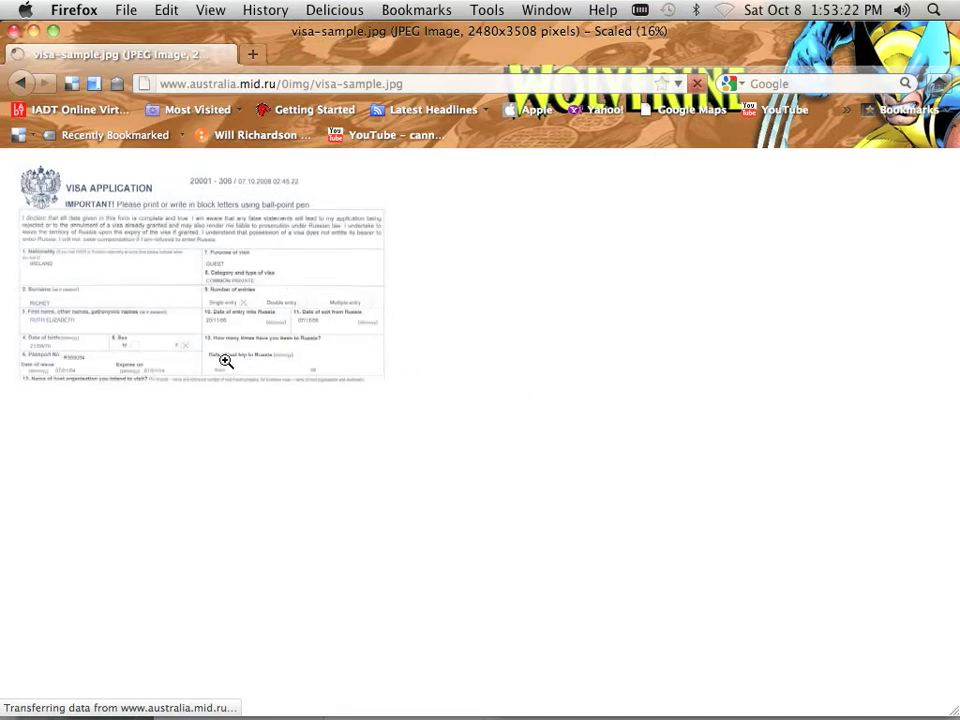
click(47, 333)
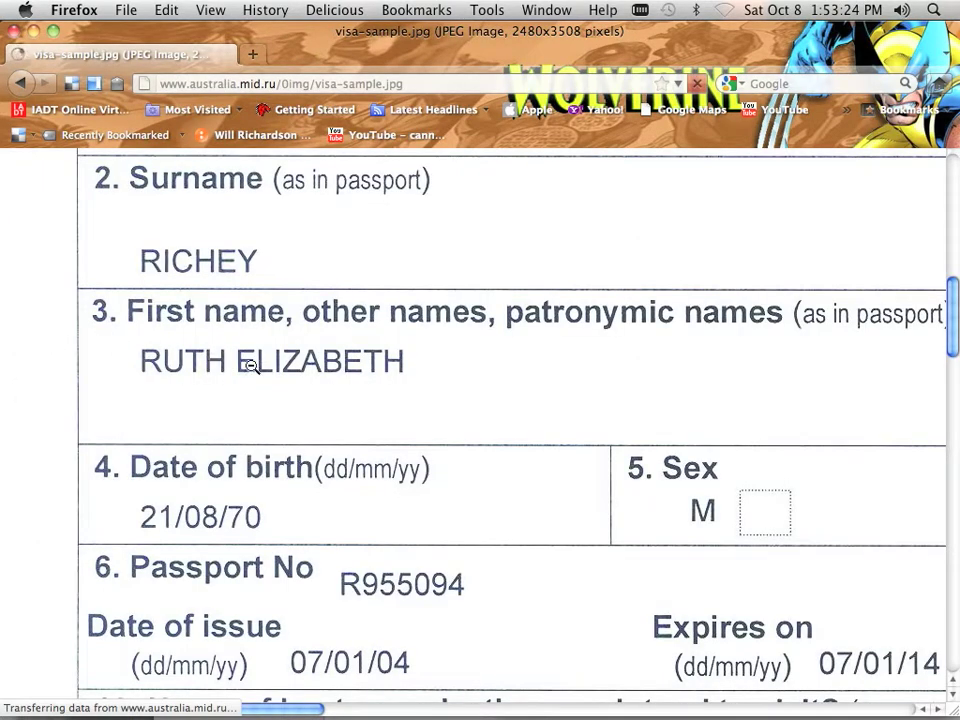
click(24, 85)
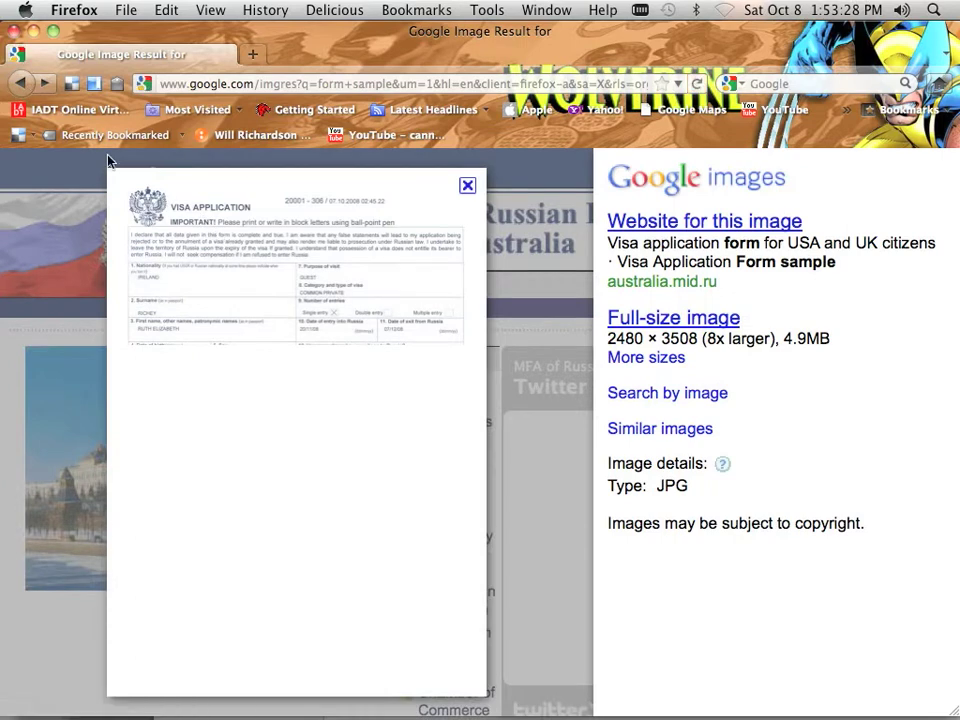
click(22, 84)
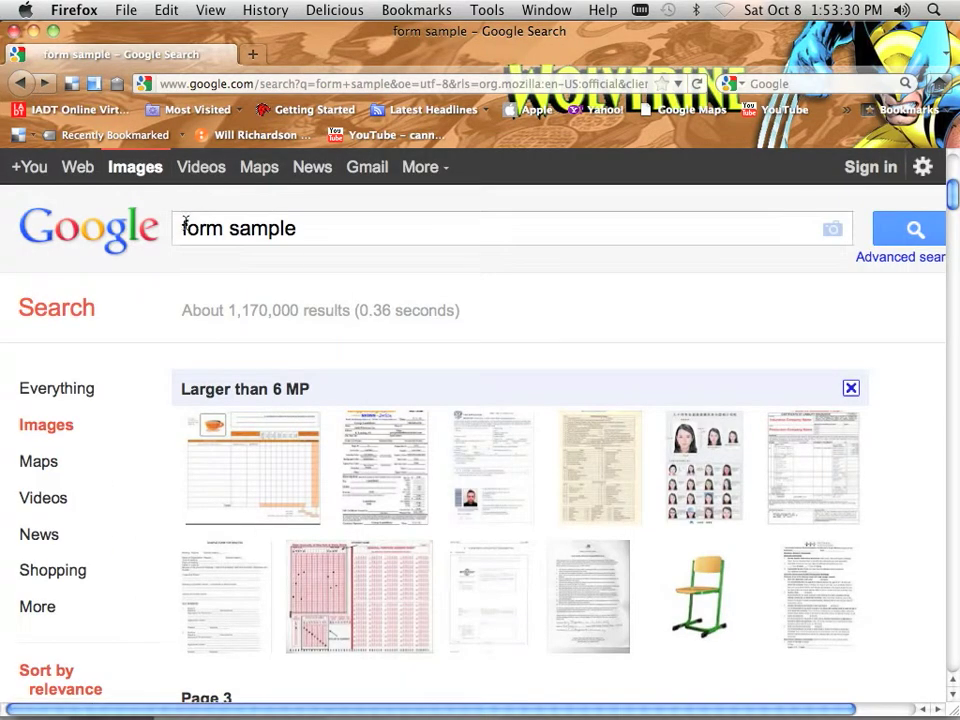
- Refine the image search to "blank form sample" and look through the results for a blank form
text(blank)
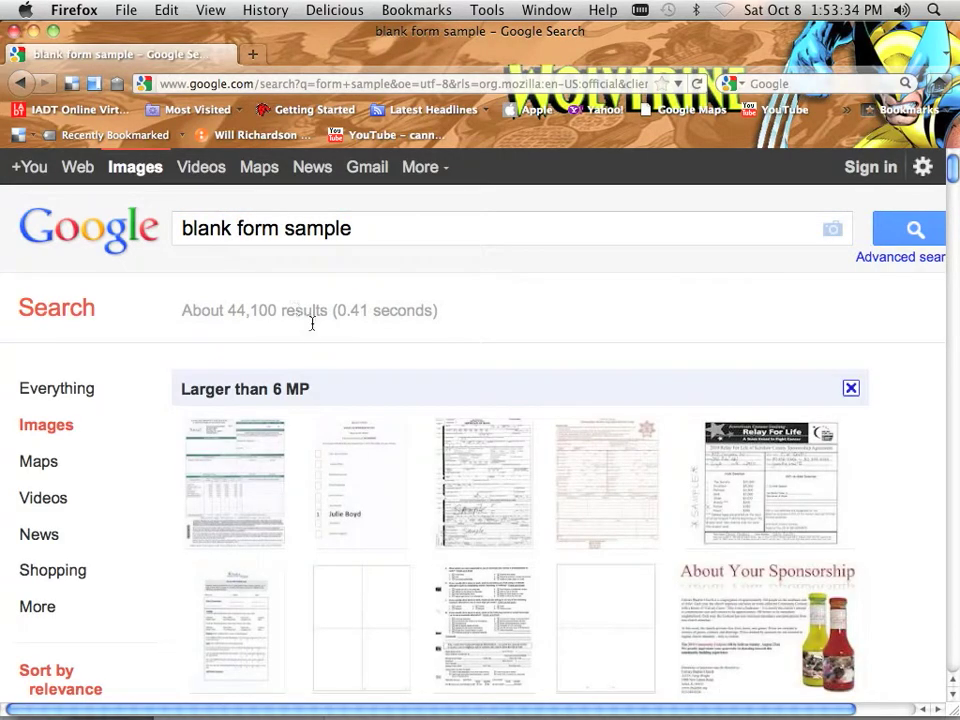
scroll(322, 353, down, 5)
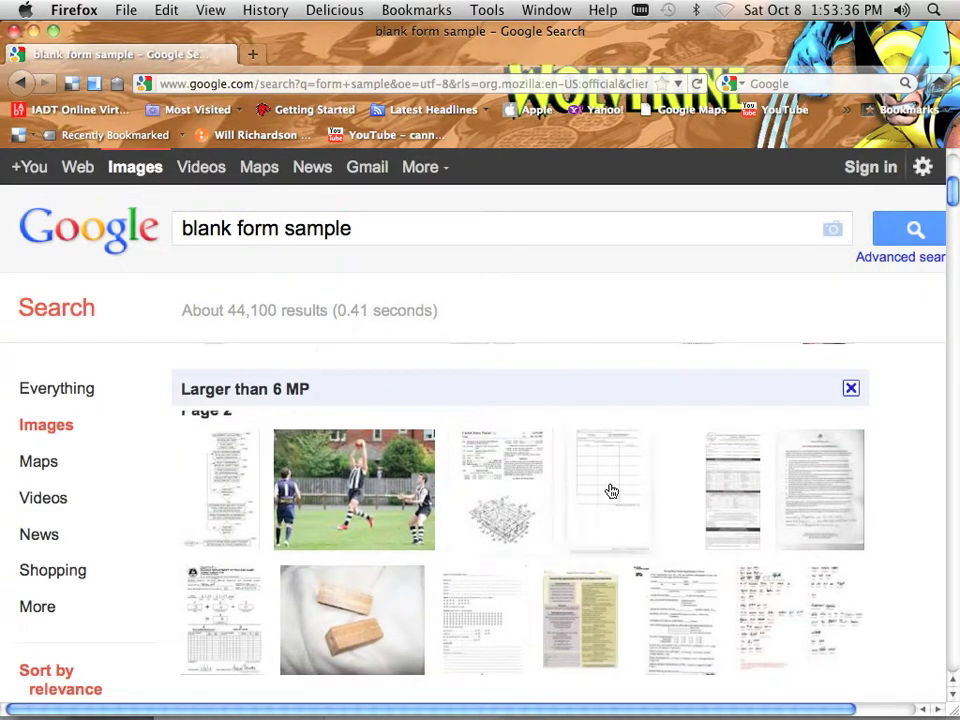
mouse_move(624, 489)
scroll(624, 489, down, 3)
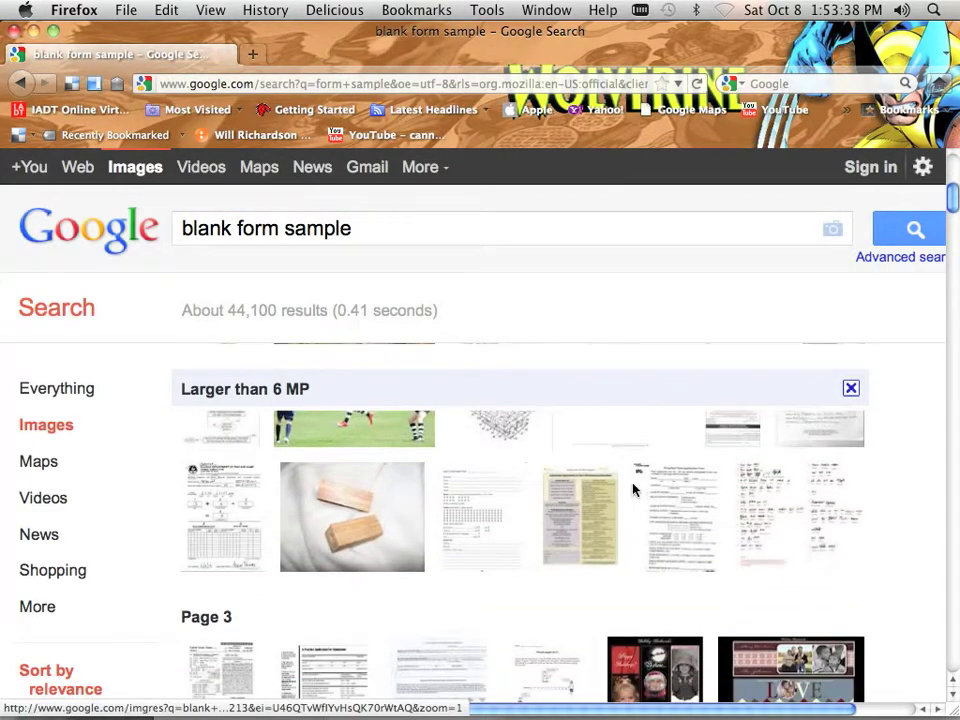
scroll(499, 514, down, 3)
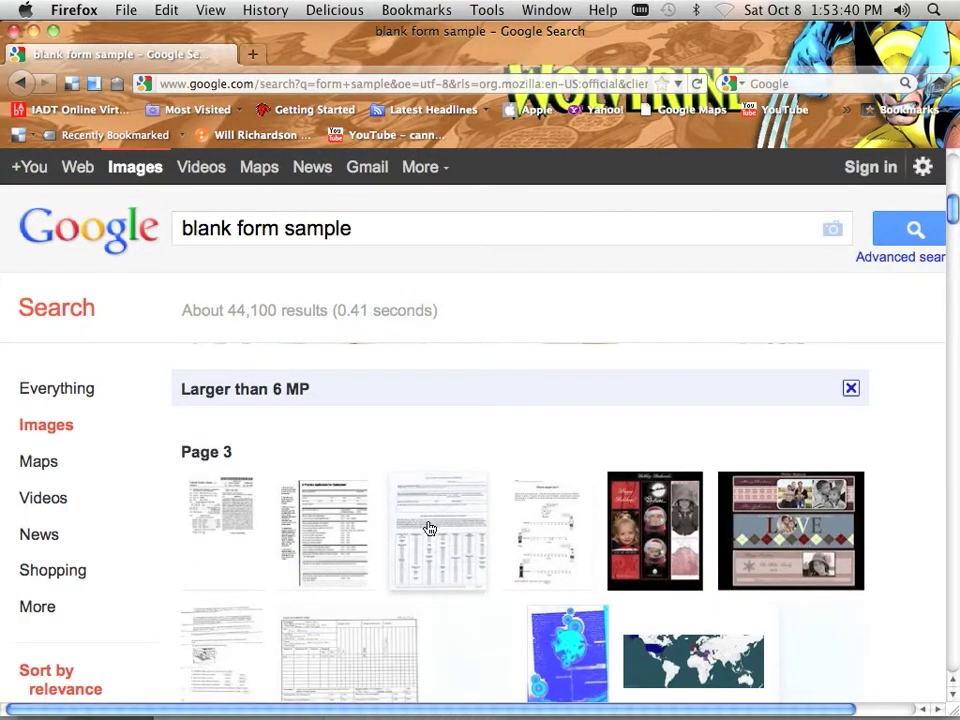
mouse_move(429, 528)
mouse_move(249, 515)
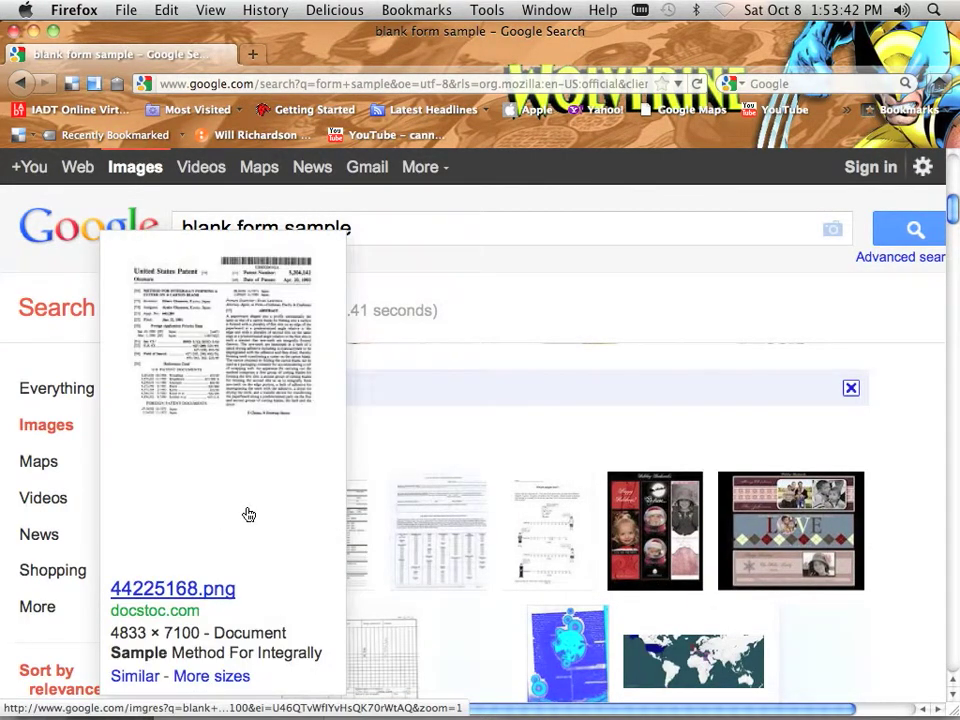
scroll(362, 570, down, 4)
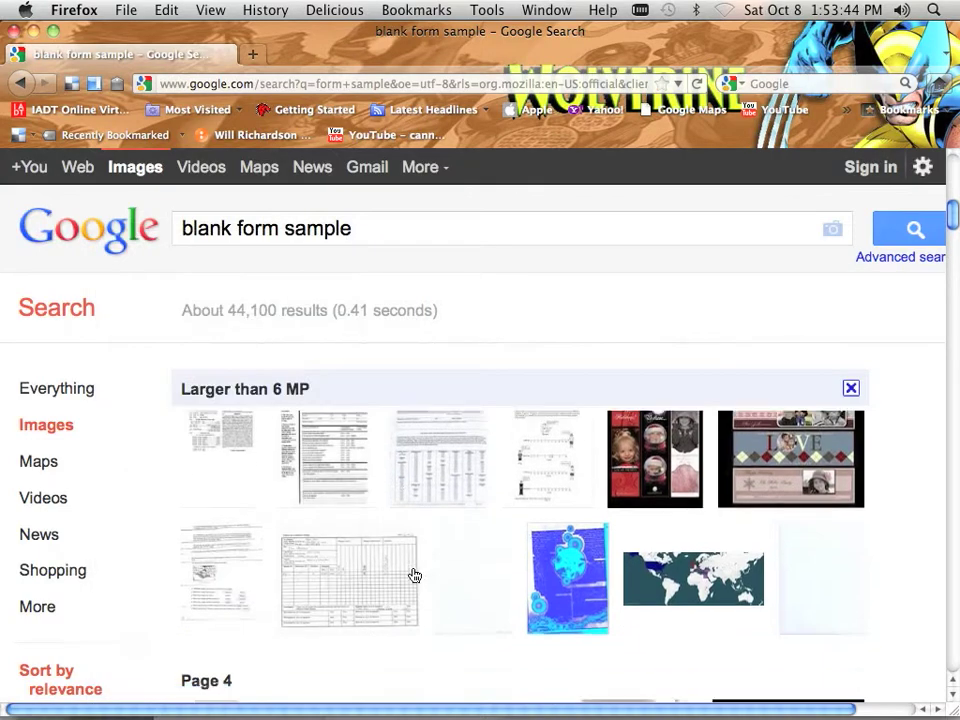
scroll(373, 568, down, 2)
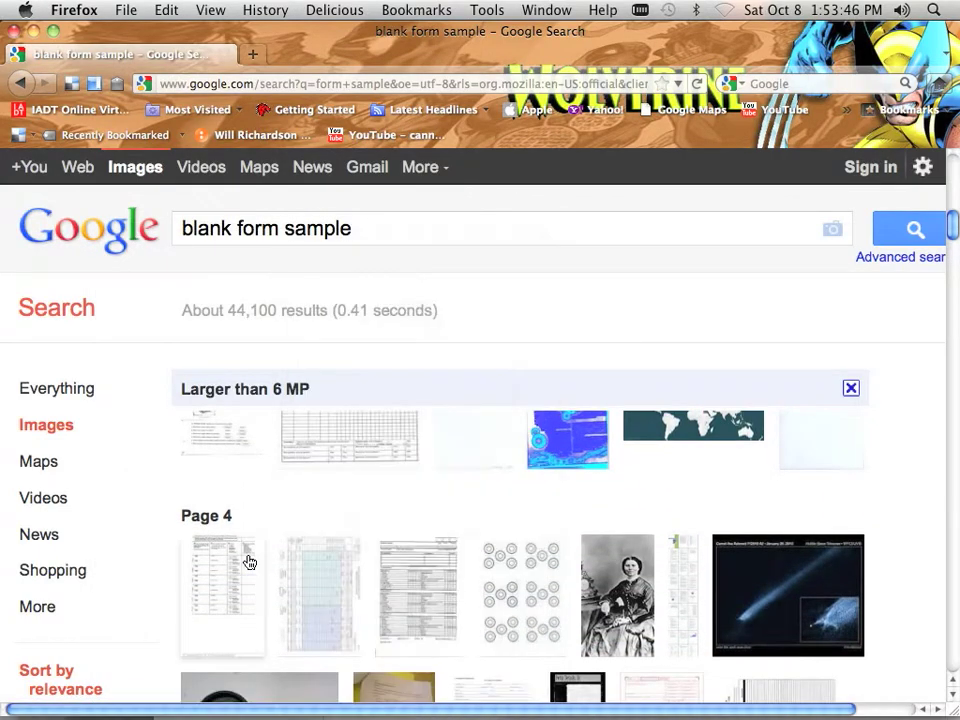
mouse_move(249, 563)
scroll(504, 580, down, 3)
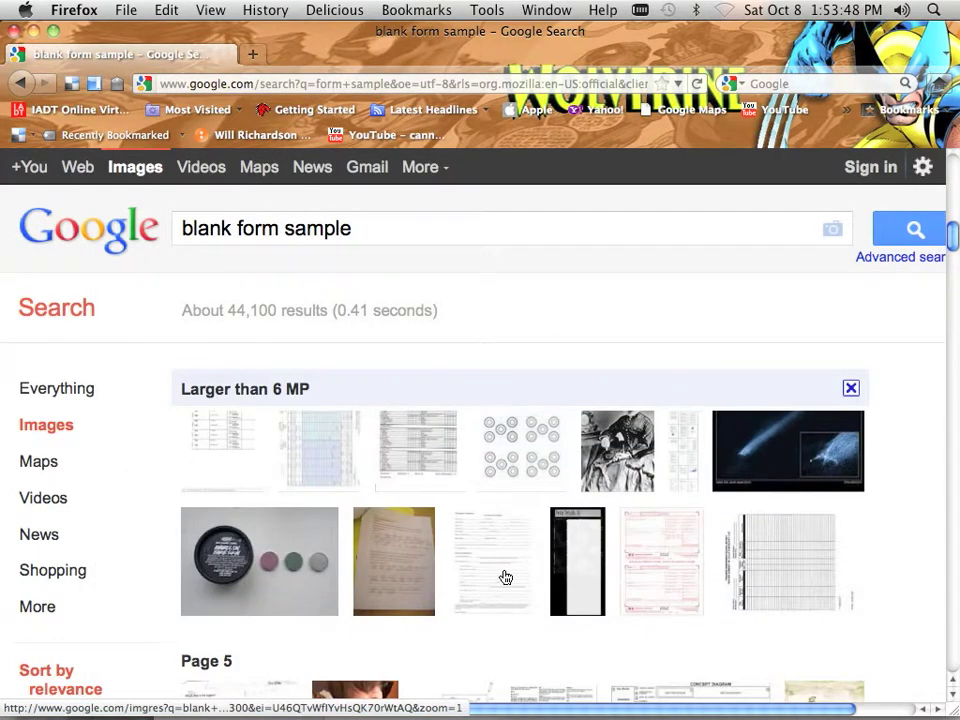
- Open the New Patient Case History form image at full size and zoom in on it
click(506, 578)
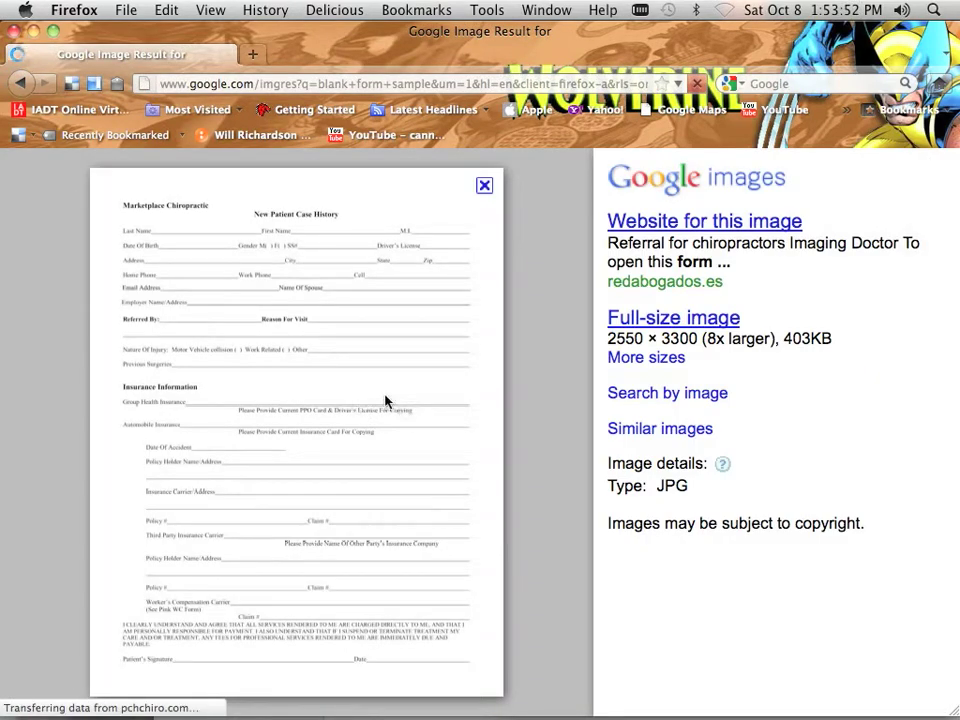
click(646, 332)
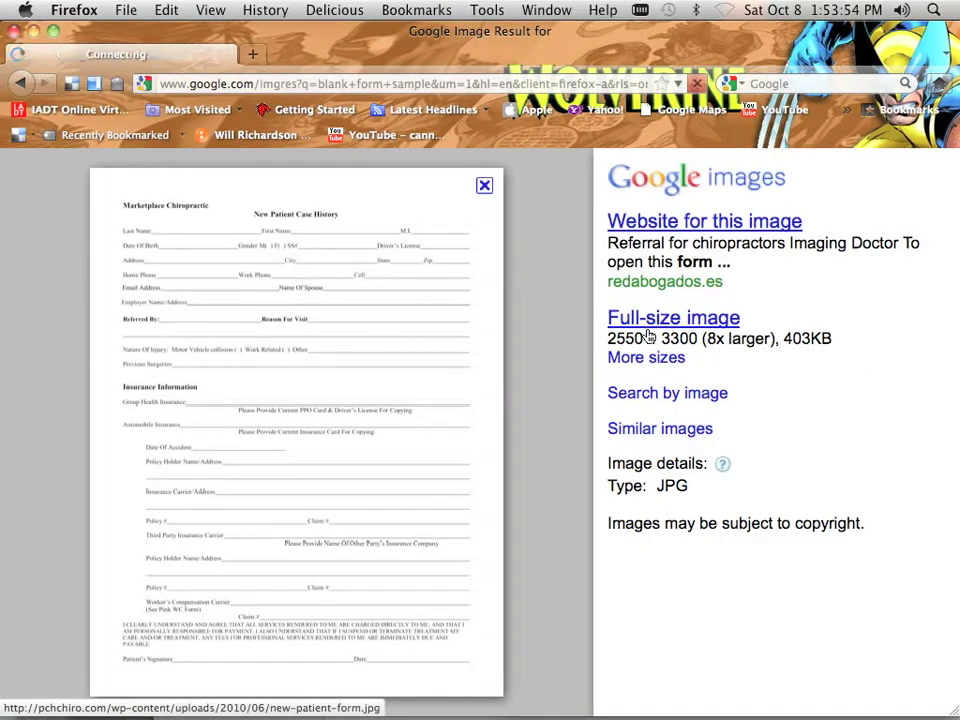
click(307, 389)
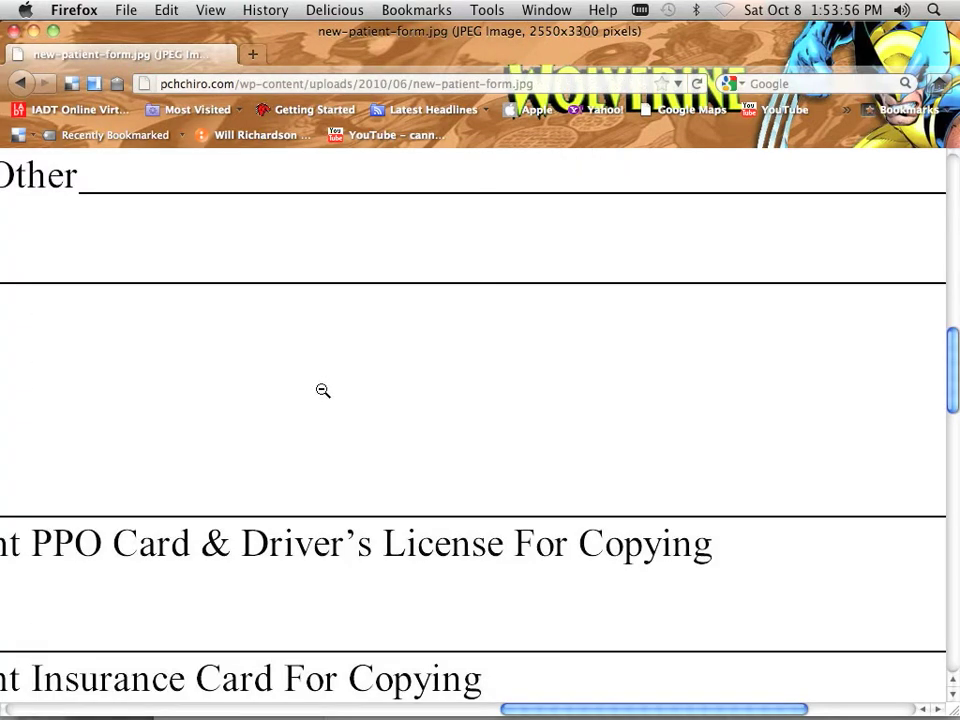
- Save the full-size form image to the Desktop as new-patient-form.jpg
right_click(321, 390)
click(360, 401)
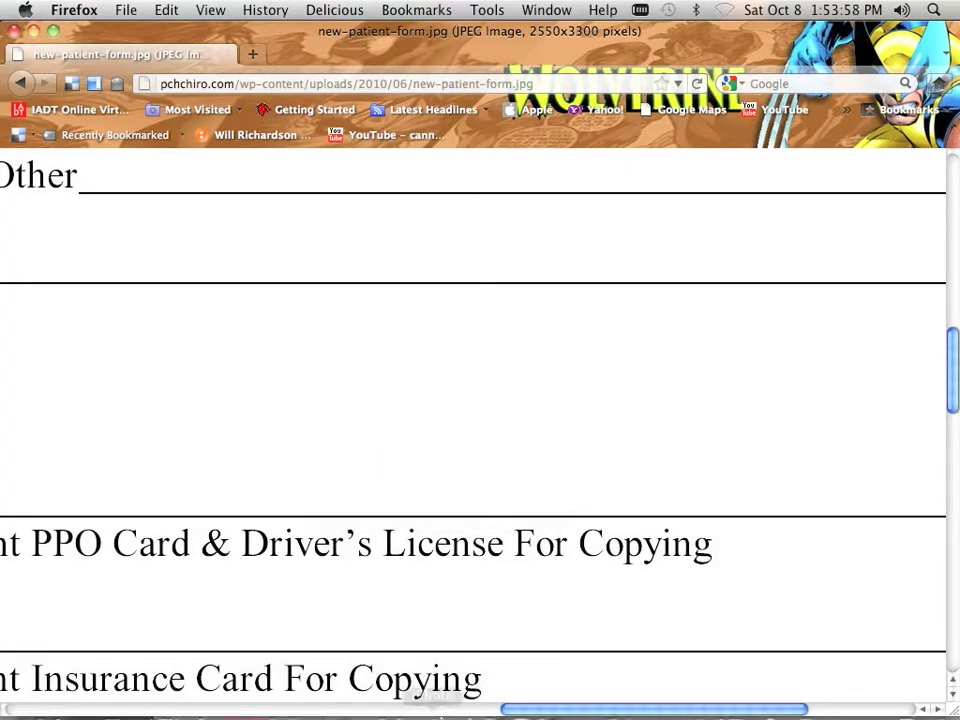
key(super+Tab)
right_click(344, 545)
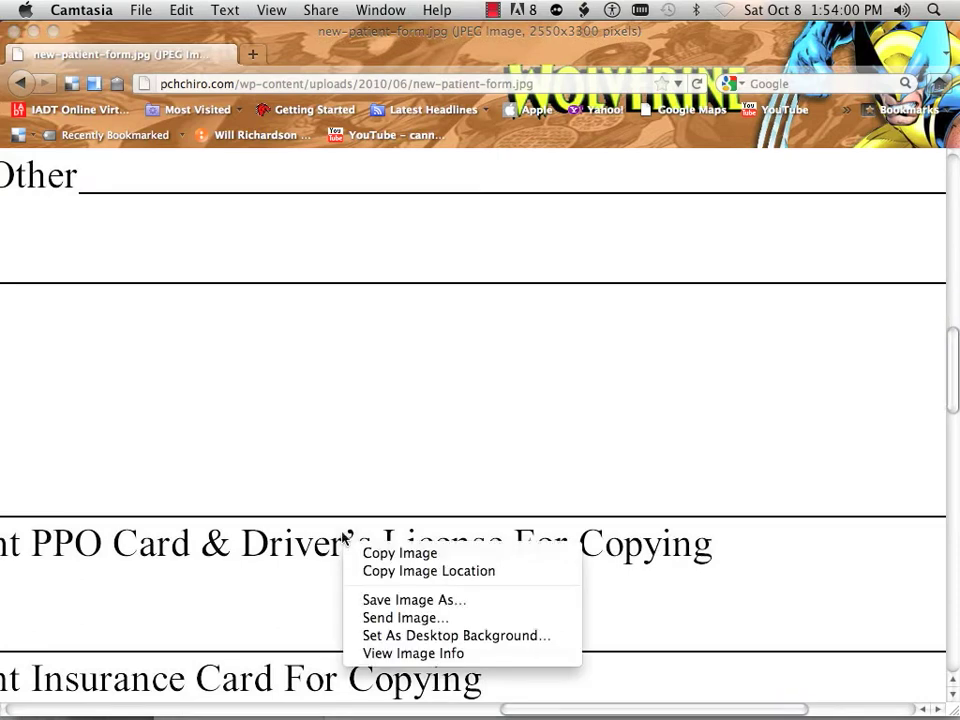
click(434, 601)
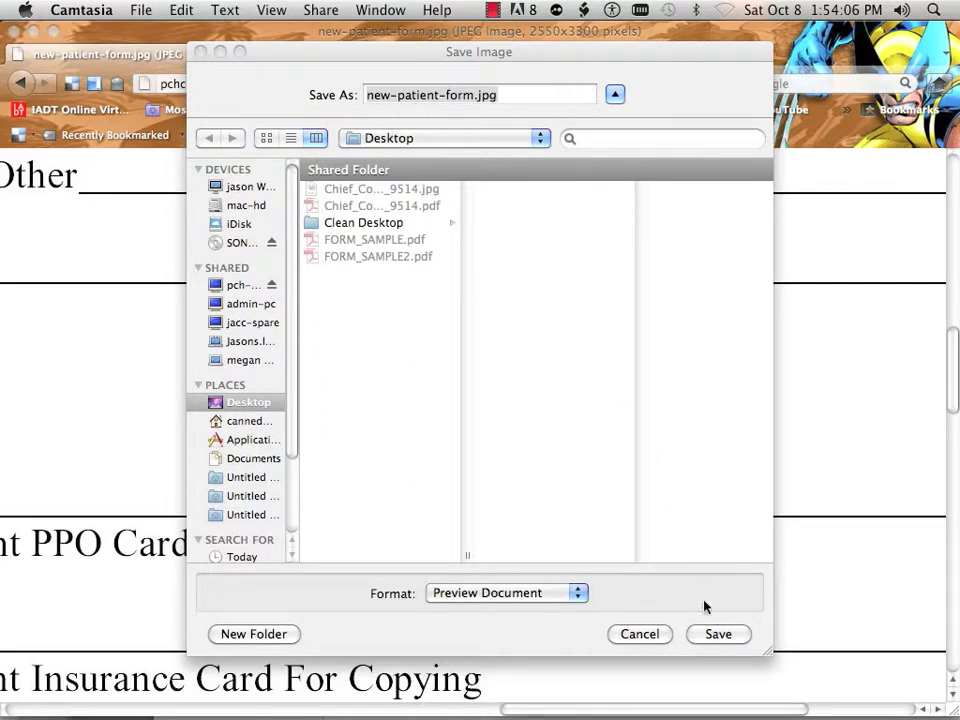
click(728, 634)
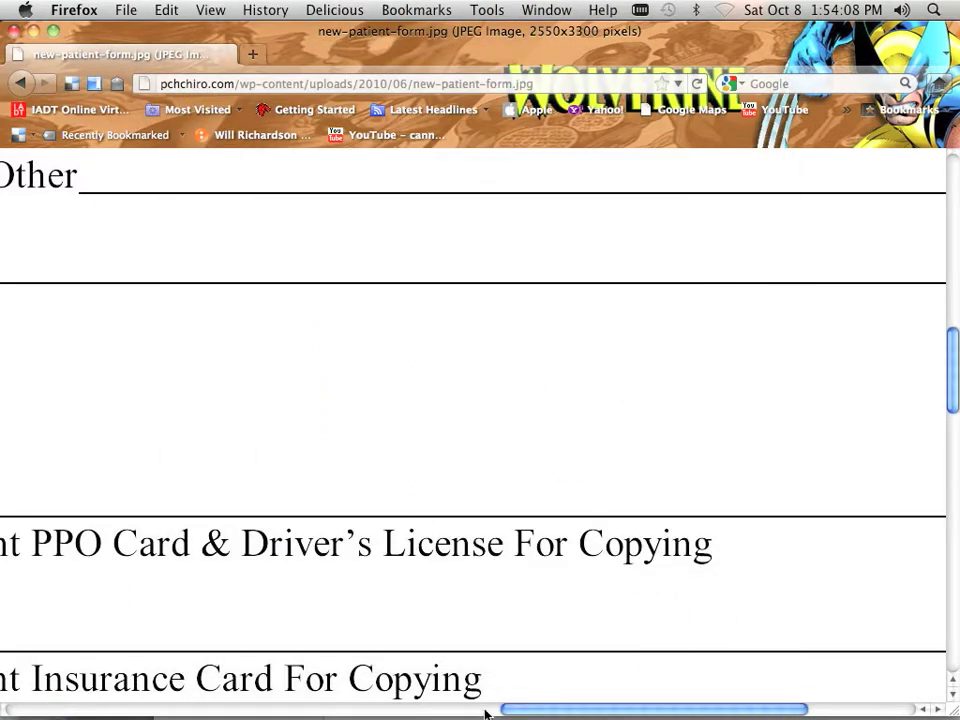
- Switch from Firefox to the FORM_SAMPLE2.pdf document in Adobe Acrobat Pro
key(super+Tab)
key(super+Tab)
key(super+Tab)
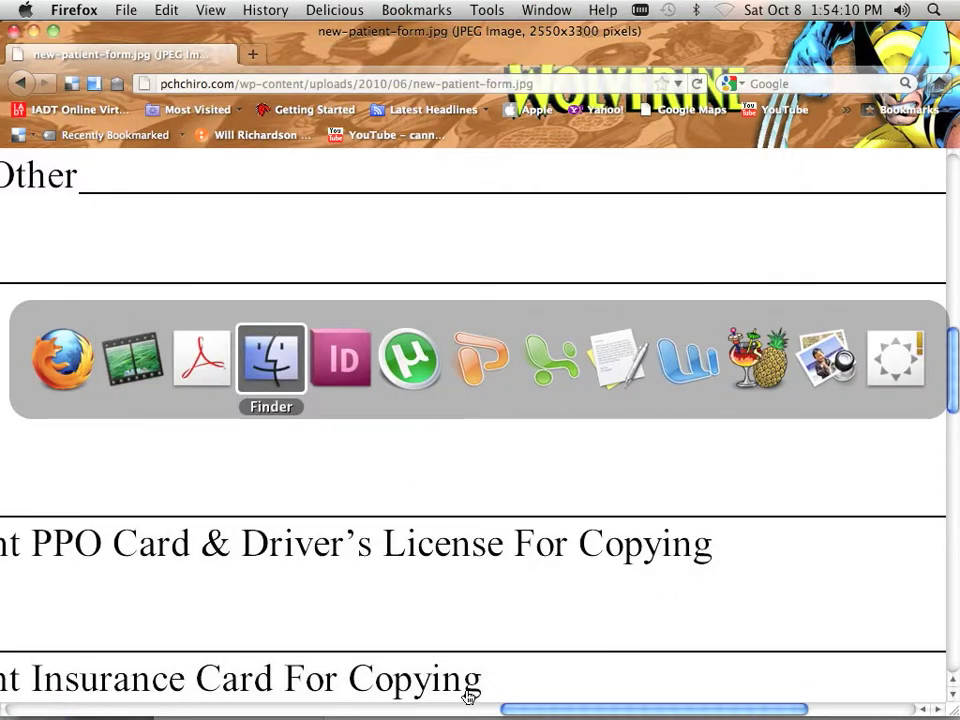
key(super+Tab)
key(super+Tab)
key(super+Tab)
key(super+Tab)
key(super+Tab)
key(super+Tab)
key(super+Tab)
key(super+Tab)
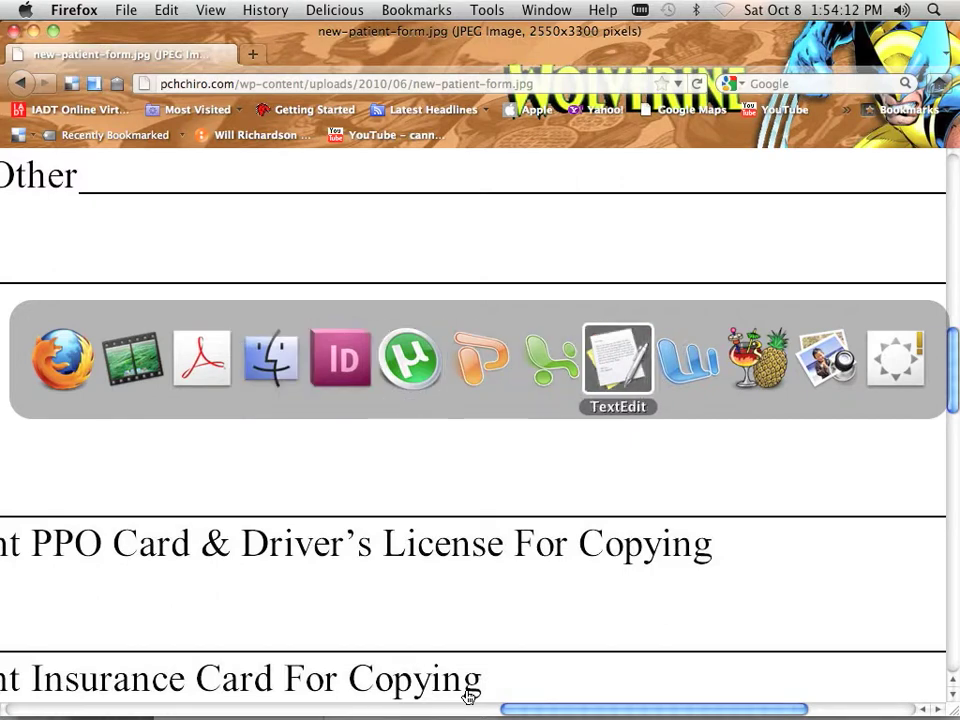
key(super+Tab)
key(super+Tab)
key(super+Tab)
key(super+Tab)
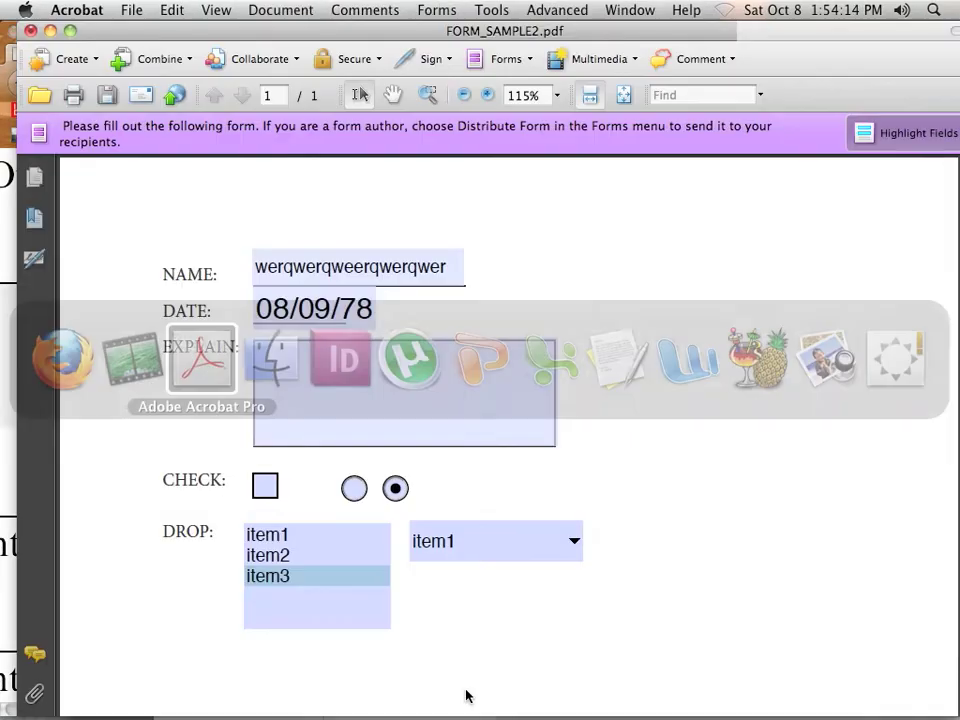
- Create a PDF from the Desktop image file new-patient-form.jpg
click(122, 10)
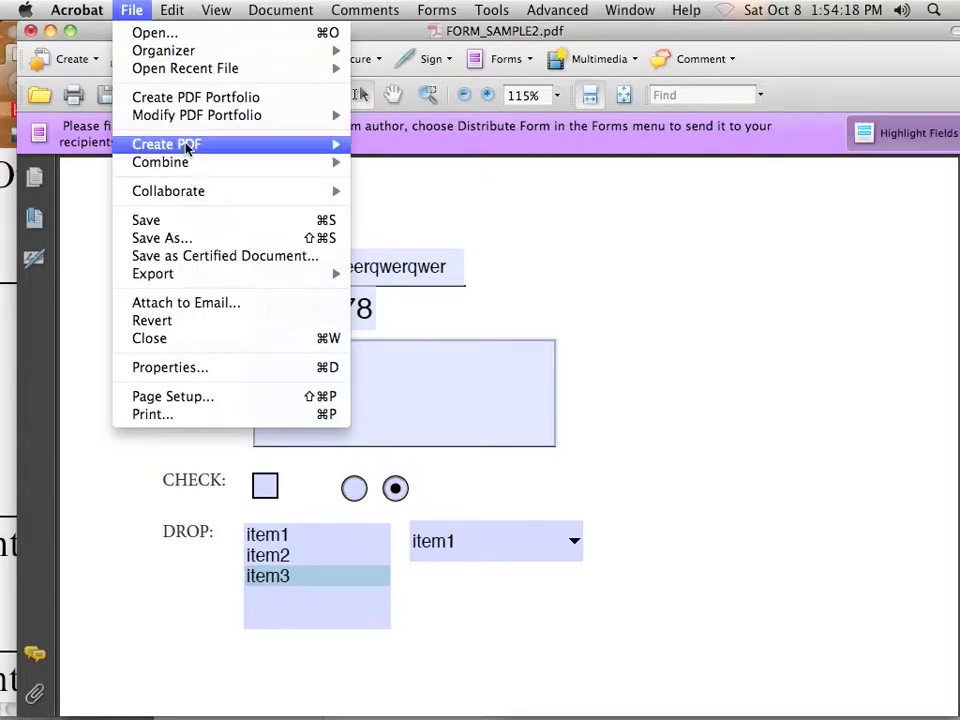
mouse_move(185, 145)
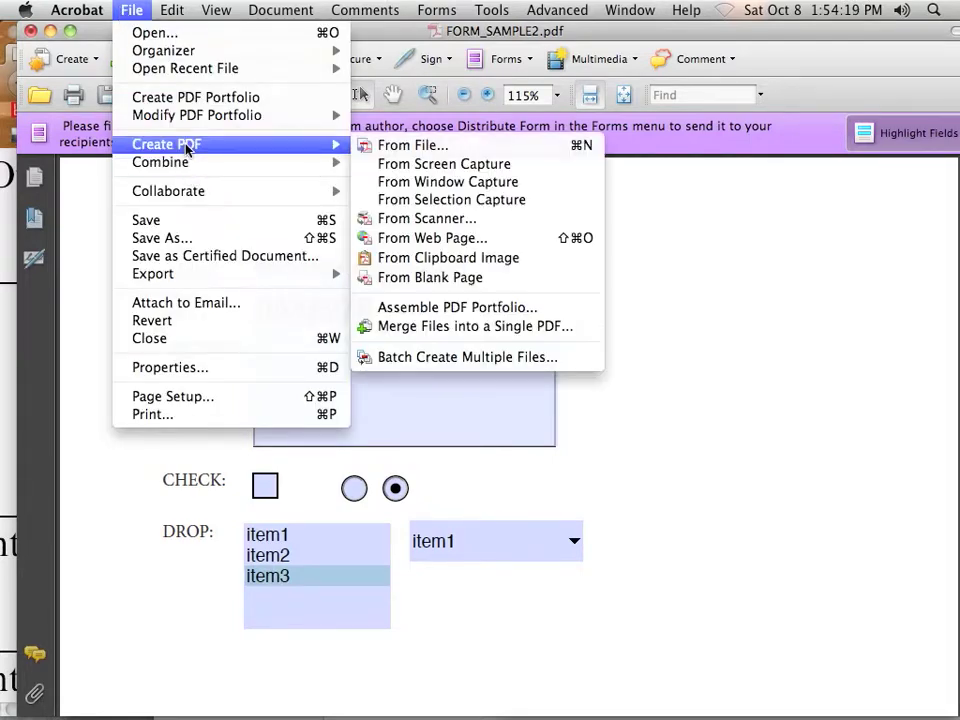
click(398, 151)
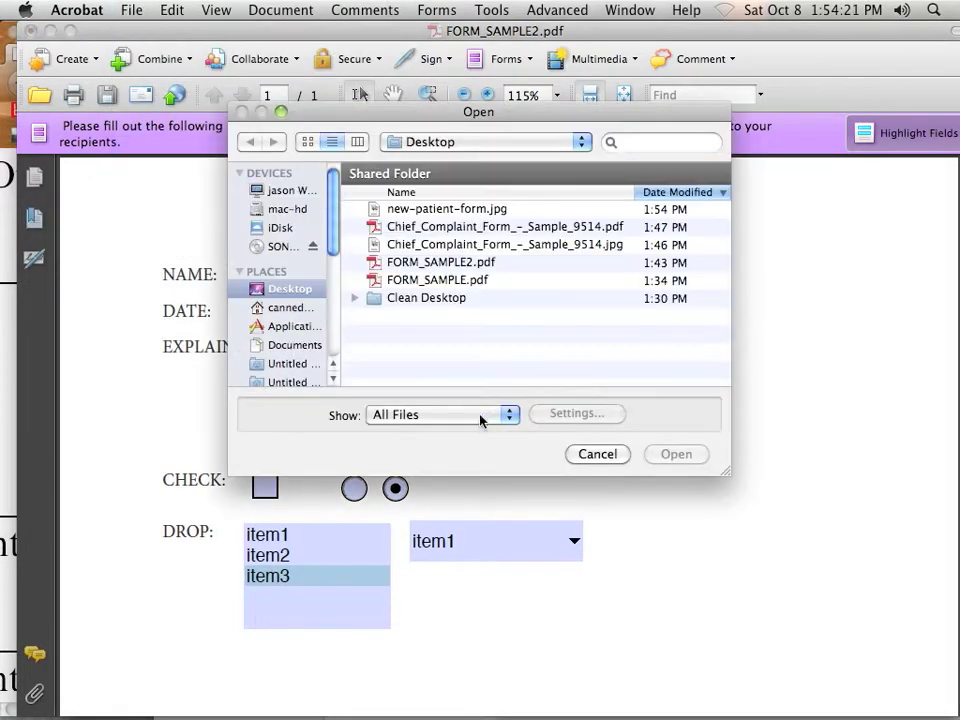
click(419, 209)
click(670, 455)
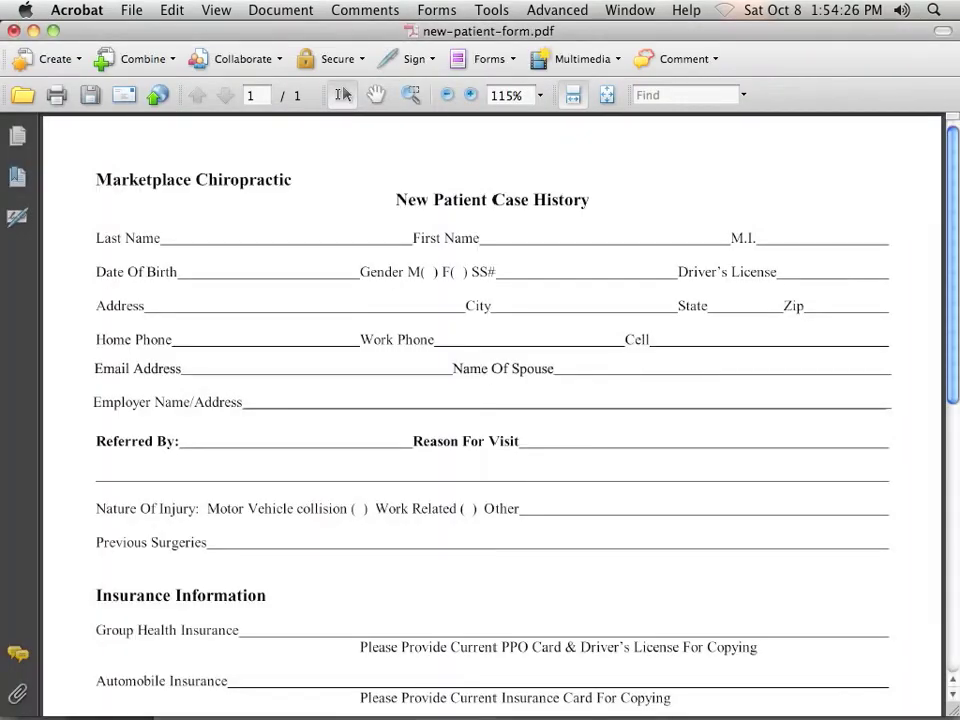
- Run the Form Wizard on the current PDF document, saving it to the Desktop as new-patient-form, and dismiss the form editing welcome message
click(438, 12)
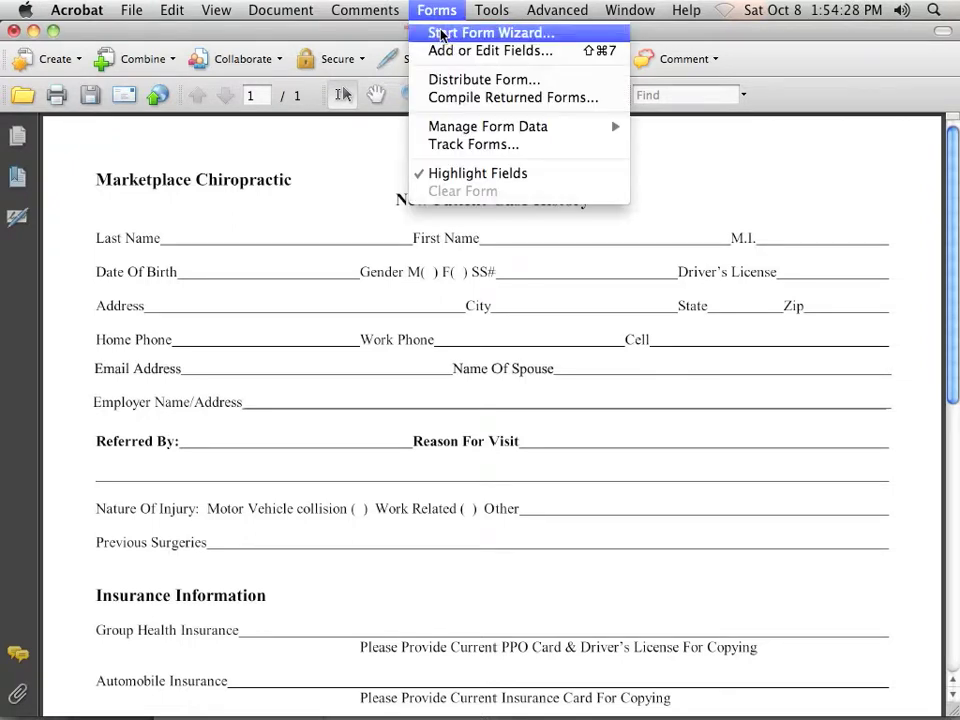
click(441, 33)
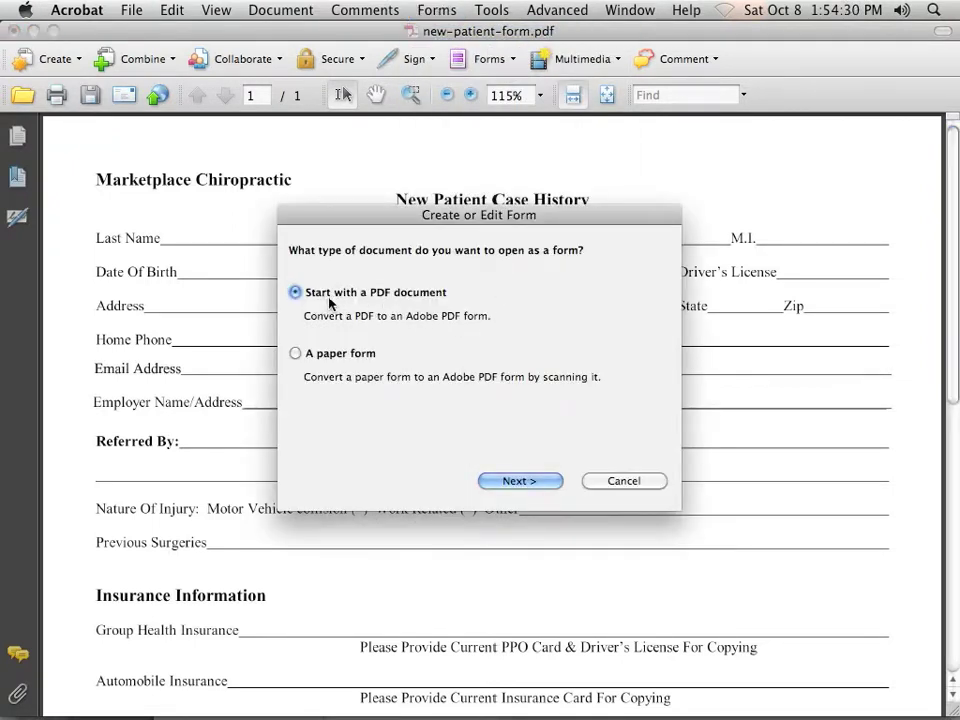
click(517, 482)
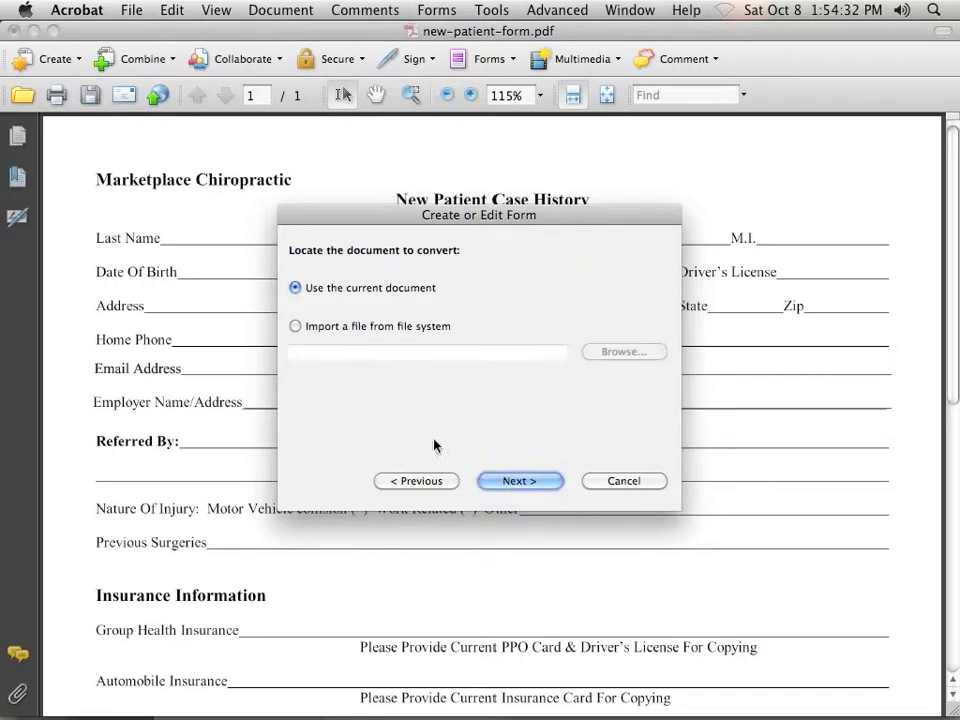
click(533, 484)
click(610, 323)
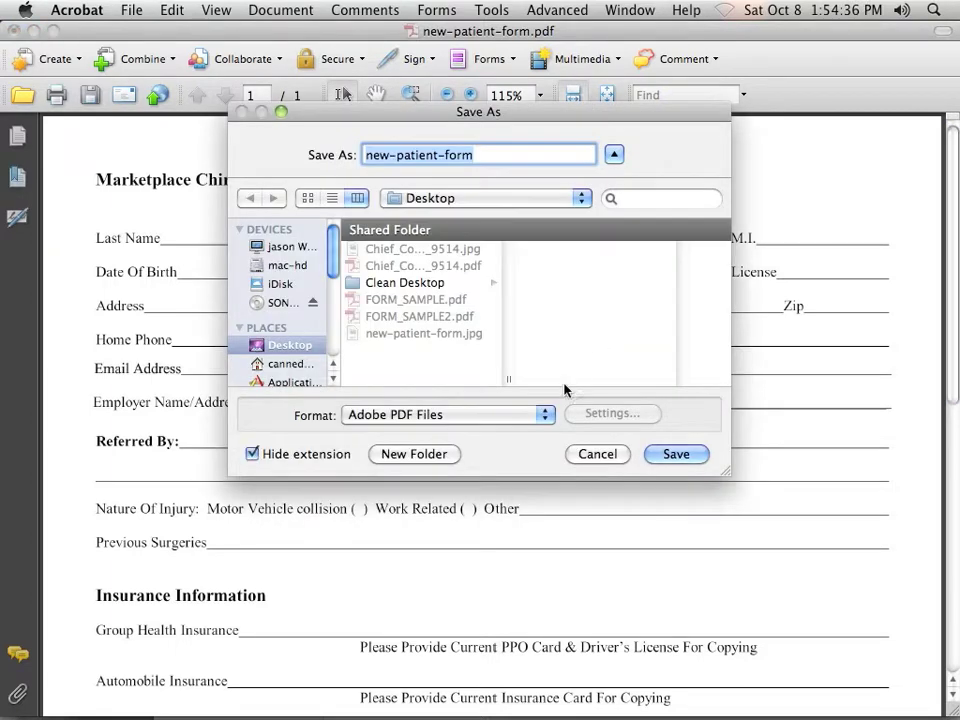
click(674, 455)
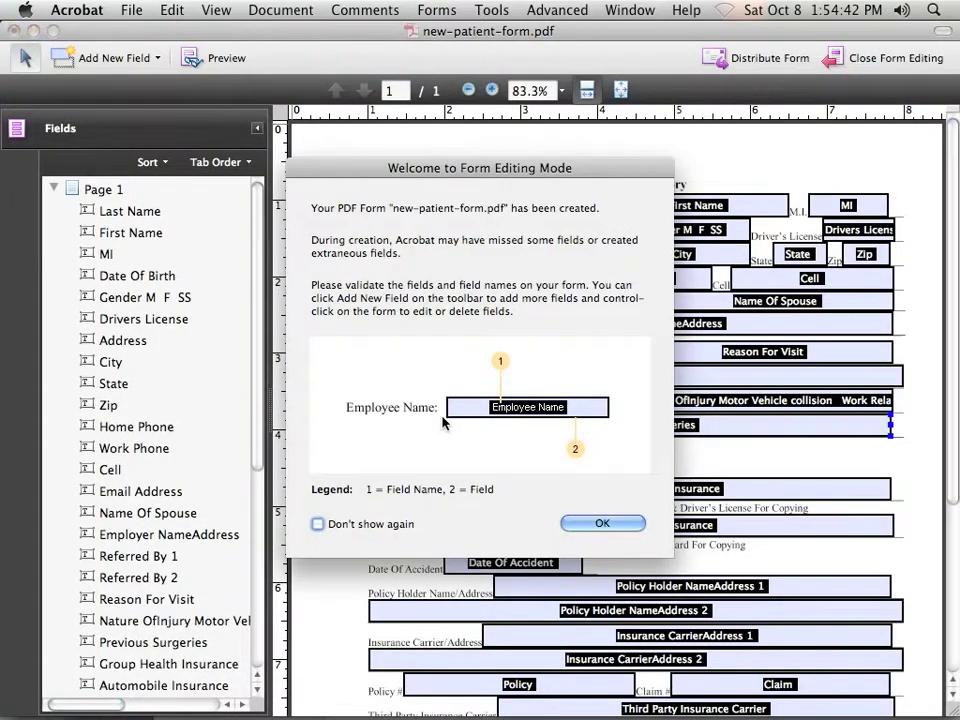
click(602, 523)
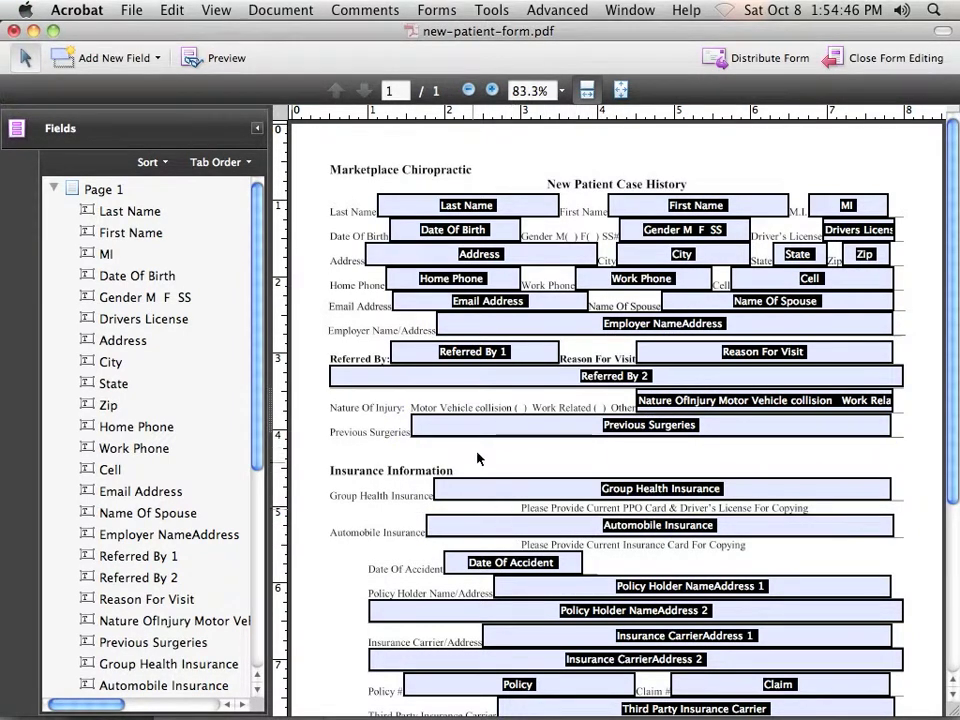
- Preview the form and fill in Last Name with dfgfdg, First Name with fdgsdf and M.I. with dfgsdf
click(236, 64)
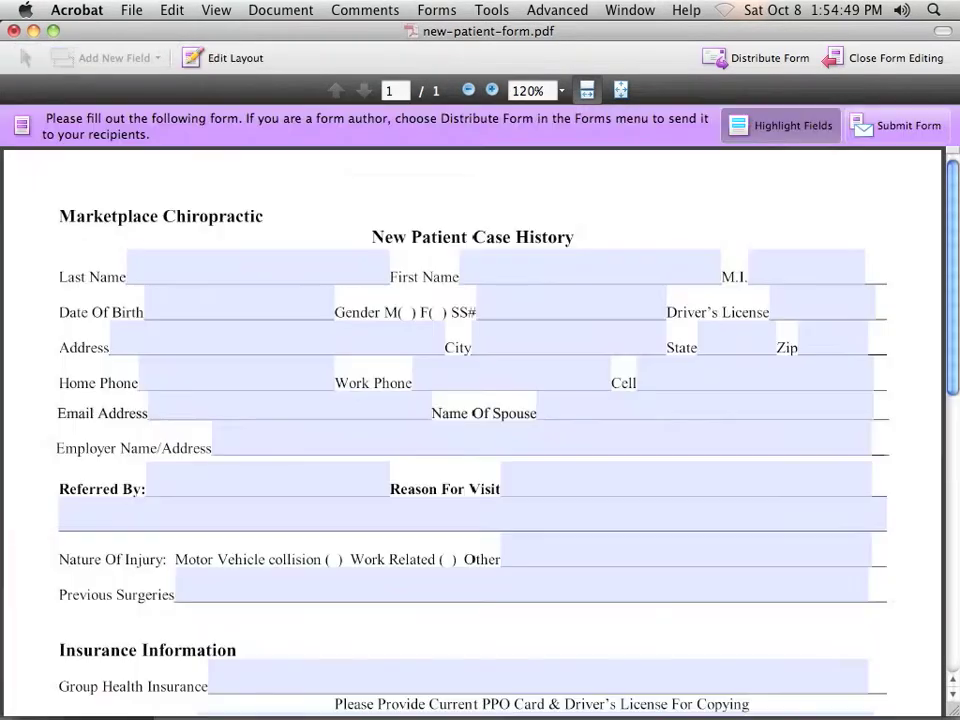
click(285, 268)
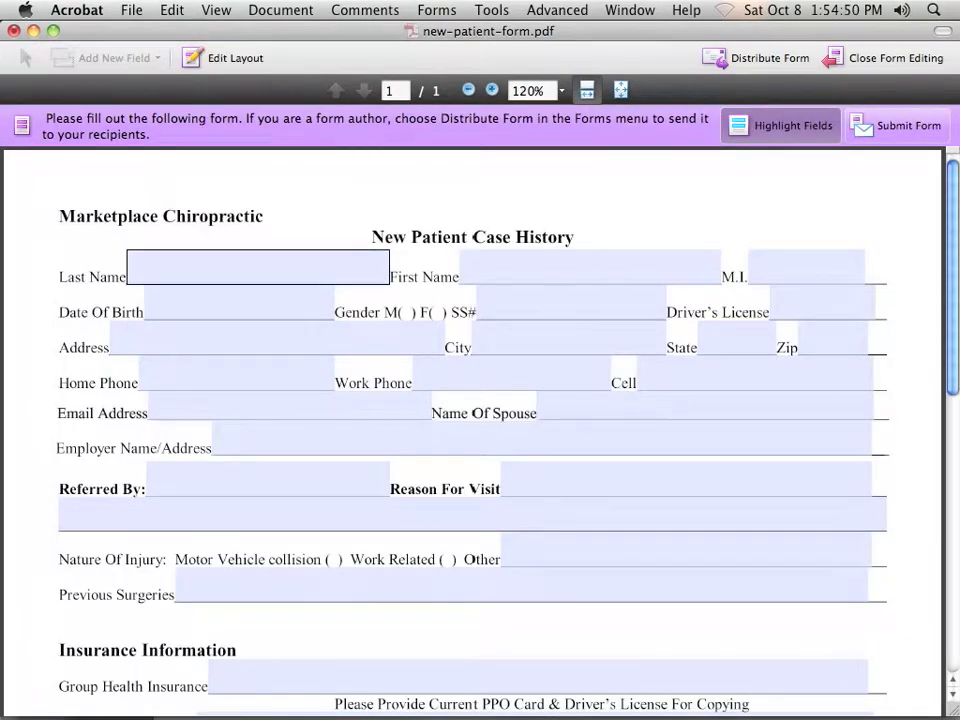
text(dfgdfg)
key(Tab)
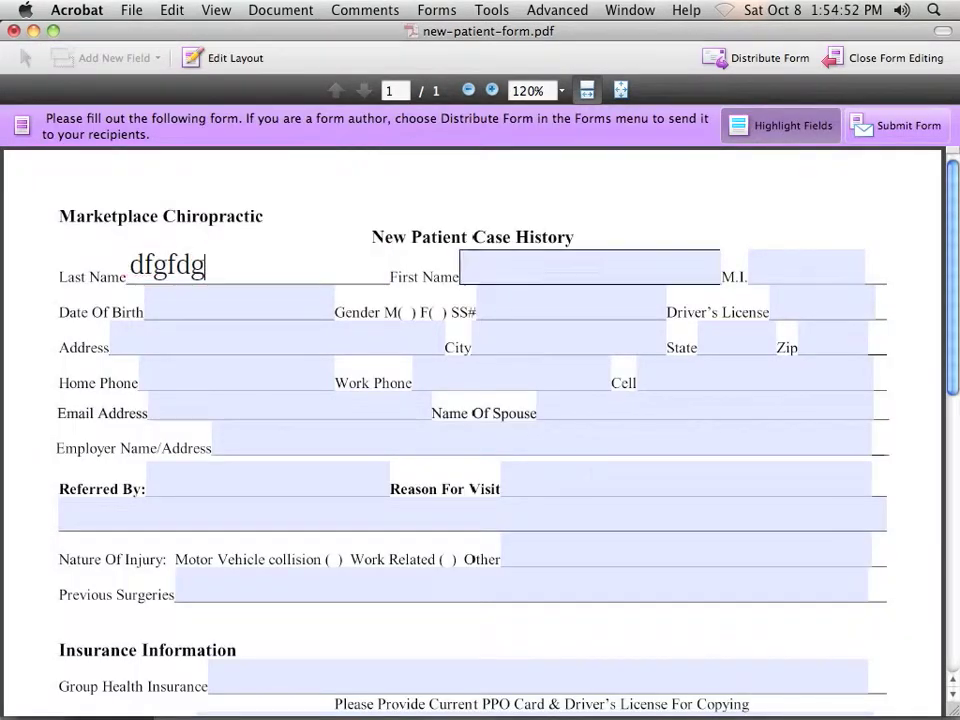
text(fdgsdf)
key(Tab)
text(dfgsdf)
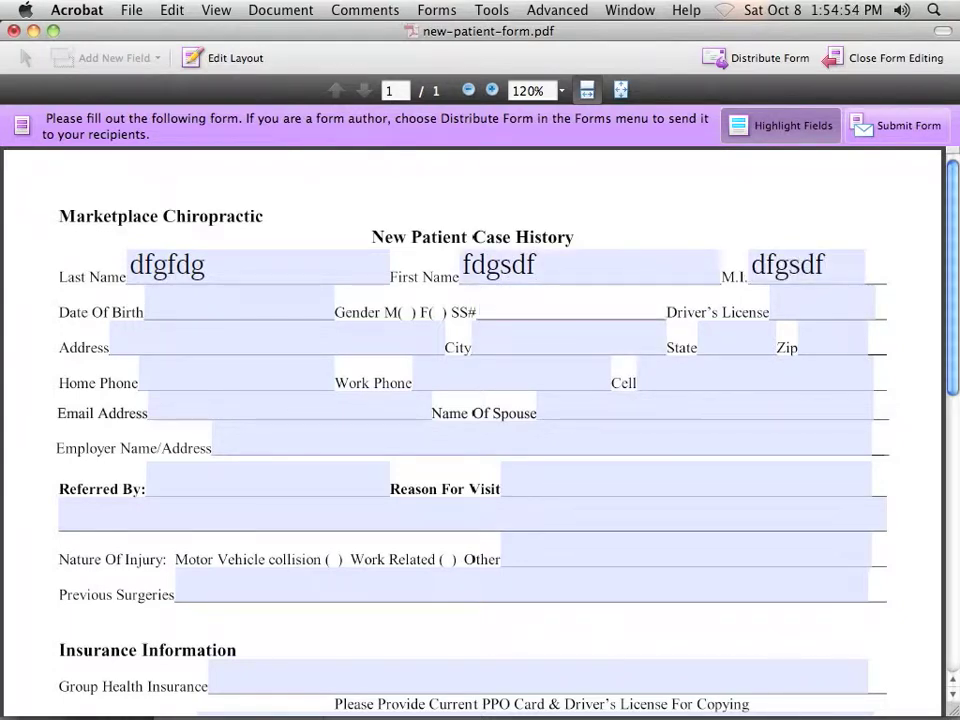
- Enter filler text in the SS# and Date Of Birth fields, and check the fields through the Insurance Information section
click(565, 303)
text(dfgdsf)
text(dsfgdf)
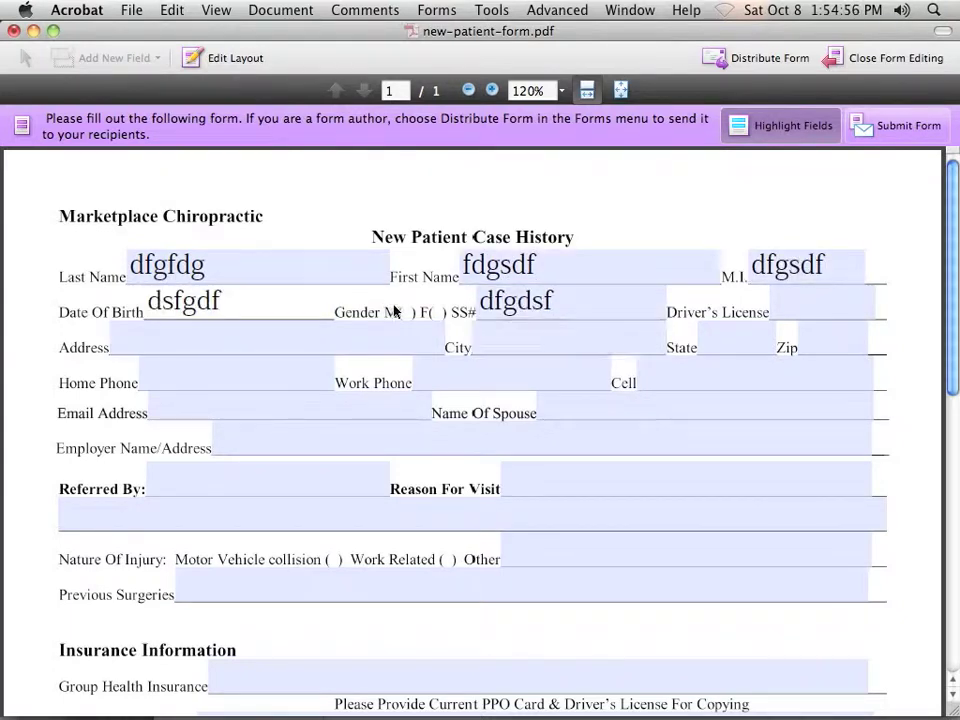
scroll(470, 365, down, 5)
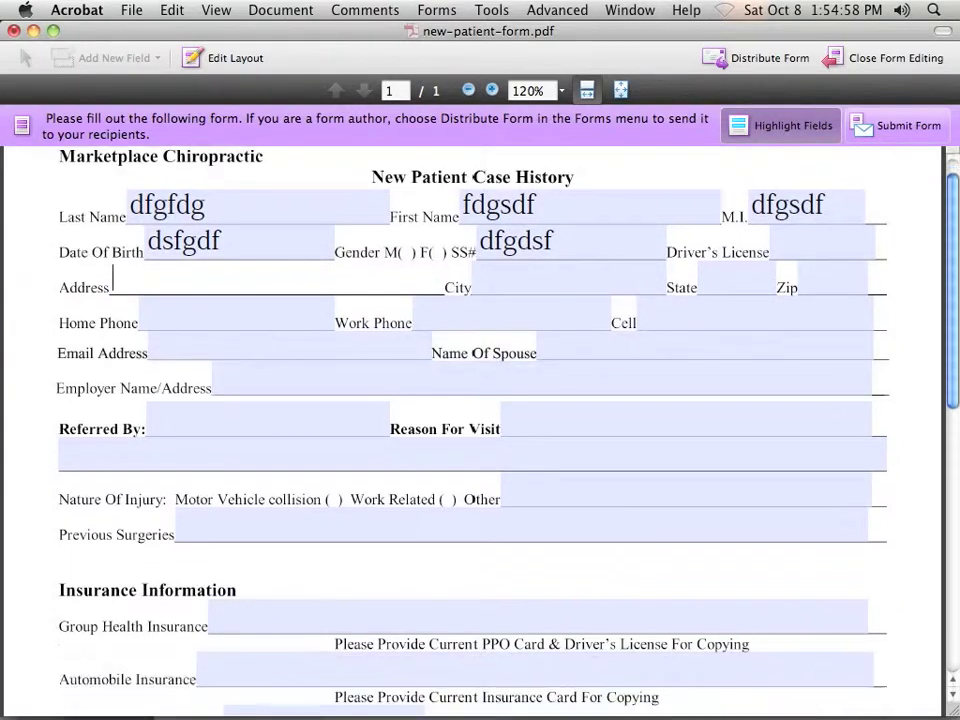
scroll(450, 400, down, 3)
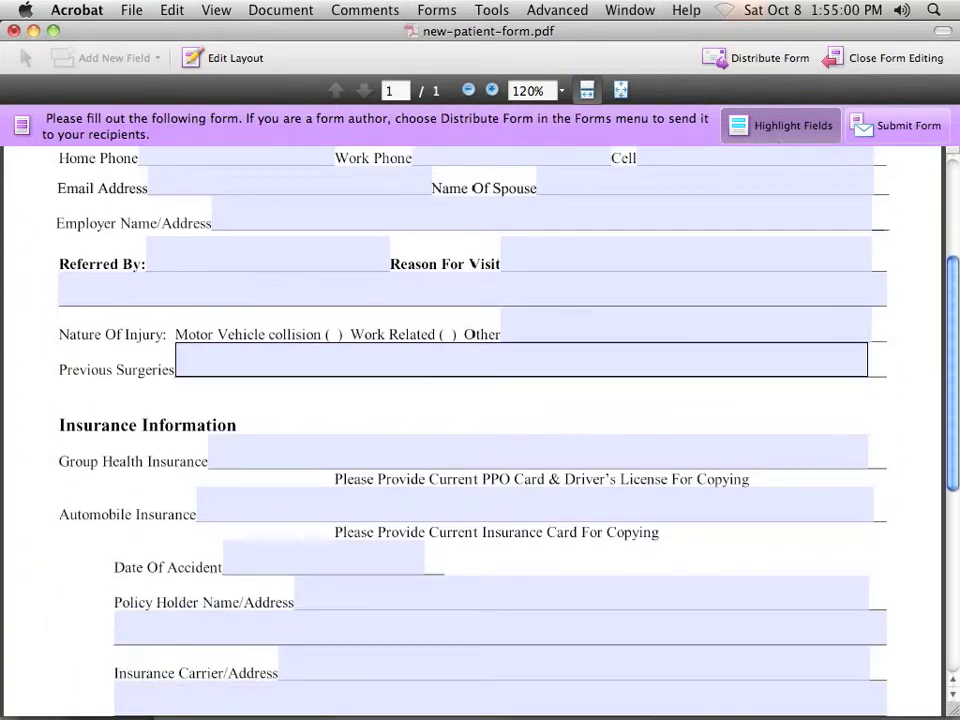
- Fill in the Previous Surgeries field with the filler text dfgsdfgsdfgsdfg
click(445, 362)
text(dfgsdfgsdfgsdfg)
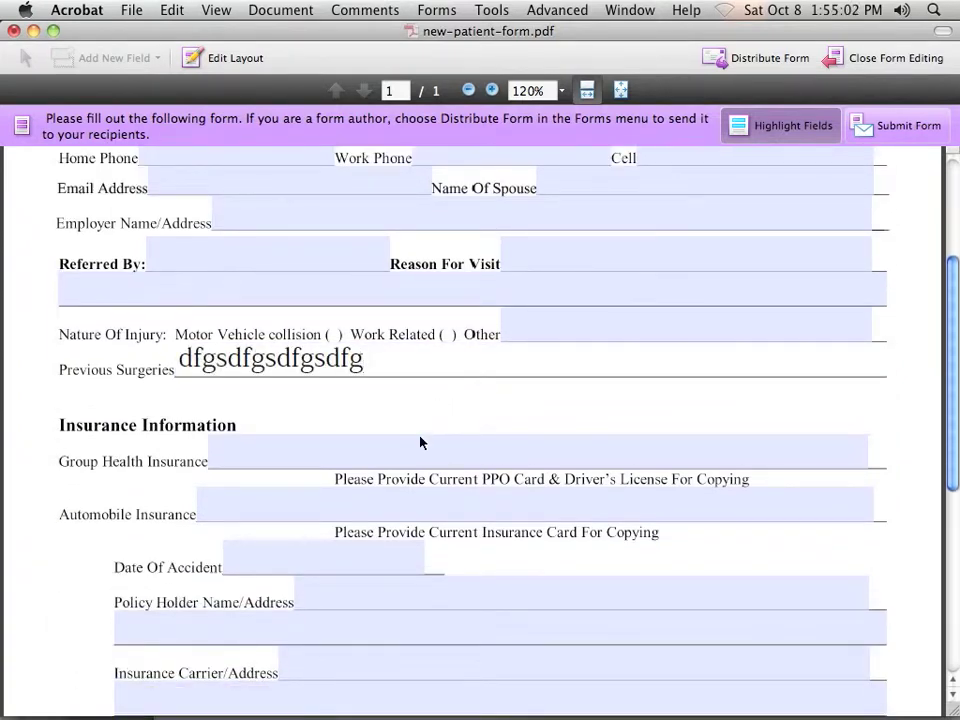
key(Tab)
- Fill in the first Policy Holder Name/Address entry with gfsdfgsdfgsdfgsdfgsdfgsdfg on its upper line and sgdfgsd on its second line
scroll(420, 441, down, 4)
scroll(430, 400, down, 5)
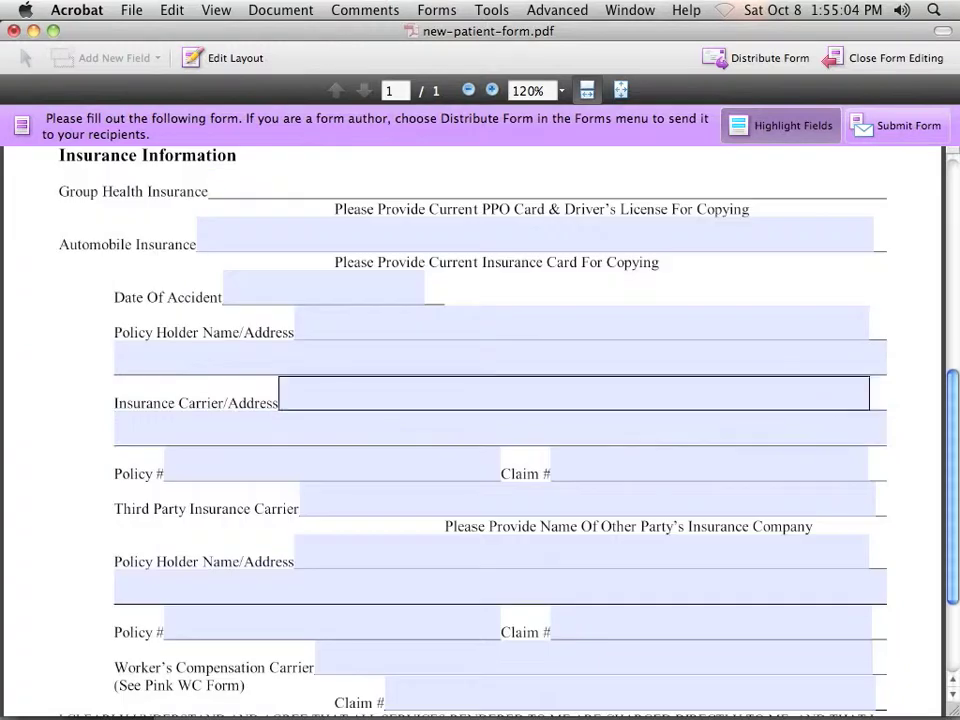
click(440, 359)
text(sgdfgsd)
click(440, 325)
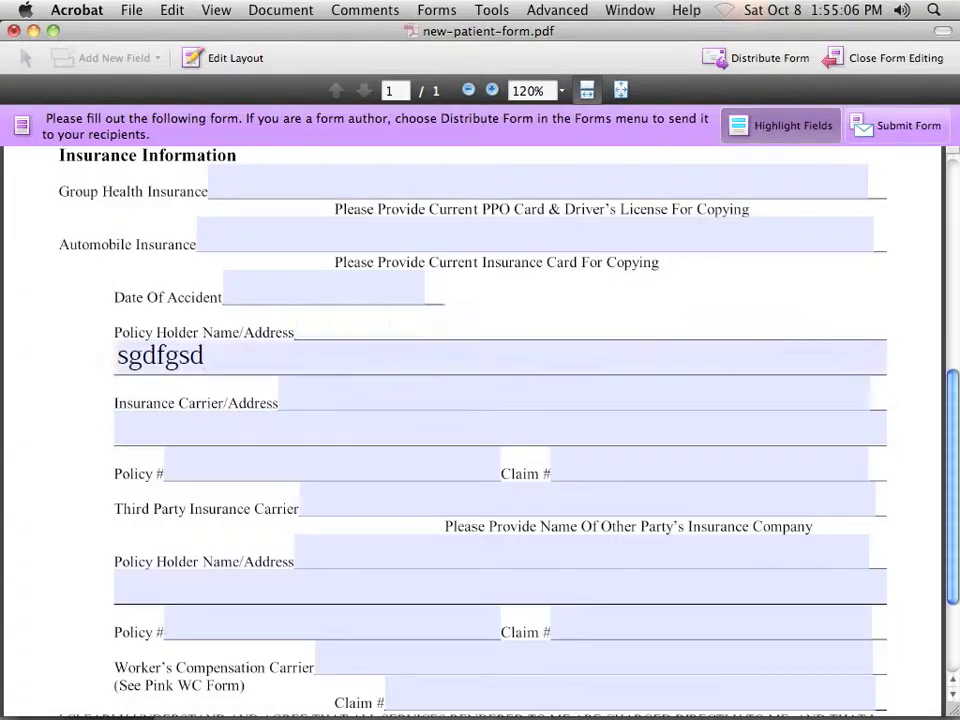
text(gfsdfgsdfgsdfgsdfgsdfgsdfg)
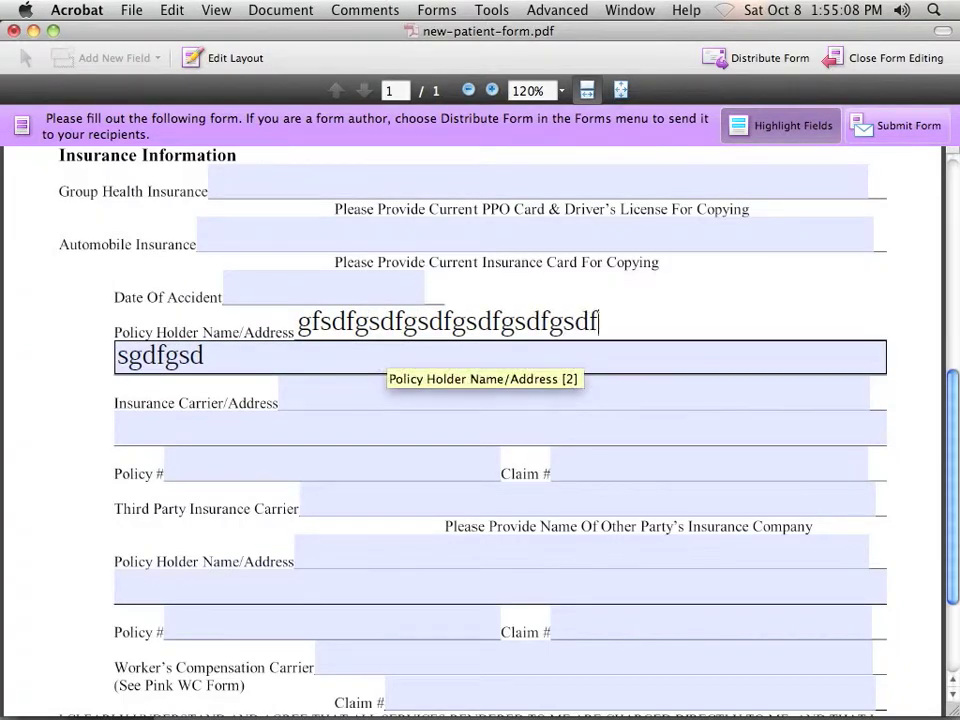
click(388, 356)
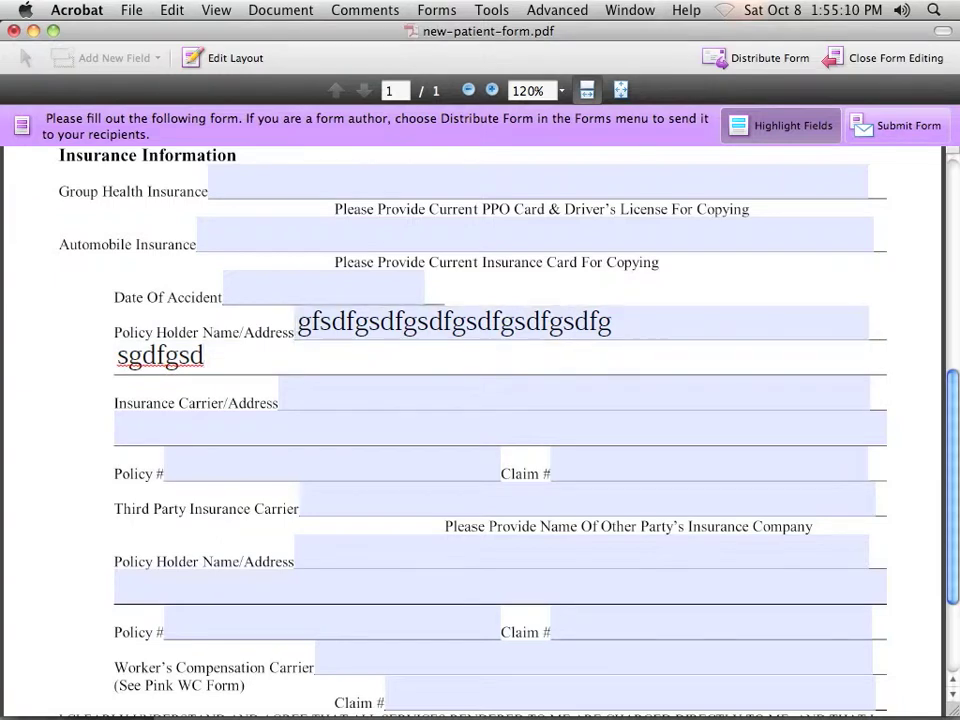
- Check the digital ID options of the Patient's Signature field without signing, and review the detected fields across the whole form
scroll(570, 394, down, 2)
scroll(500, 400, down, 3)
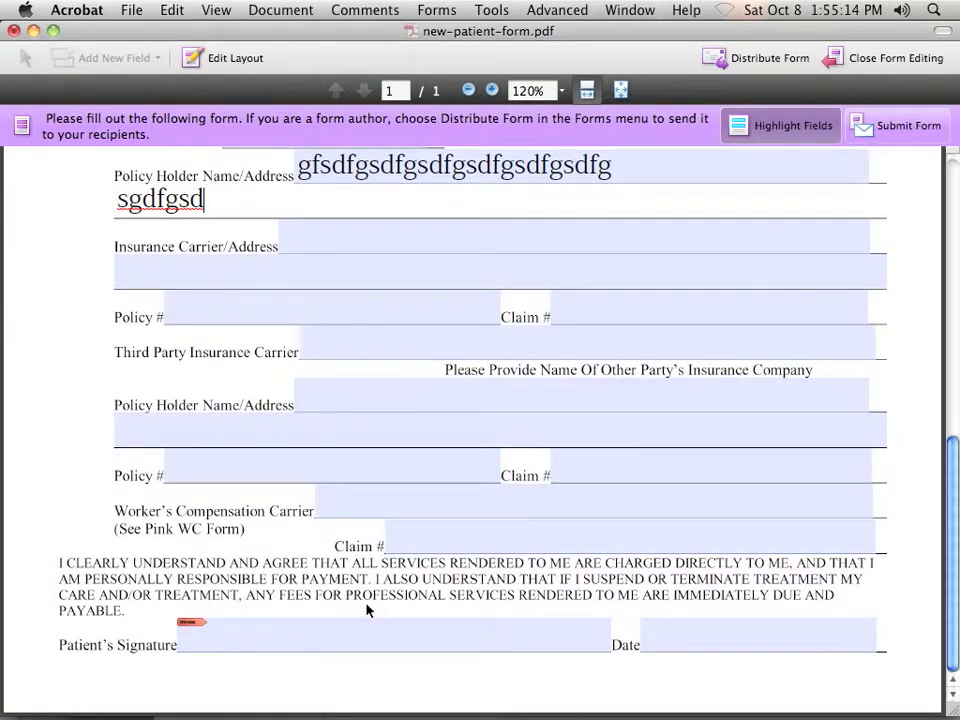
click(238, 639)
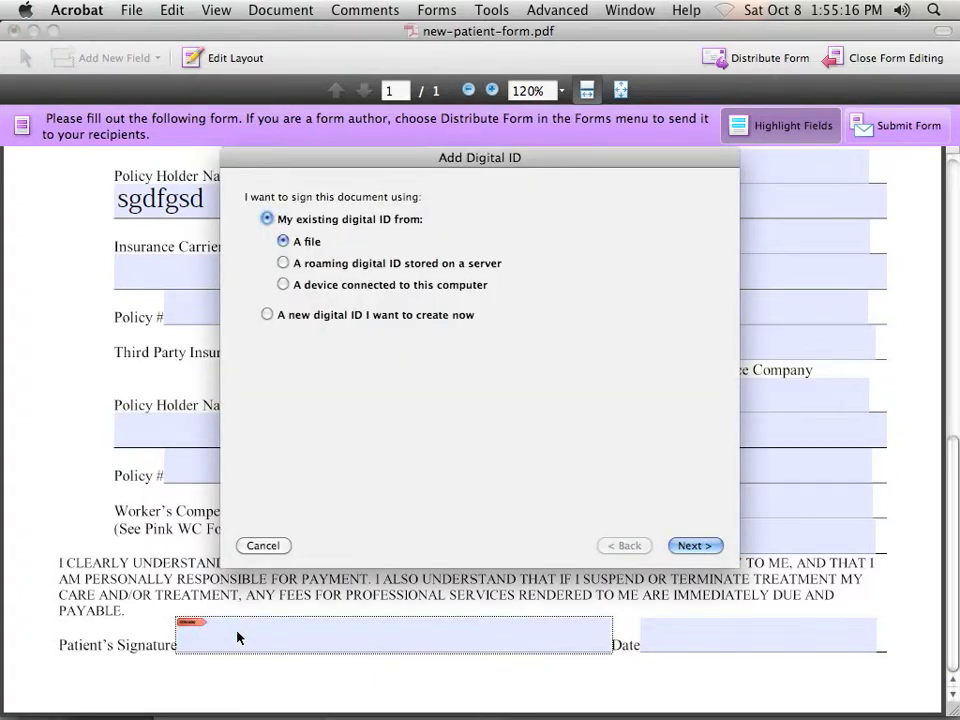
click(272, 546)
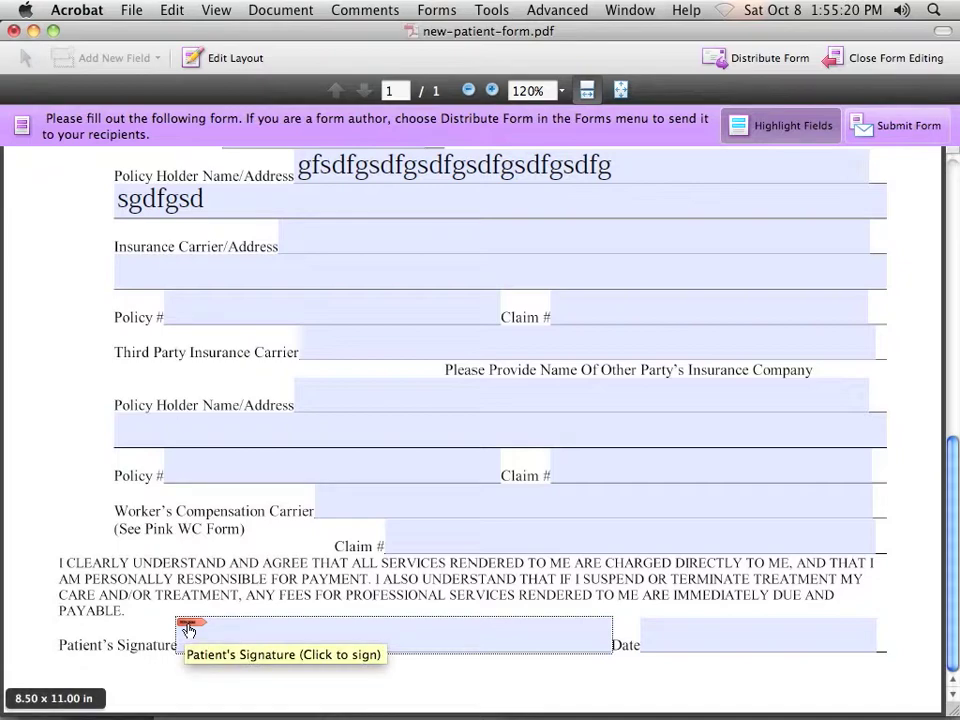
scroll(255, 594, up, 5)
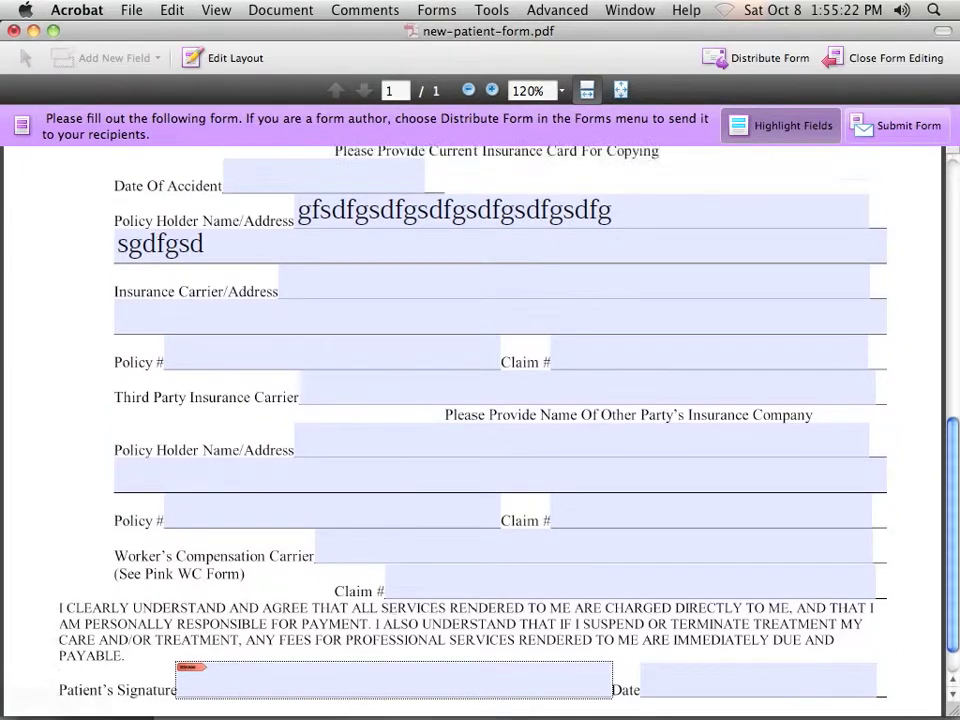
scroll(392, 559, up, 9)
scroll(299, 597, down, 14)
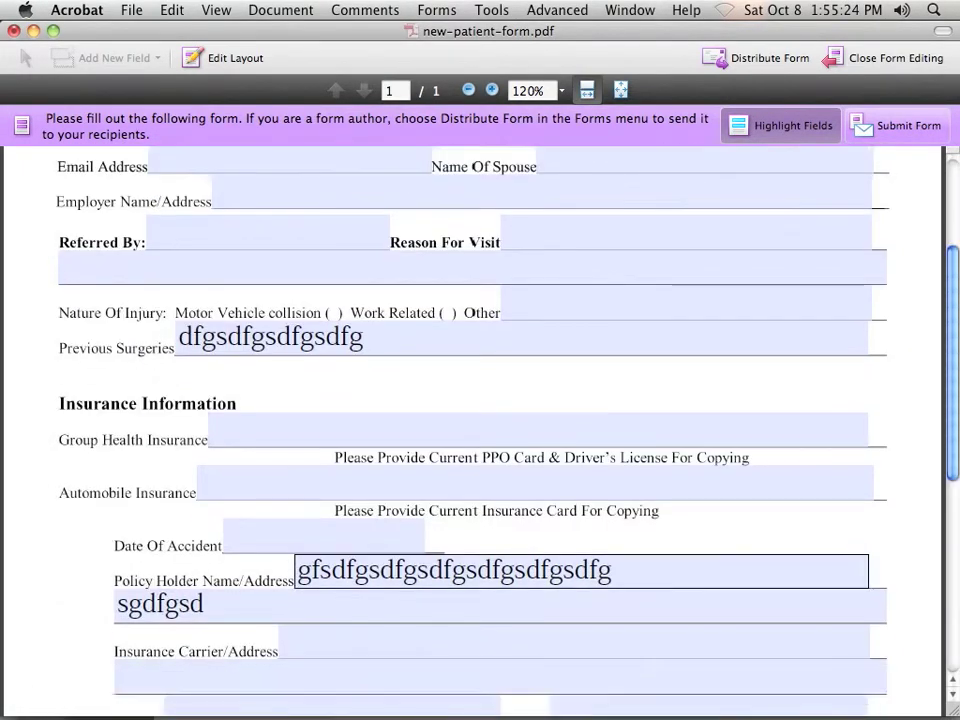
click(293, 623)
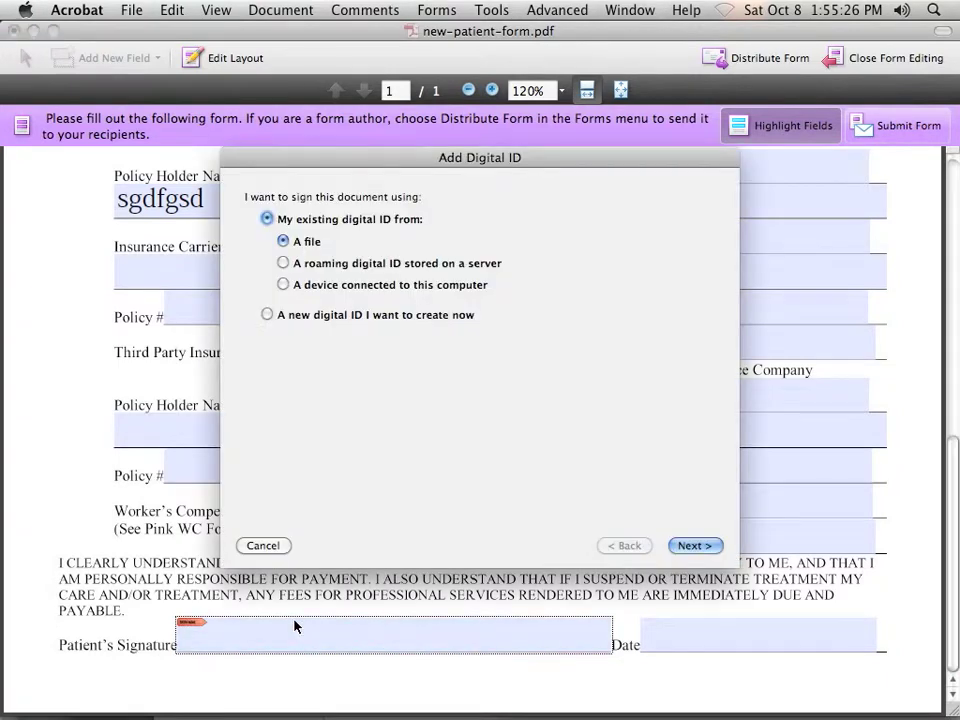
click(256, 548)
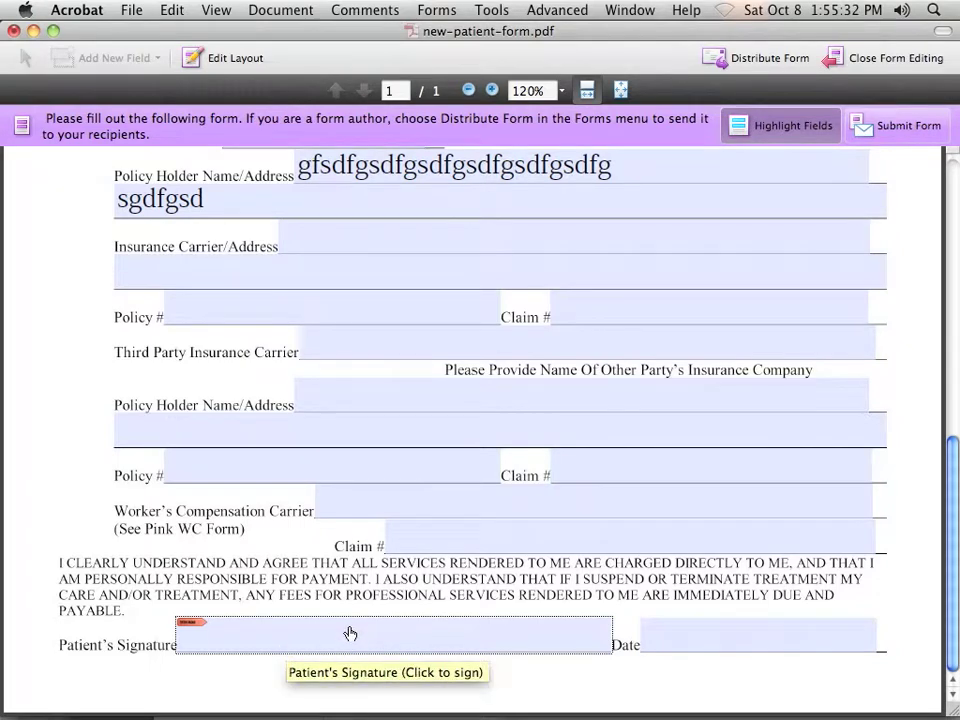
scroll(347, 591, up, 8)
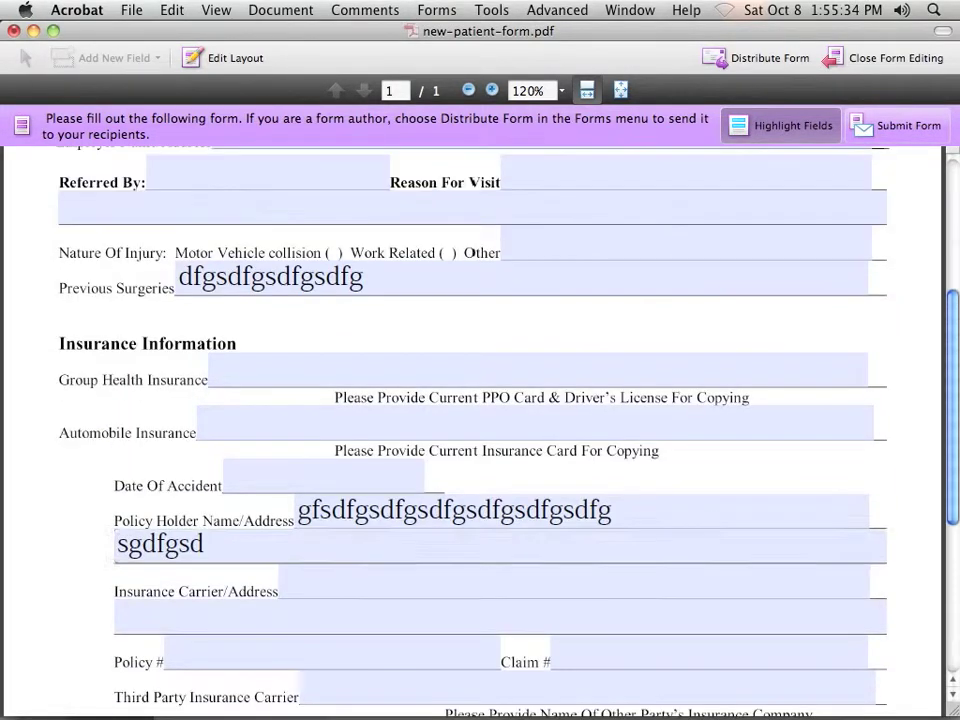
scroll(364, 538, up, 7)
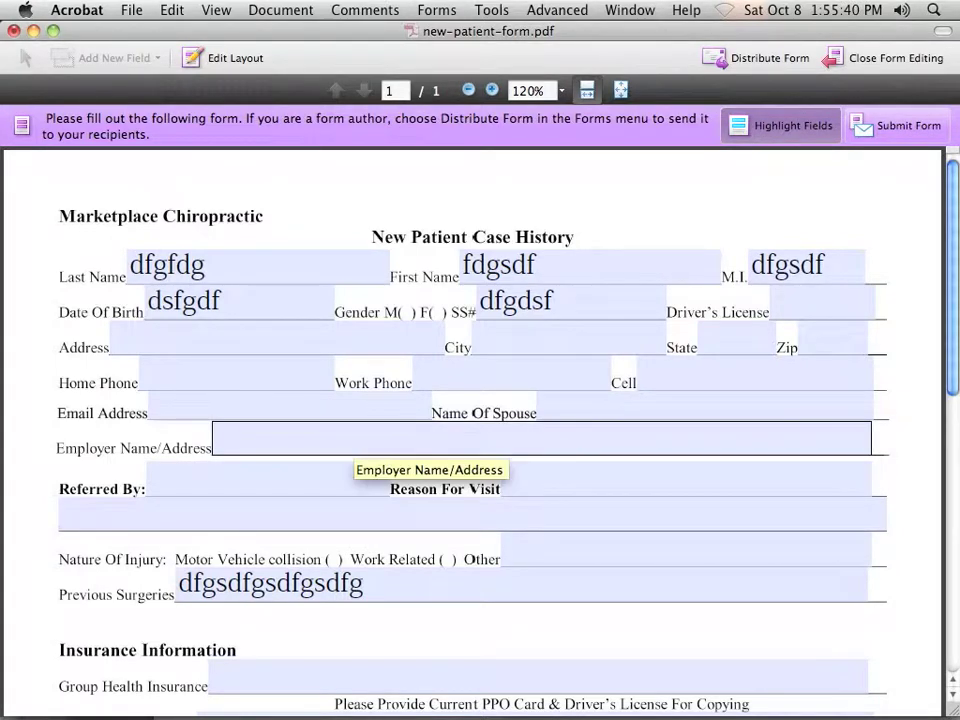
scroll(343, 499, down, 10)
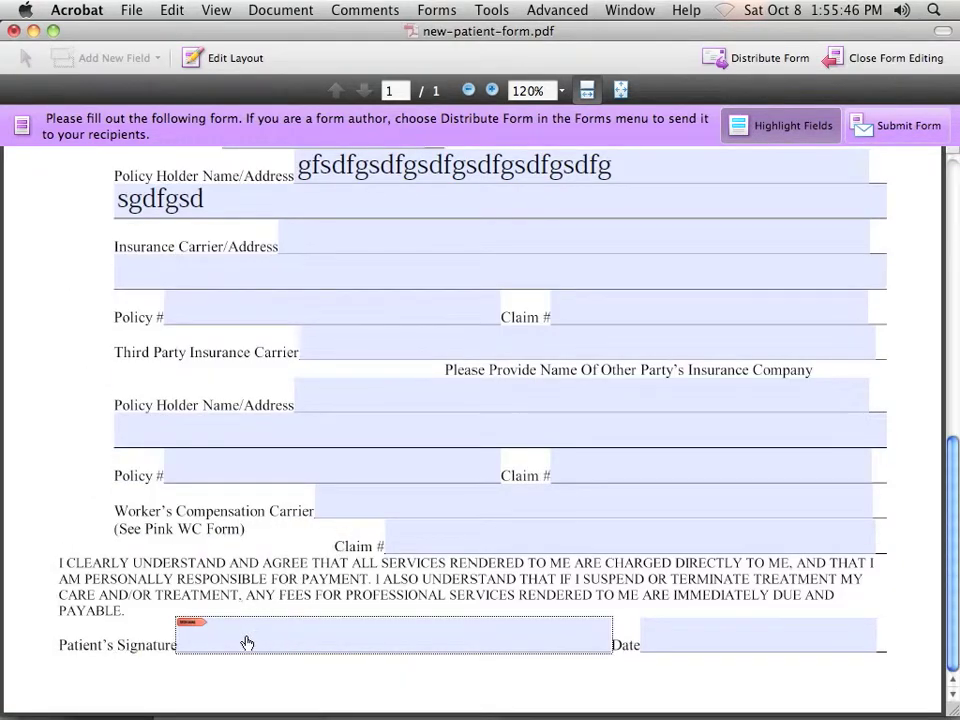
scroll(247, 642, up, 15)
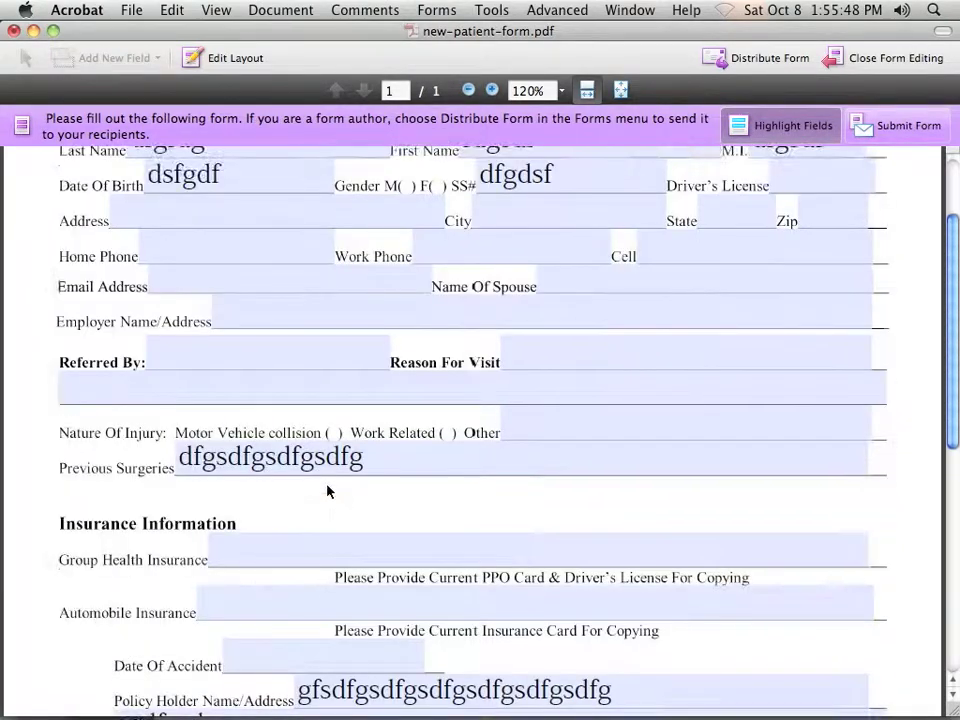